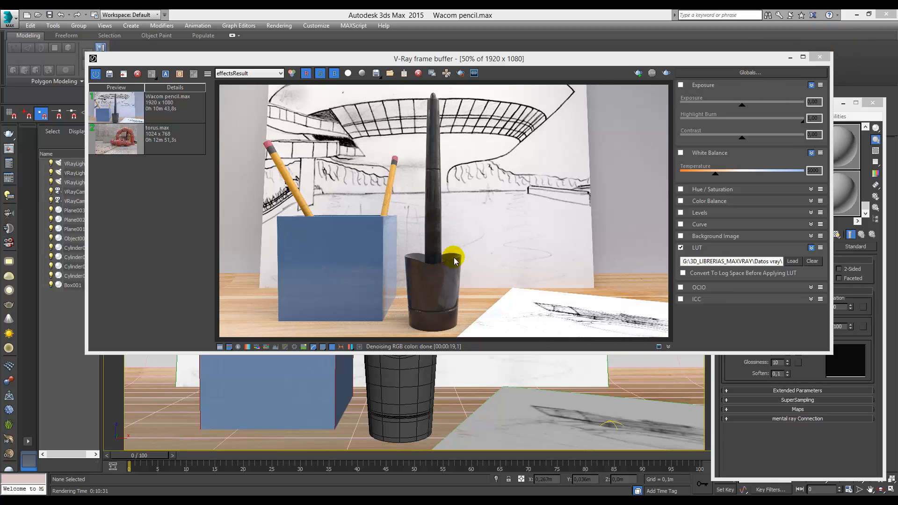
click(489, 244)
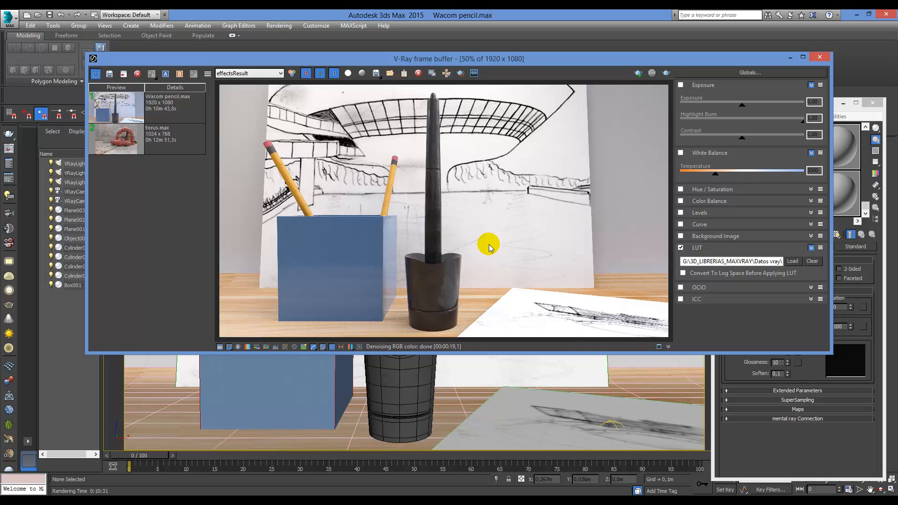
click(514, 164)
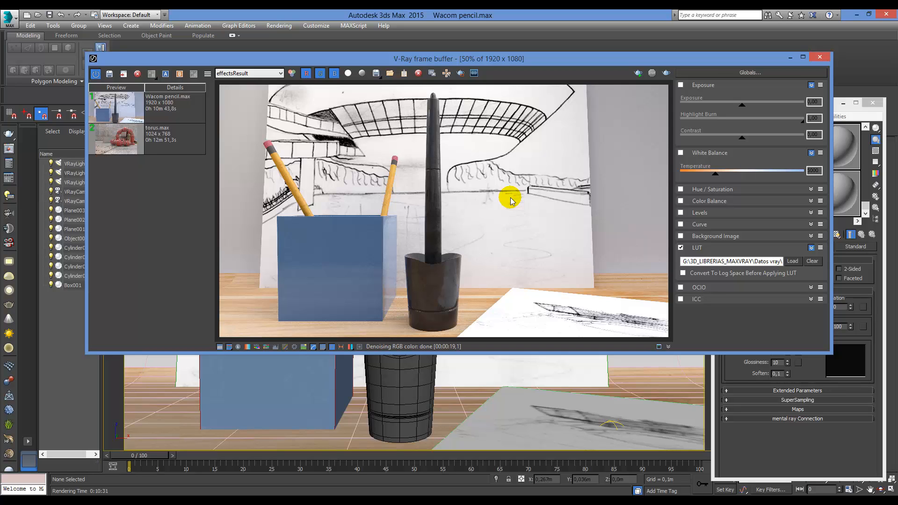
click(512, 226)
Bring the Material Editor in front of the render window, switch it to Slate mode and minimize it
drag(562, 61, 607, 50)
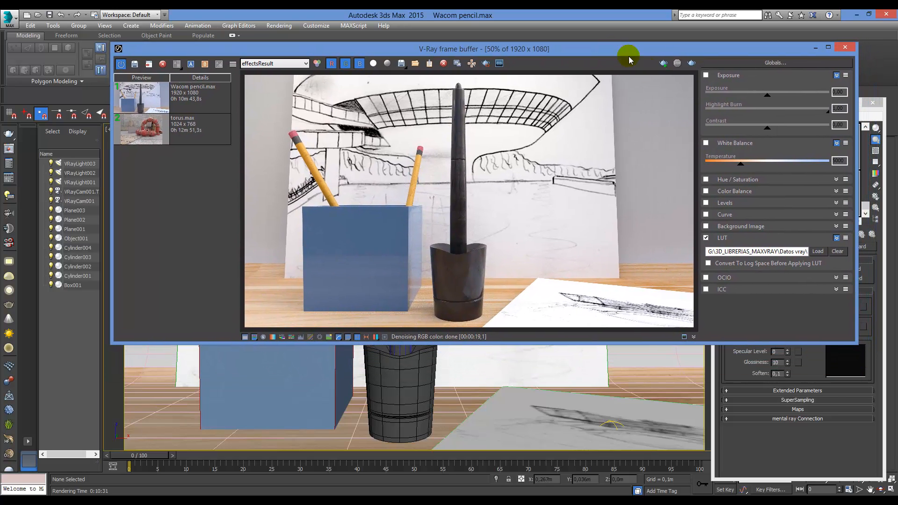
click(867, 117)
drag(797, 105, 775, 89)
click(703, 95)
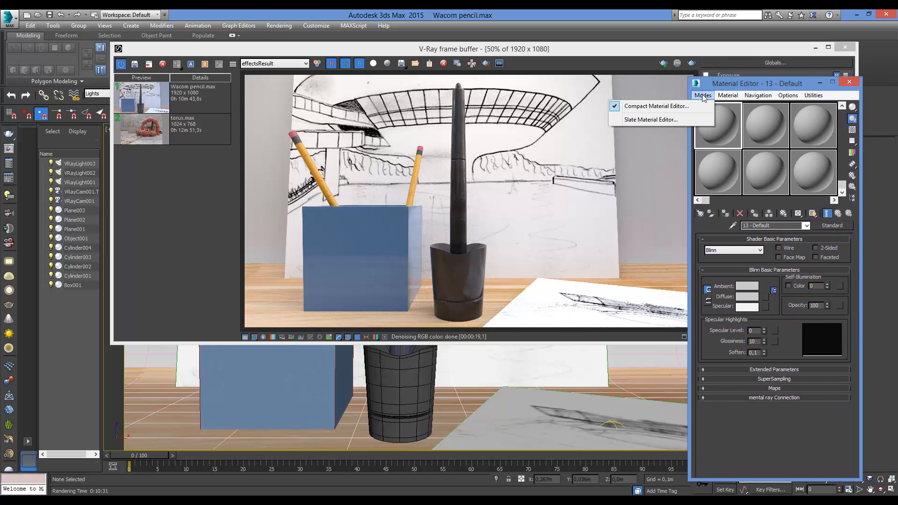
click(653, 122)
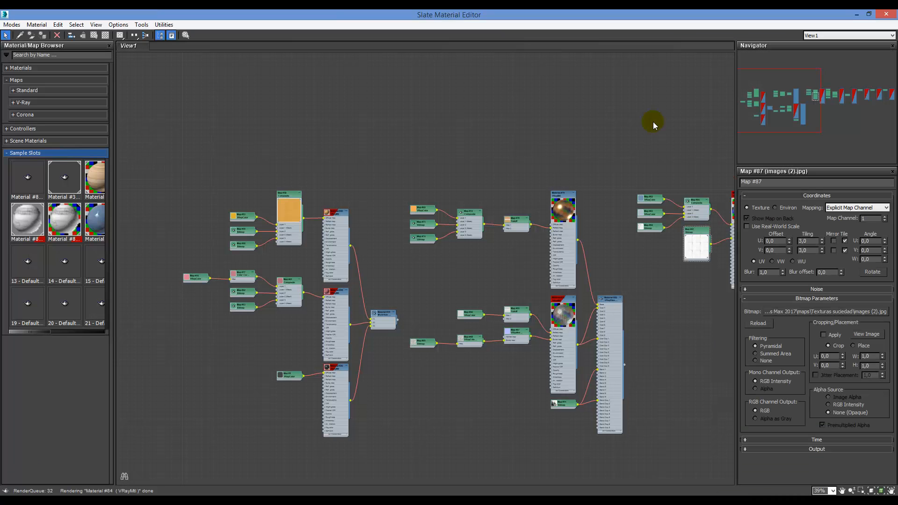
click(12, 24)
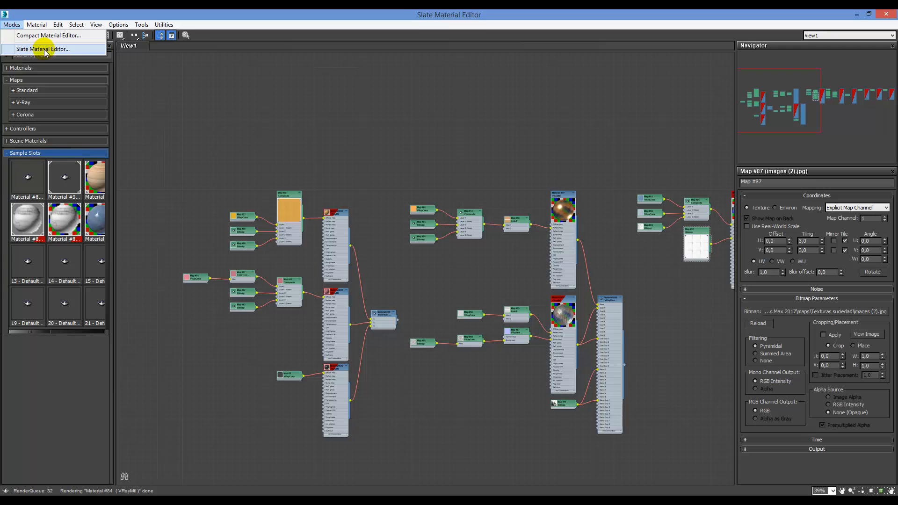
click(855, 19)
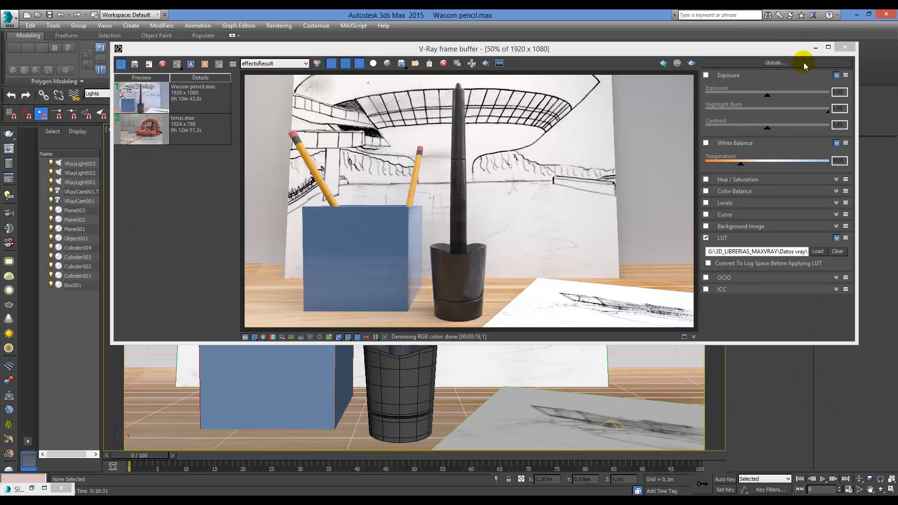
Reopen the Material Editor, switch it to Compact mode and move its window slightly upward
key(m)
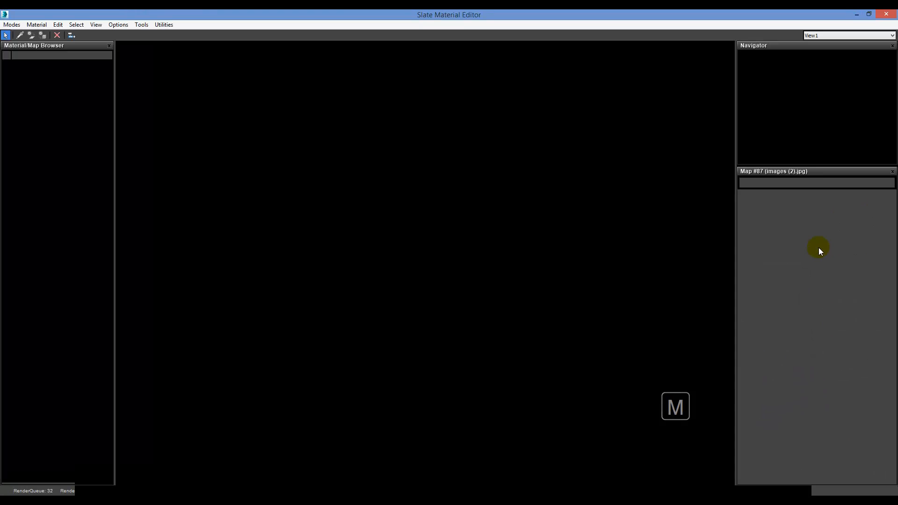
click(12, 25)
click(52, 38)
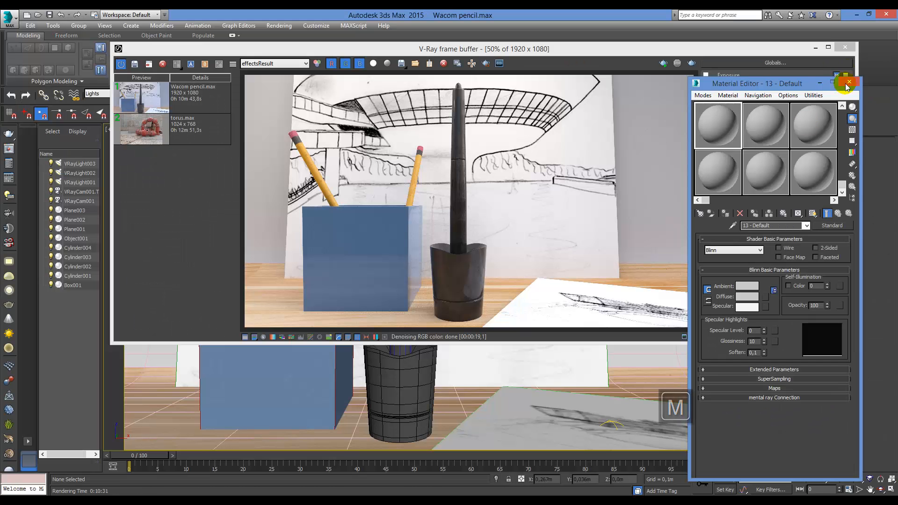
drag(767, 89, 772, 67)
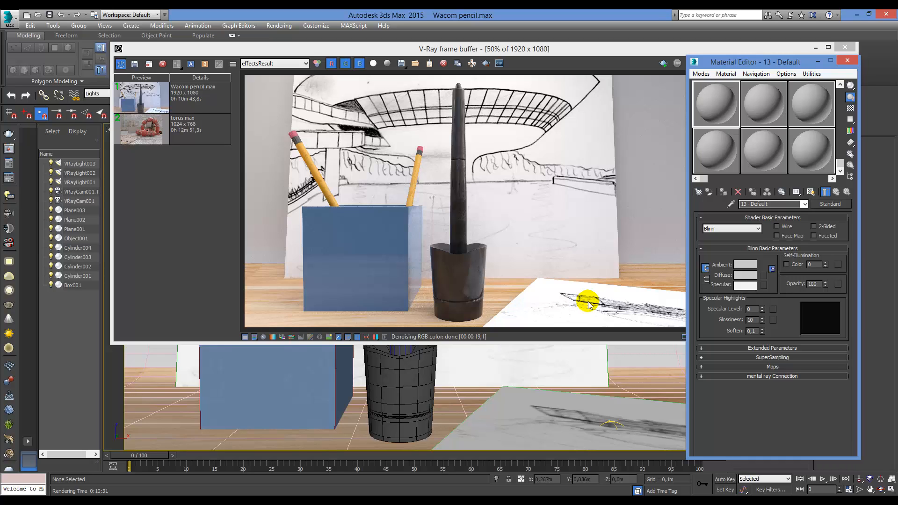
Hide the color corrections controls of the V-Ray frame buffer and minimize the frame buffer window
click(456, 194)
drag(613, 53, 562, 53)
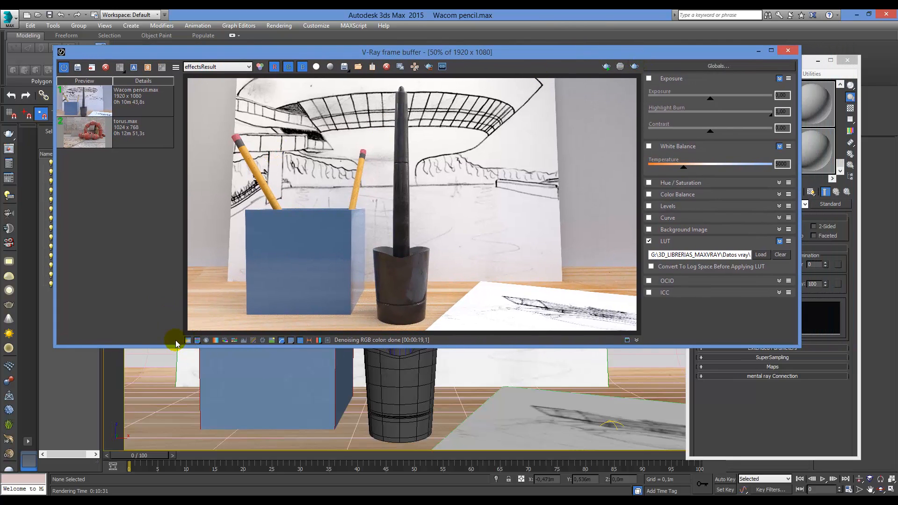
click(190, 342)
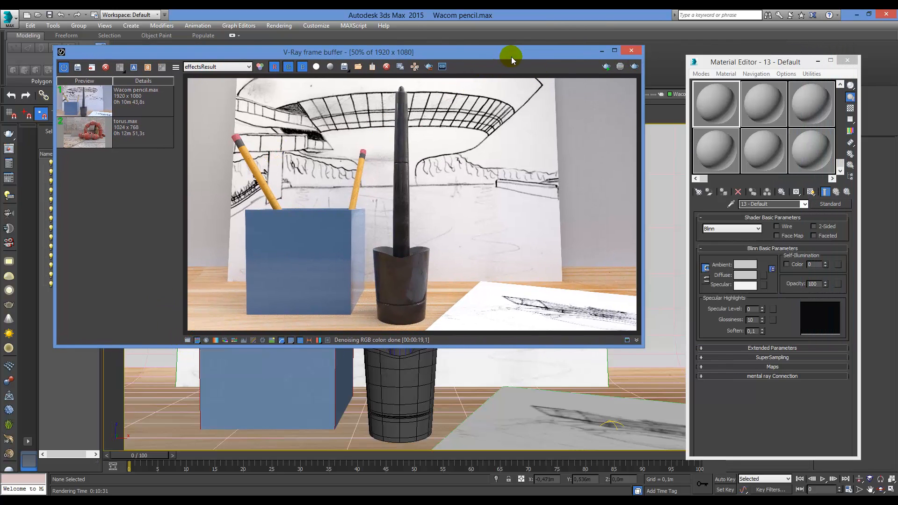
drag(512, 55, 561, 47)
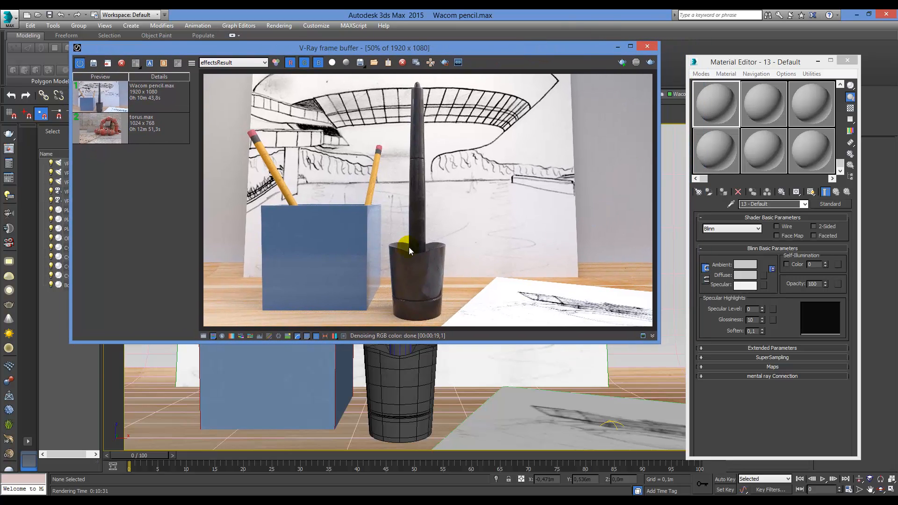
drag(412, 47, 473, 43)
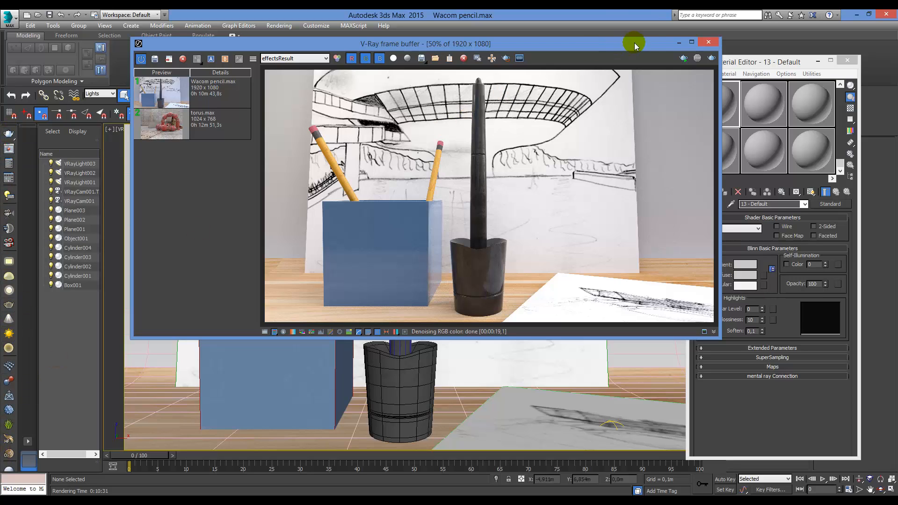
click(680, 43)
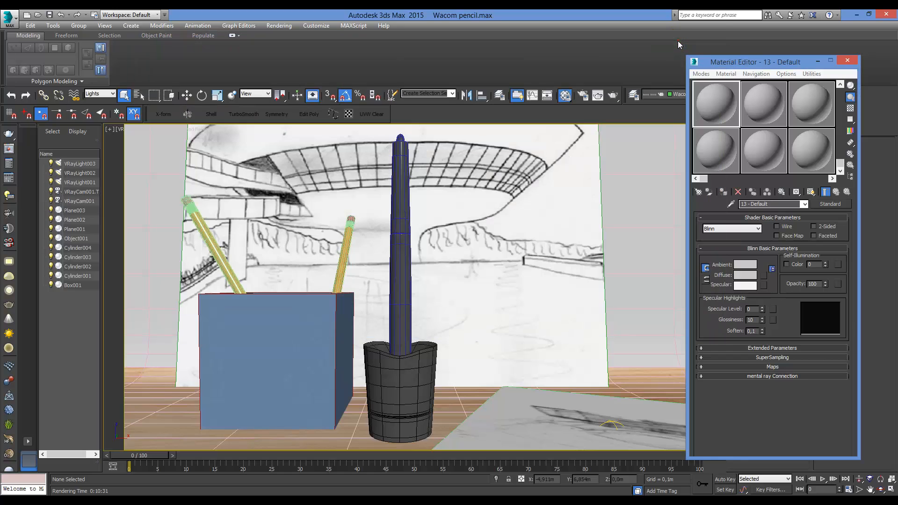
right_click(458, 112)
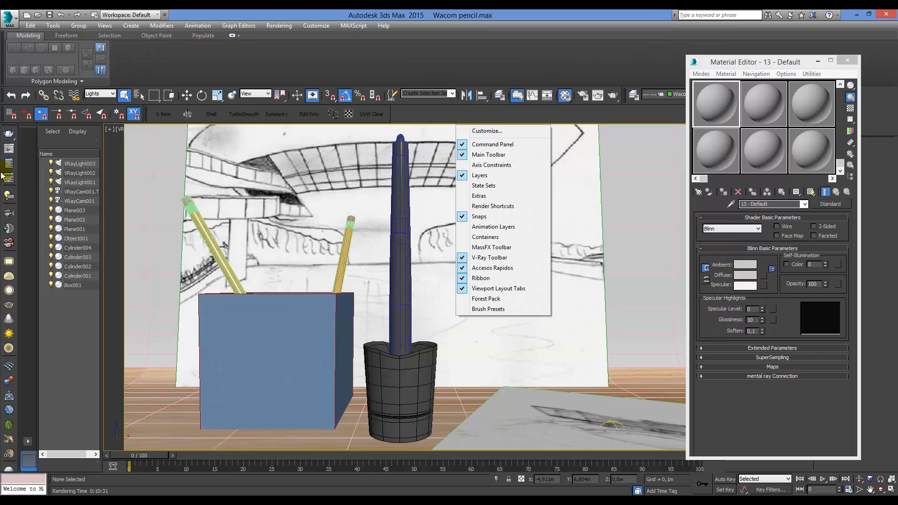
click(436, 70)
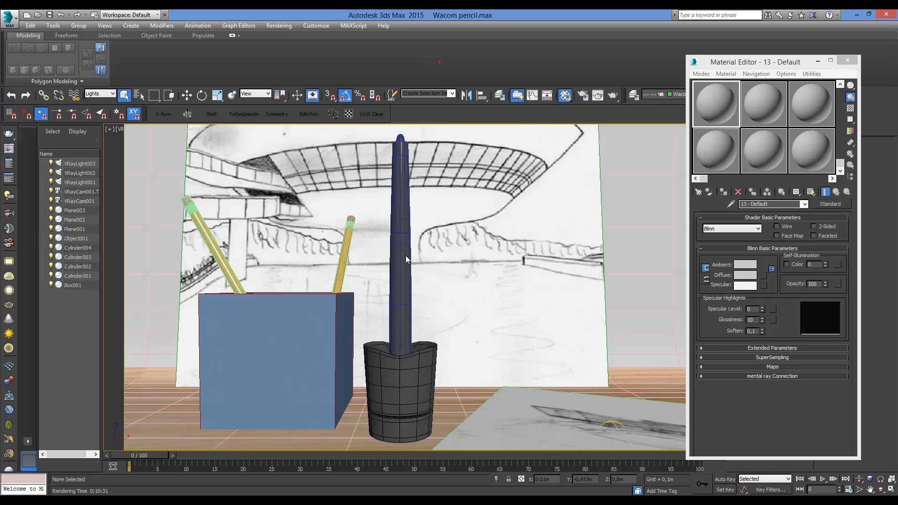
mouse_move(328, 500)
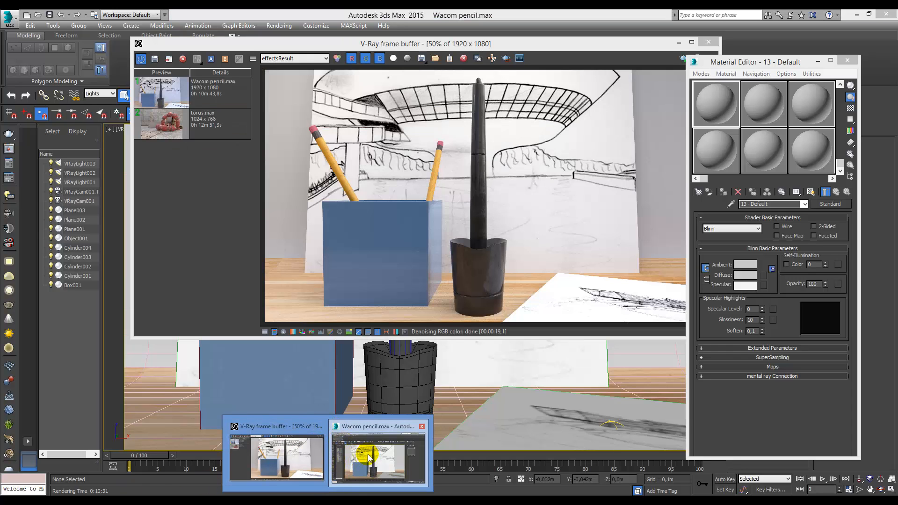
click(372, 460)
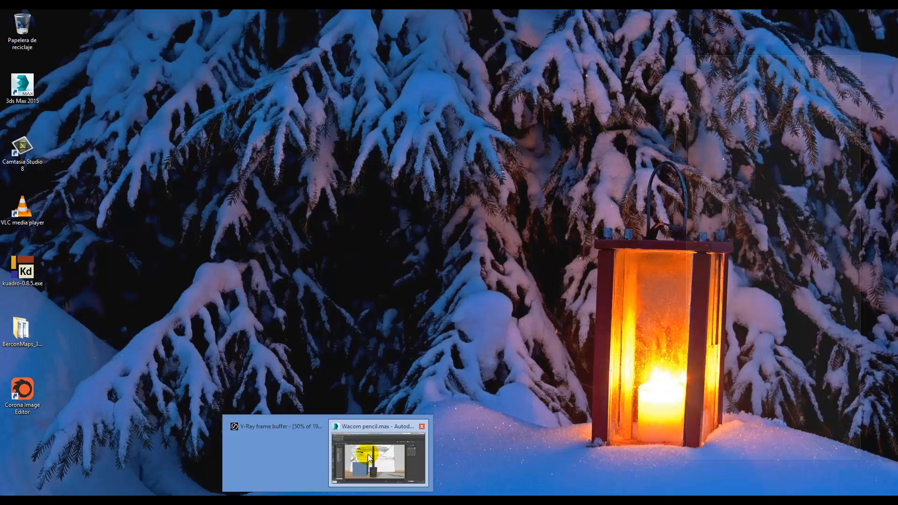
click(367, 454)
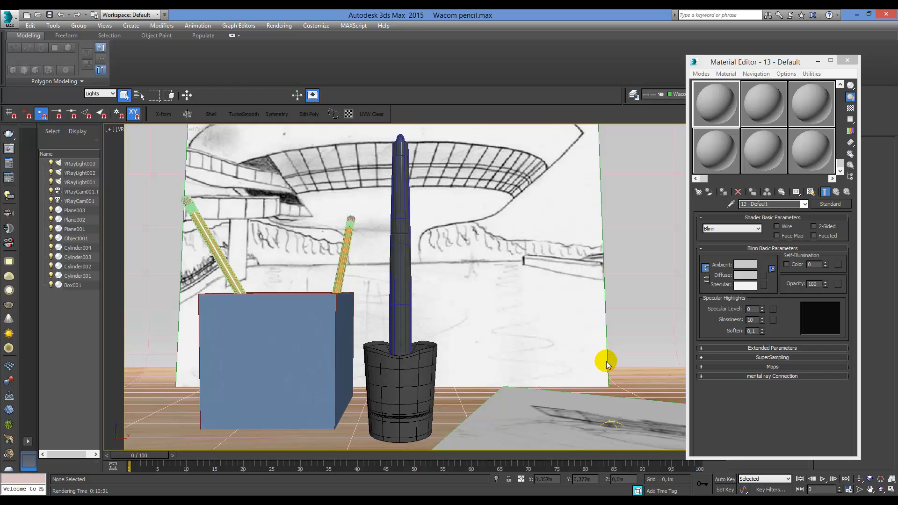
Change from the camera view to an orbited orthographic view of the whole scene and minimize the Material Editor
key(t)
key(z)
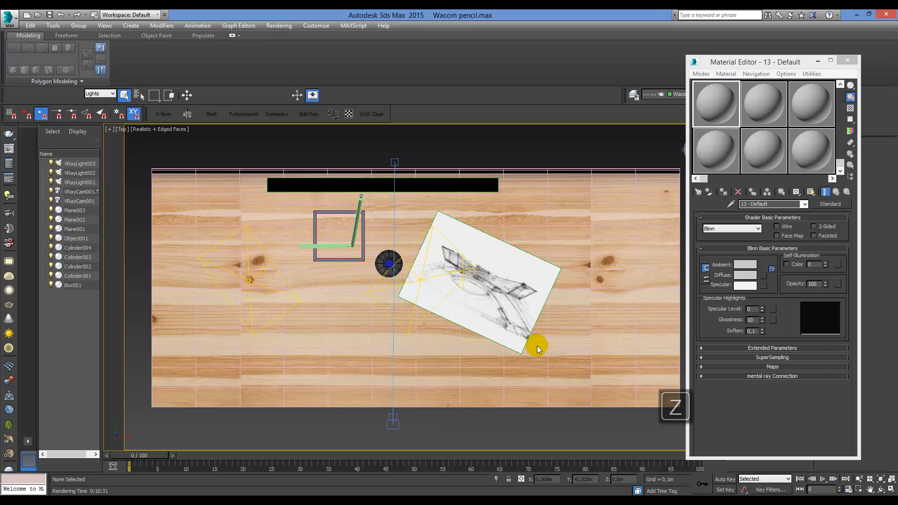
alt+middle_drag(537, 346, 517, 285)
click(819, 62)
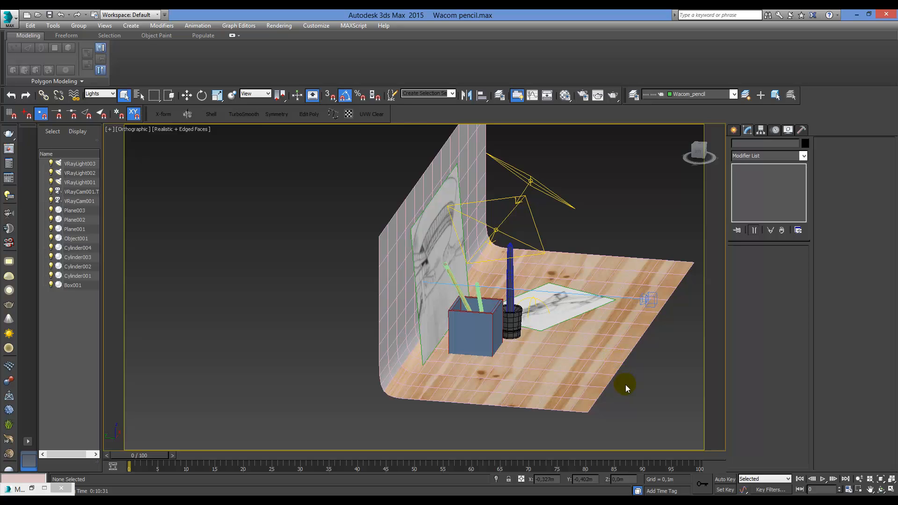
Set the selection filter to All and select the wooden table surface
click(100, 94)
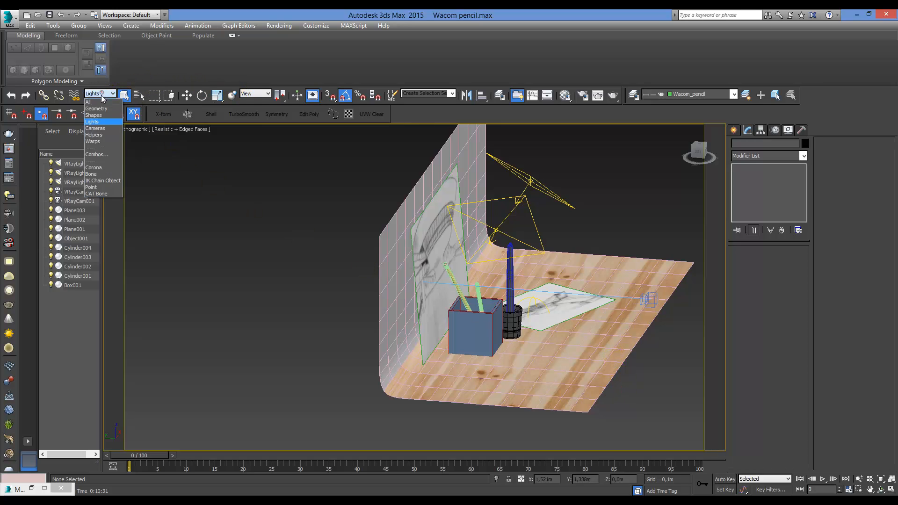
click(94, 103)
drag(530, 460, 551, 460)
click(561, 421)
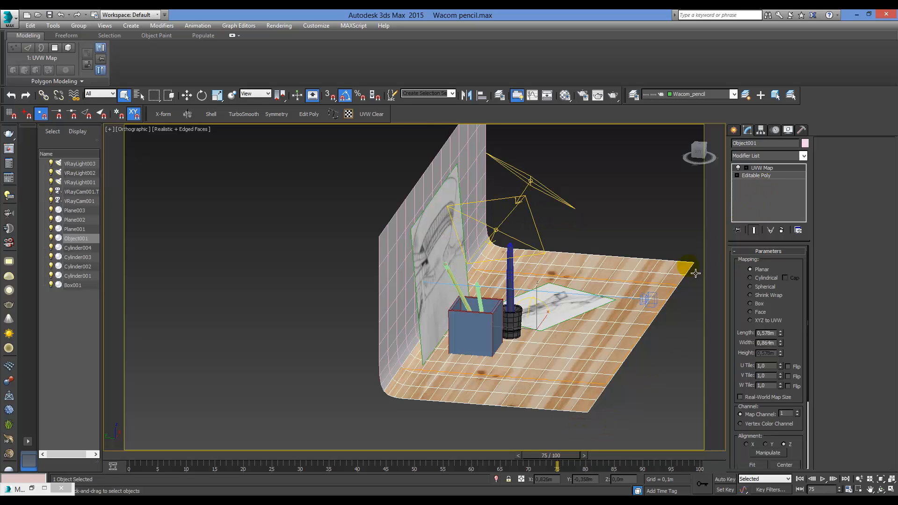
Examine the table surface's Editable Poly at polygon level, checking one front polygon's material ID and smoothing group settings, and leave polygon level
alt+middle_drag(688, 271, 603, 339)
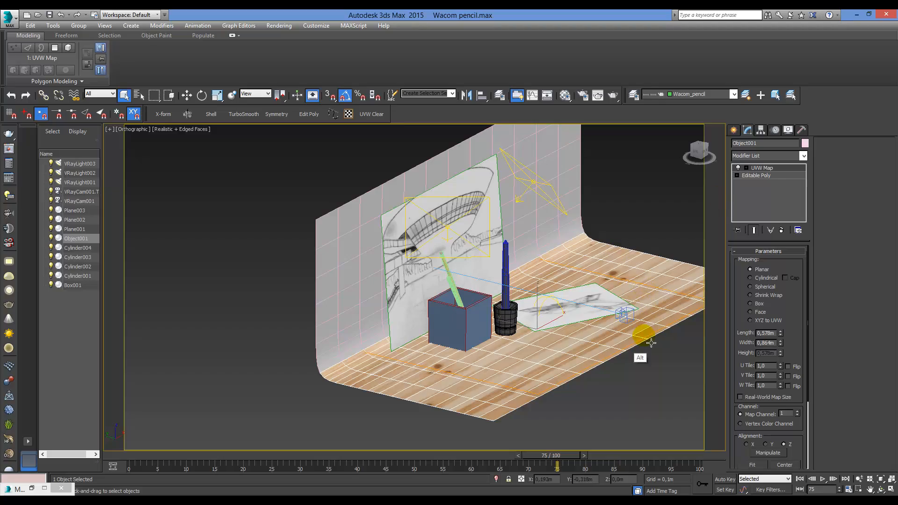
mouse_move(651, 344)
alt+middle_down()
mouse_move(645, 350)
mouse_move(626, 331)
mouse_move(633, 321)
mouse_move(665, 335)
mouse_move(646, 340)
mouse_move(654, 355)
alt+middle_up()
click(757, 175)
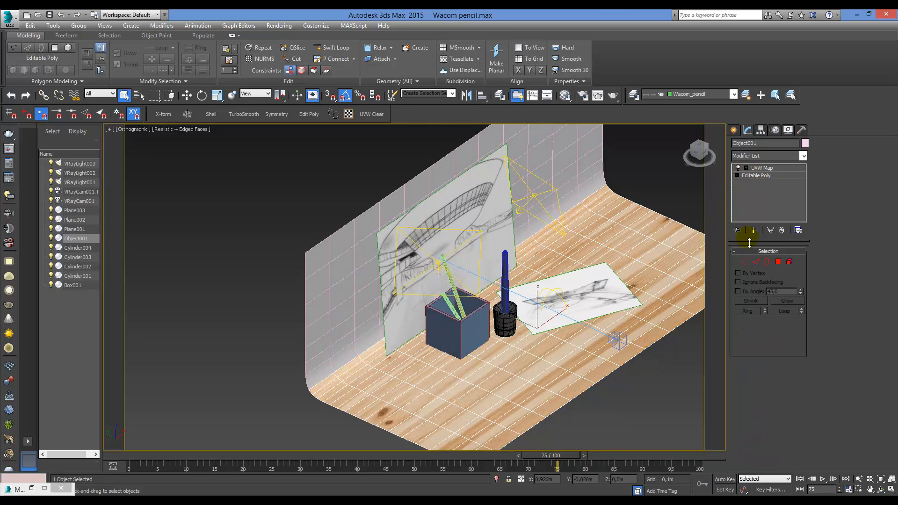
click(779, 263)
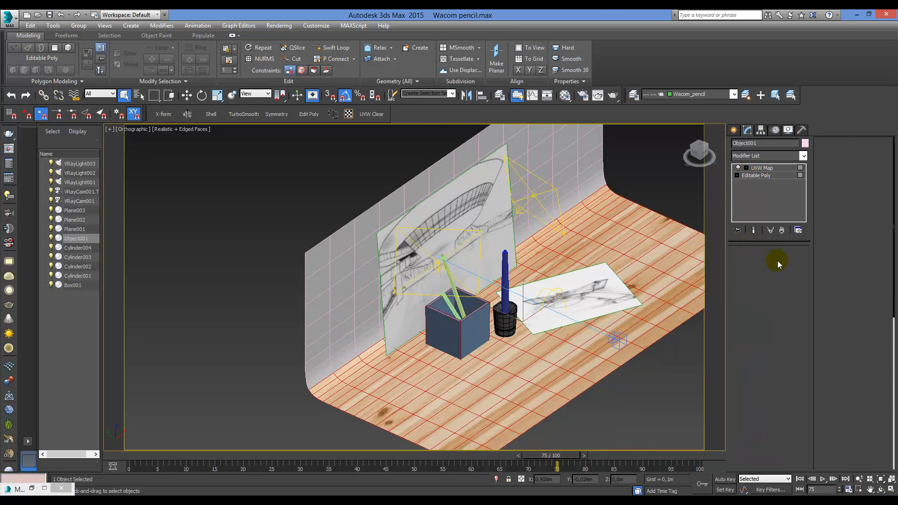
click(696, 302)
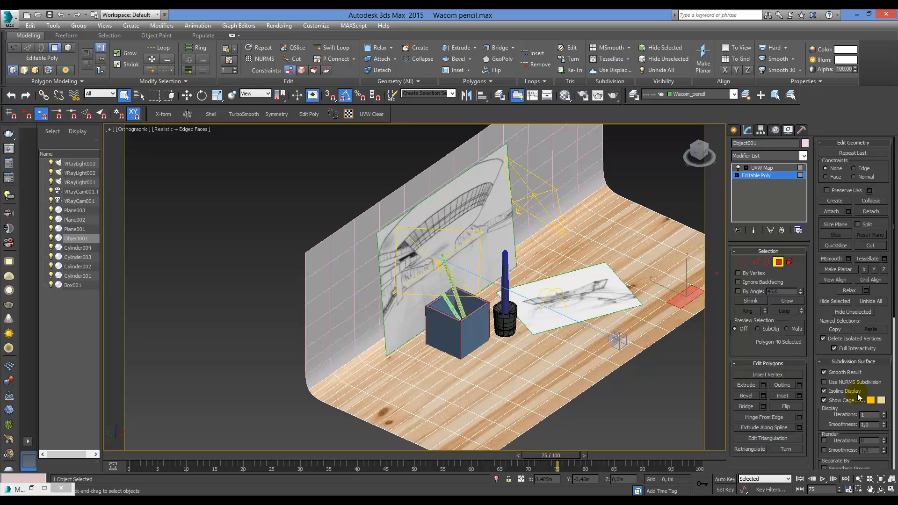
drag(887, 383, 882, 209)
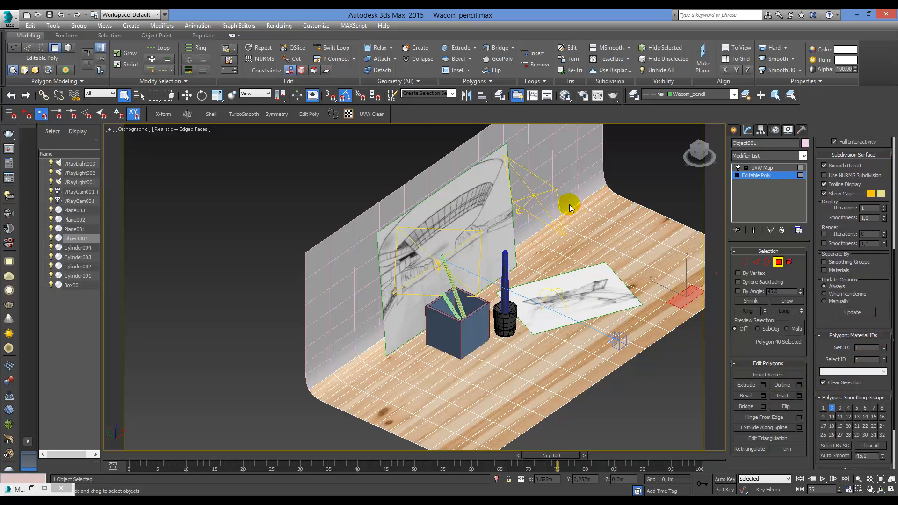
click(572, 173)
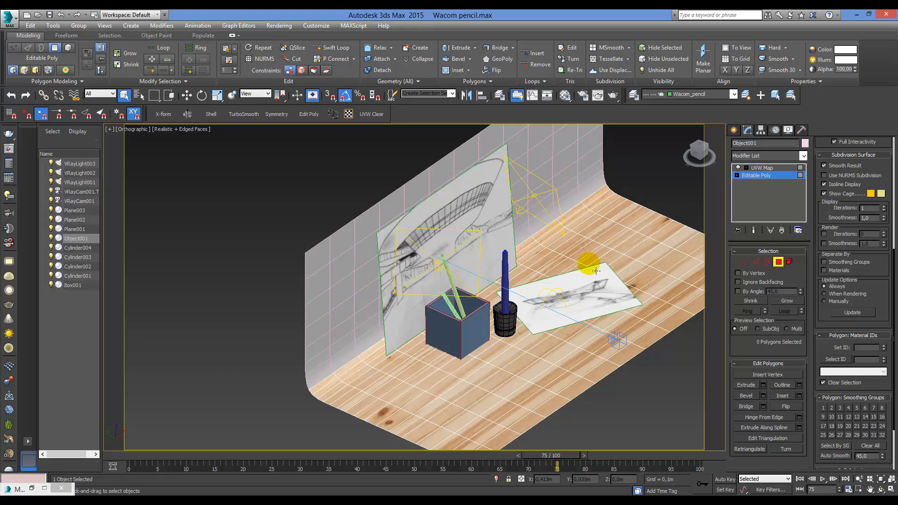
alt+middle_drag(596, 271, 617, 284)
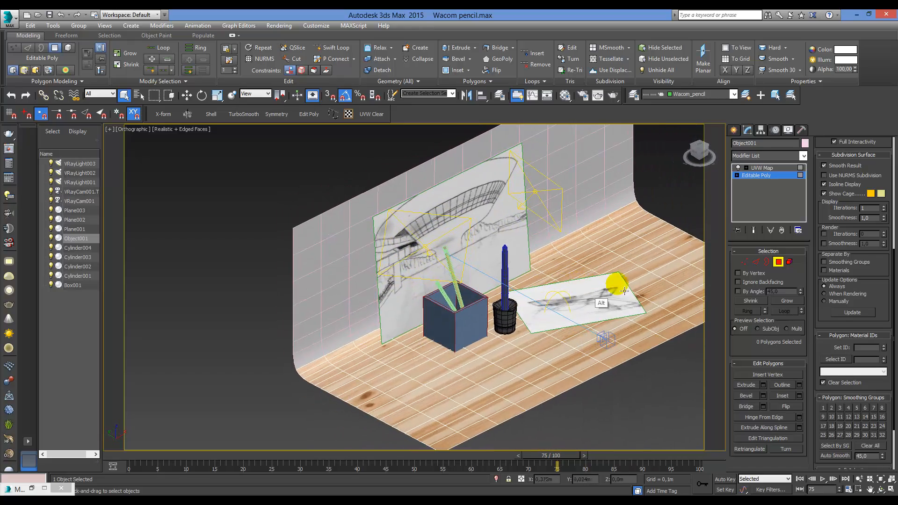
click(778, 262)
Examine how the curved backdrop is split by selecting the back wall and the wooden table surface in turn
alt+middle_drag(597, 247, 631, 250)
click(620, 206)
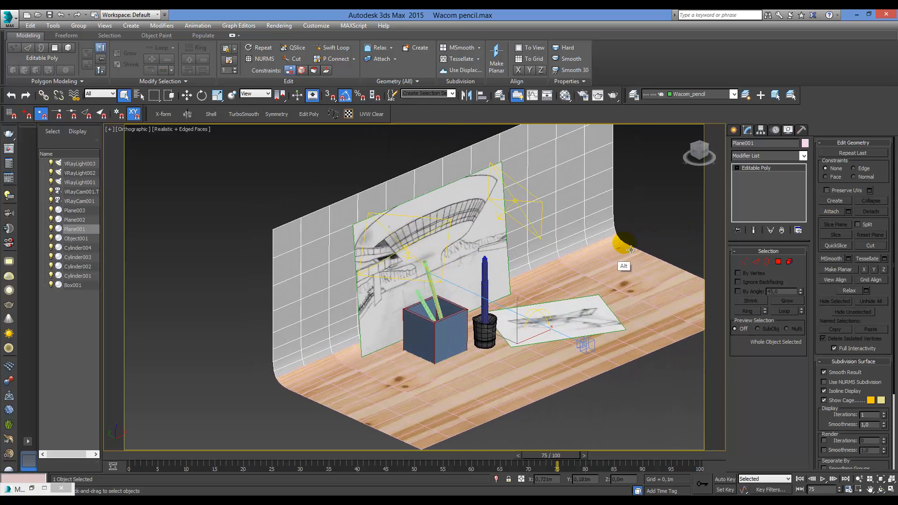
click(631, 250)
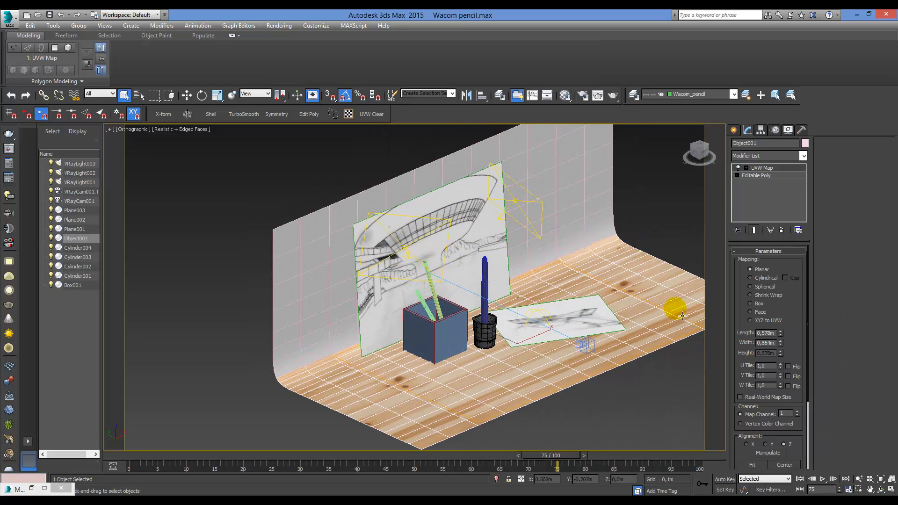
alt+middle_drag(658, 332, 610, 296)
click(658, 257)
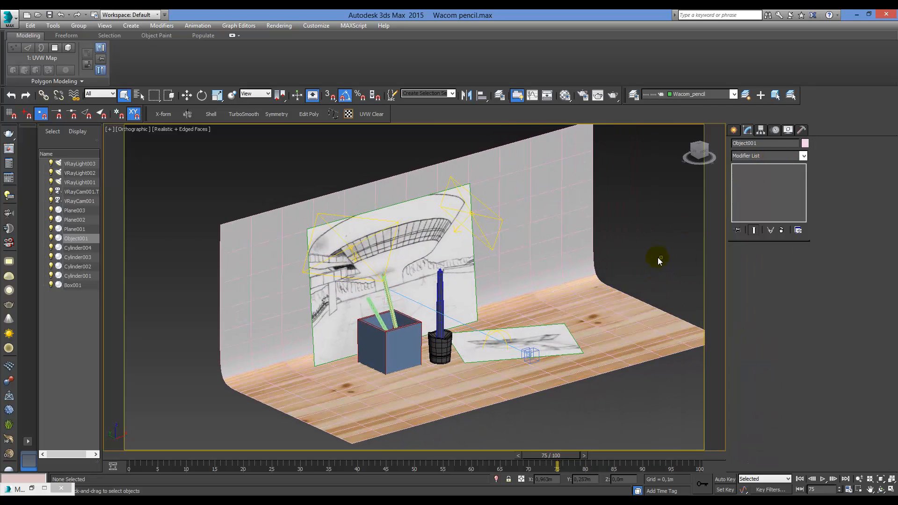
click(571, 220)
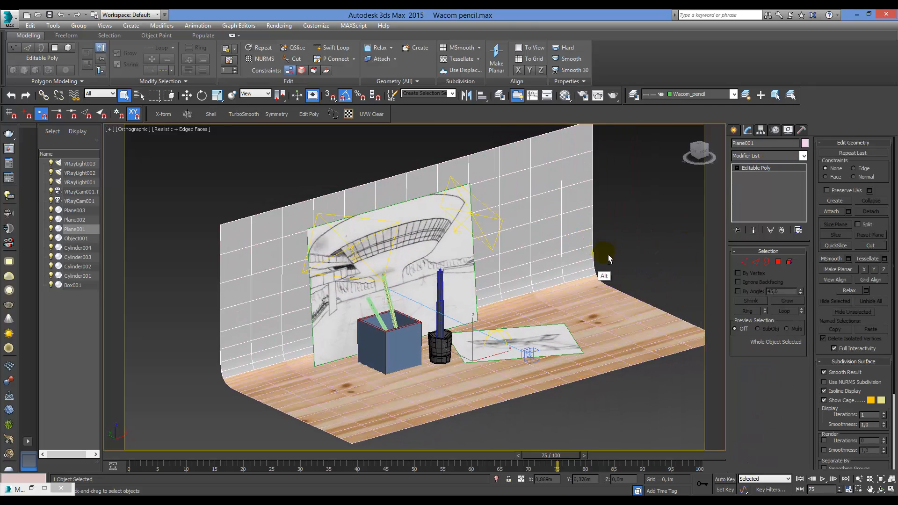
Return to the camera view and isolate the pen standing in the round holder, displayed in a perspective view
alt+middle_drag(608, 255, 579, 267)
key(c)
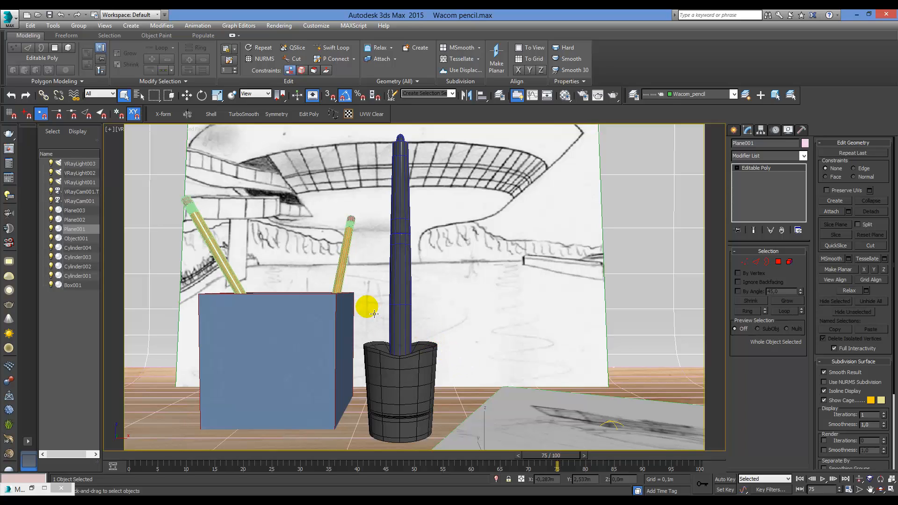
key(ctrl+m)
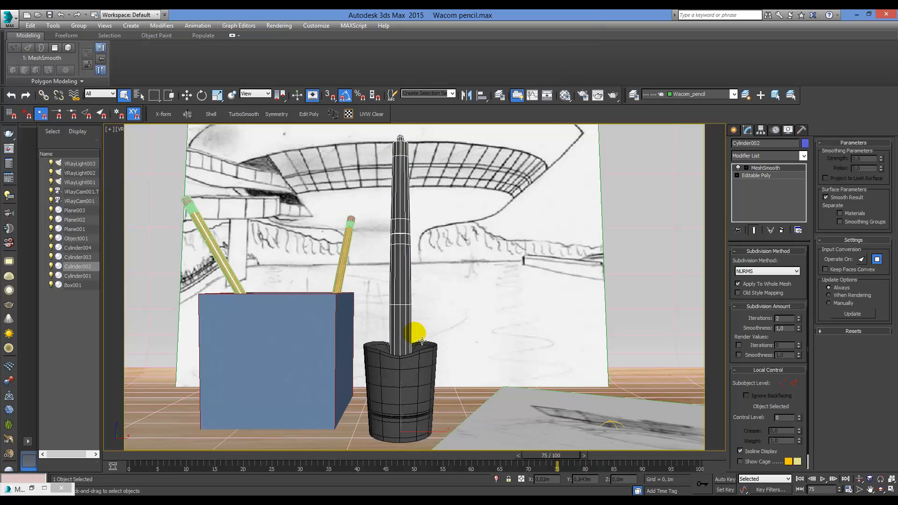
key(alt+q)
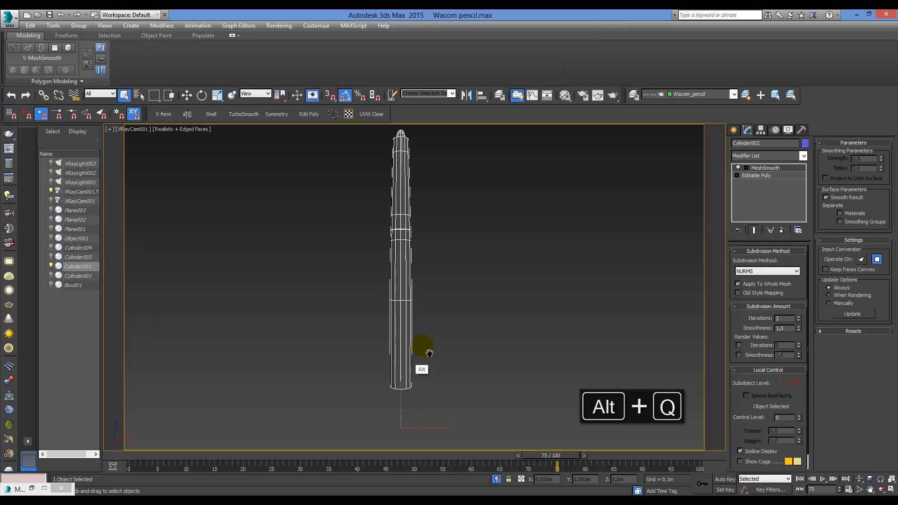
key(ctrl+z)
key(p)
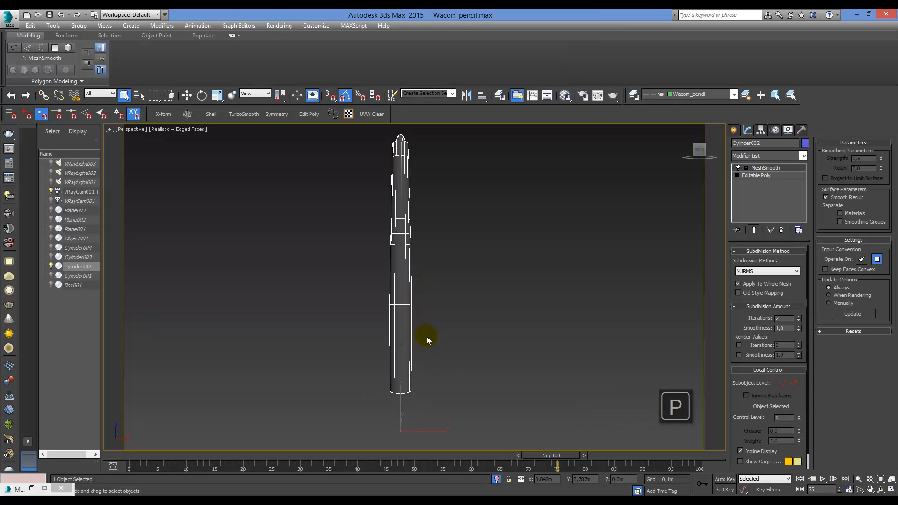
key(alt)
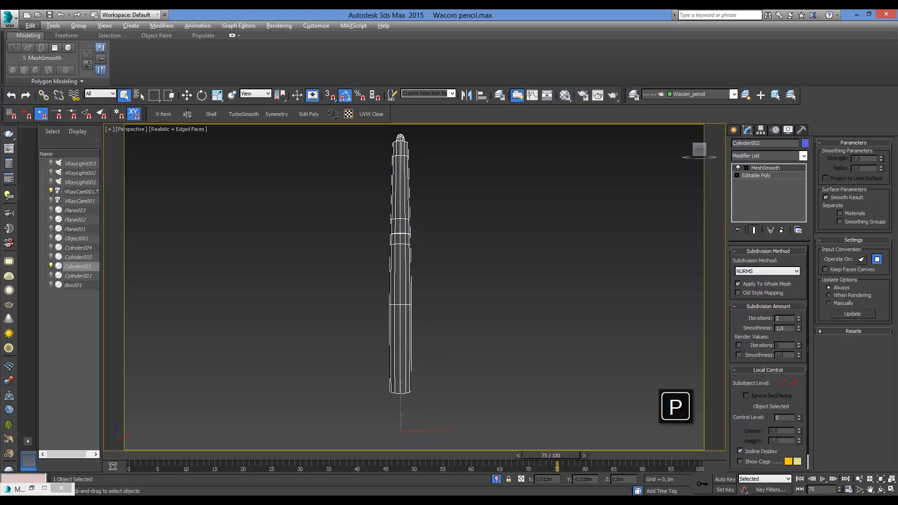
click(549, 499)
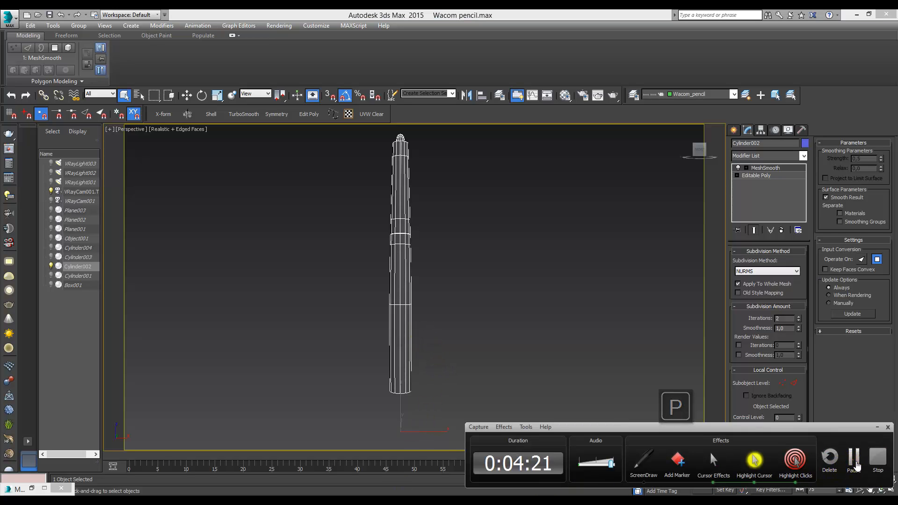
click(855, 463)
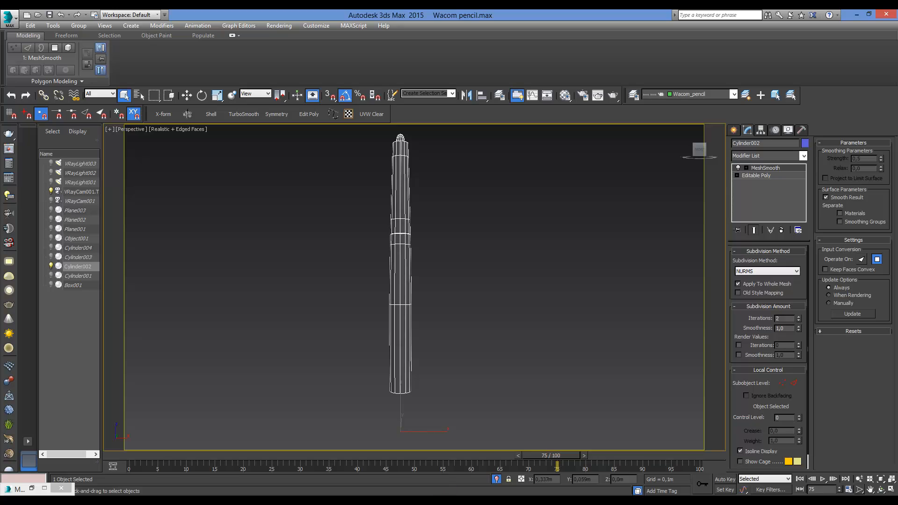
click(504, 309)
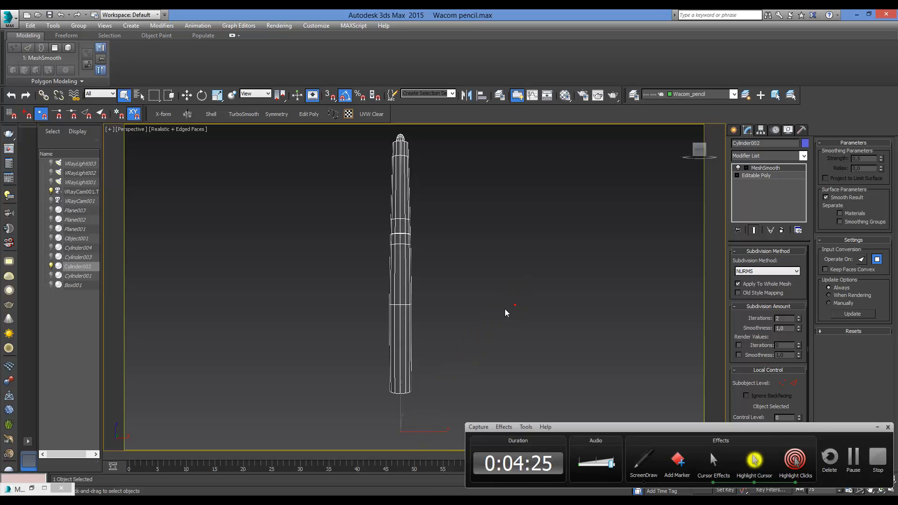
click(410, 285)
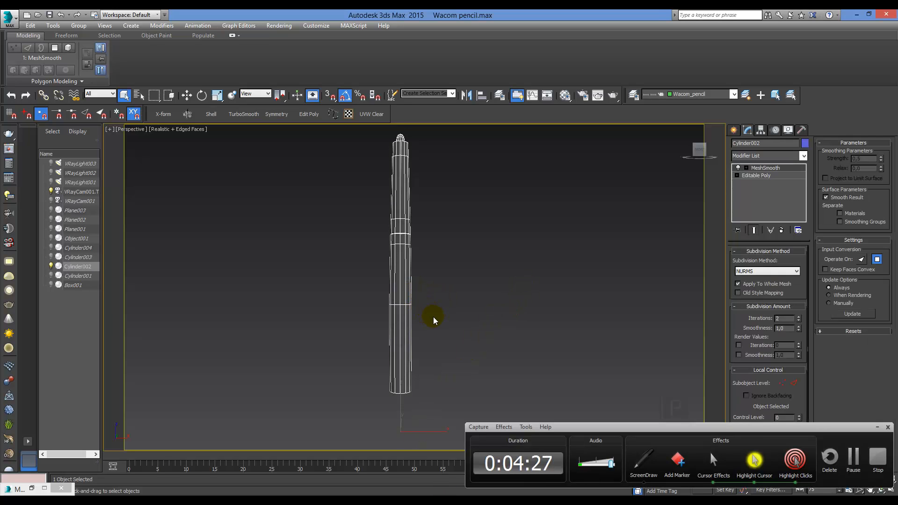
key(p)
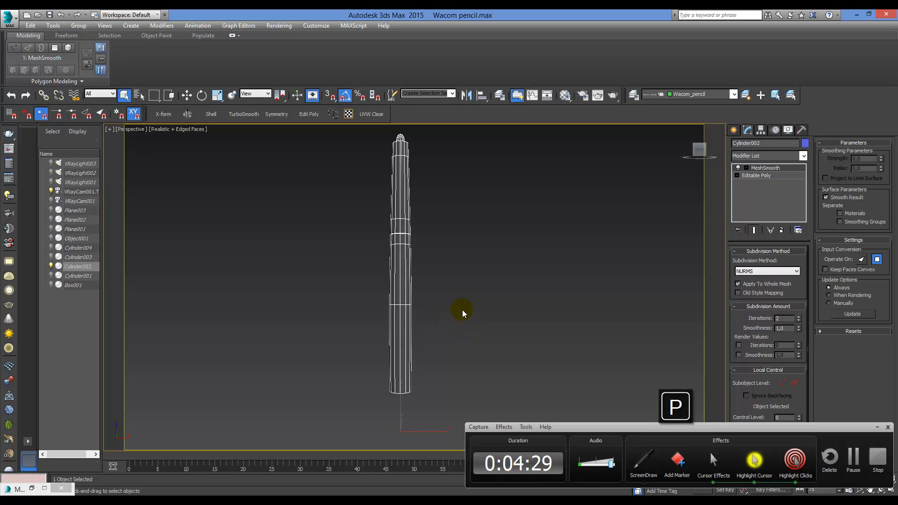
Examine the smoothed mesh of the pen tip up close and frame the pen in the Front view
alt+middle_drag(463, 313, 445, 325)
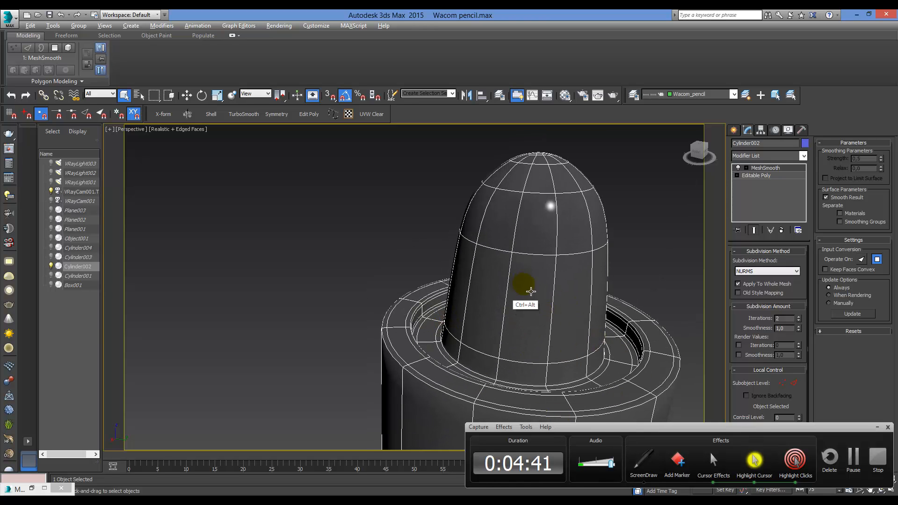
ctrl+alt+middle_drag(530, 292, 511, 371)
key(f)
key(z)
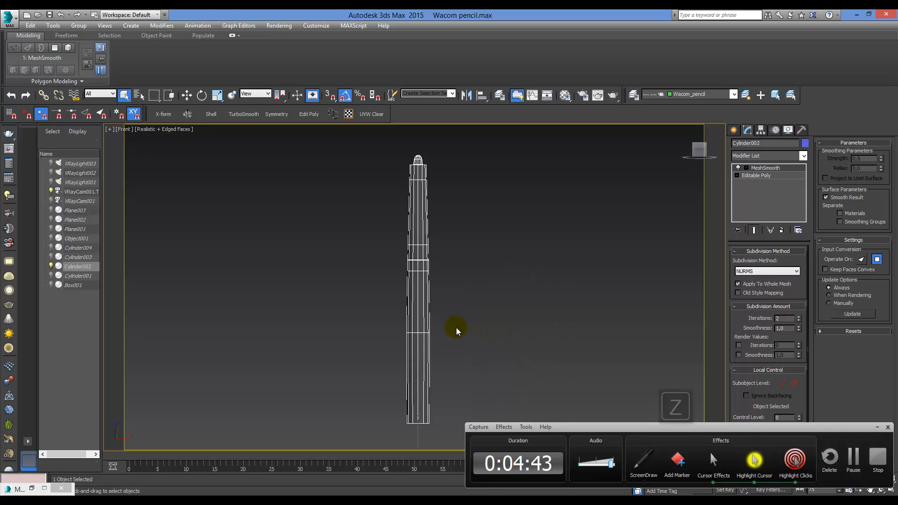
key(z)
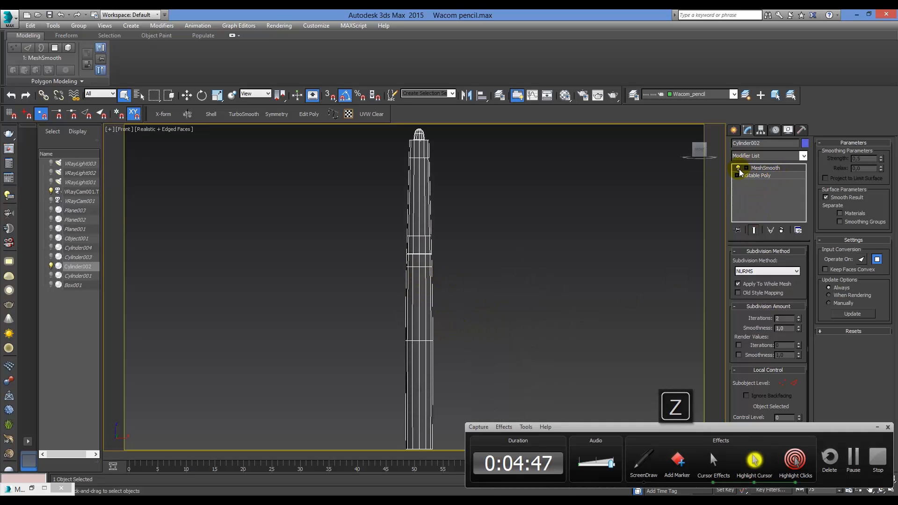
Turn off MeshSmooth, try scaling up the vertices of the pen's middle groove ring in the Editable Poly, and undo the scaling
click(758, 175)
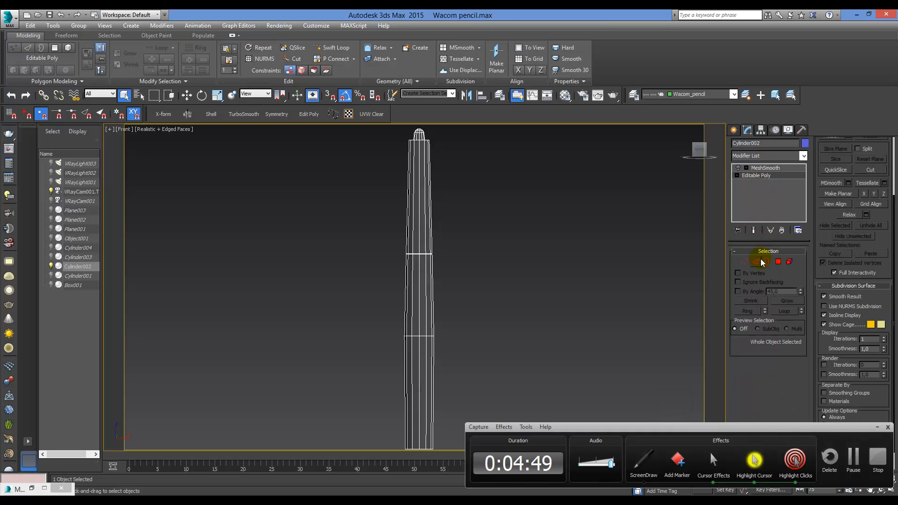
click(756, 262)
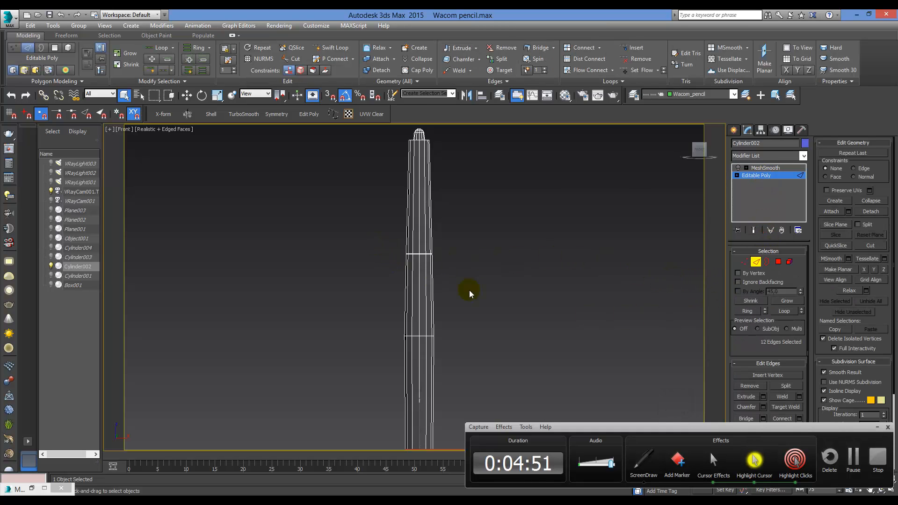
click(743, 261)
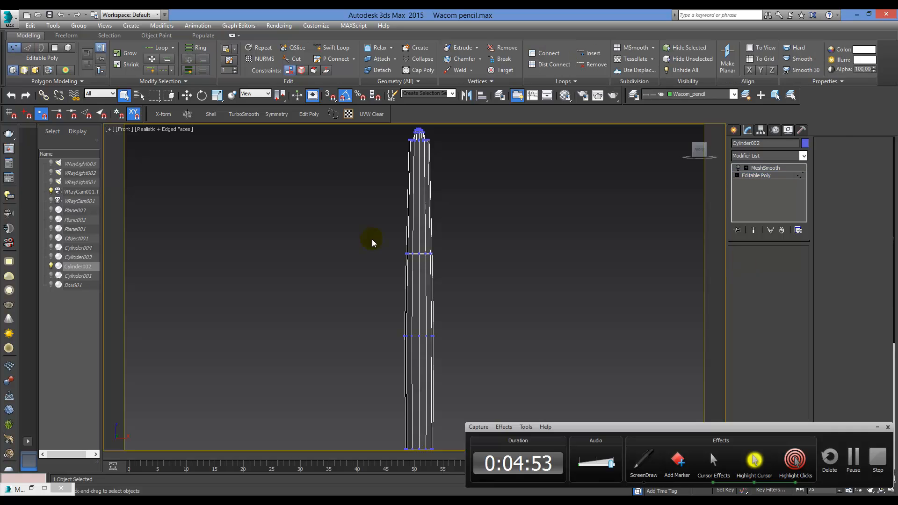
mouse_move(444, 281)
ctrl+alt+middle_down()
mouse_move(415, 239)
mouse_move(388, 227)
mouse_move(445, 147)
mouse_move(517, 317)
mouse_move(485, 281)
mouse_move(391, 333)
mouse_move(453, 368)
mouse_move(465, 345)
ctrl+alt+middle_up()
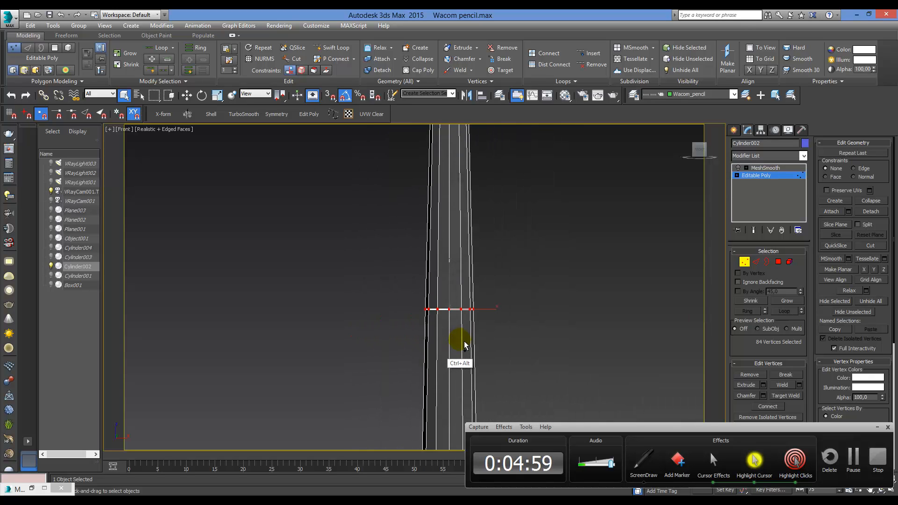
key(r)
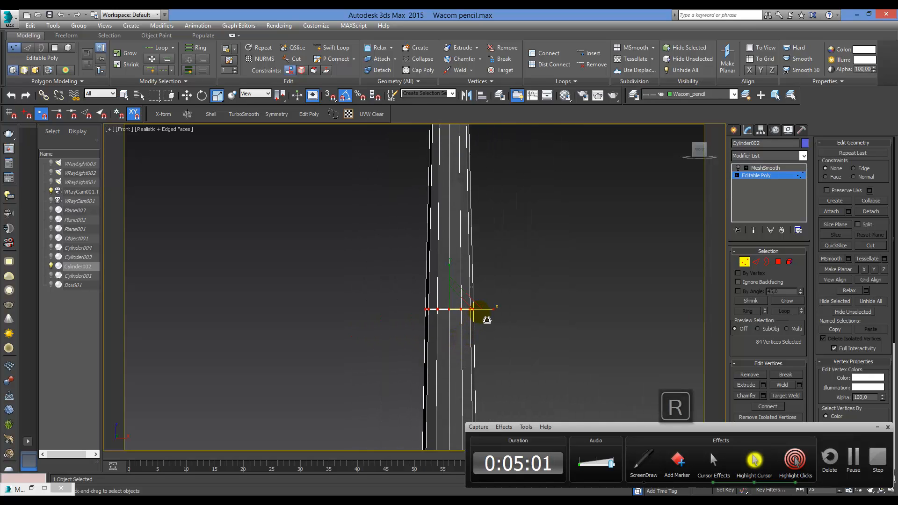
mouse_move(495, 314)
mouse_down()
mouse_move(510, 324)
mouse_move(495, 314)
mouse_up()
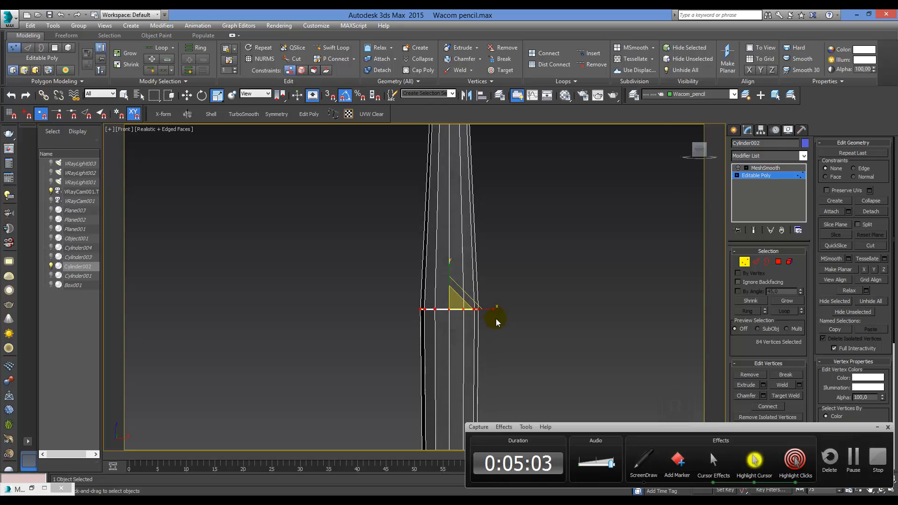
key(z)
key(ctrl+z)
key(Escape)
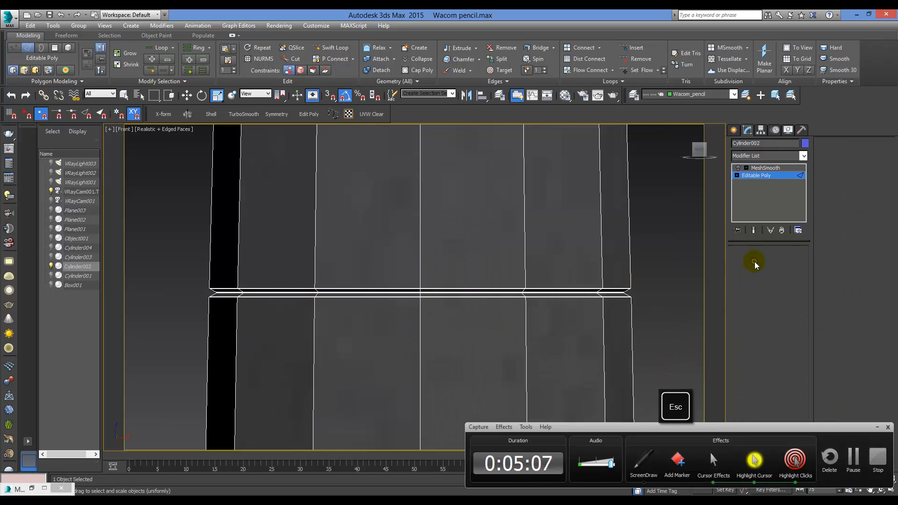
Restore the Select tool and examine the whole unsmoothed pen from the front and from an orbited orthographic angle
ctrl+alt+middle_drag(609, 273, 613, 349)
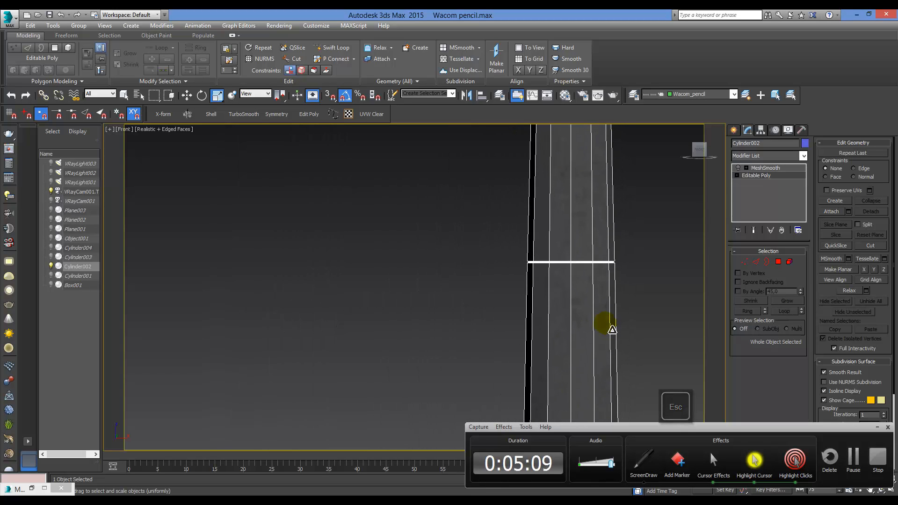
key(q)
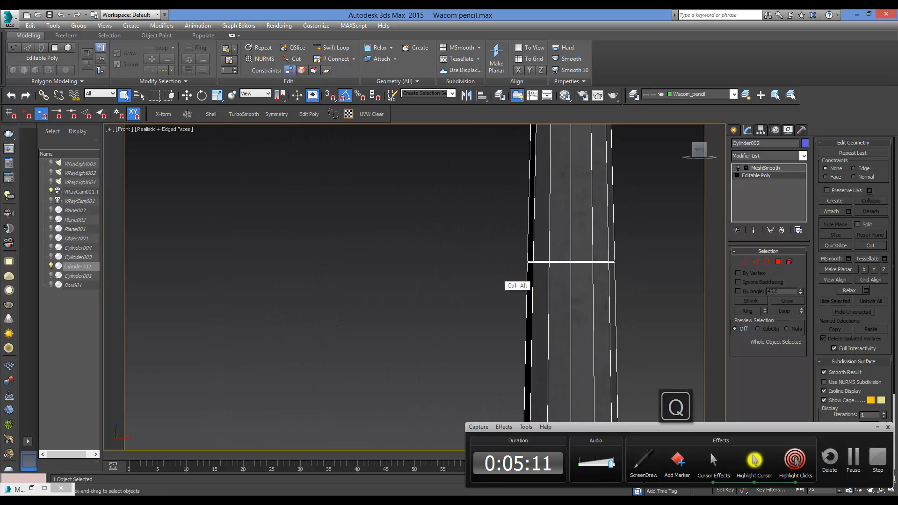
ctrl+alt+middle_drag(519, 283, 539, 360)
ctrl+scroll(533, 341, up, 3)
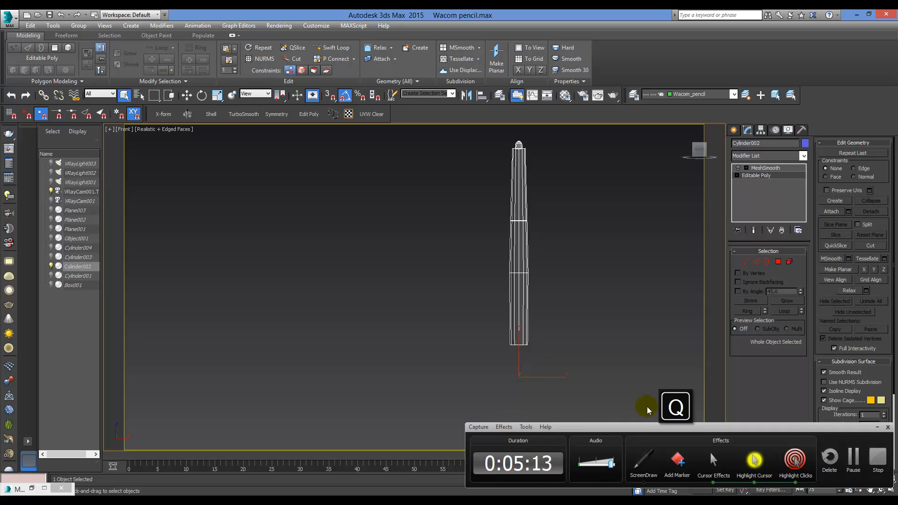
drag(641, 429, 702, 420)
alt+middle_drag(565, 268, 608, 309)
mouse_move(535, 246)
ctrl+alt+middle_down()
mouse_move(536, 187)
mouse_move(520, 234)
mouse_move(546, 201)
ctrl+alt+middle_up()
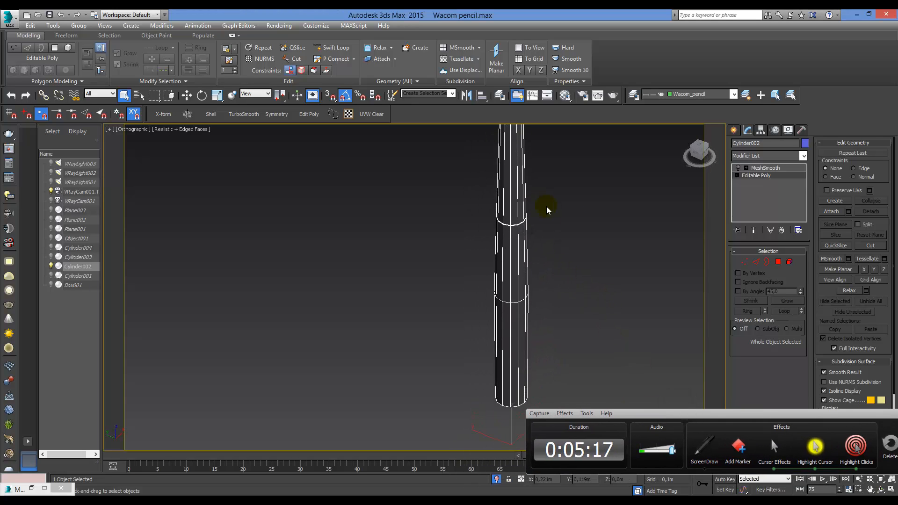
Copy the pen's MeshSmooth modifier and remove it from the modifier stack
click(768, 169)
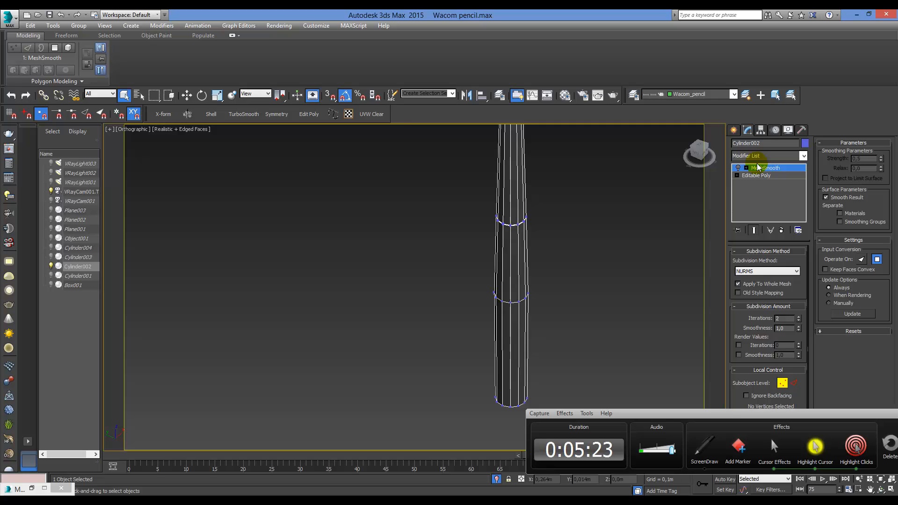
right_click(792, 168)
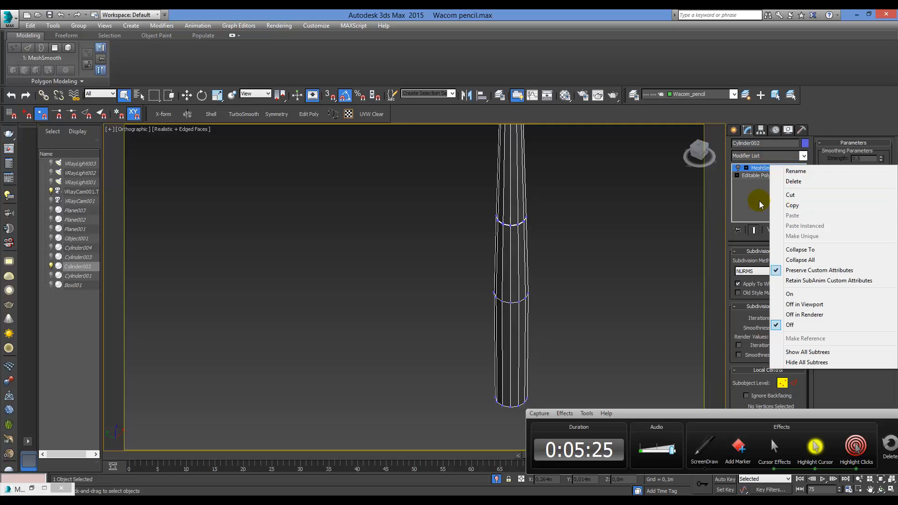
click(792, 205)
click(782, 383)
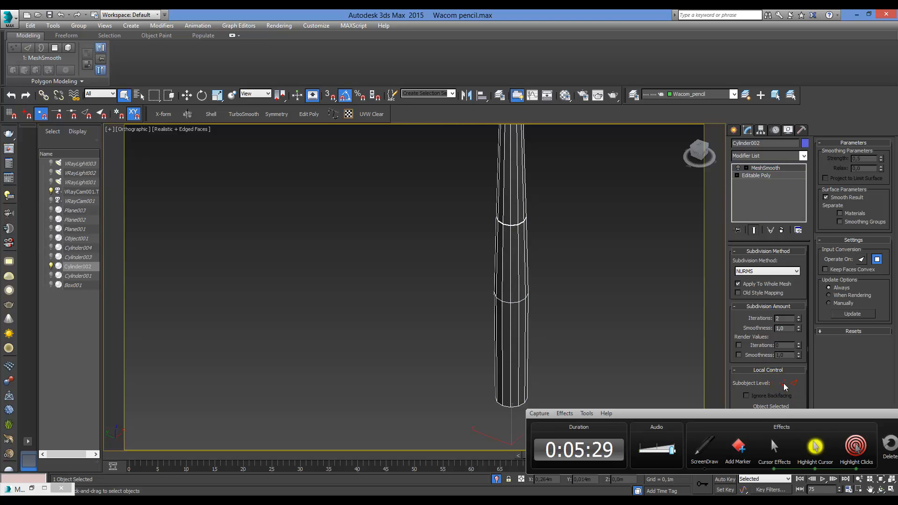
click(780, 230)
Paste the copied MeshSmooth modifier back onto the pen, undo the paste, and reselect the pen
right_click(780, 169)
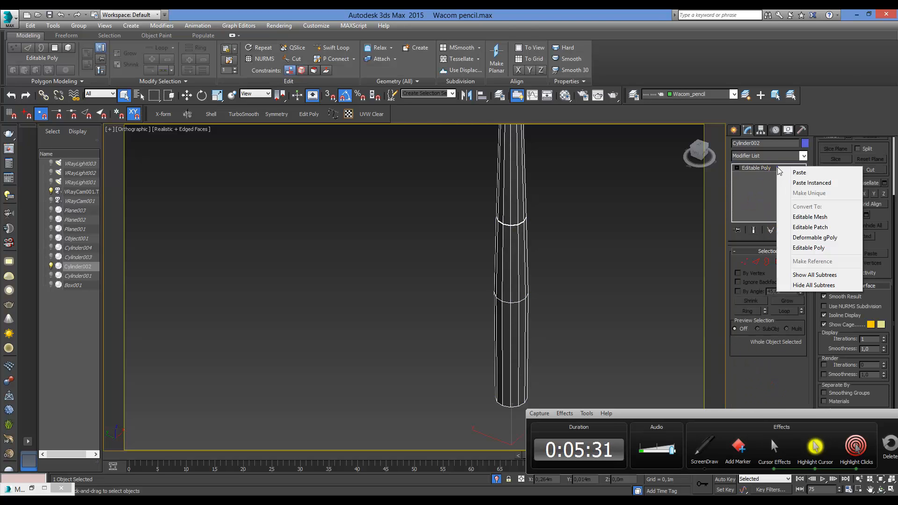
click(804, 181)
key(ctrl+z)
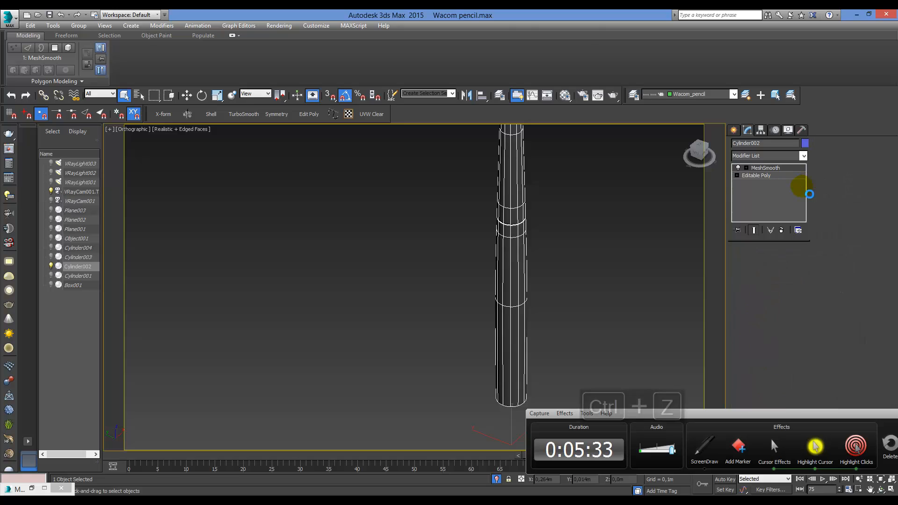
click(581, 290)
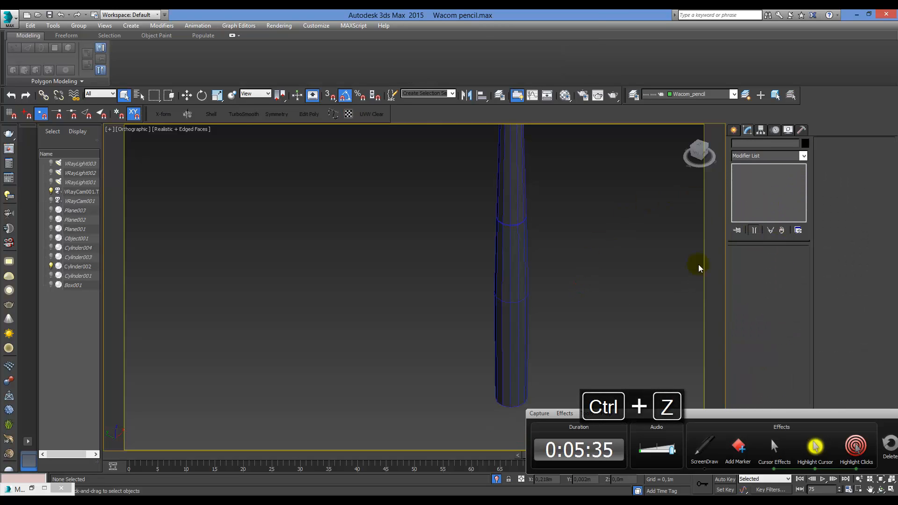
drag(576, 268, 472, 292)
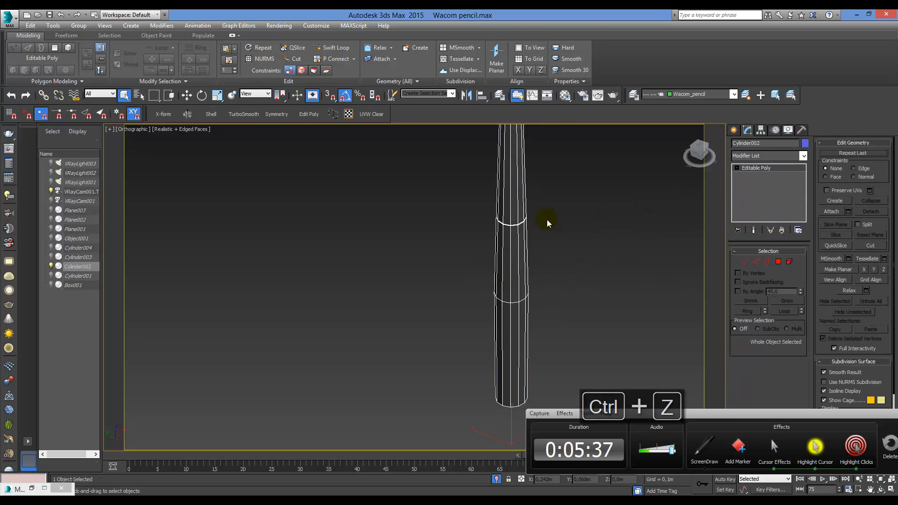
Apply Unwrap UVW to the pen and select all of its polygons in the UV editor
click(349, 118)
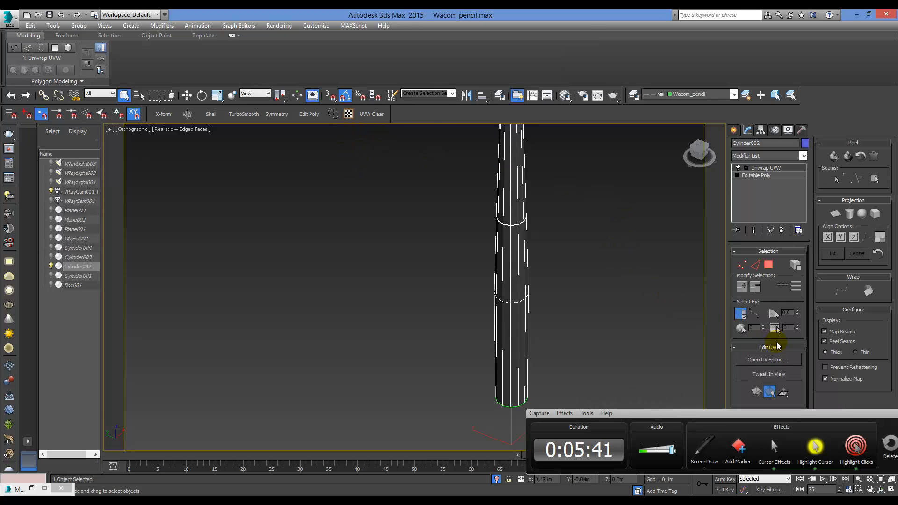
click(786, 363)
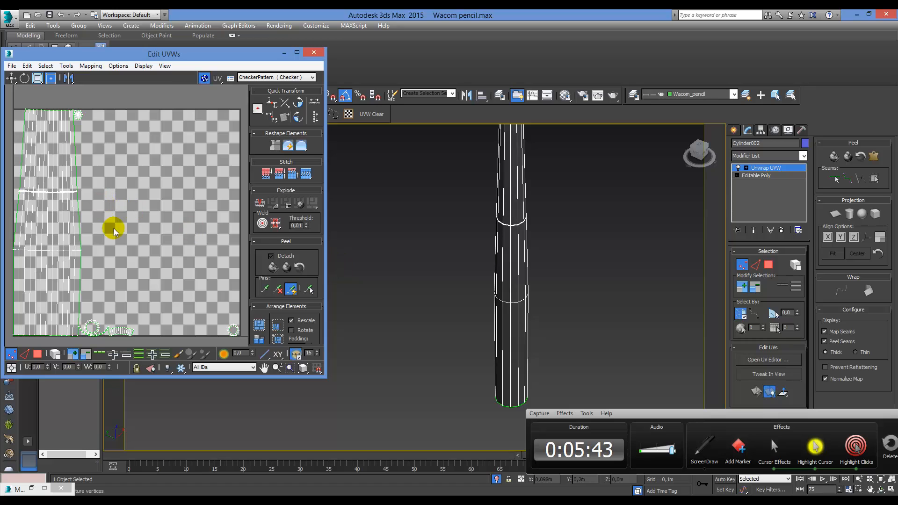
click(39, 356)
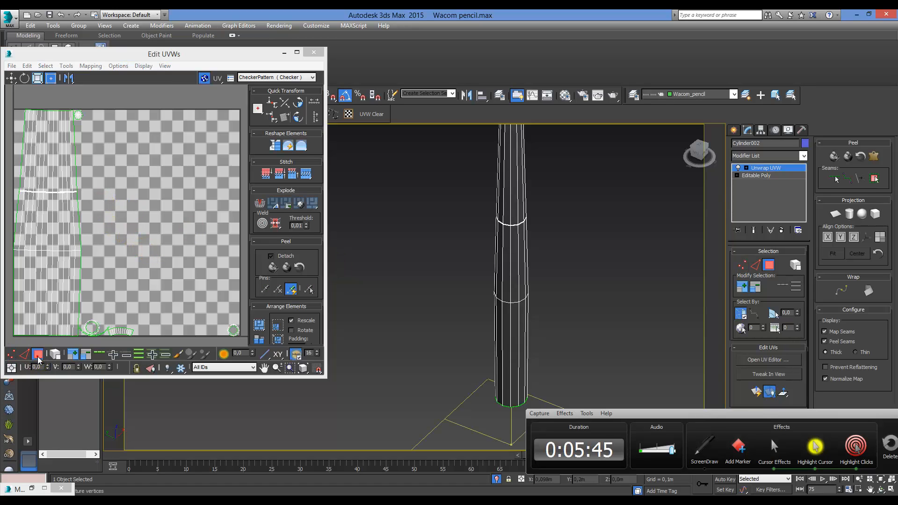
key(ctrl+a)
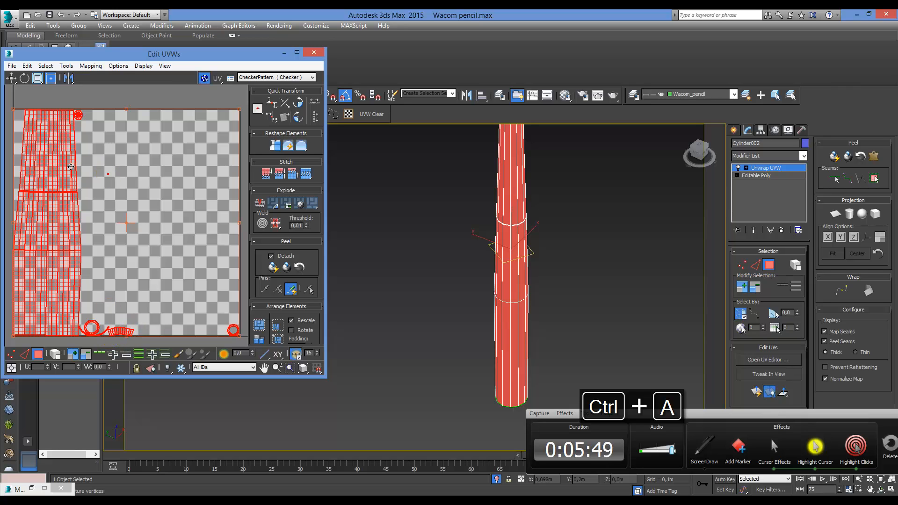
Examine the pen's UV islands up close and across the full layout in the UV editor
scroll(100, 328, up, 6)
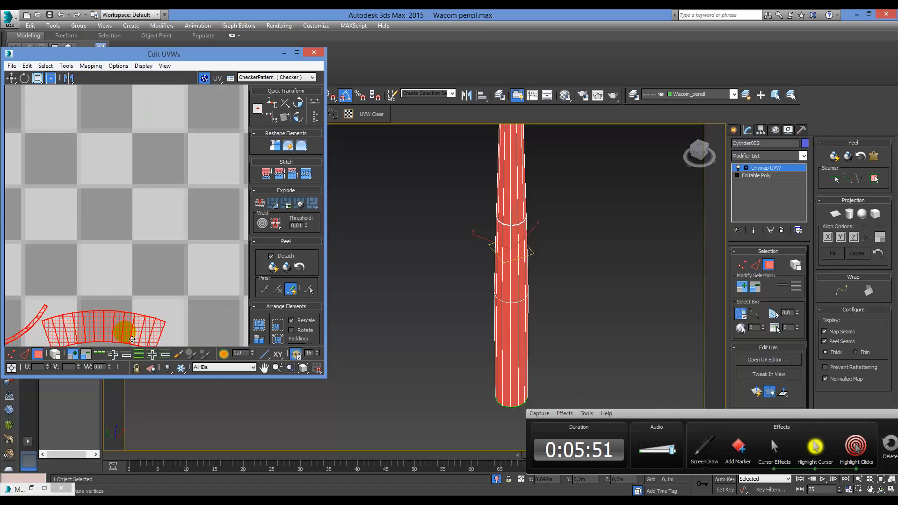
scroll(95, 255, down, 5)
scroll(204, 276, down, 3)
scroll(222, 275, up, 6)
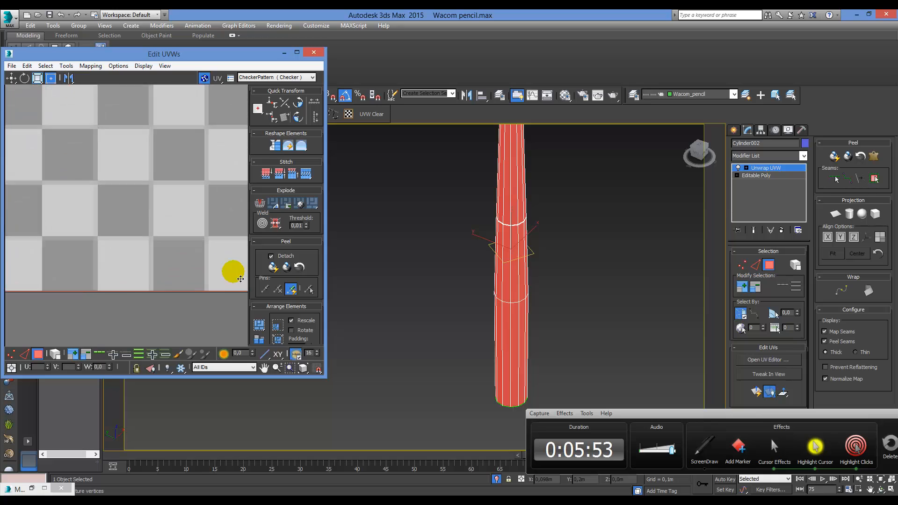
scroll(230, 272, down, 3)
scroll(399, 281, down, 4)
scroll(133, 234, down, 3)
scroll(153, 206, up, 3)
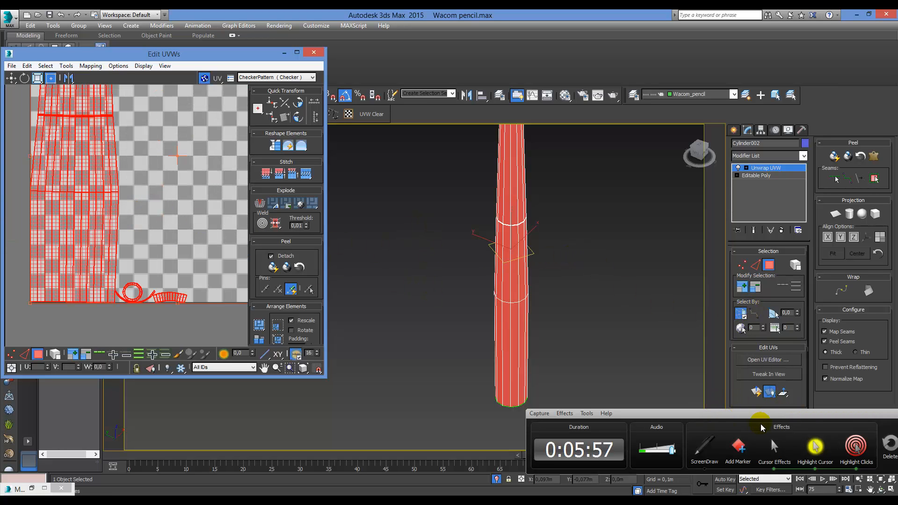
Close the UV editor and return the pen to a plain Editable Poly without Unwrap UVW
click(772, 416)
drag(772, 415, 482, 382)
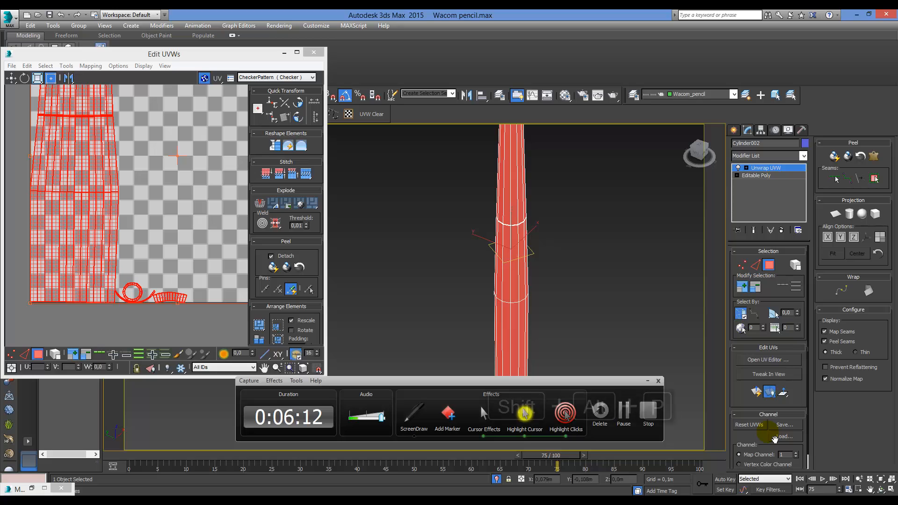
key(shift+alt+p)
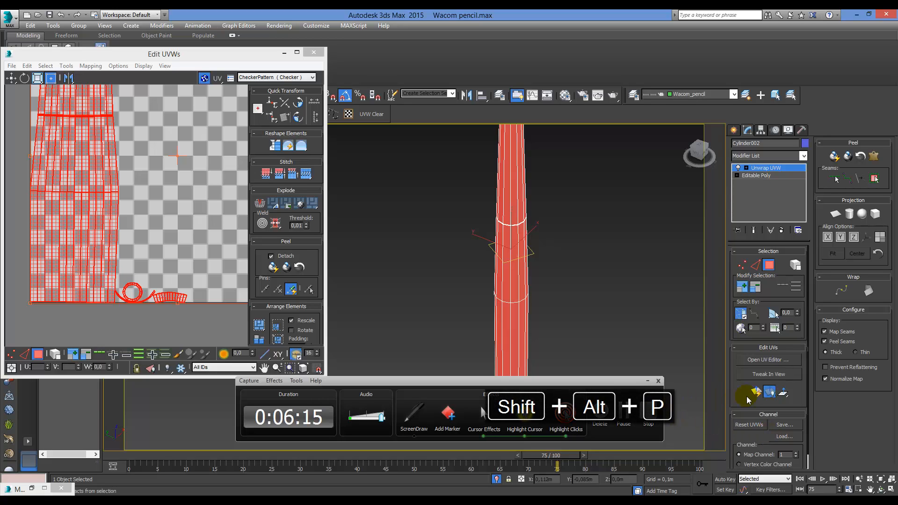
click(314, 52)
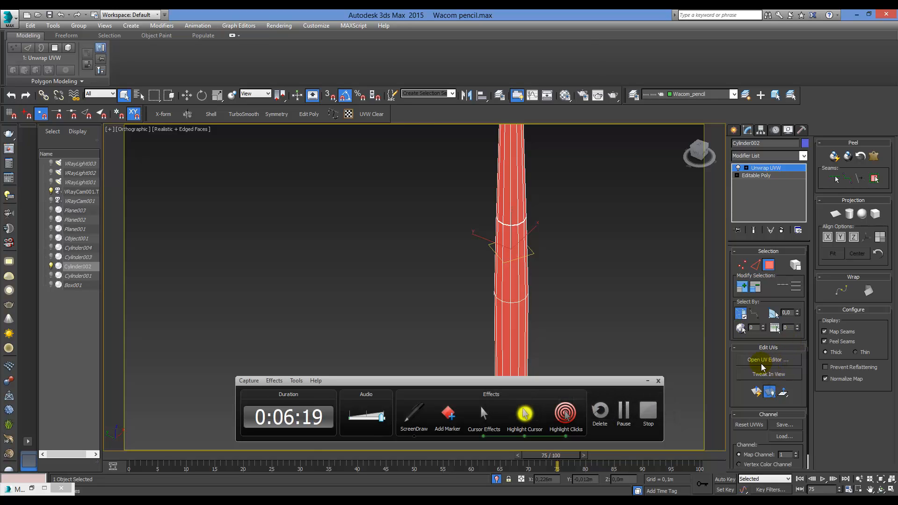
key(shift+alt+p)
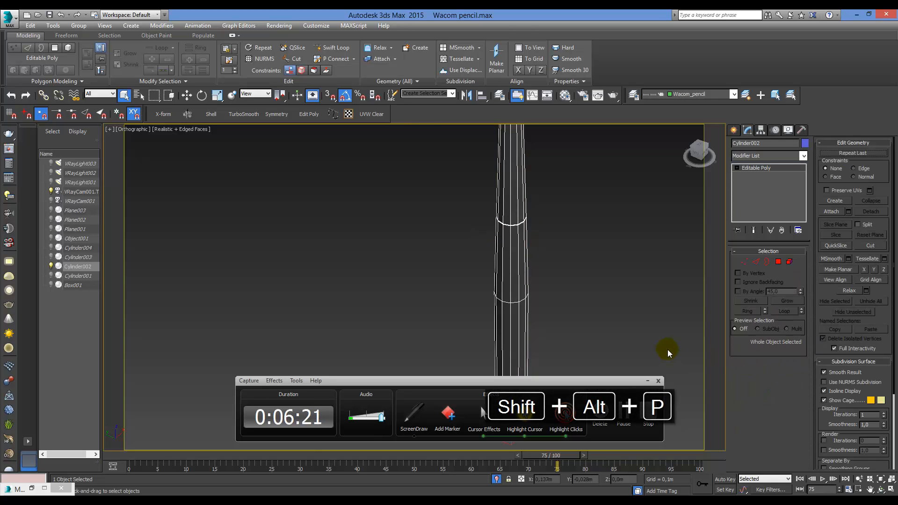
End the pen's isolation, return to the VRayCam001 view, and isolate the pencil leaning out of the blue box nearest the pen
click(497, 479)
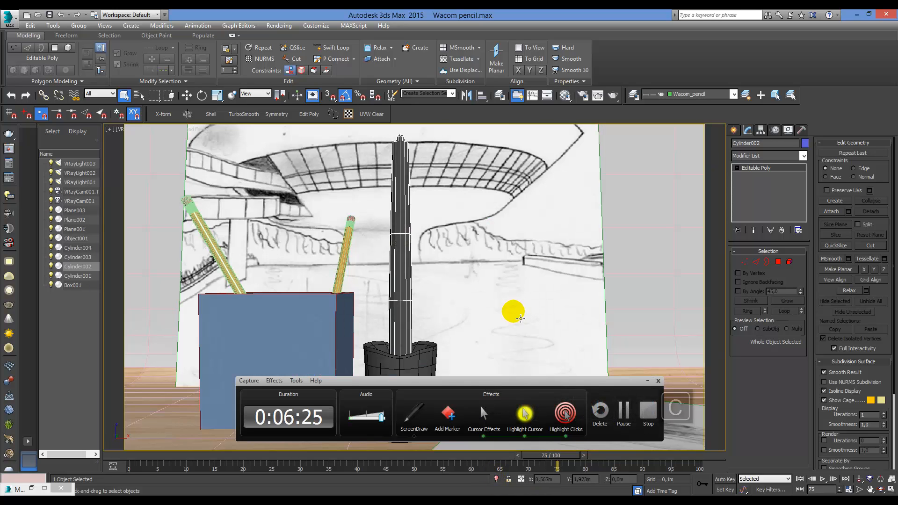
click(648, 381)
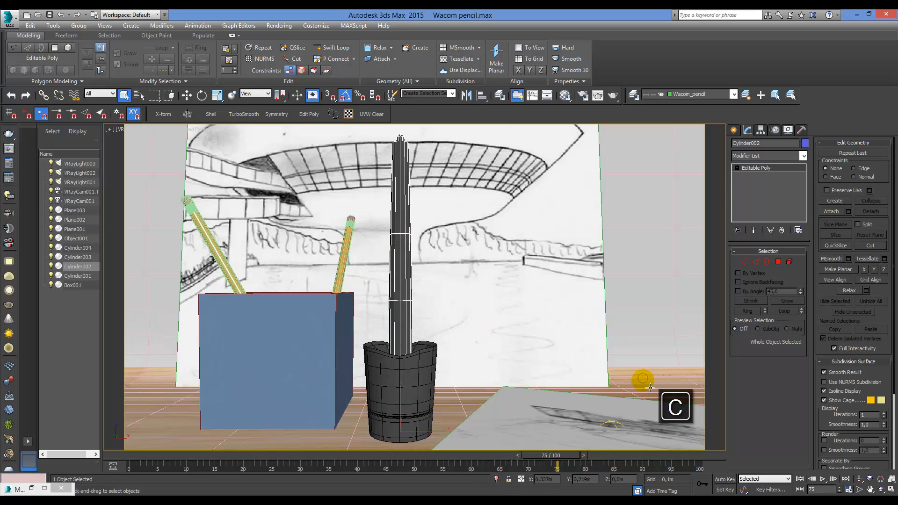
click(343, 262)
key(alt+q)
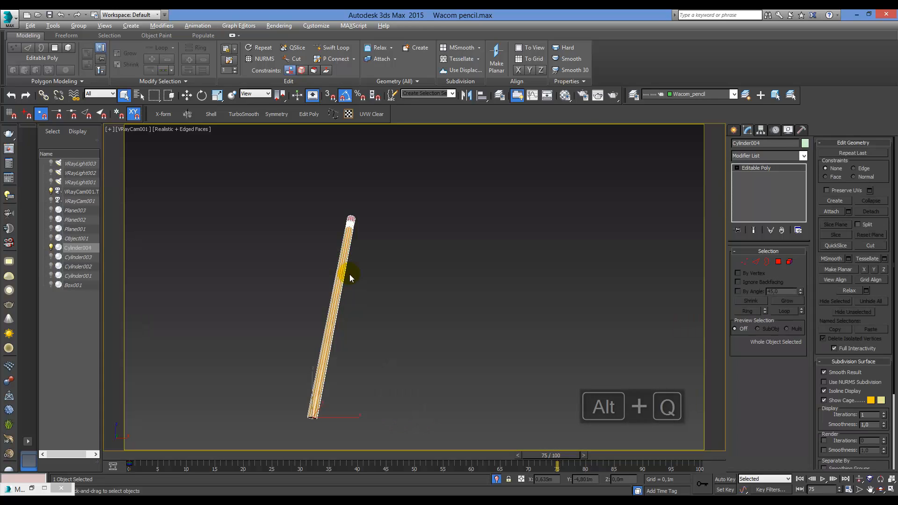
Examine the isolated pencil in perspective, from its eraser and ribbed ferrule down along the yellow body
key(p)
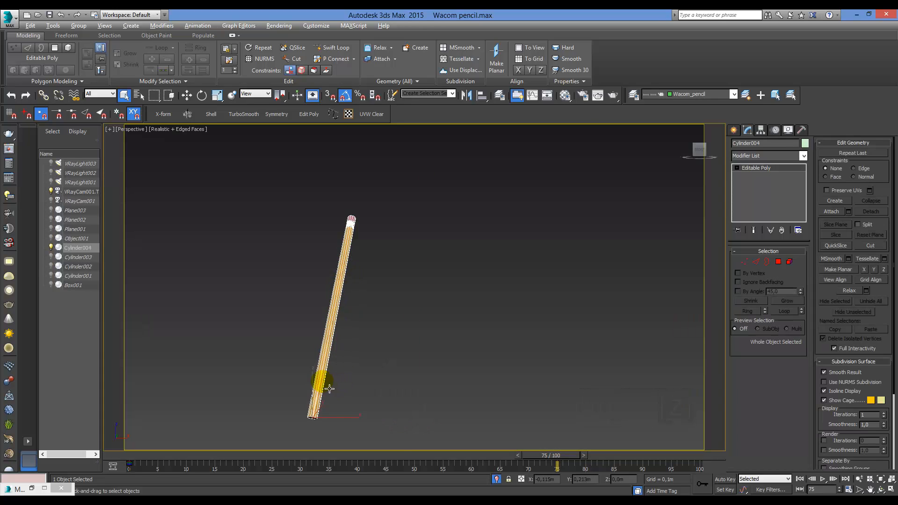
key(z)
mouse_move(367, 380)
alt+middle_down()
mouse_move(386, 330)
mouse_move(366, 319)
mouse_move(321, 401)
mouse_move(327, 395)
alt+middle_up()
mouse_move(517, 215)
ctrl+alt+middle_down()
mouse_move(448, 237)
mouse_move(398, 292)
mouse_move(418, 245)
mouse_move(411, 263)
mouse_move(487, 241)
mouse_move(432, 239)
ctrl+alt+middle_up()
middle_drag(434, 270, 512, 227)
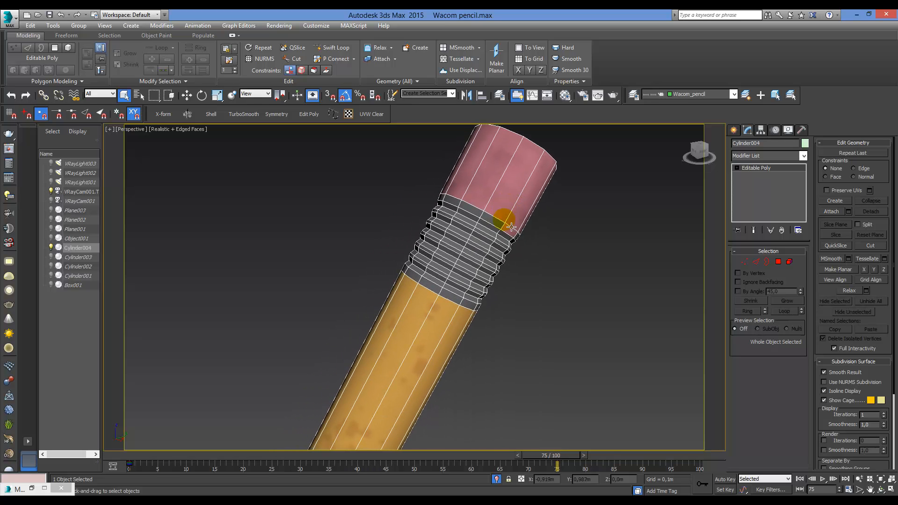
mouse_move(463, 291)
ctrl+alt+middle_down()
mouse_move(470, 379)
mouse_move(463, 323)
mouse_move(552, 223)
ctrl+alt+middle_up()
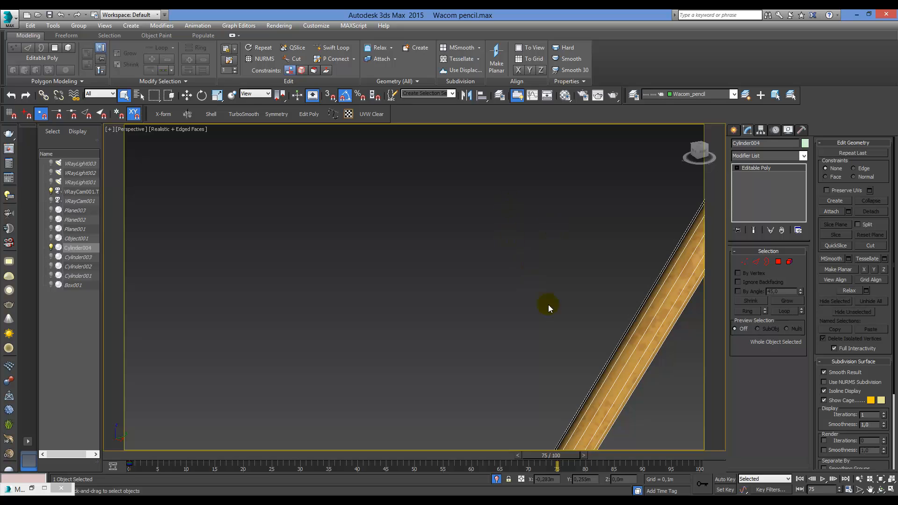
mouse_move(549, 306)
middle_down()
mouse_move(390, 294)
mouse_move(457, 316)
mouse_move(480, 346)
mouse_move(435, 257)
mouse_move(453, 266)
mouse_move(445, 269)
mouse_move(448, 257)
mouse_move(471, 287)
middle_up()
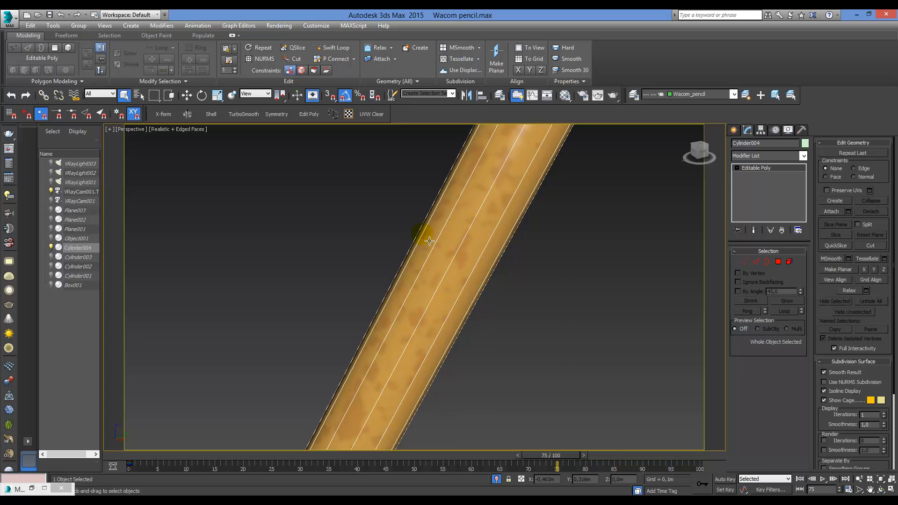
mouse_move(456, 243)
ctrl+alt+middle_down()
mouse_move(398, 321)
mouse_move(401, 412)
mouse_move(398, 403)
ctrl+alt+middle_up()
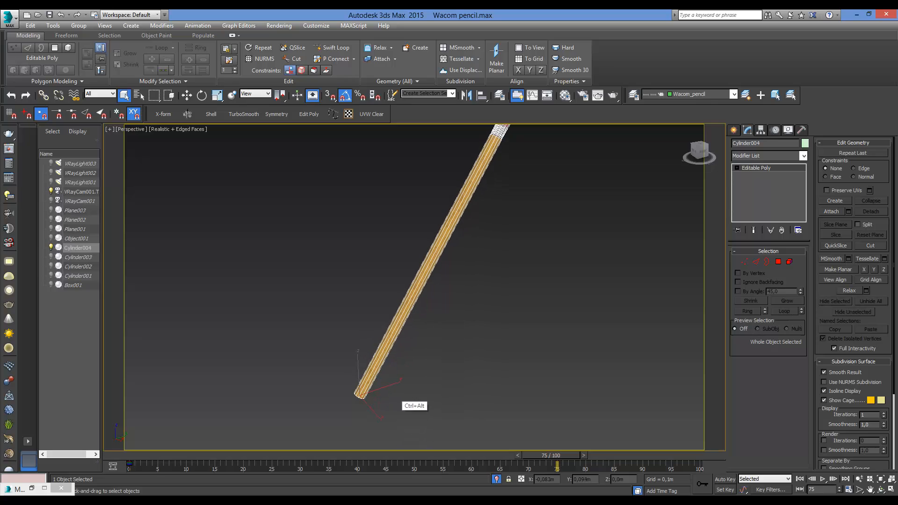
End the pencil's isolation, view the whole set from an angle in perspective, and select the wooden tabletop surface
click(496, 479)
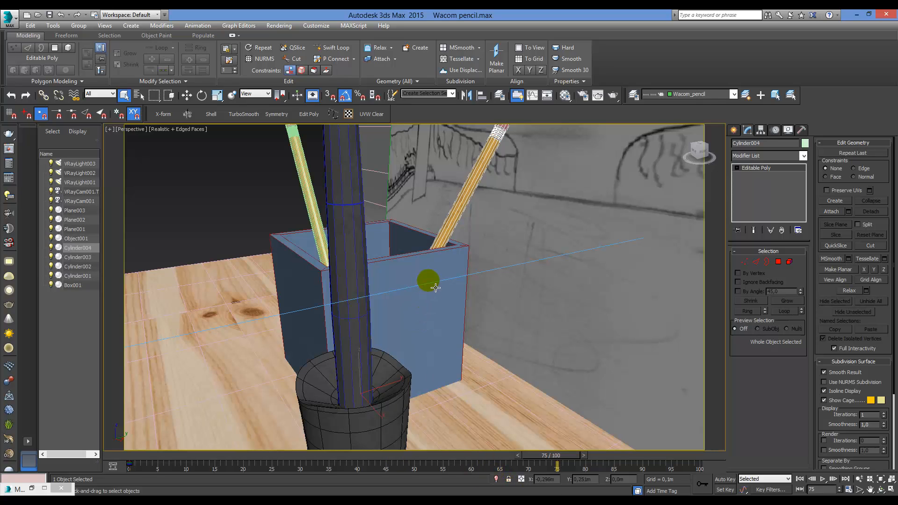
click(431, 280)
mouse_move(435, 309)
alt+middle_down()
mouse_move(487, 327)
mouse_move(501, 294)
mouse_move(521, 327)
mouse_move(411, 217)
mouse_move(441, 251)
mouse_move(468, 240)
mouse_move(431, 220)
mouse_move(460, 274)
mouse_move(408, 272)
mouse_move(448, 281)
alt+middle_up()
alt+middle_drag(479, 378, 503, 377)
click(493, 337)
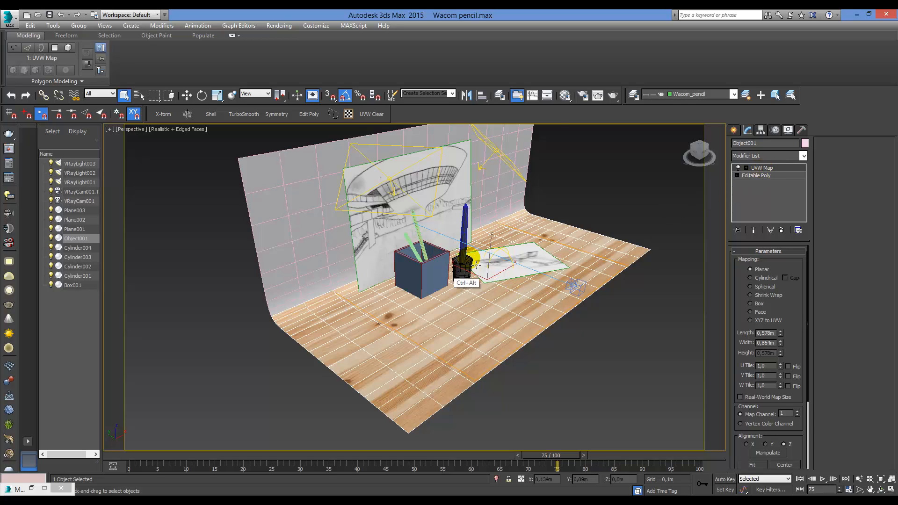
Select the black pen holder and isolate it
ctrl+alt+middle_drag(476, 264, 464, 300)
click(465, 299)
key(alt+q)
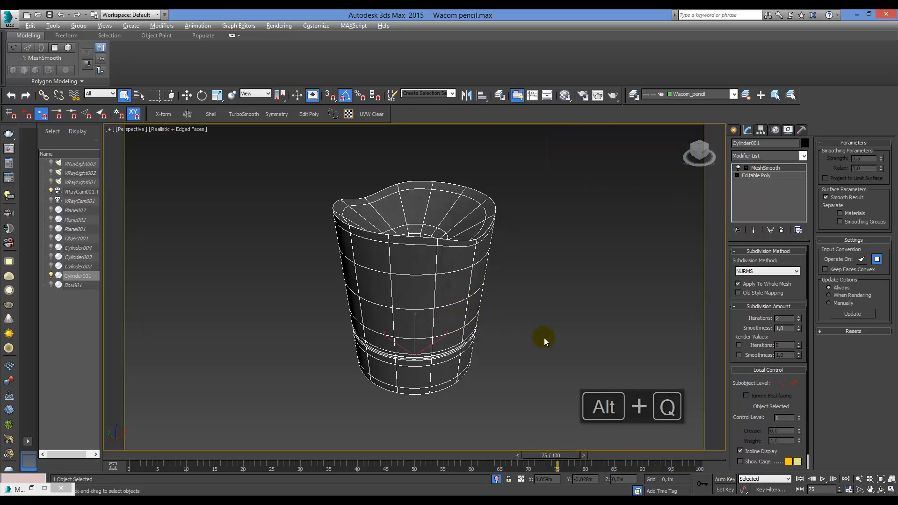
Examine the pen holder's smoothed mesh from the side, from above and down inside its hole
alt+middle_drag(544, 338, 479, 232)
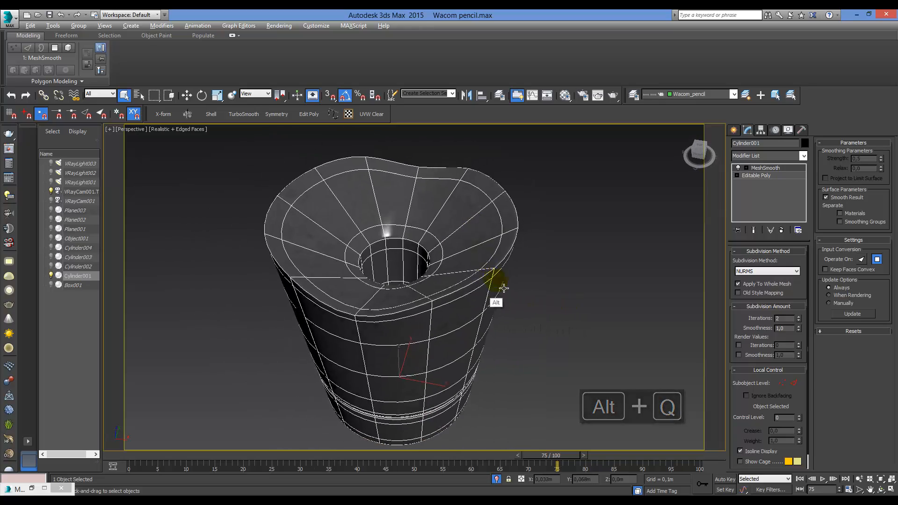
alt+middle_drag(504, 287, 459, 188)
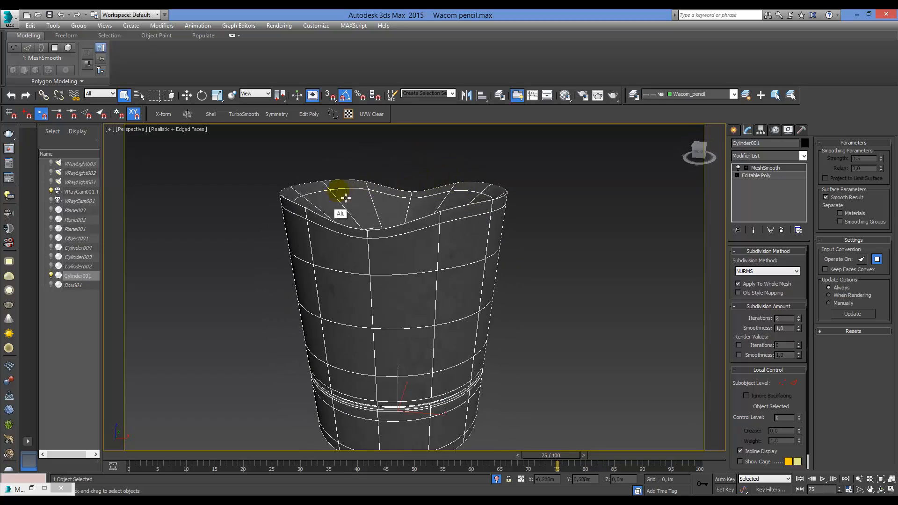
alt+middle_drag(345, 198, 435, 309)
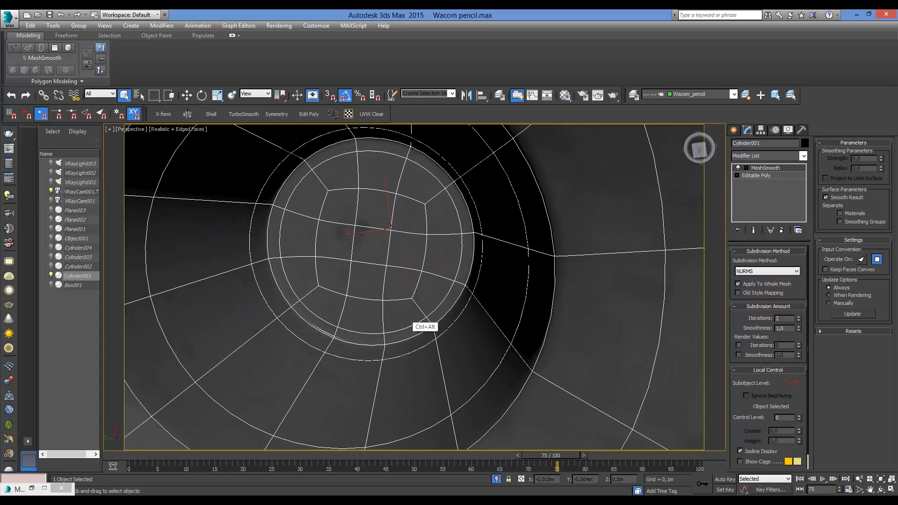
ctrl+alt+middle_drag(361, 255, 379, 353)
ctrl+alt+middle_drag(414, 267, 421, 324)
alt+middle_drag(421, 324, 415, 296)
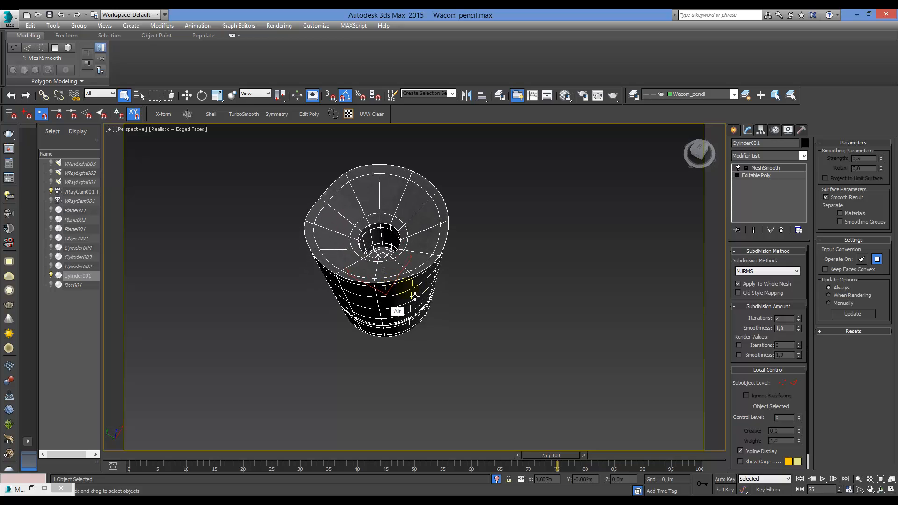
Copy the pen holder's MeshSmooth modifier and remove it from the modifier stack
right_click(786, 170)
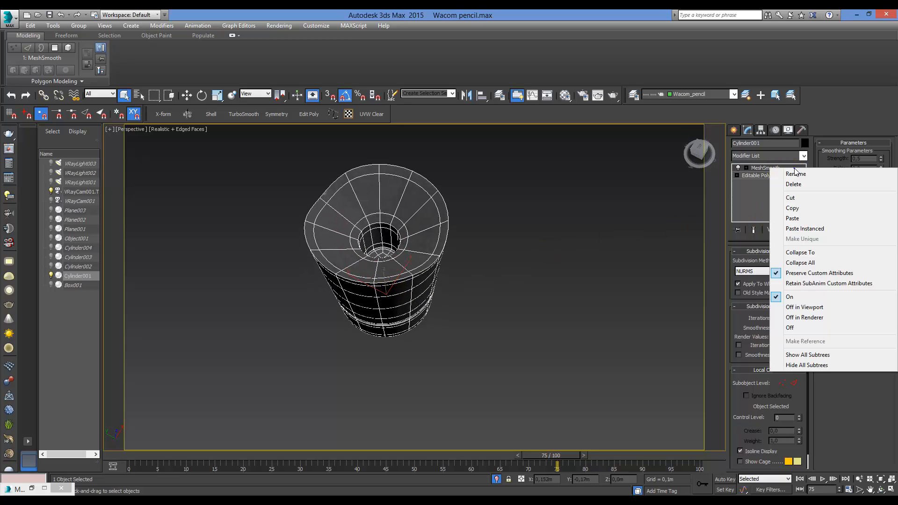
click(803, 209)
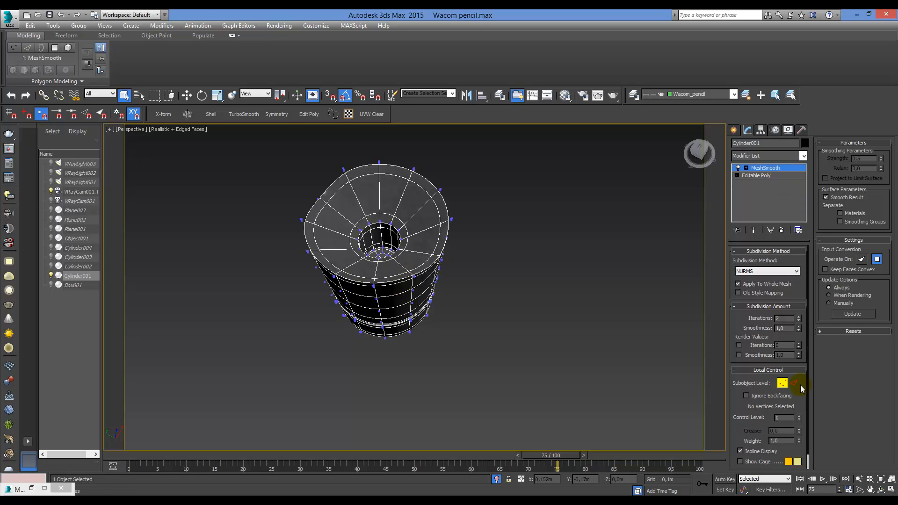
click(783, 383)
right_click(771, 167)
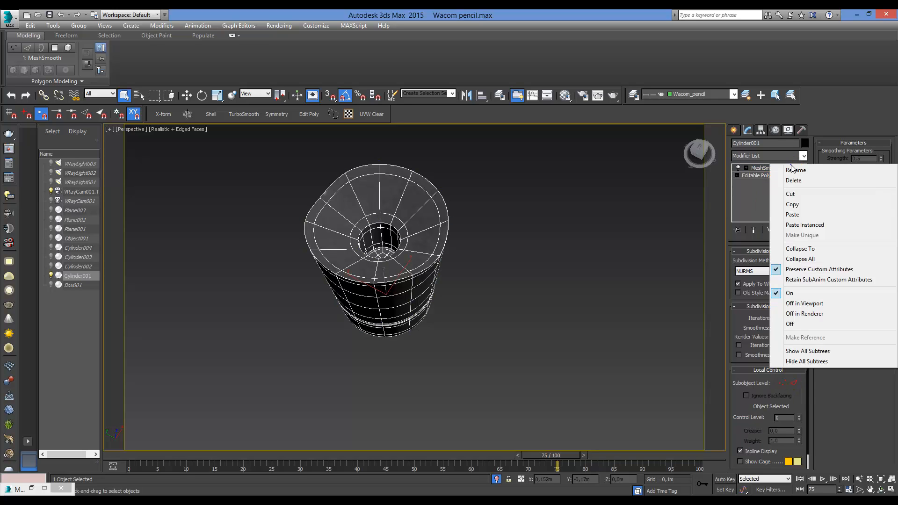
click(795, 207)
click(780, 230)
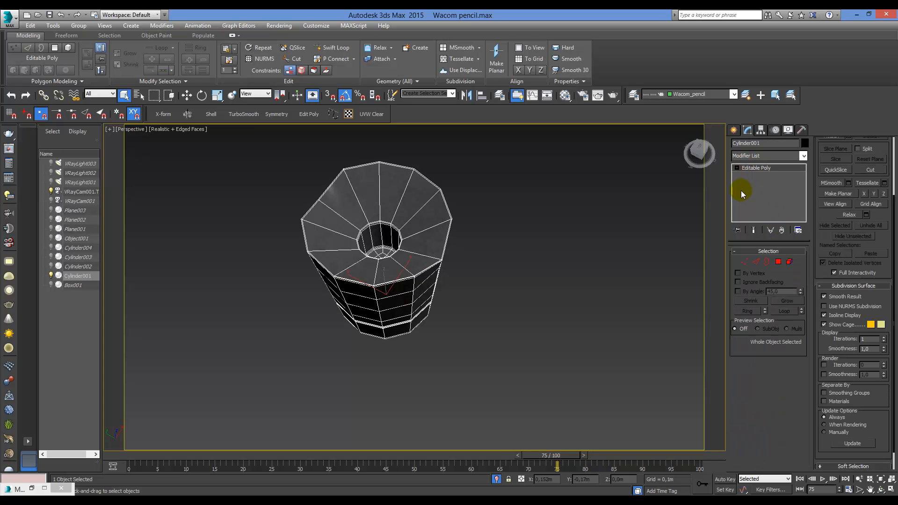
Apply Unwrap UVW to the pen holder and select all of its polygons in the UV editor
click(349, 115)
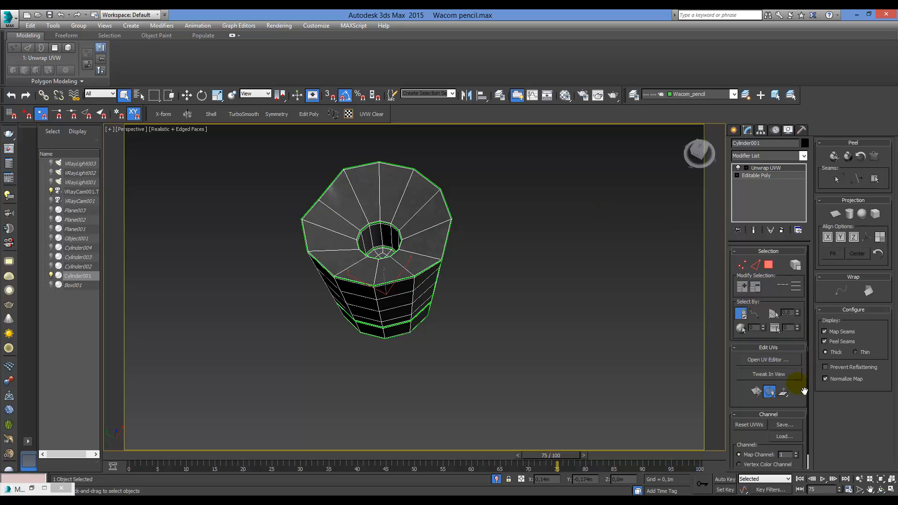
click(769, 360)
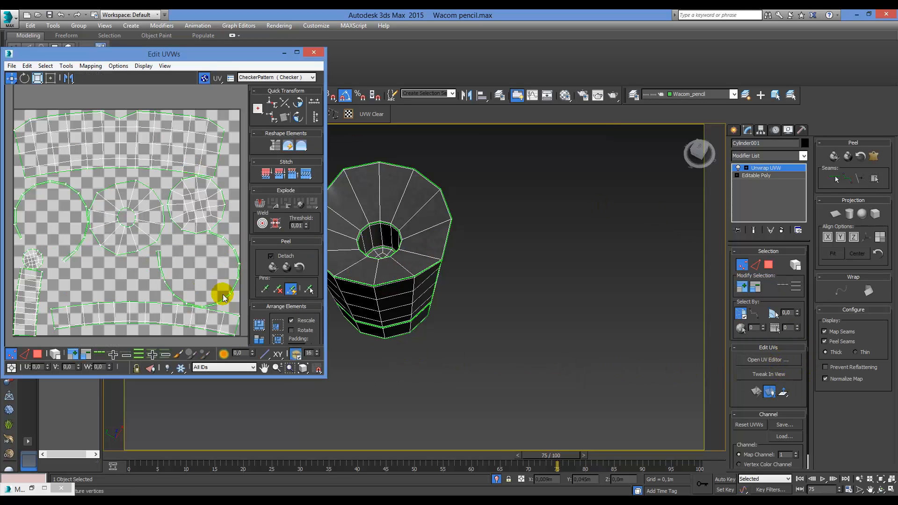
click(38, 355)
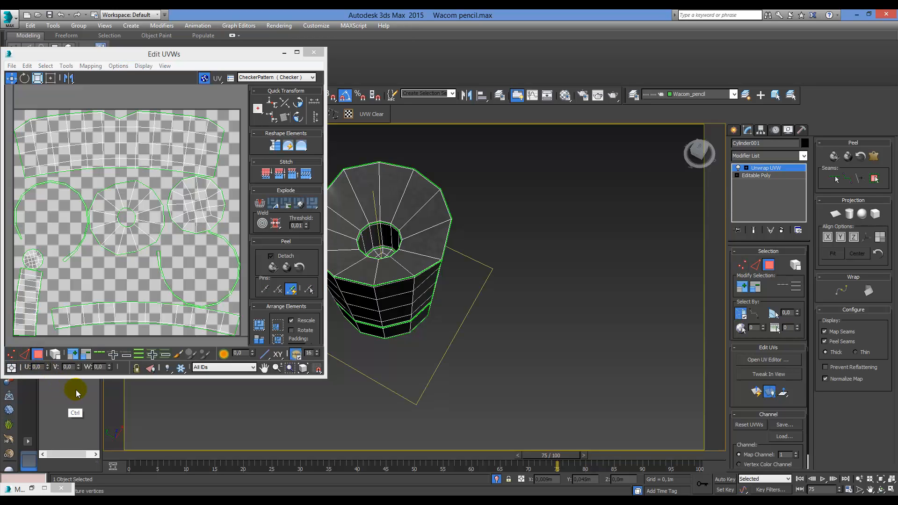
key(ctrl+q)
key(ctrl+a)
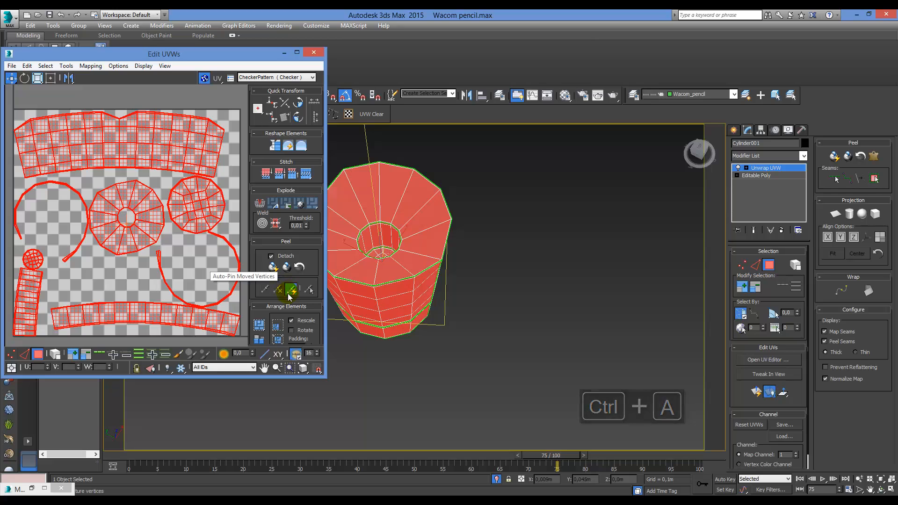
Return the pen holder to a plain Editable Poly and paste the copied MeshSmooth modifier back onto it
key(shift+alt+p)
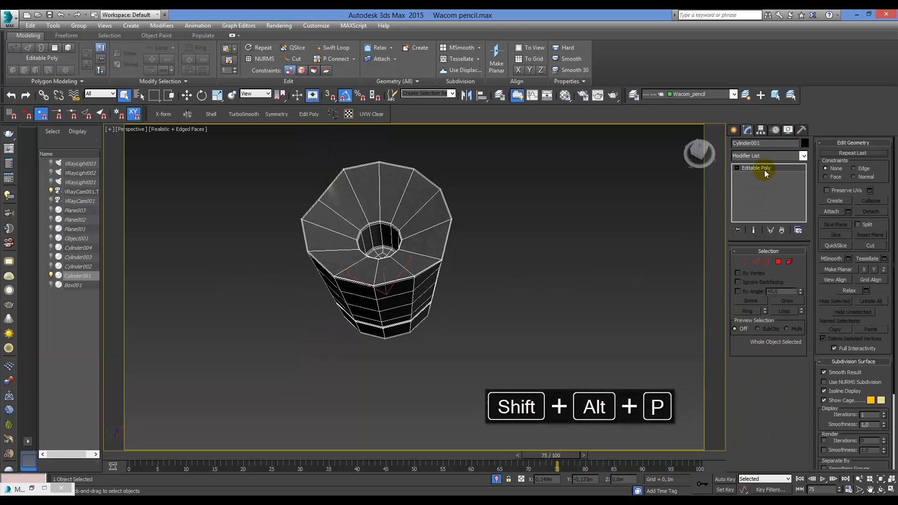
right_click(765, 170)
click(798, 174)
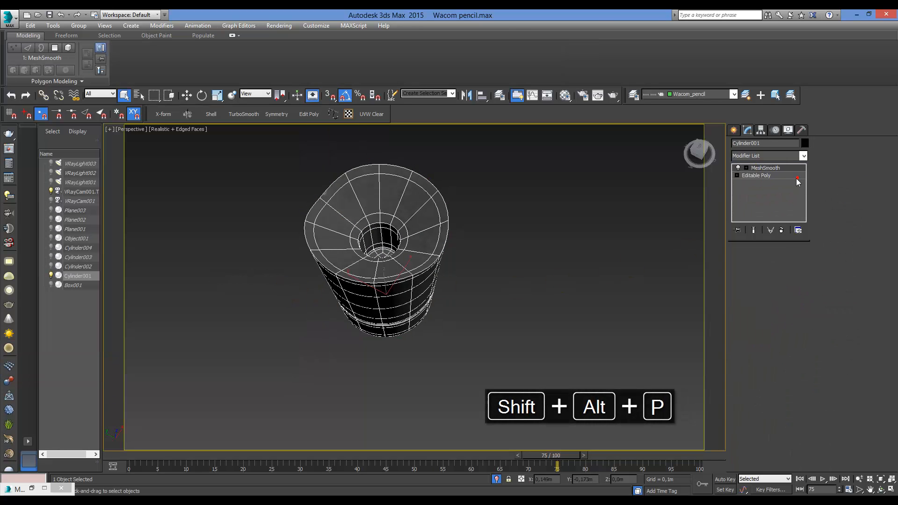
alt+middle_drag(502, 259, 463, 323)
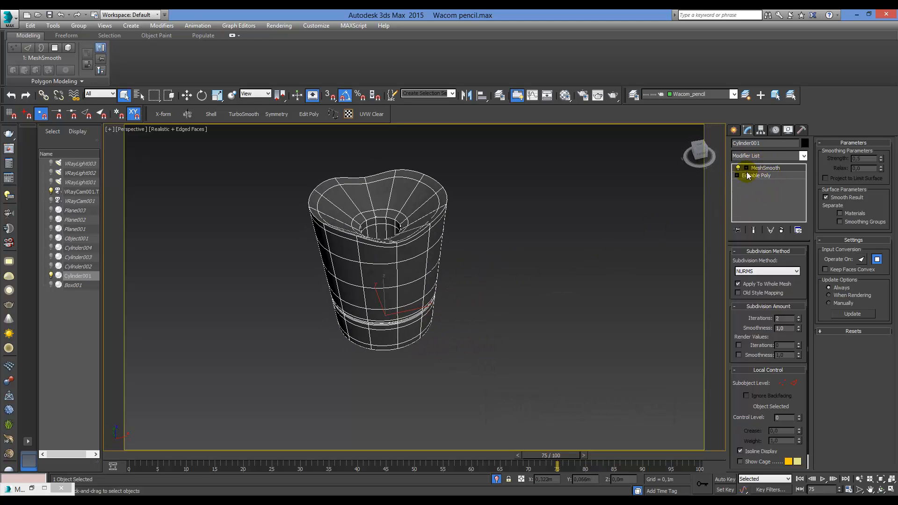
Restore the Select tool and deselect the pen holder
key(7)
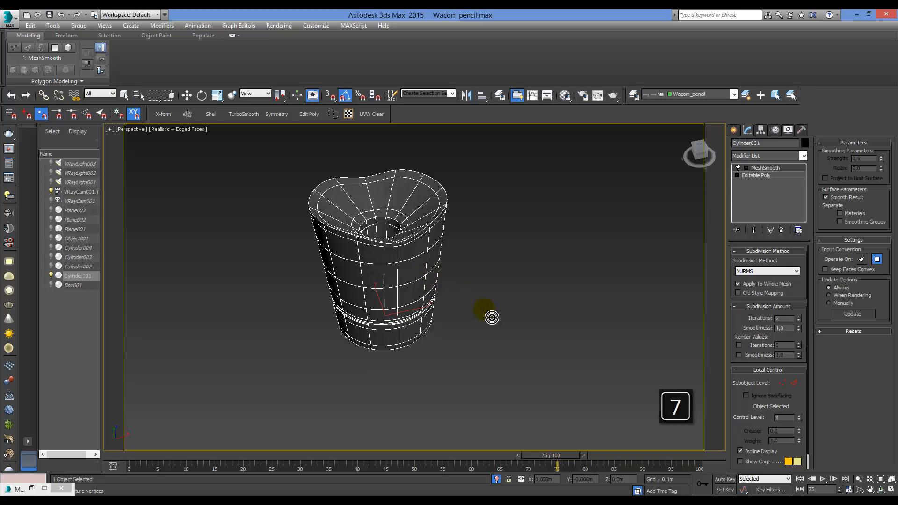
key(q)
click(490, 333)
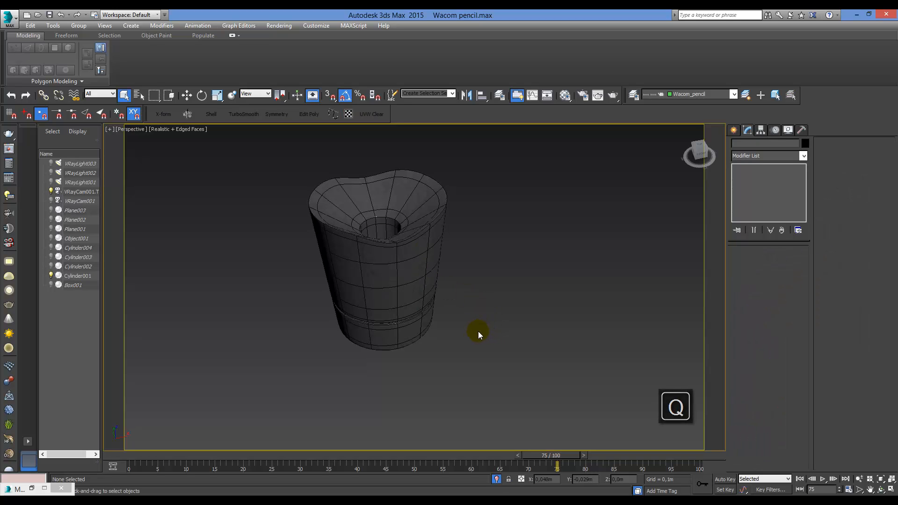
Show the polygon statistics and collapse the pen holder with its MeshSmooth into an Editable Poly
key(7)
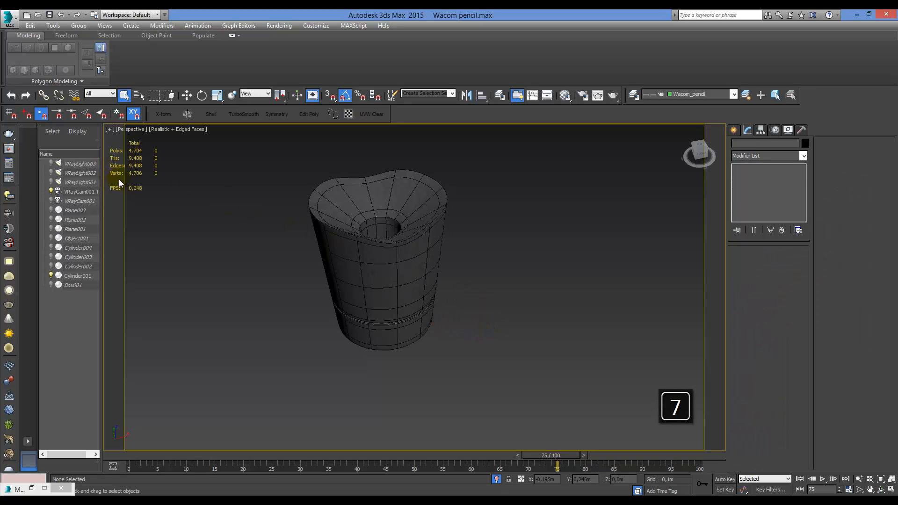
click(423, 248)
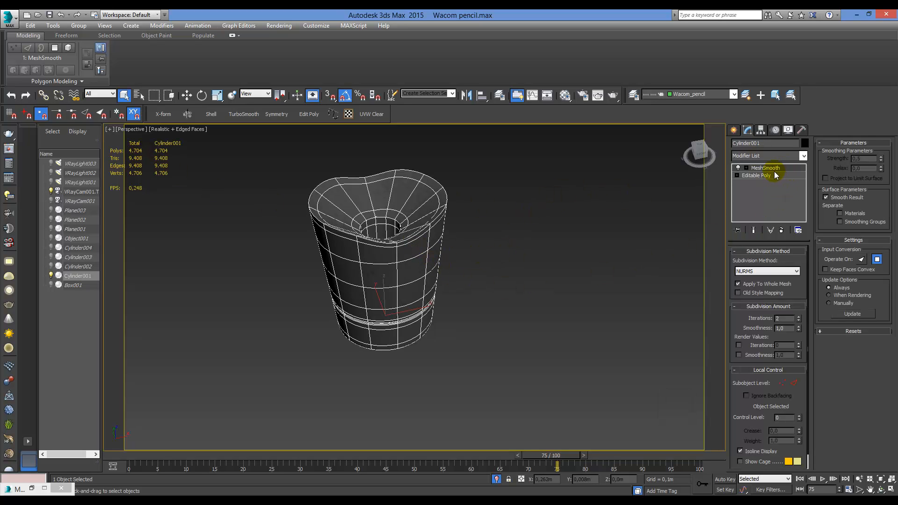
click(776, 319)
alt+middle_drag(437, 284, 450, 370)
key(shift+alt+p)
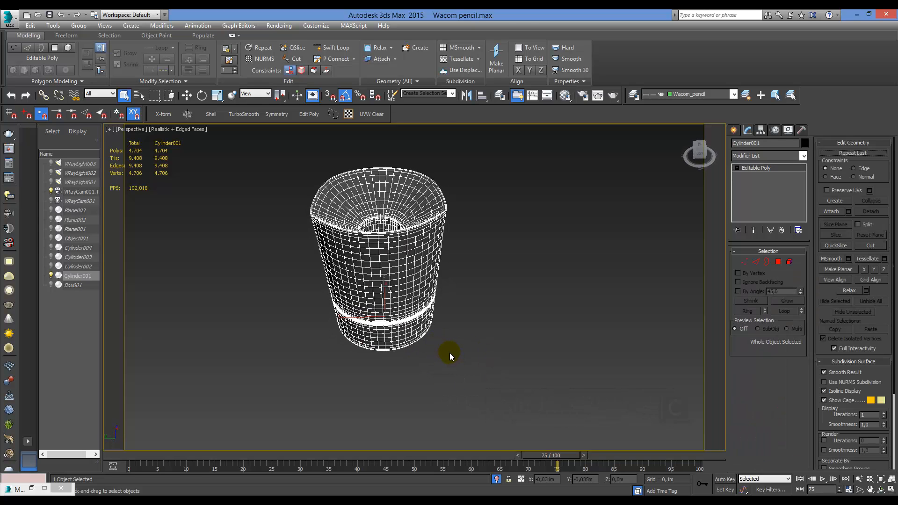
Switch to the camera view, end the pen holder's isolation and select the upright sketch plane
key(c)
click(497, 482)
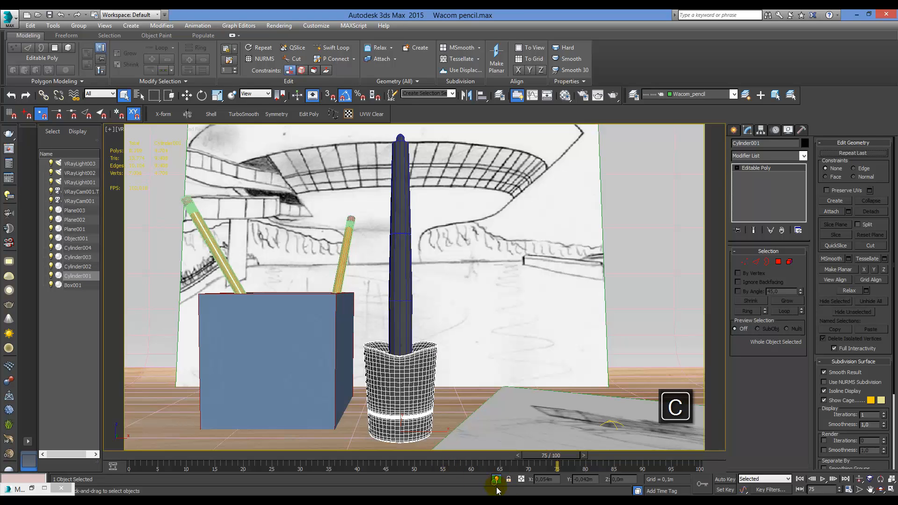
click(570, 348)
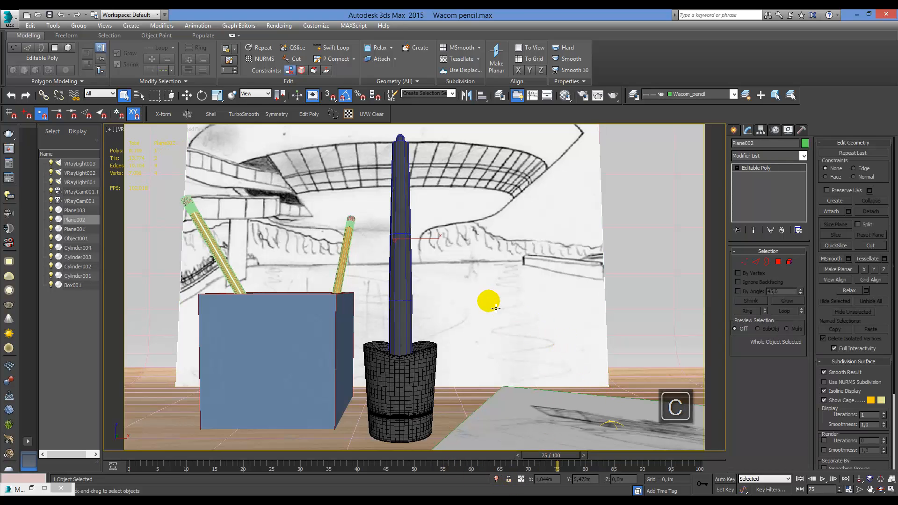
Inspect the scene layout from above and at an angle, selecting the curved backdrop plane
key(t)
key(z)
scroll(503, 281, down, 7)
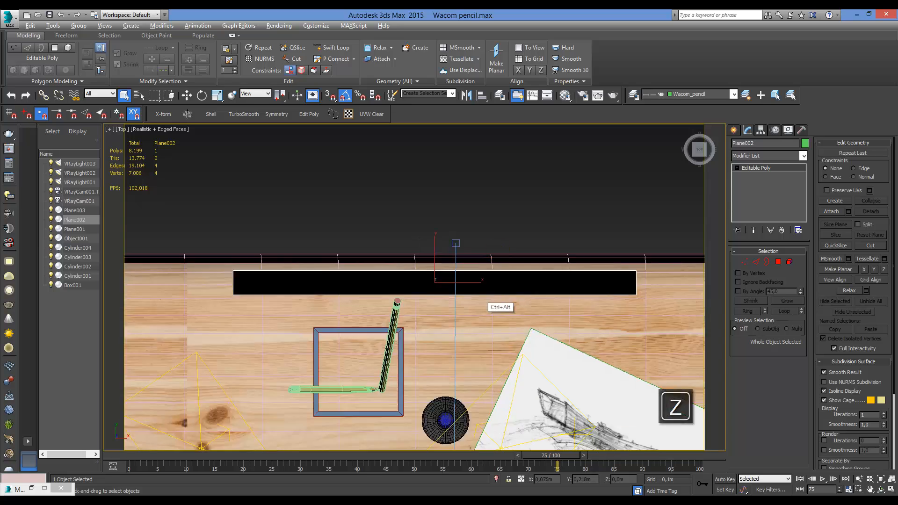
mouse_move(521, 353)
alt+middle_down()
mouse_move(569, 315)
mouse_move(546, 257)
mouse_move(528, 235)
mouse_move(512, 237)
mouse_move(534, 212)
alt+middle_up()
click(521, 228)
click(526, 225)
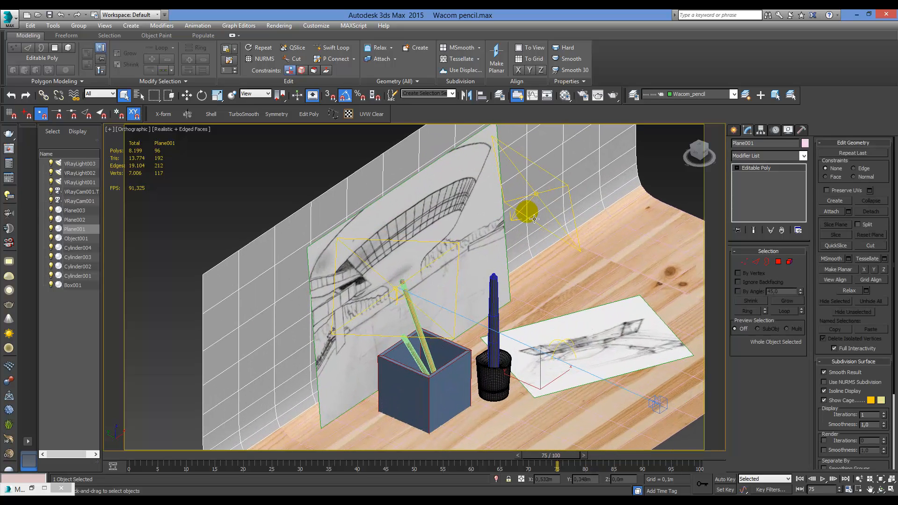
Switch to wireframe display and check the settings of the VRay plane and dome lights
key(F3)
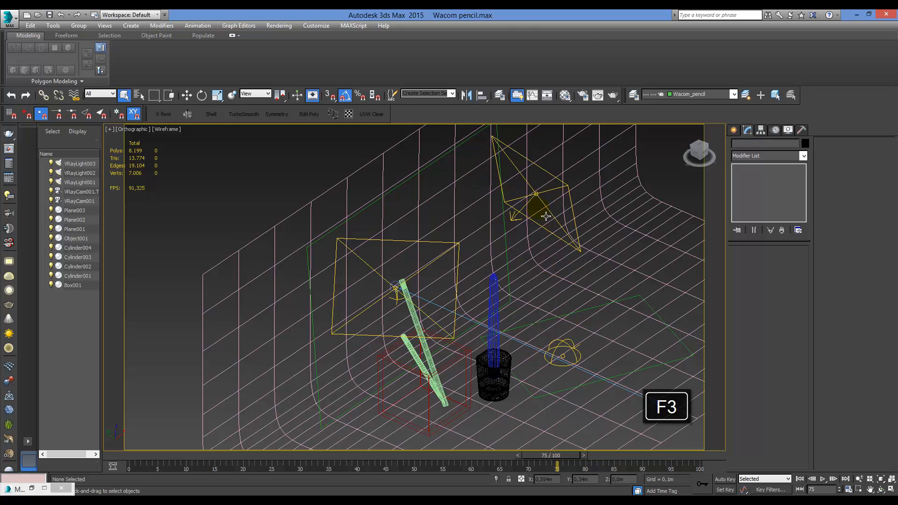
click(514, 215)
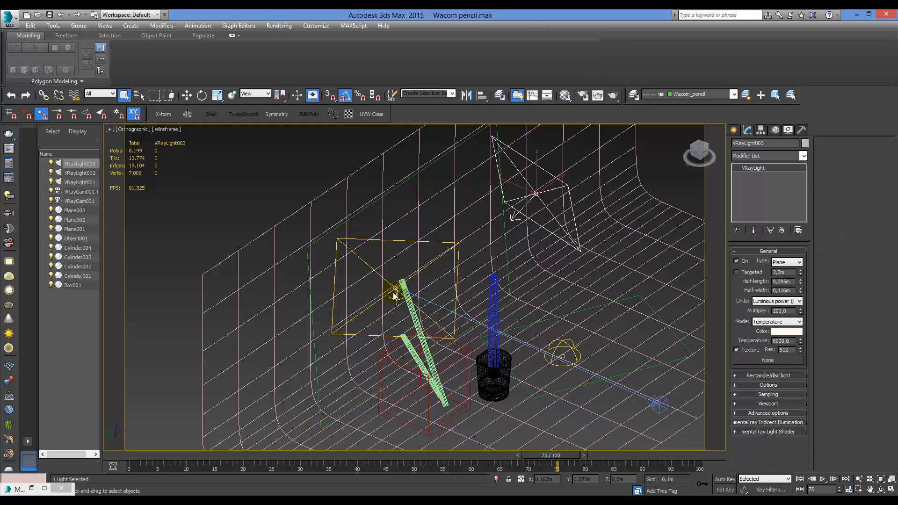
click(399, 302)
click(404, 307)
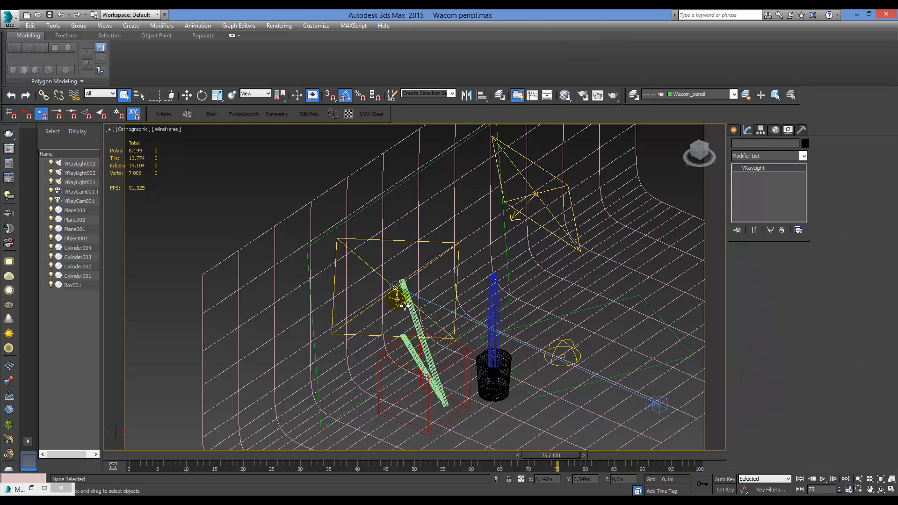
click(567, 352)
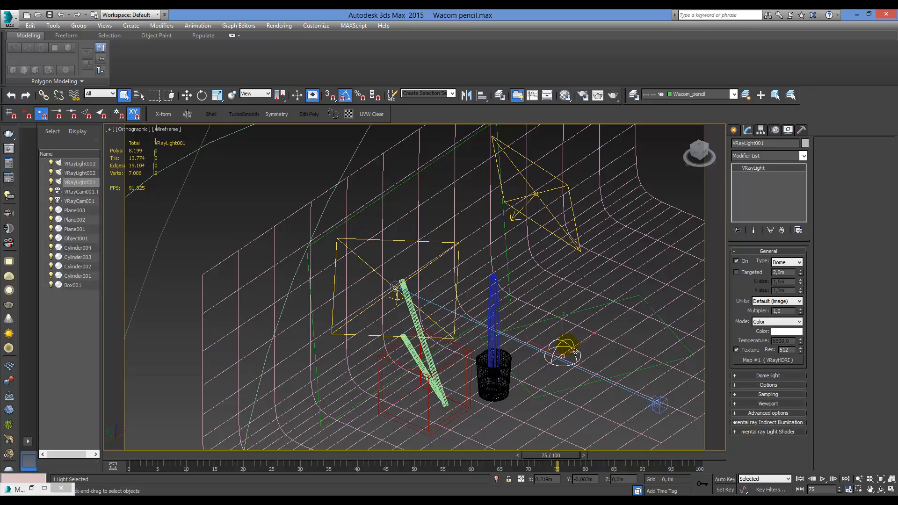
Examine the dome light's coverage and the plane lights' placement around the set from several angles
ctrl+alt+middle_drag(556, 326, 567, 370)
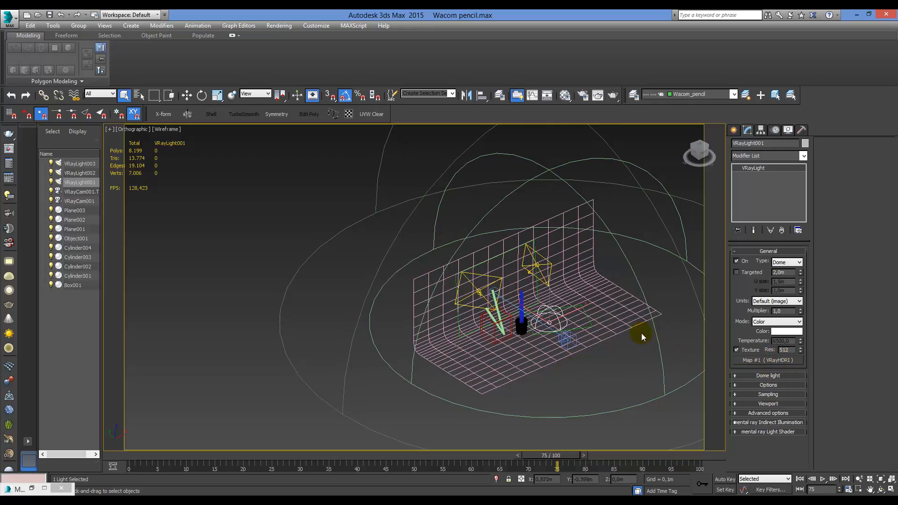
alt+middle_drag(642, 334, 613, 317)
ctrl+alt+middle_drag(538, 330, 538, 317)
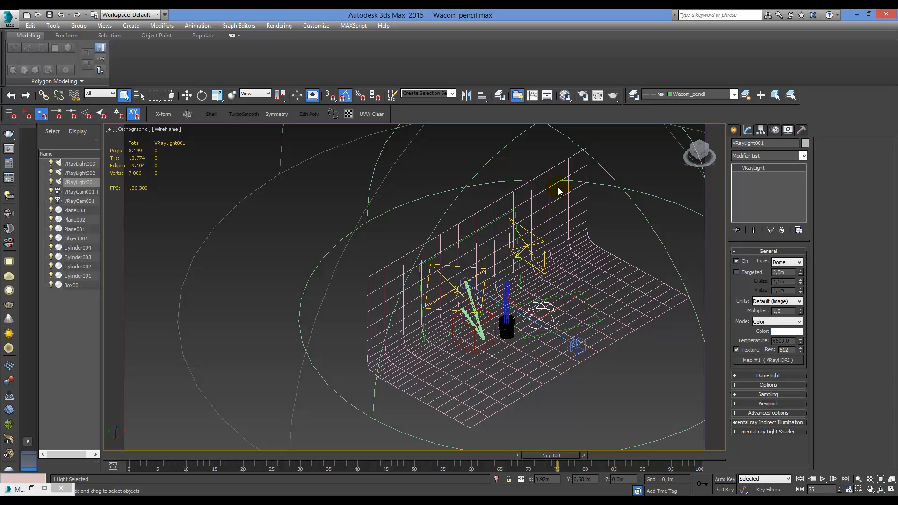
scroll(585, 254, up, 3)
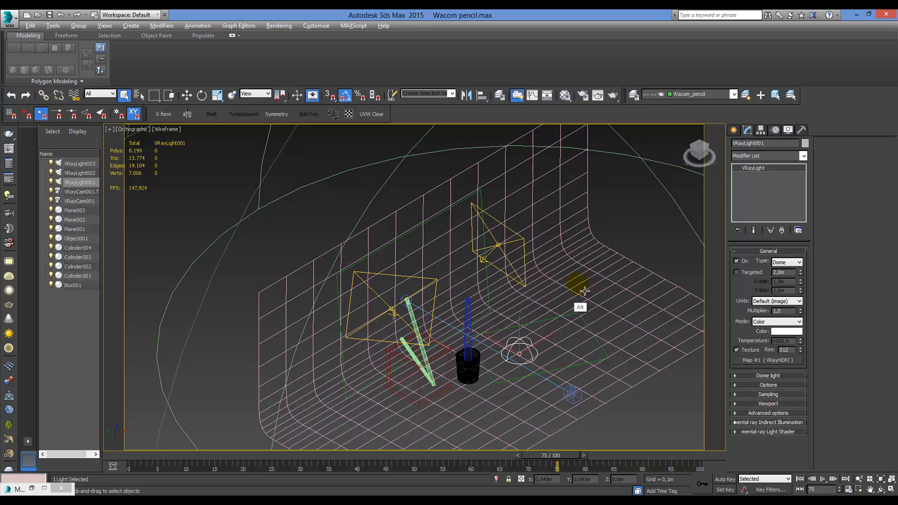
alt+middle_drag(585, 291, 564, 304)
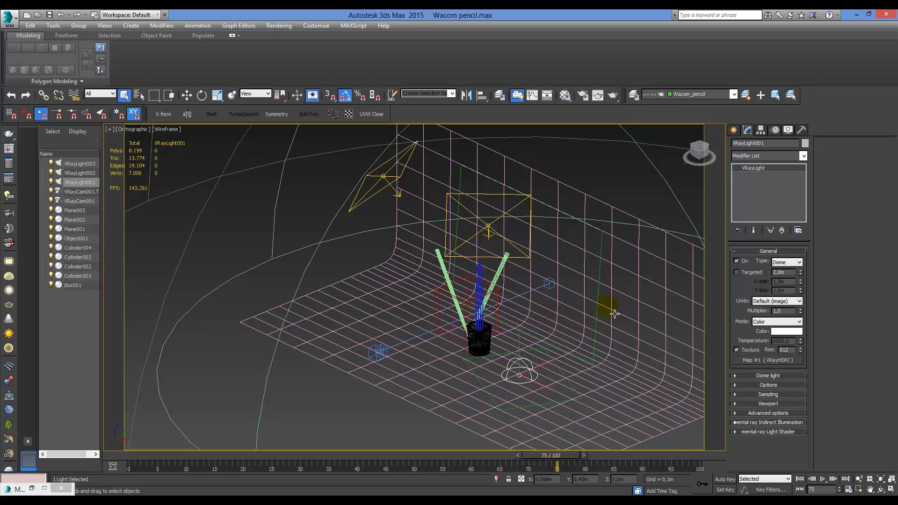
alt+middle_drag(572, 335, 513, 360)
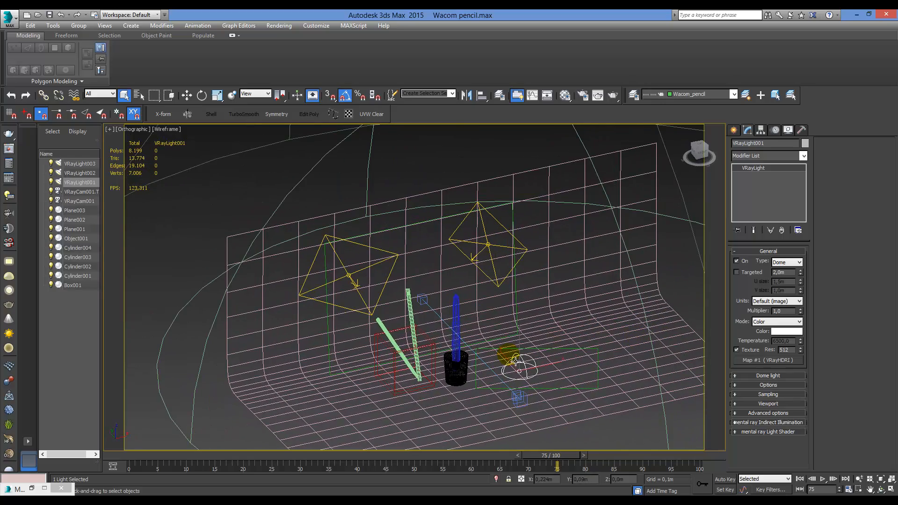
ctrl+alt+middle_drag(442, 323, 454, 322)
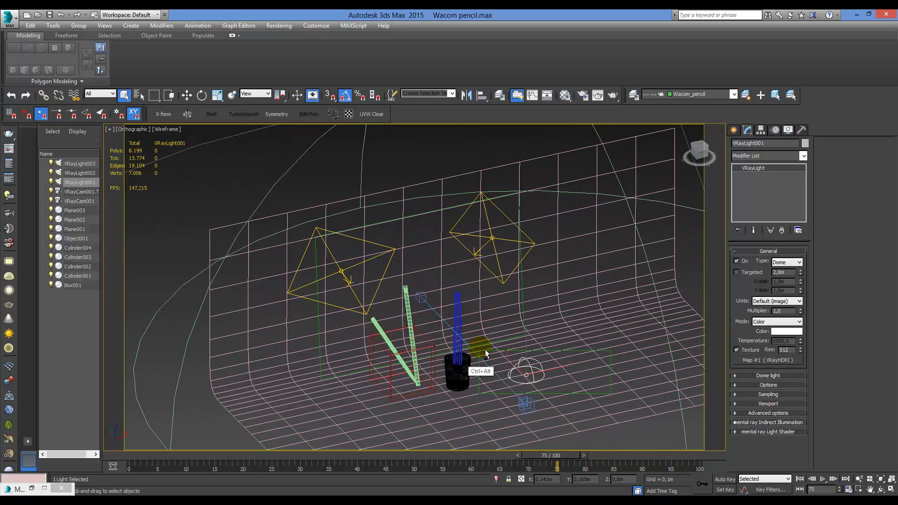
ctrl+alt+middle_drag(484, 345, 484, 327)
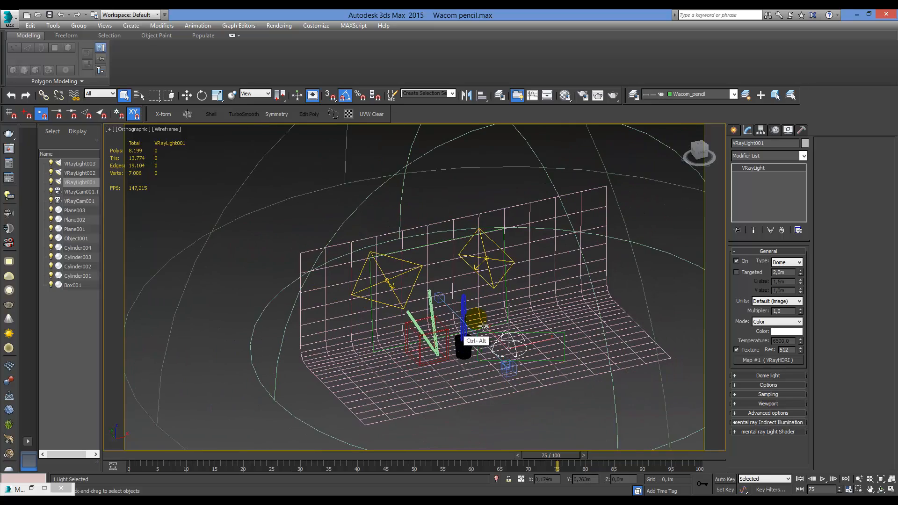
Restore shaded display with edges and check the scene through the VRay camera
key(F3)
alt+middle_drag(510, 362, 529, 364)
ctrl+alt+middle_drag(608, 333, 601, 322)
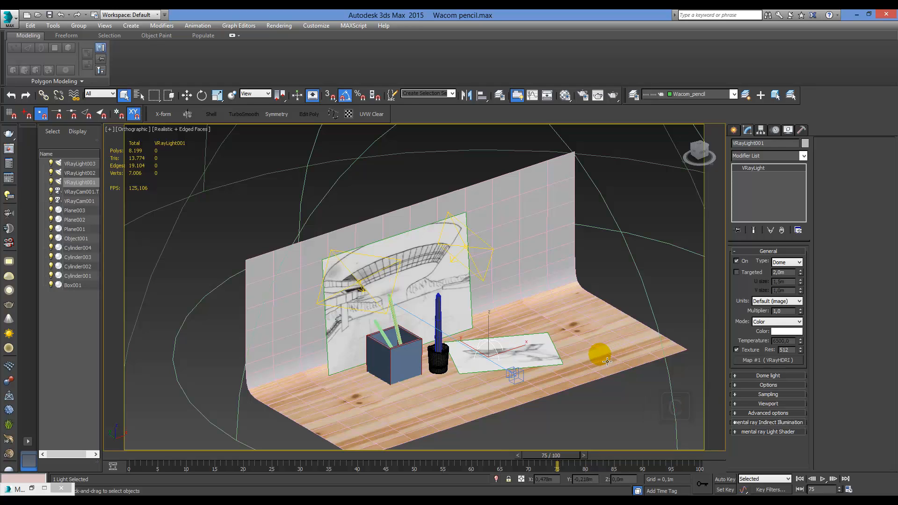
key(c)
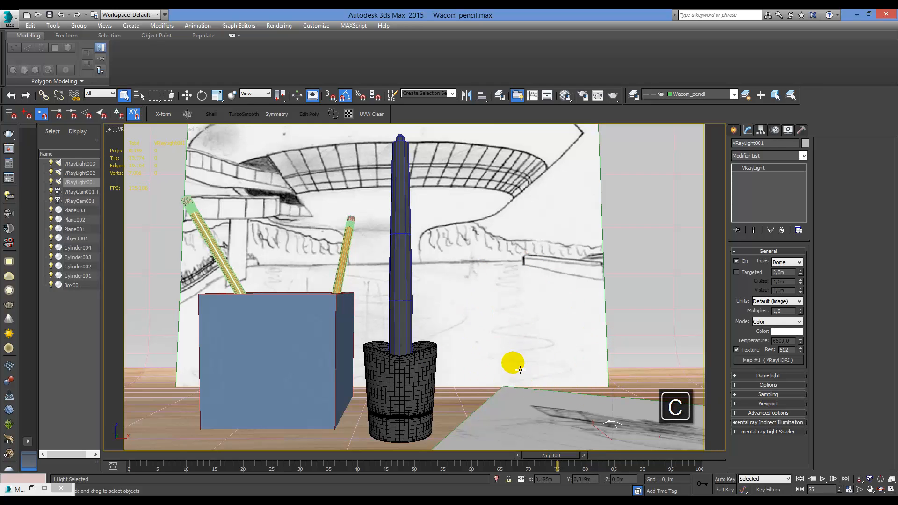
Try a UVW Map modifier on the upright sketch plane and undo it
key(t)
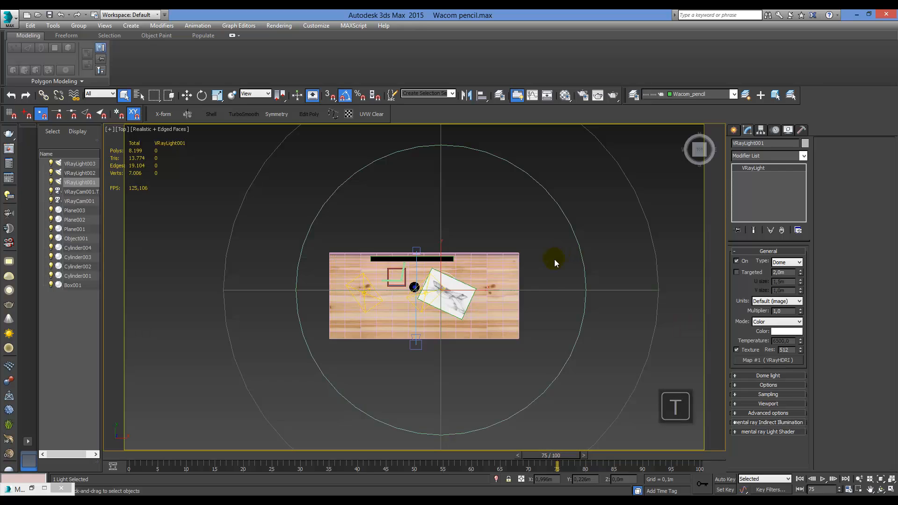
alt+middle_drag(554, 259, 507, 281)
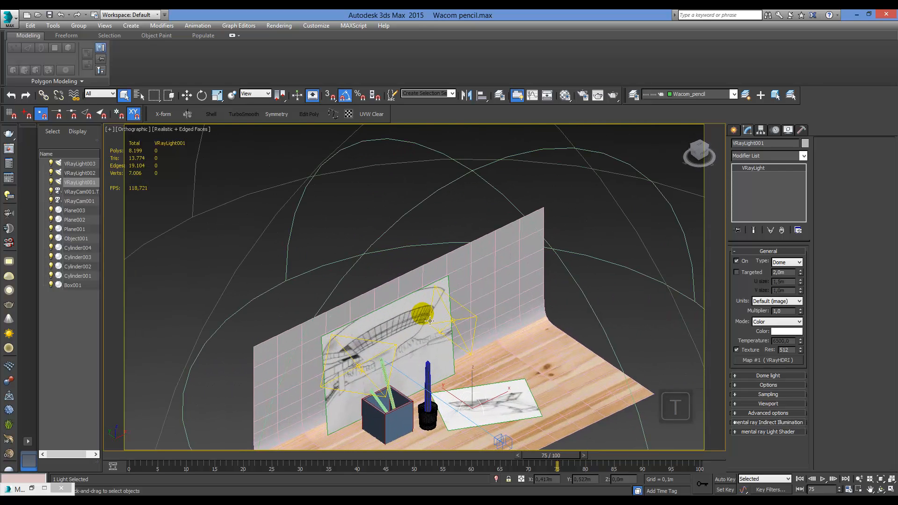
click(440, 349)
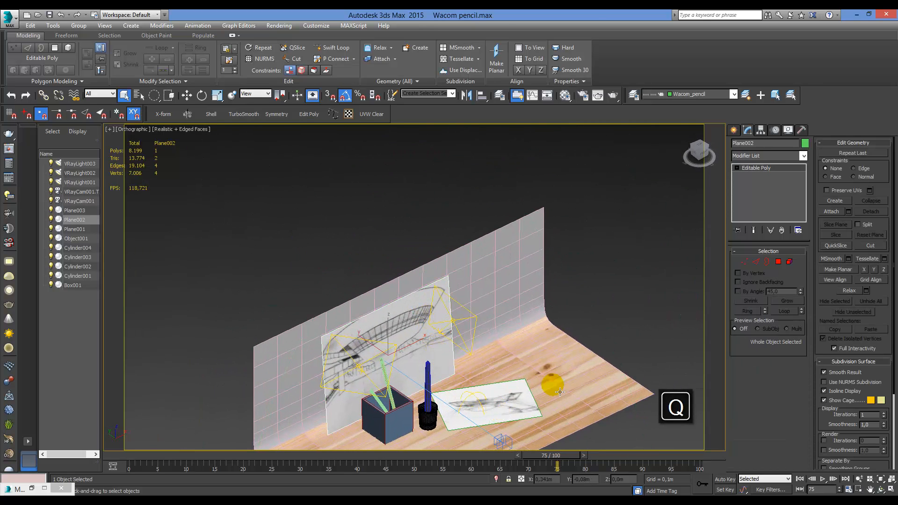
key(shift+alt+m)
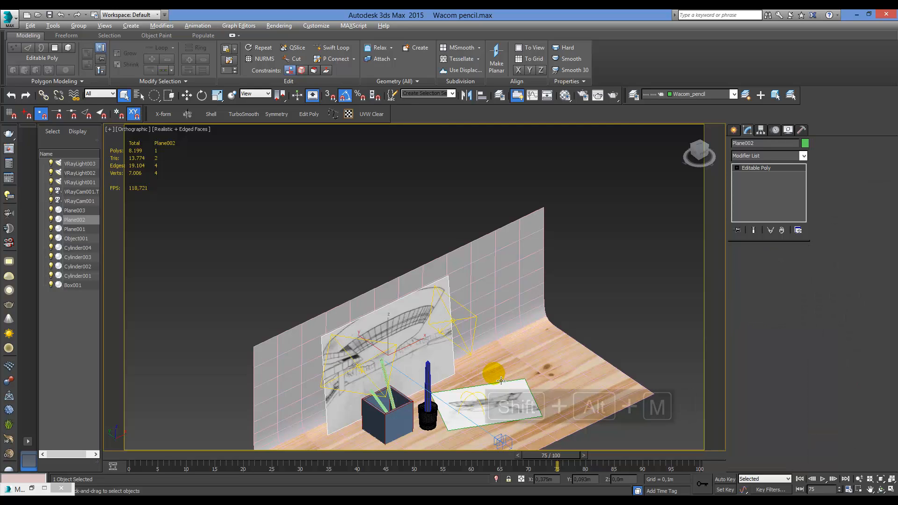
key(ctrl+z)
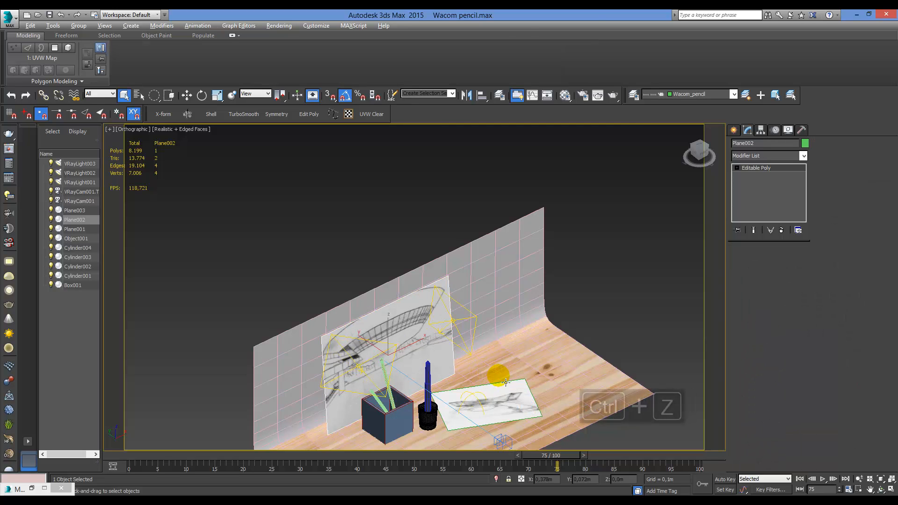
Select VRayCam001 and review its physical camera parameters and its position relative to the set
mouse_move(507, 379)
ctrl+alt+middle_down()
mouse_move(493, 413)
mouse_move(469, 426)
mouse_move(494, 378)
mouse_move(496, 408)
mouse_move(473, 405)
mouse_move(468, 359)
mouse_move(505, 393)
mouse_move(467, 350)
ctrl+alt+middle_up()
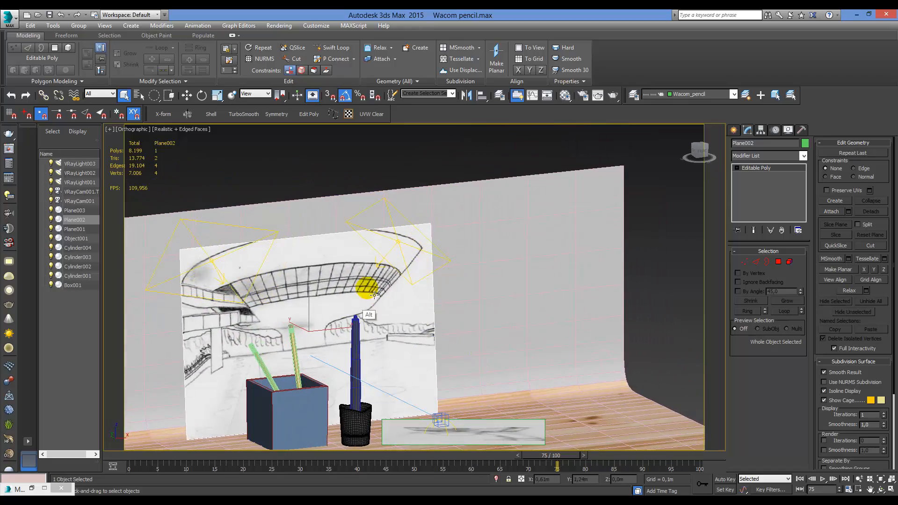
mouse_move(387, 343)
alt+middle_down()
mouse_move(435, 399)
mouse_move(484, 379)
mouse_move(496, 335)
mouse_move(512, 381)
mouse_move(442, 362)
mouse_move(470, 328)
mouse_move(440, 360)
mouse_move(464, 342)
mouse_move(490, 344)
mouse_move(488, 373)
mouse_move(503, 378)
alt+middle_up()
click(494, 377)
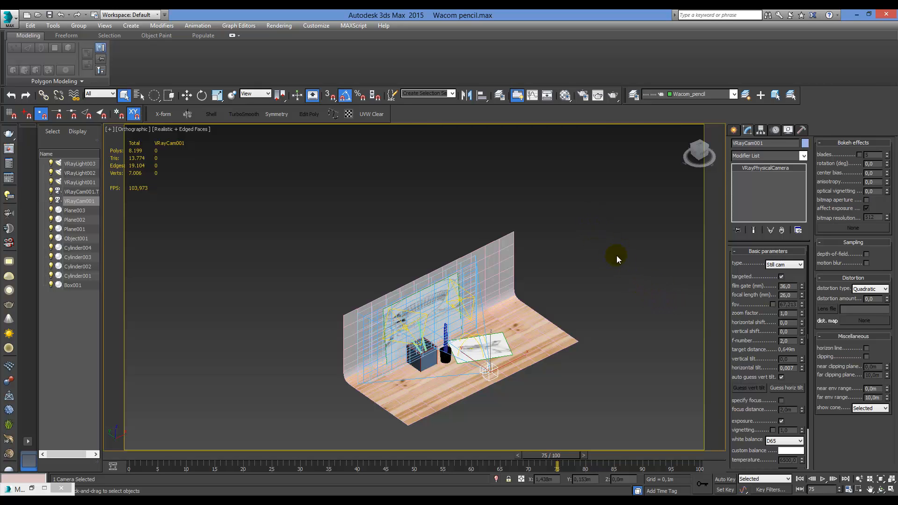
alt+middle_drag(623, 238, 563, 267)
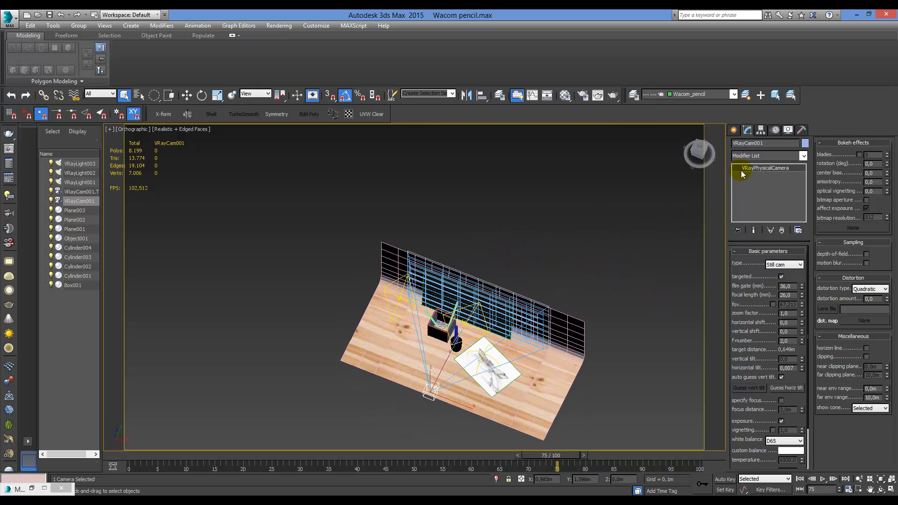
alt+middle_drag(692, 196, 610, 248)
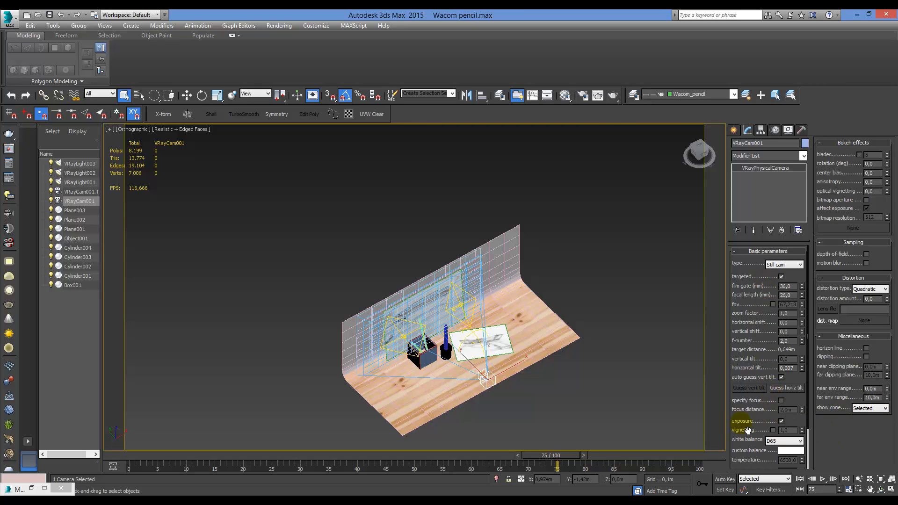
scroll(458, 372, up, 2)
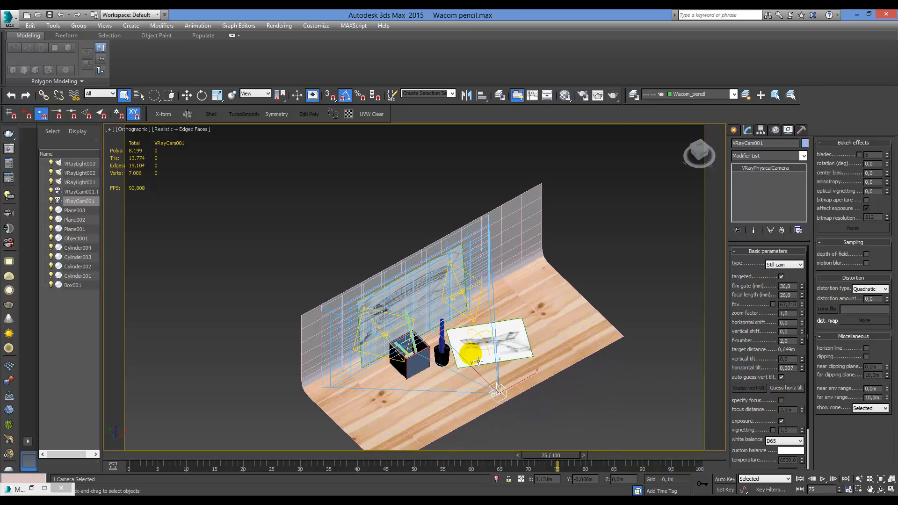
Compare the scene in wireframe and shaded display through VRayCam001
key(c)
key(F3)
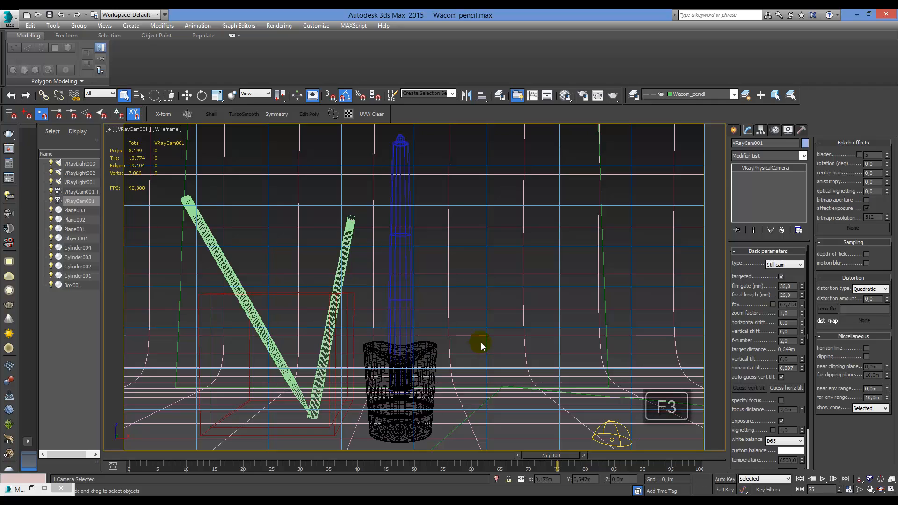
key(F3)
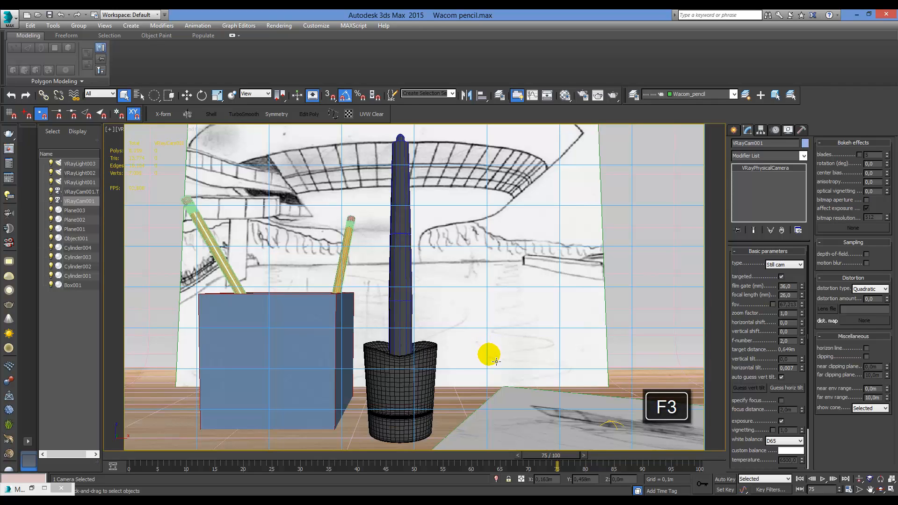
Select the upright sketch plane and open the Material Editor, moving its window clear of the screen edge
click(536, 378)
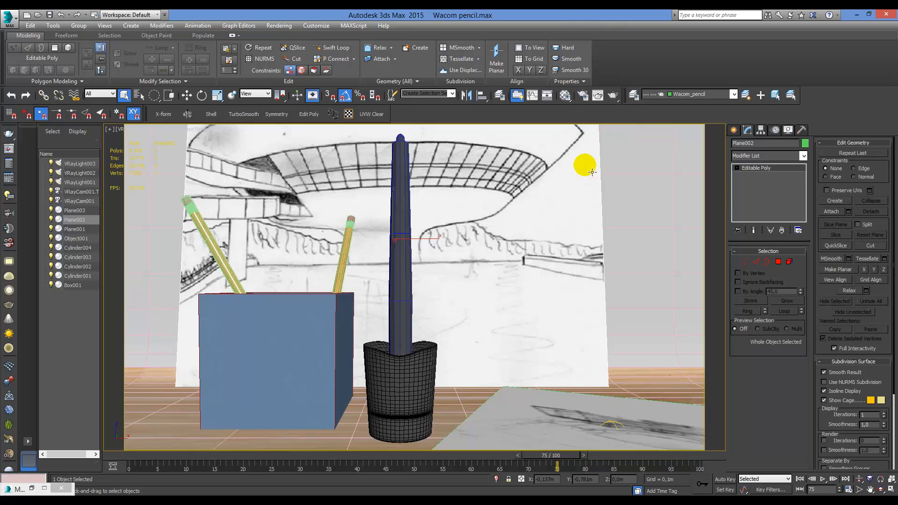
click(565, 96)
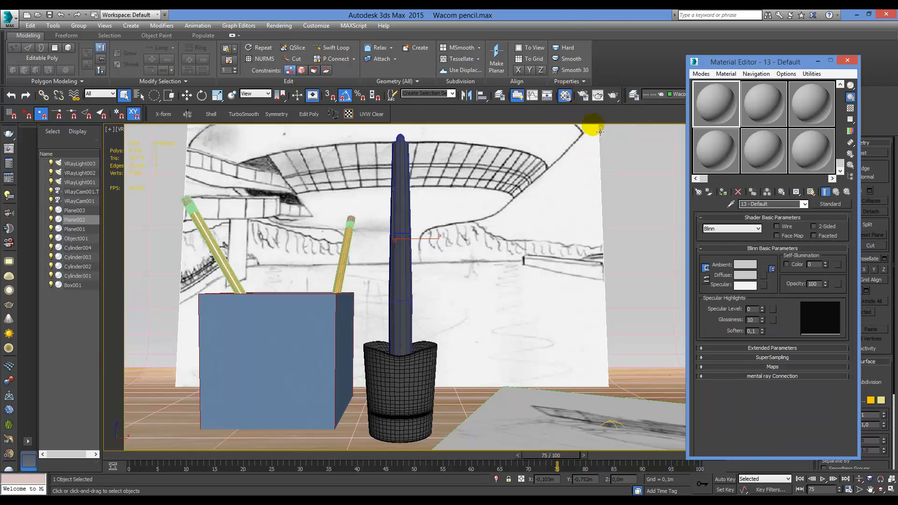
drag(779, 66, 742, 62)
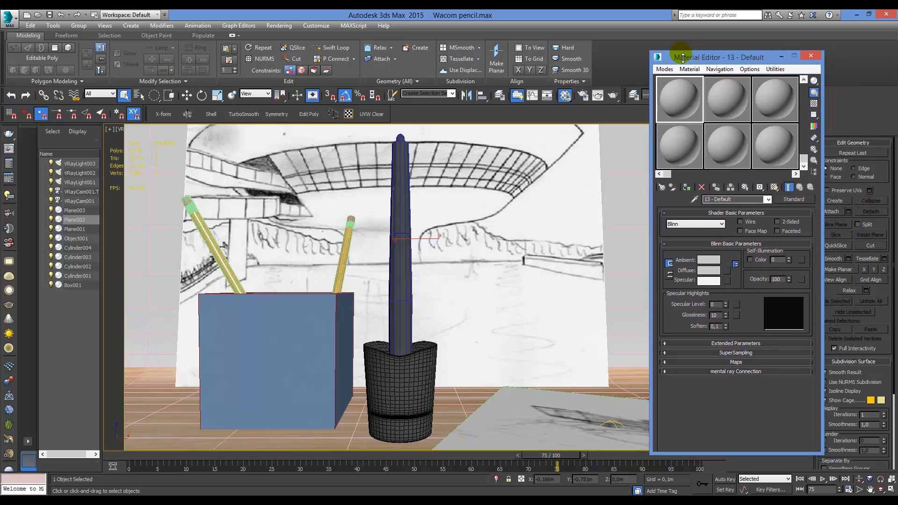
Choose the Compact Material Editor mode, close and reopen the editor, and reposition its window over the scene
click(664, 69)
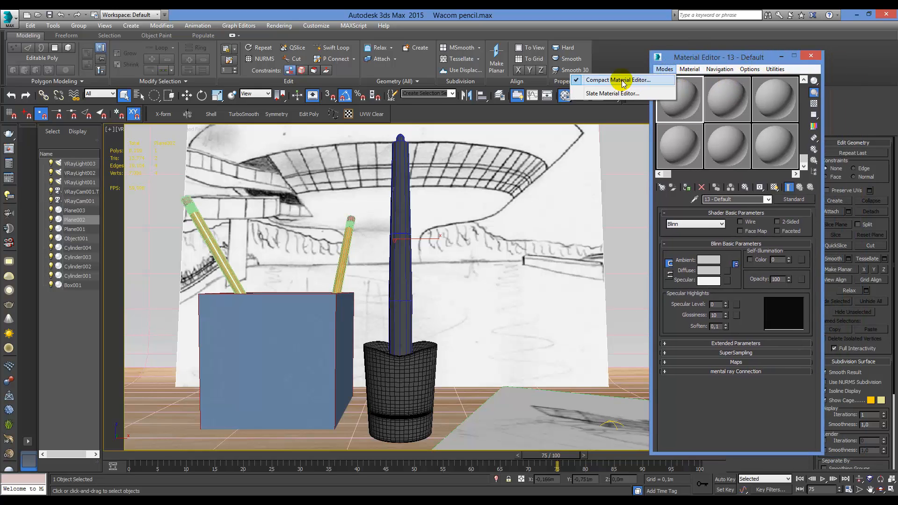
click(639, 80)
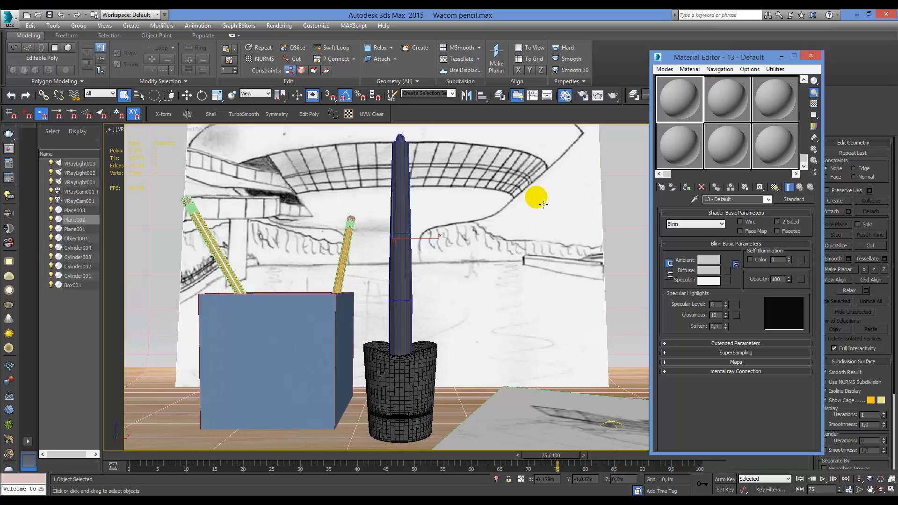
click(811, 56)
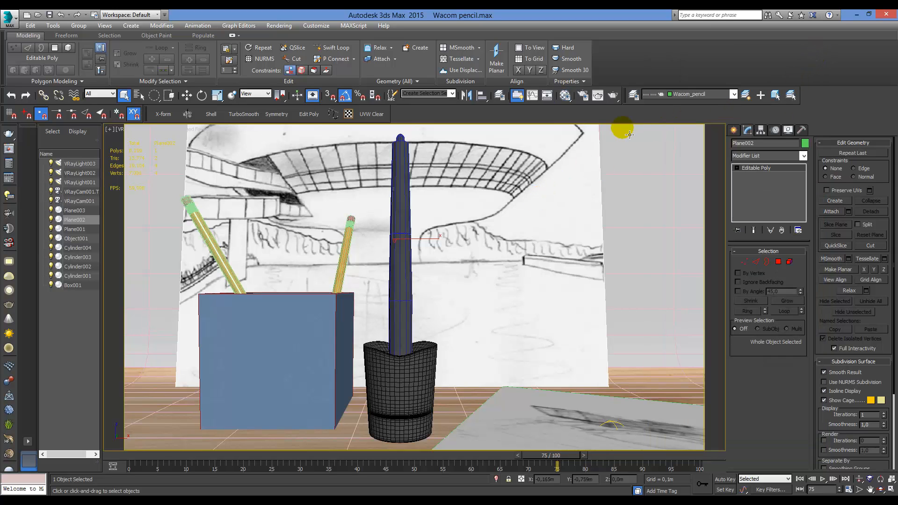
key(m)
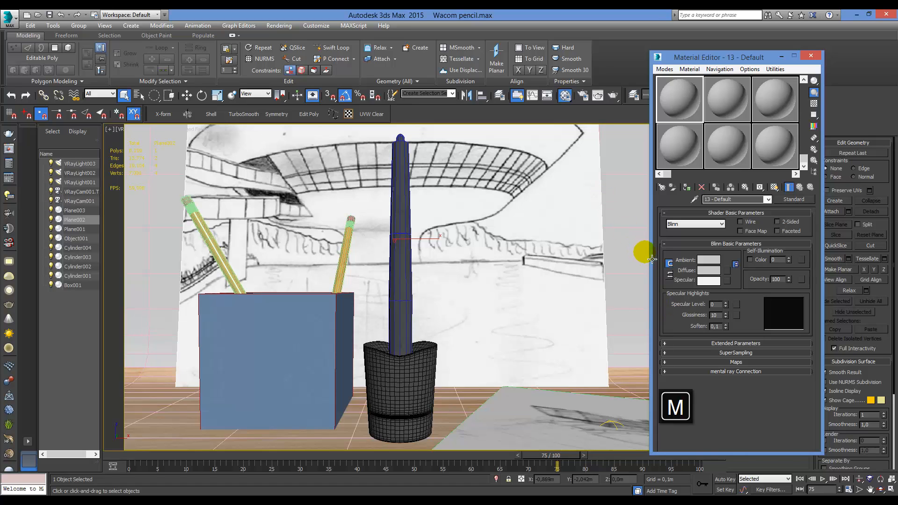
drag(756, 60, 726, 57)
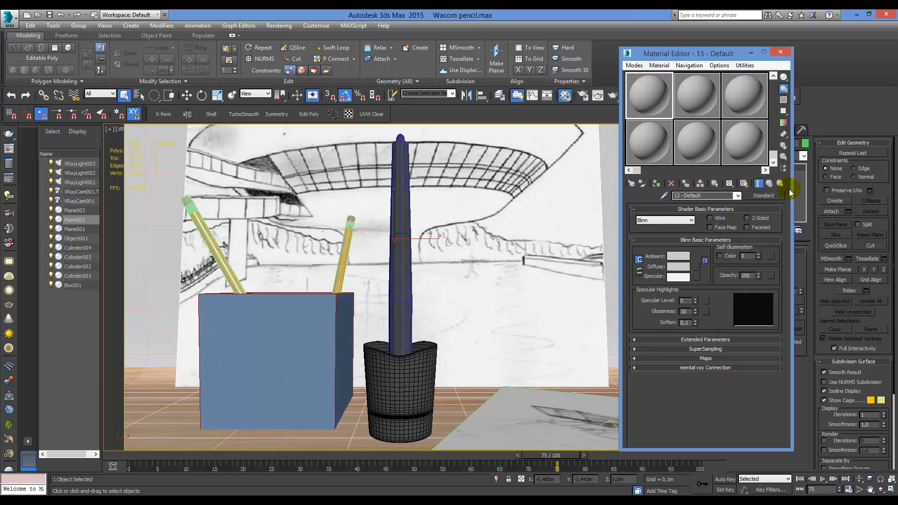
Compare the used and empty sample slots, and examine the parameter groups of the Standard material 21 - Default
drag(774, 157, 785, 84)
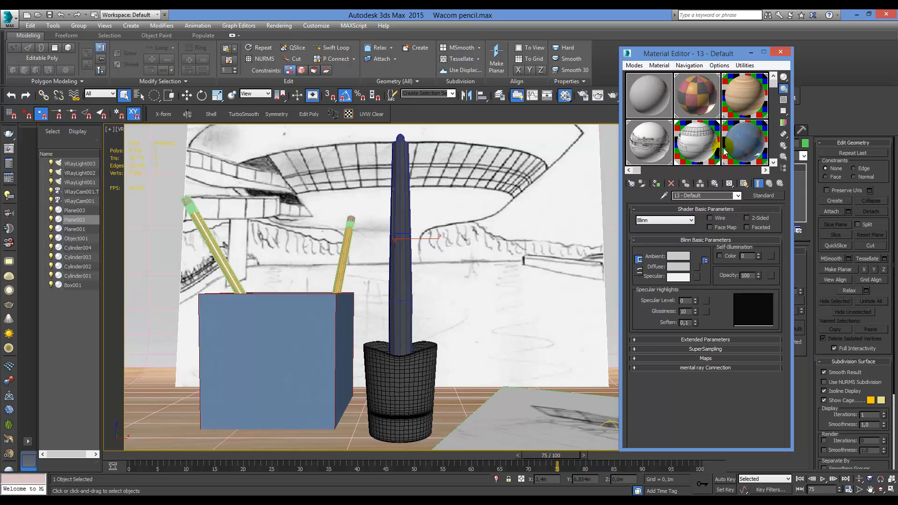
drag(777, 87, 774, 158)
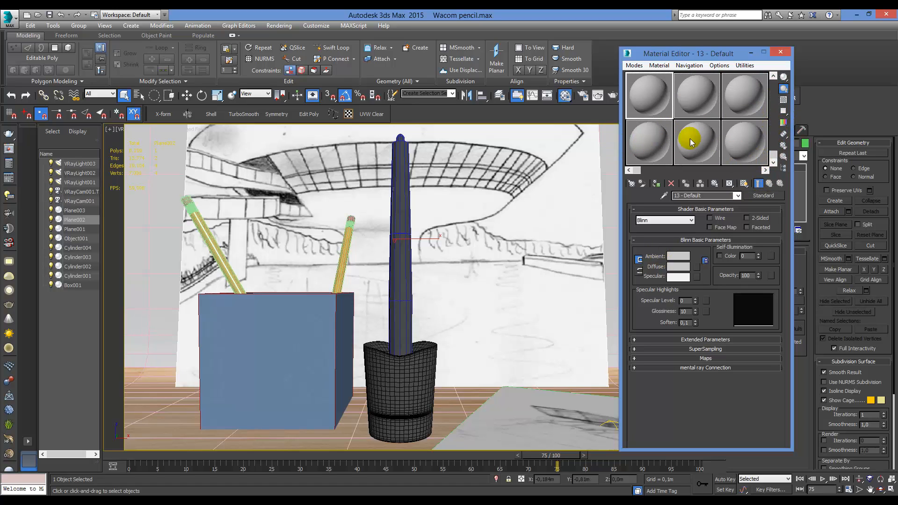
click(739, 143)
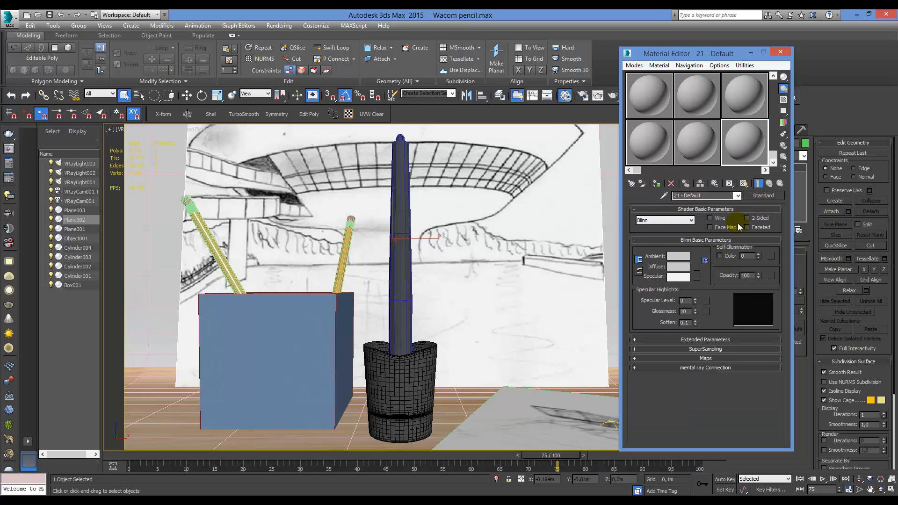
click(714, 340)
drag(733, 332, 735, 237)
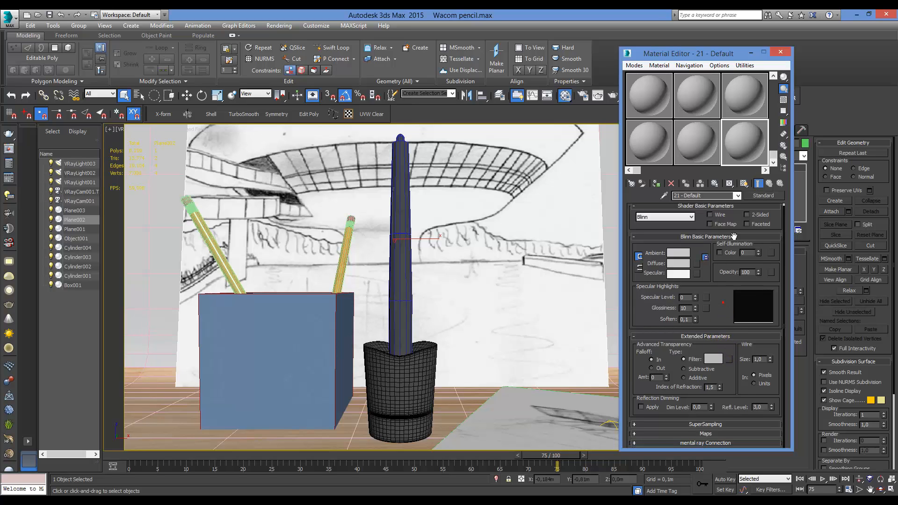
click(720, 428)
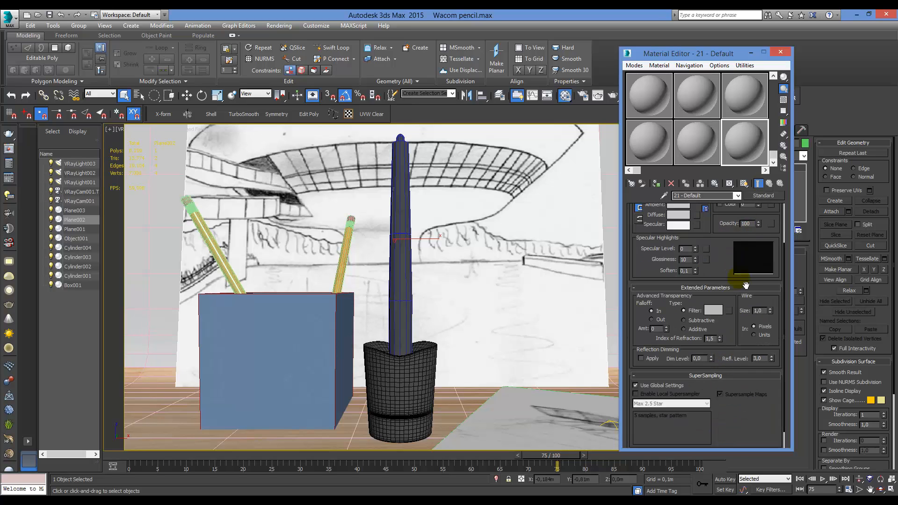
drag(735, 265, 706, 339)
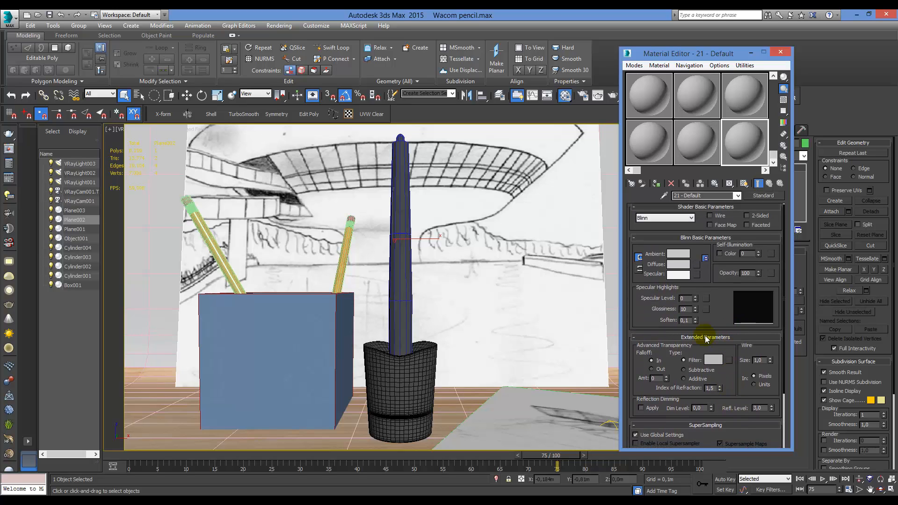
click(717, 239)
click(706, 250)
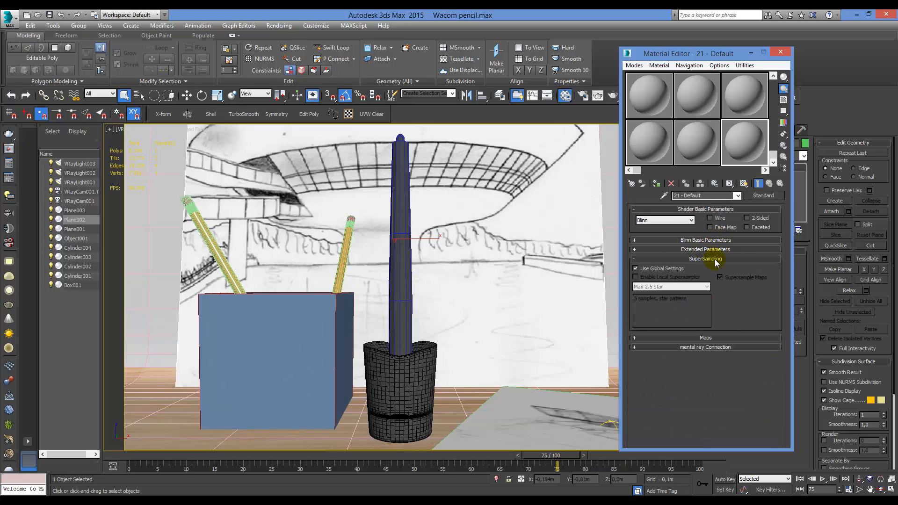
click(716, 260)
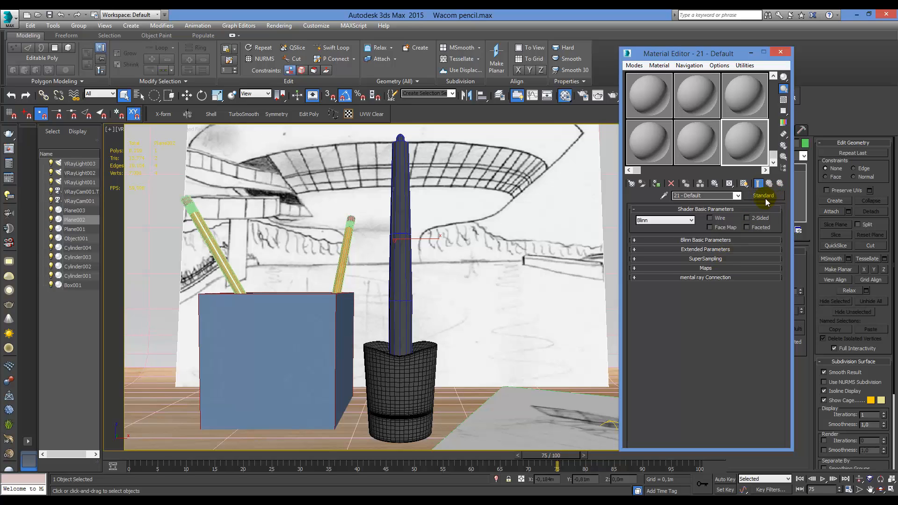
Open the Material/Map Browser for the 13 - Default slot and look through its Standard, V-Ray and Corona map categories
click(662, 99)
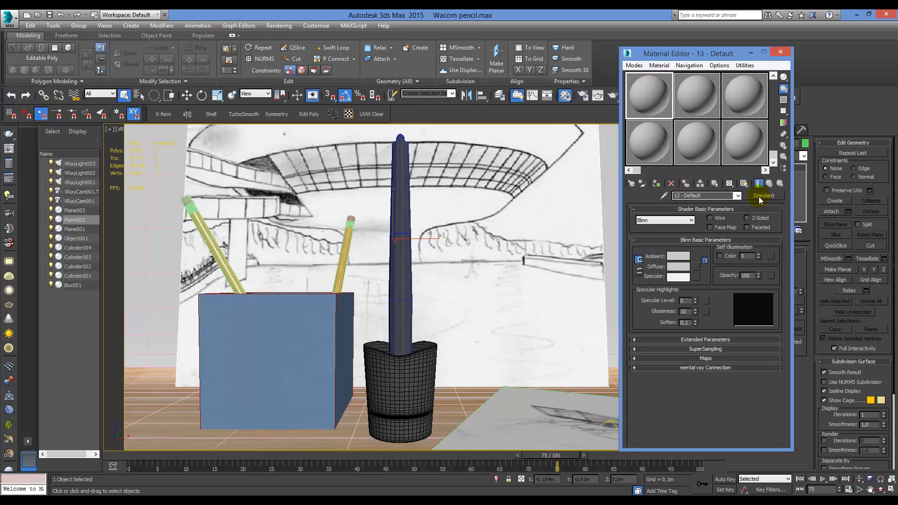
click(633, 184)
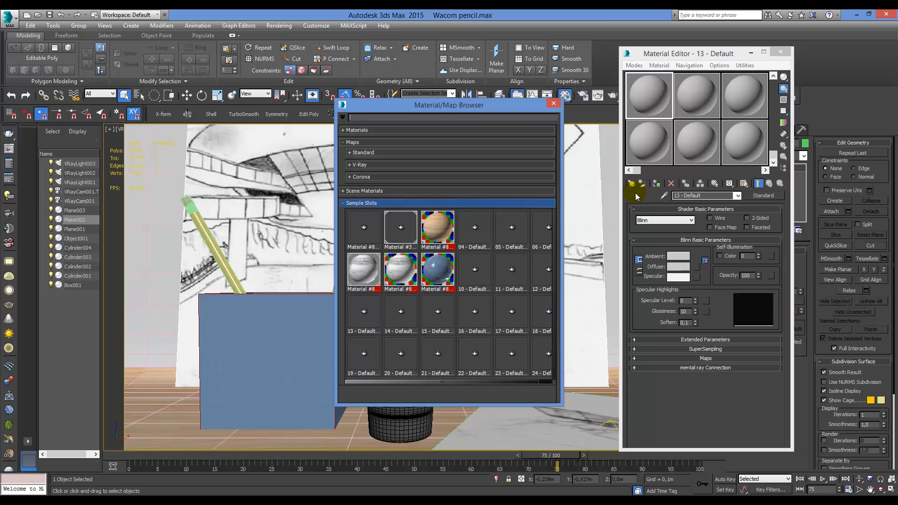
click(350, 192)
click(356, 193)
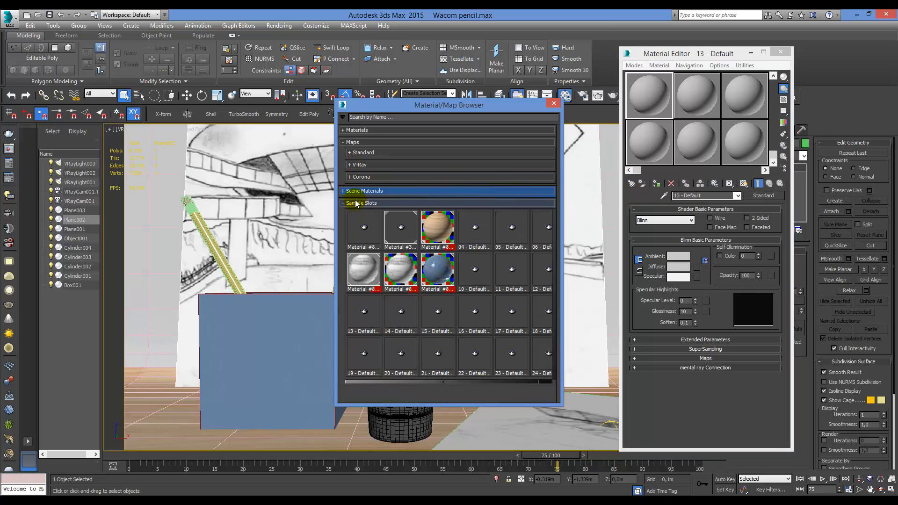
click(360, 204)
click(360, 142)
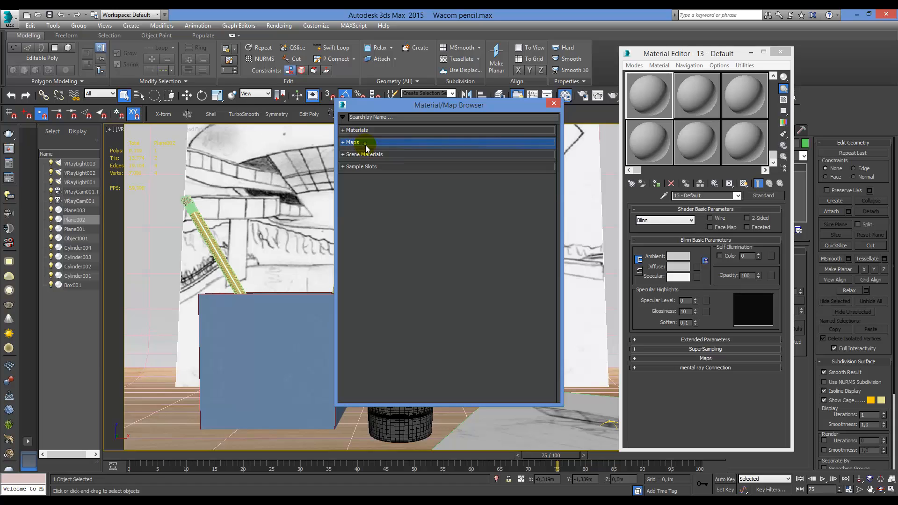
click(368, 154)
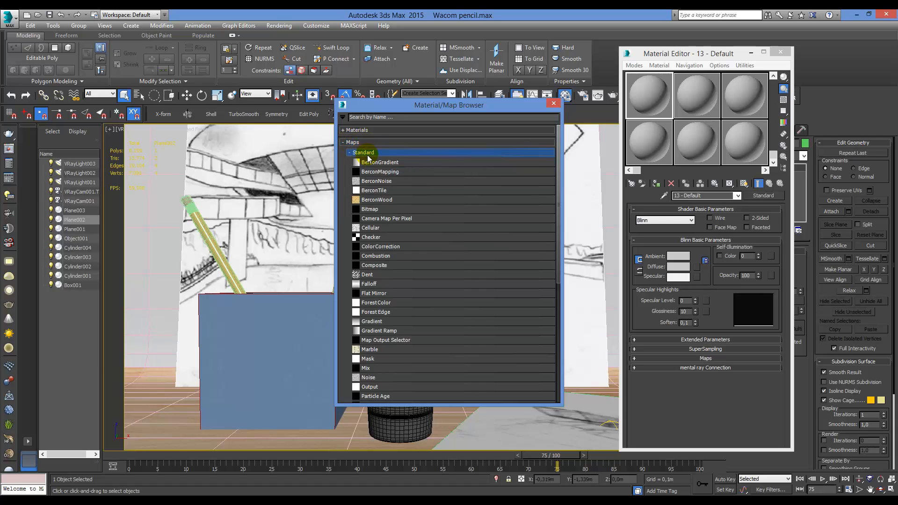
click(371, 155)
click(371, 166)
click(374, 166)
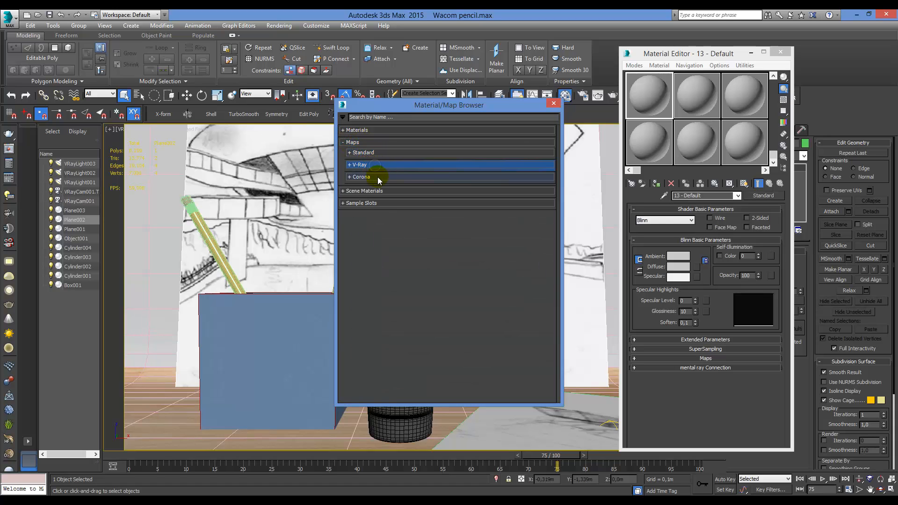
click(378, 177)
click(381, 178)
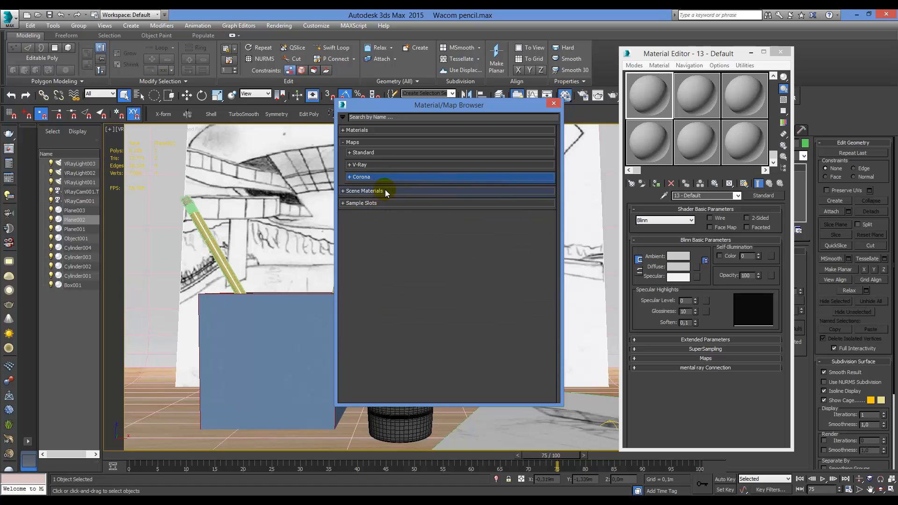
Review the scene materials, sample slots and display options in the Material/Map Browser, and close it
click(386, 192)
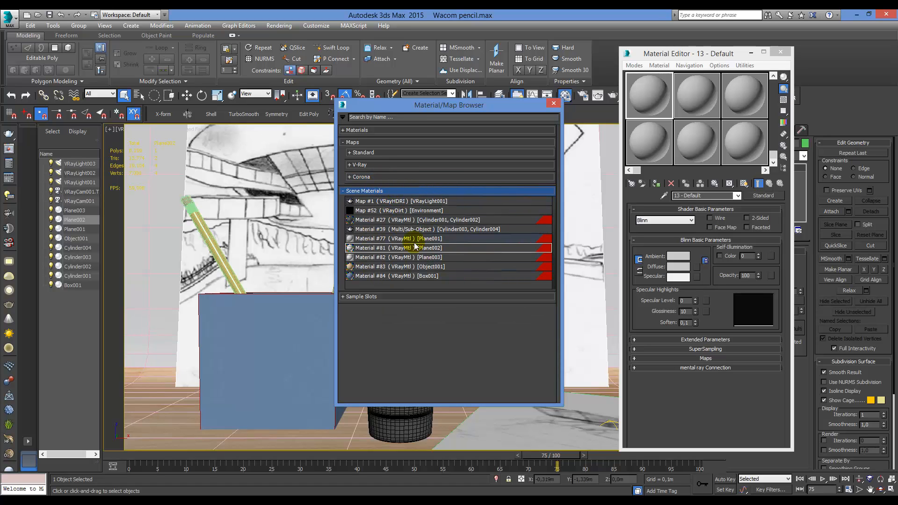
click(394, 191)
click(390, 203)
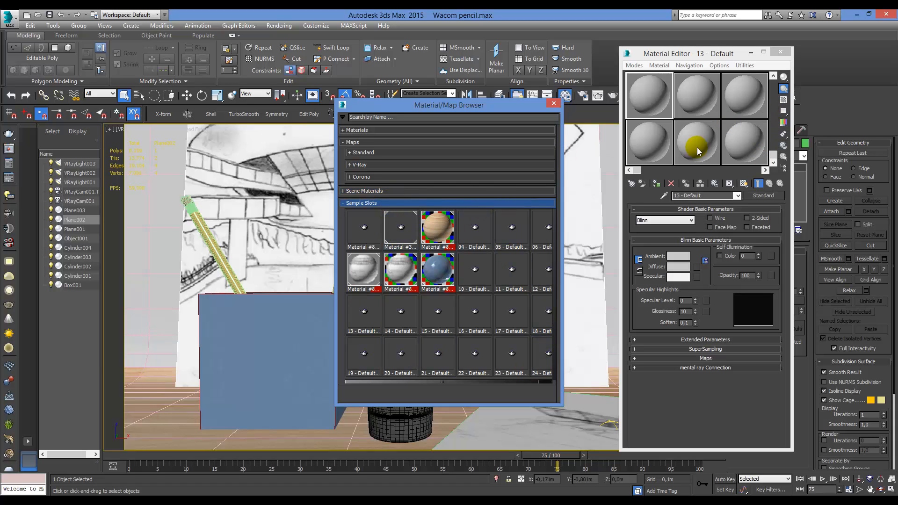
click(344, 204)
click(343, 118)
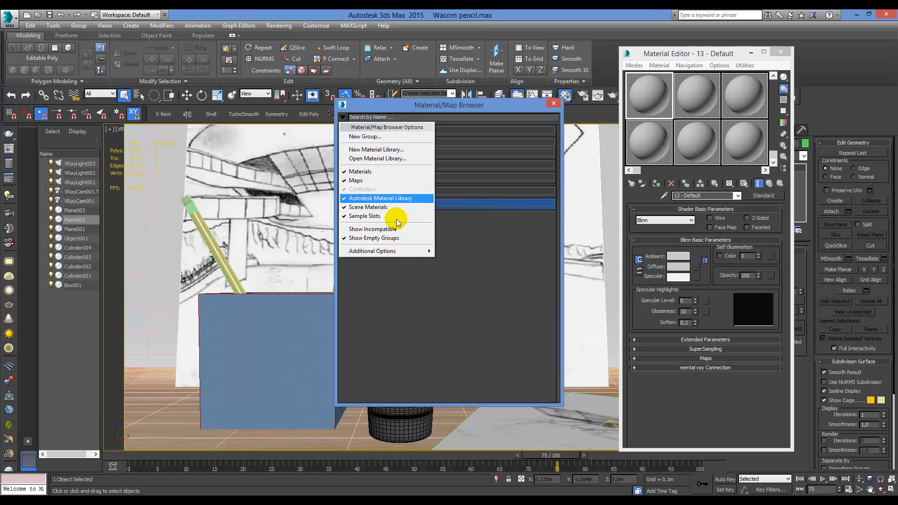
click(465, 361)
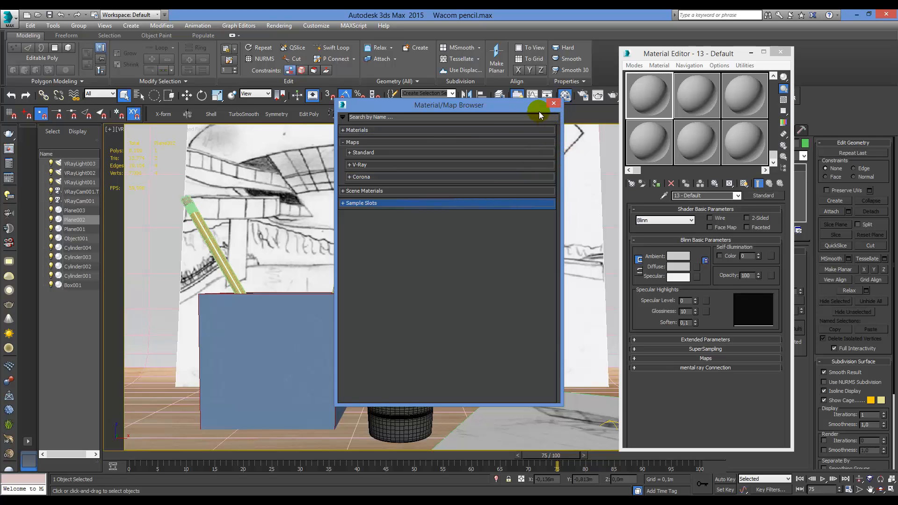
click(553, 103)
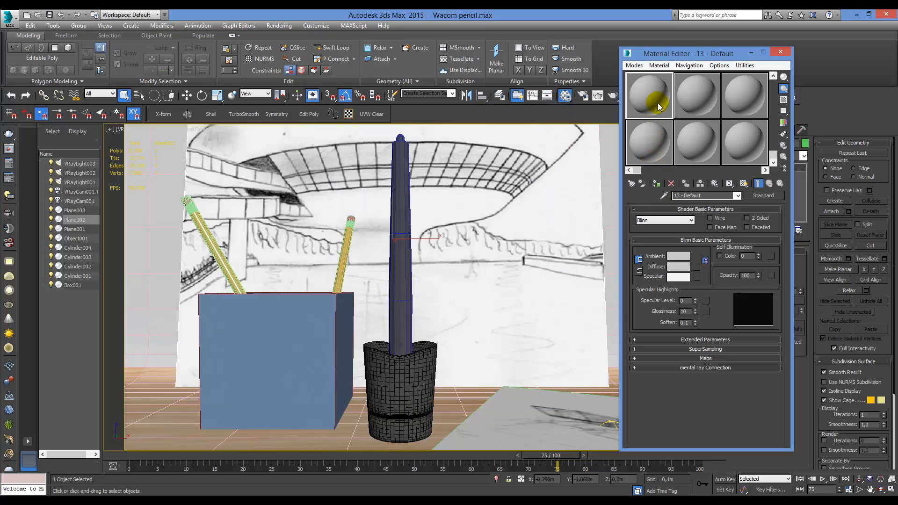
Select the blue box, the upright sketch plane and the flat sketch plane in turn, matching each to its material sample
click(333, 349)
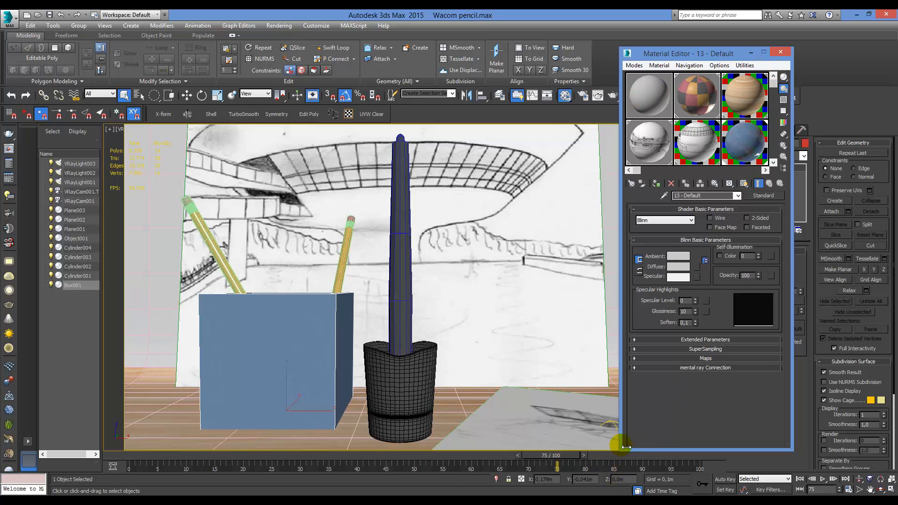
drag(625, 449, 543, 449)
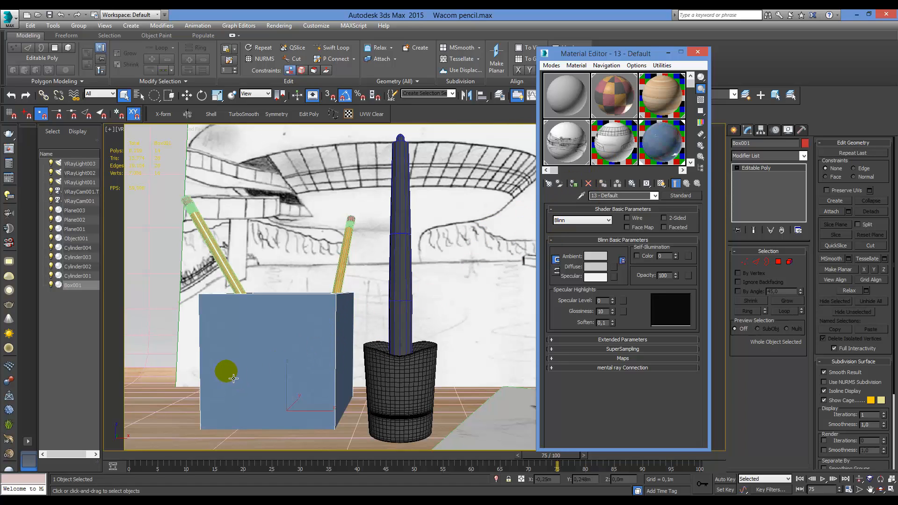
click(460, 242)
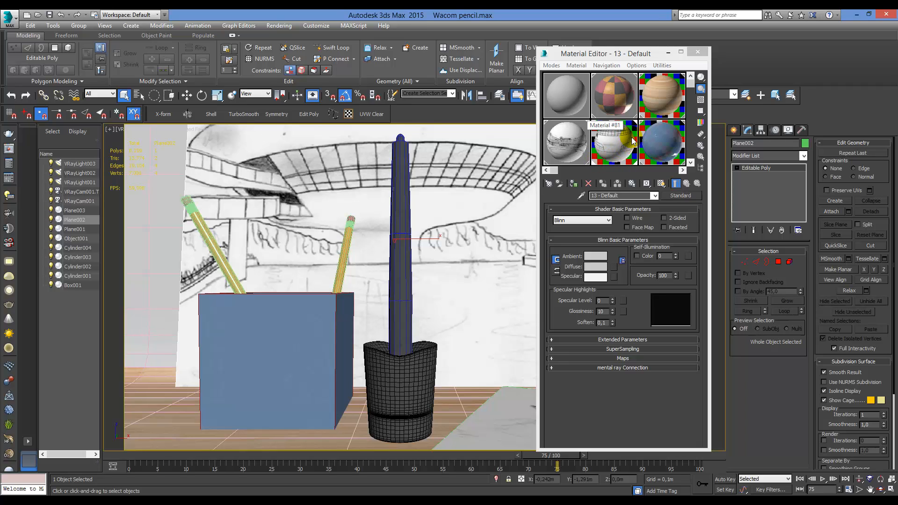
click(515, 419)
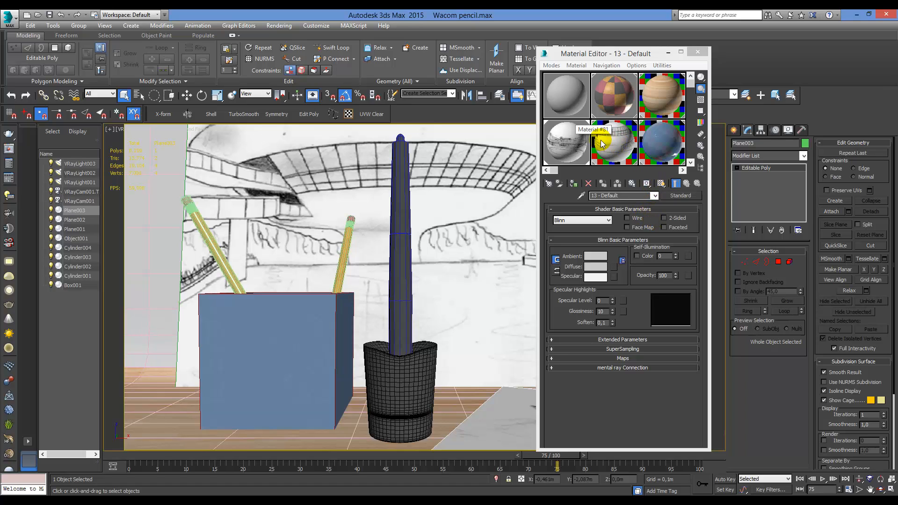
Move the Material Editor clear of the scene and compare Material #81 with its shaded viewport map display off and on
click(662, 183)
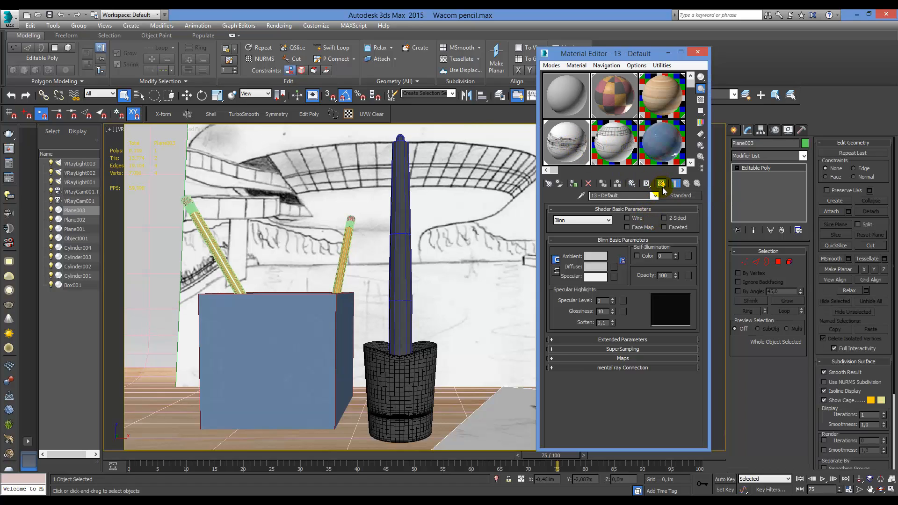
drag(646, 53, 816, 52)
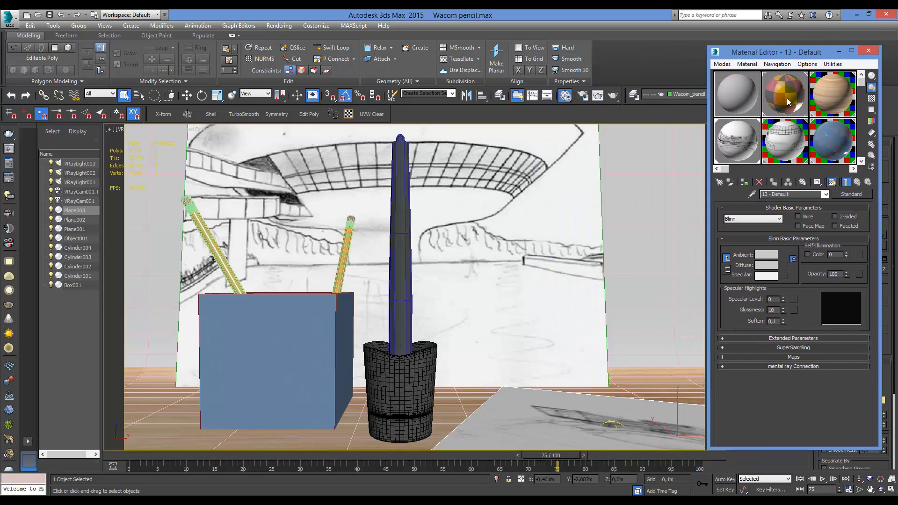
click(785, 141)
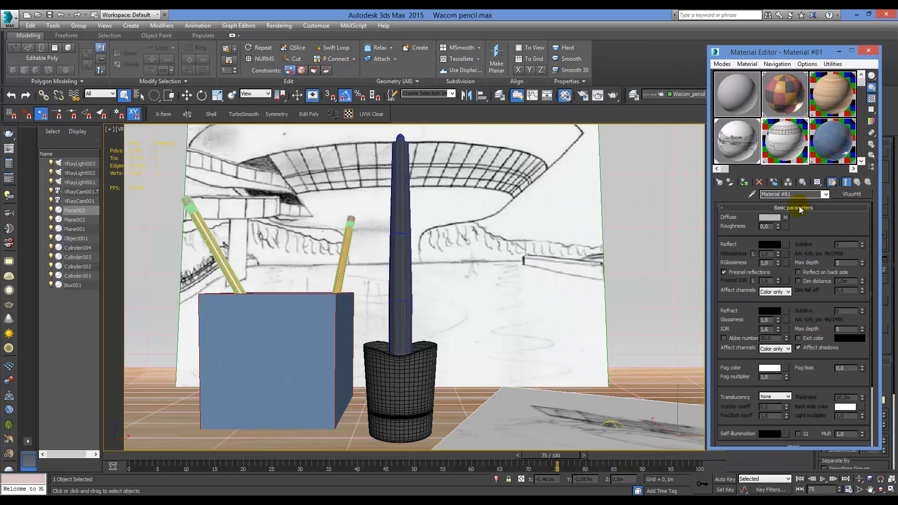
click(832, 183)
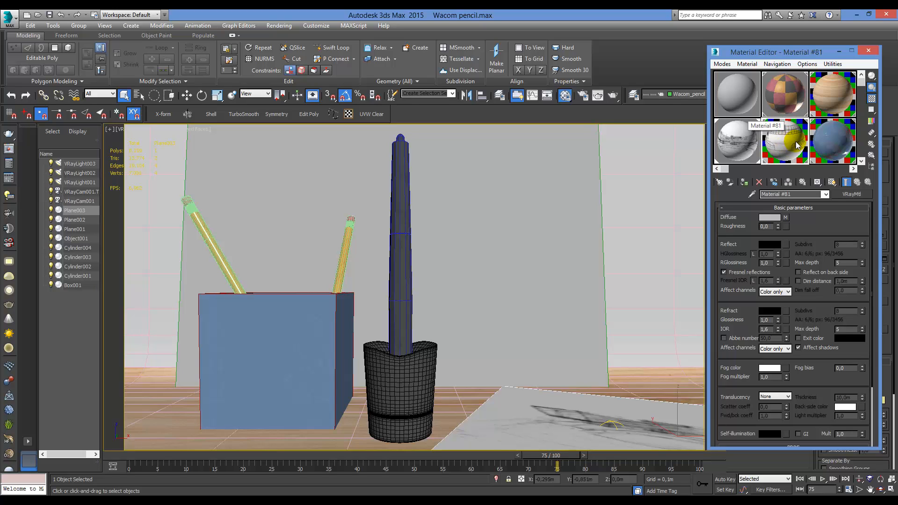
click(833, 183)
click(833, 183)
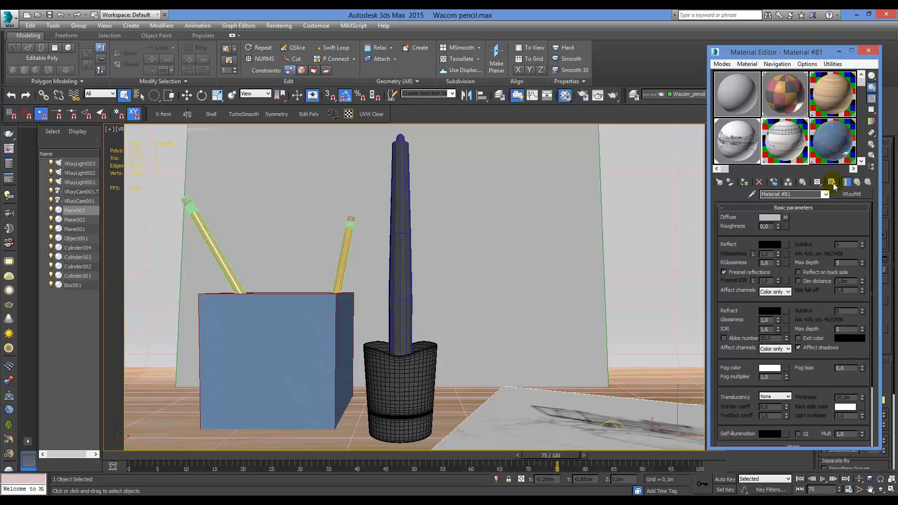
click(832, 183)
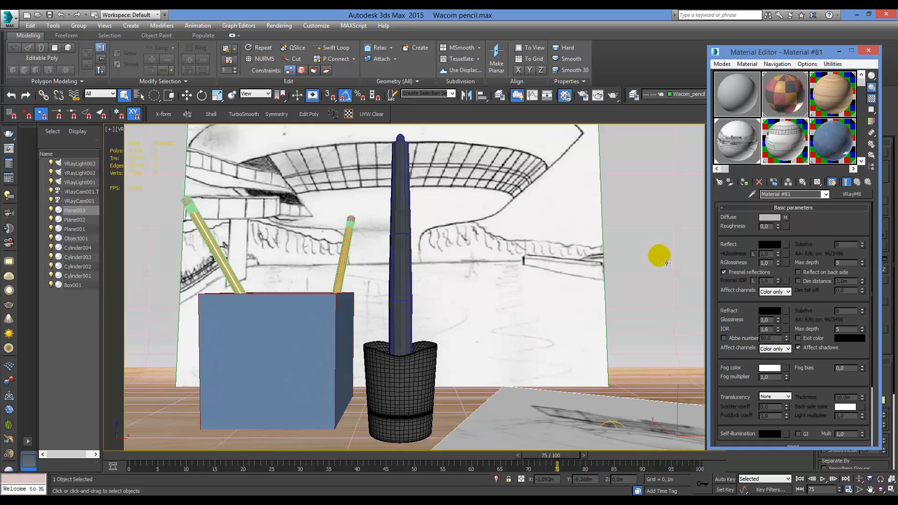
Compare the flat sketch plane's Material #82 with its shaded viewport map display off and on
click(735, 148)
click(833, 183)
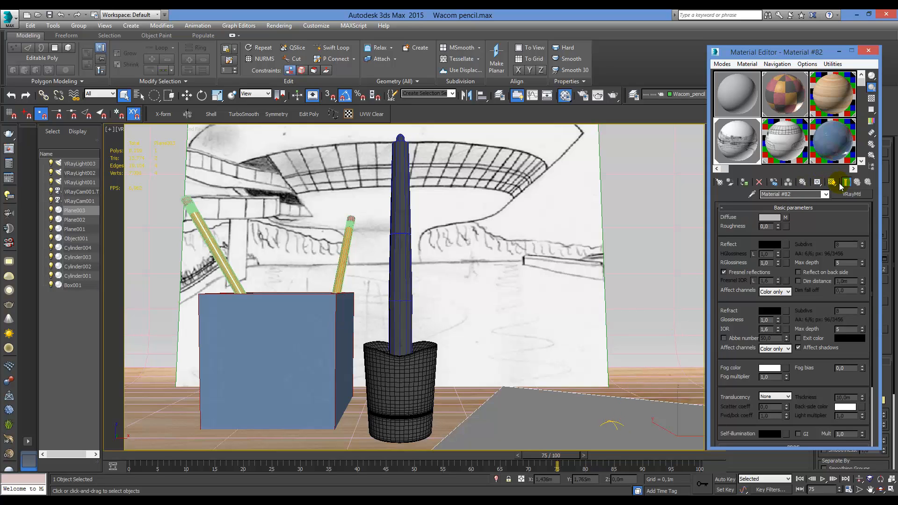
click(831, 183)
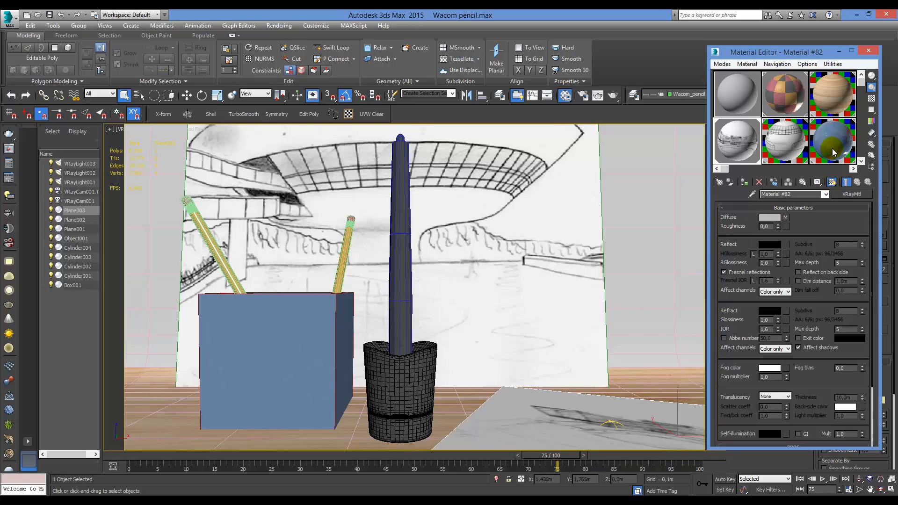
Select the blue box and compare its Material #84 with the shaded viewport map display off and on
drag(833, 151, 314, 362)
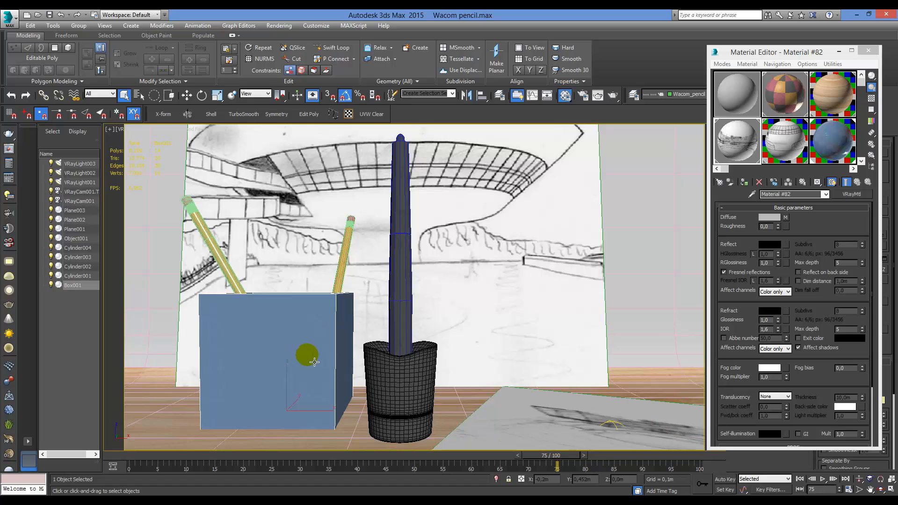
click(836, 137)
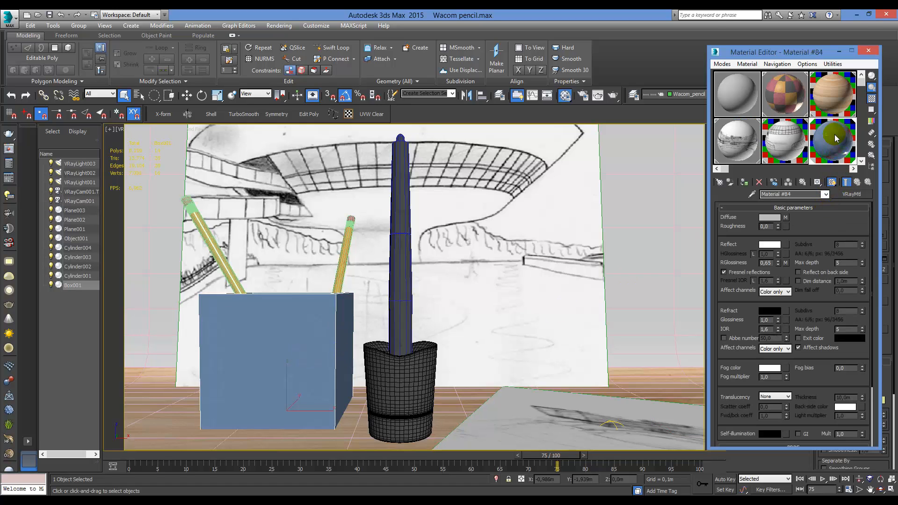
click(832, 182)
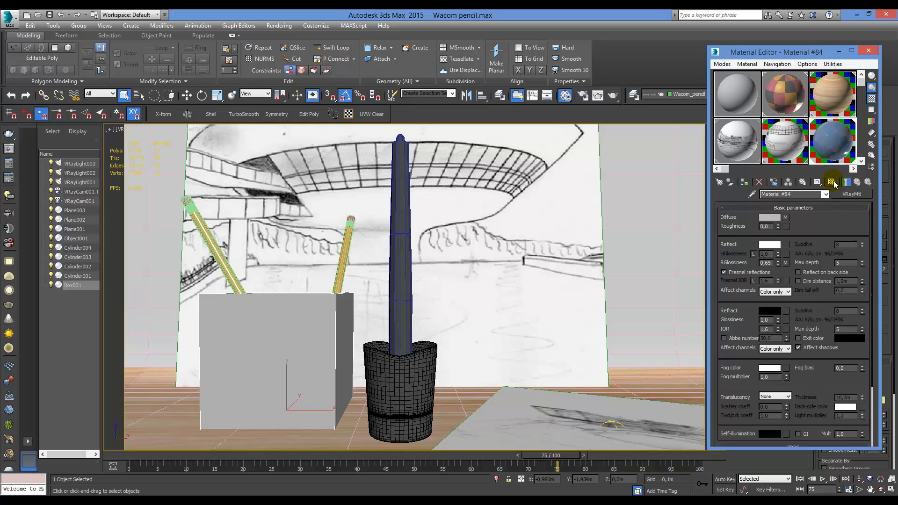
click(833, 182)
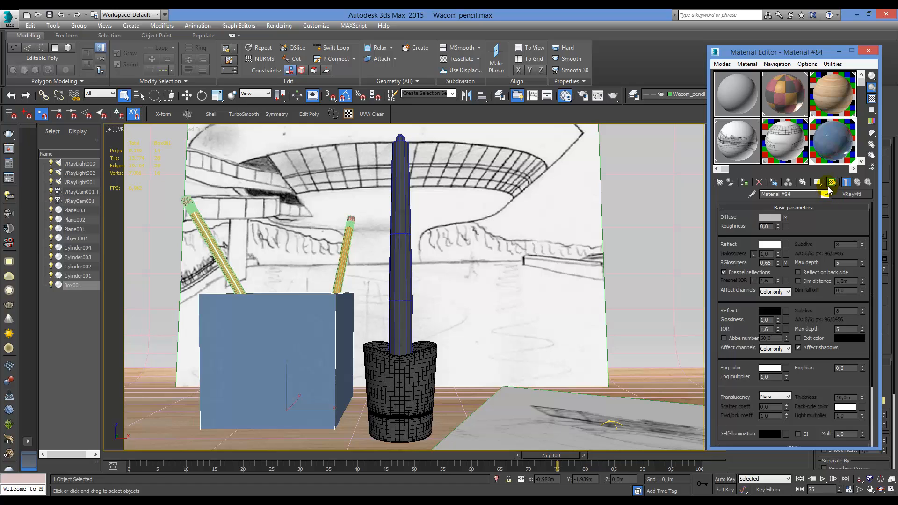
Select the wooden floor and compare its Material #83 with the shaded viewport map display repeatedly turned off and on
click(833, 93)
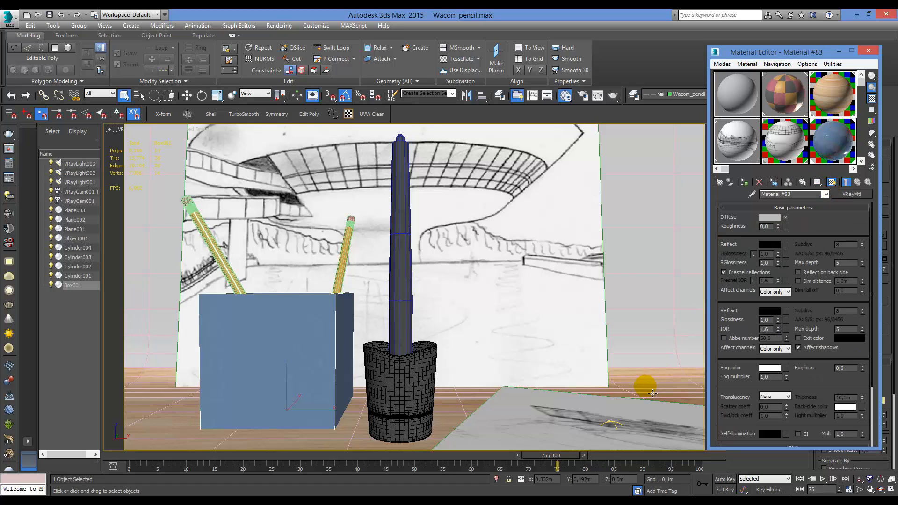
click(661, 381)
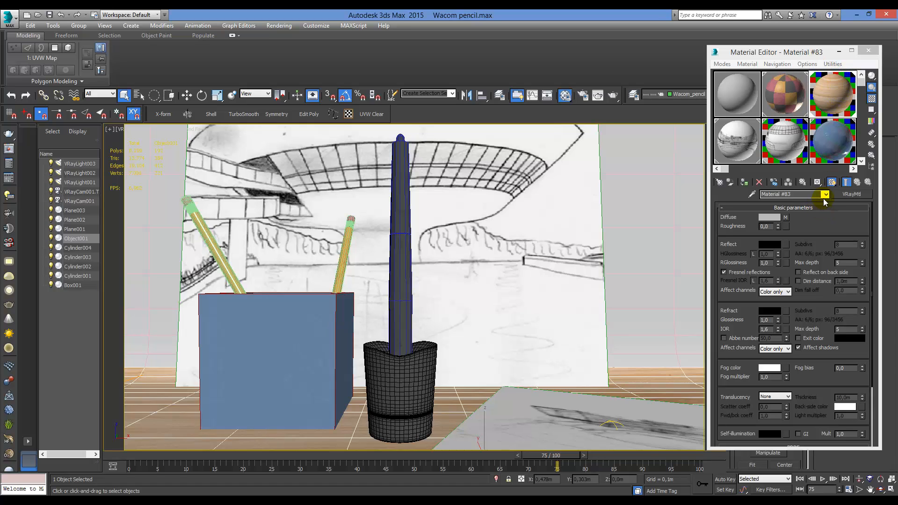
click(833, 185)
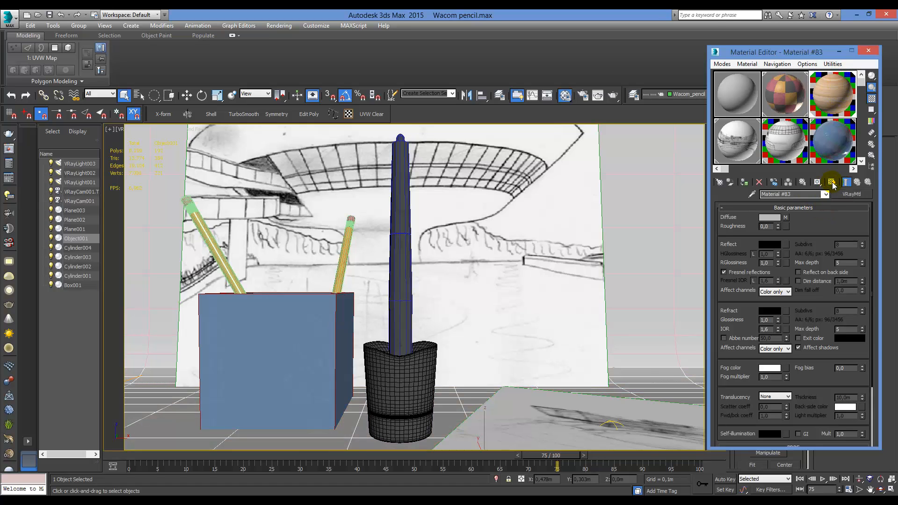
click(834, 186)
click(835, 187)
click(834, 188)
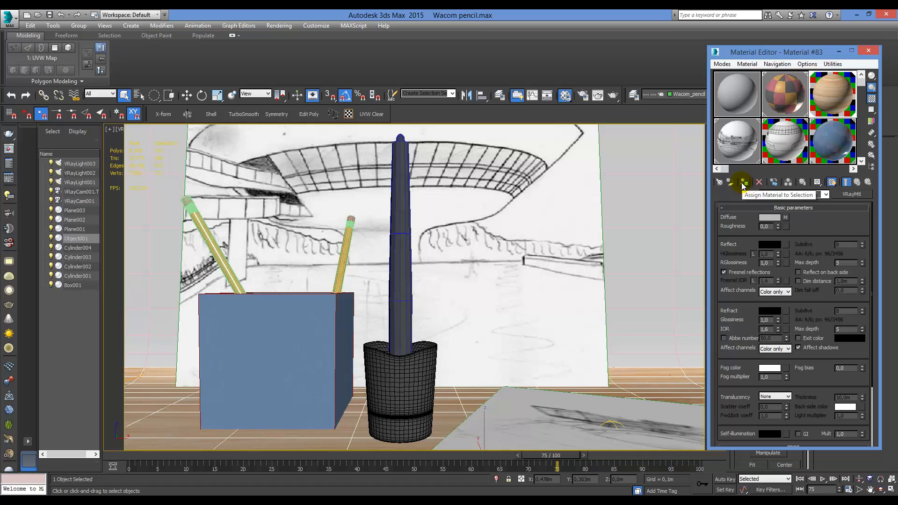
Assign the blend Material #80 from the first sample slot to the upright sketch plane
click(741, 110)
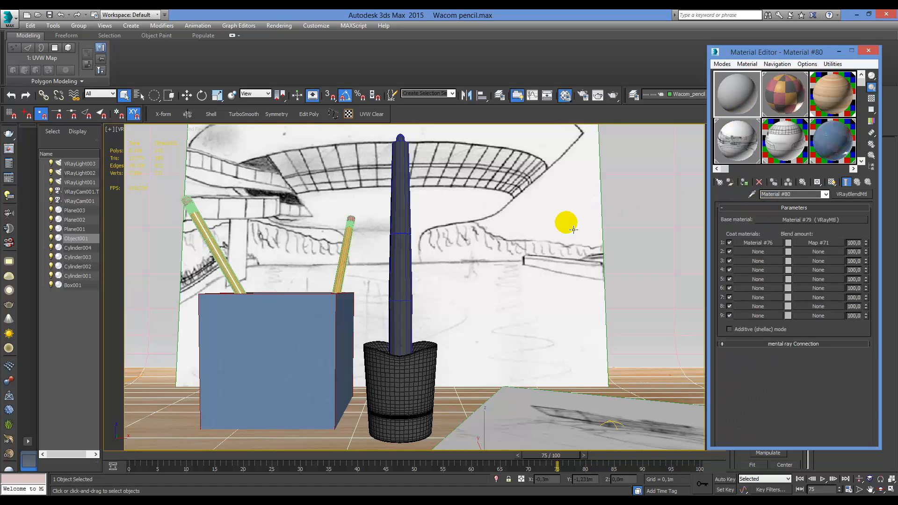
click(513, 240)
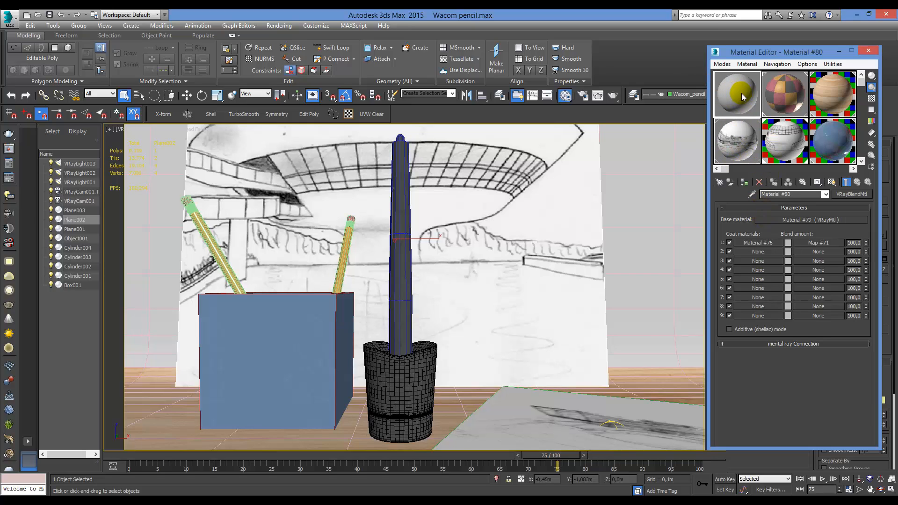
click(745, 184)
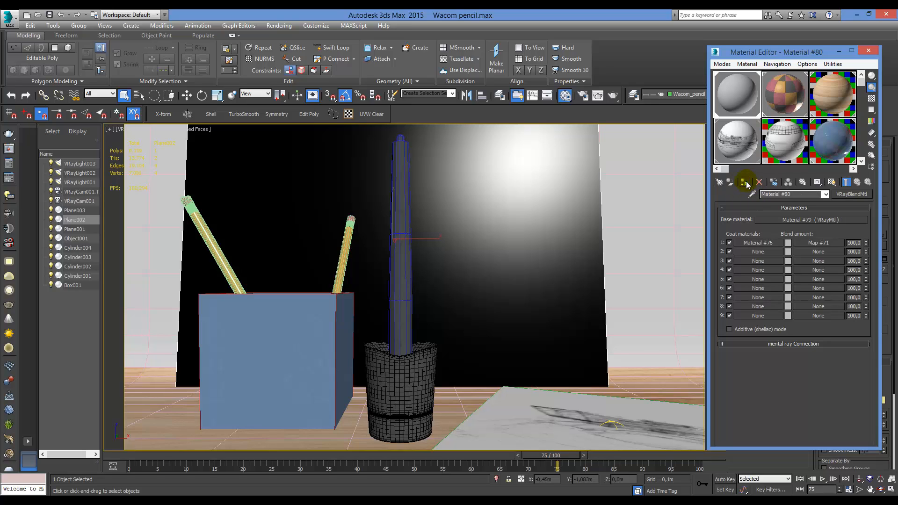
click(745, 183)
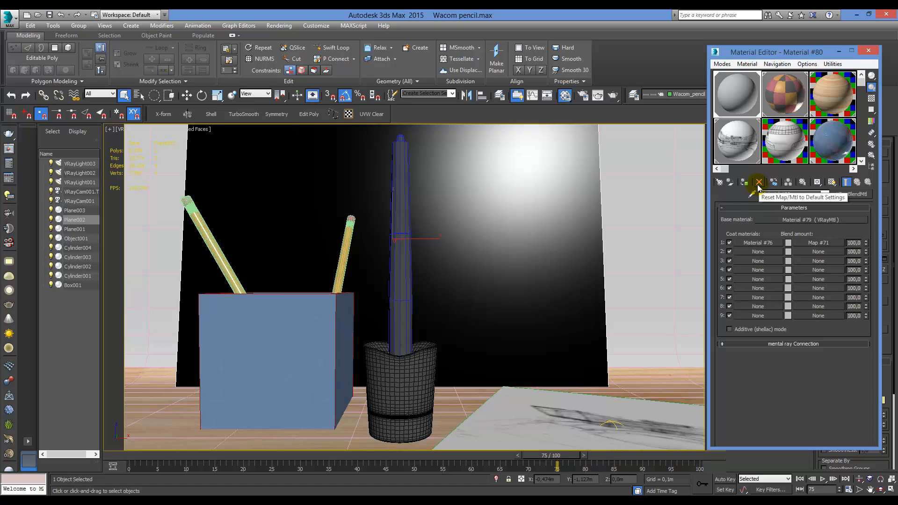
Reset the Material #80 slot to its default settings and reassign Material #81 to the upright sketch plane
click(759, 183)
click(824, 282)
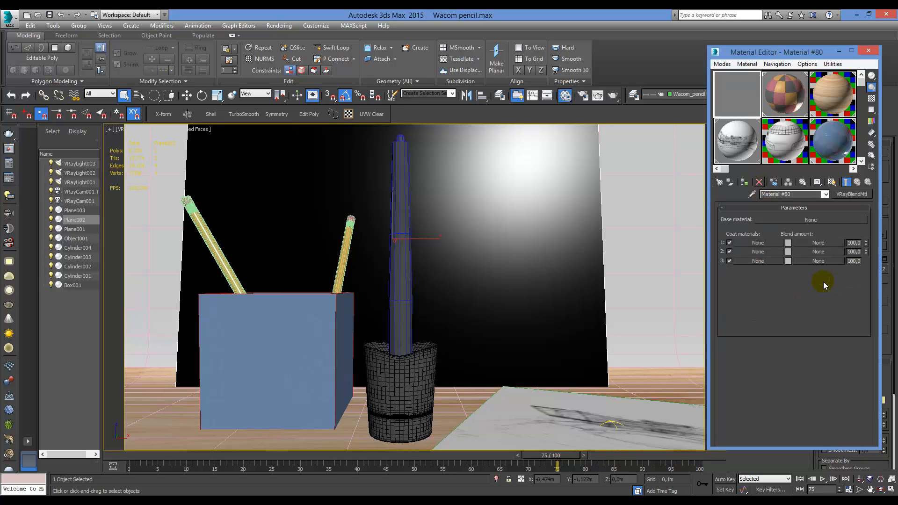
click(747, 86)
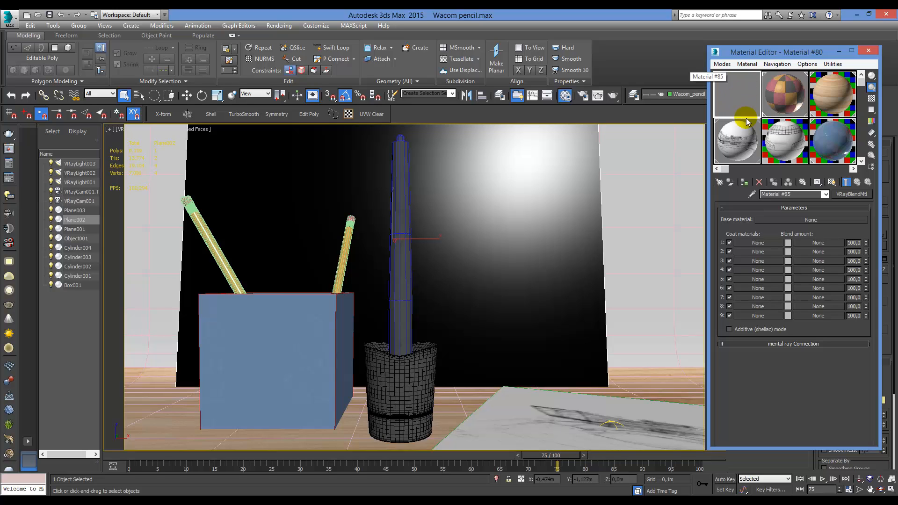
click(791, 139)
click(745, 182)
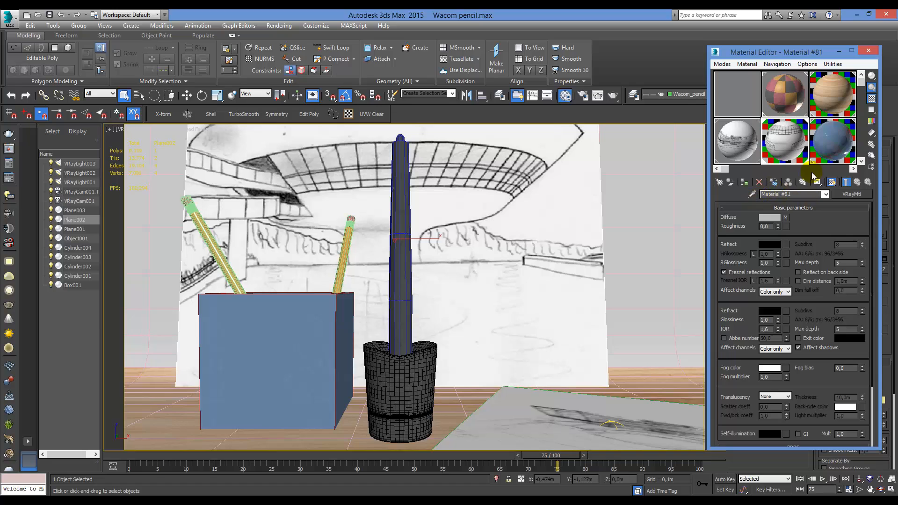
Copy the Material #81 sample into the empty slot directly below it and select the copy
scroll(796, 136, down, 1)
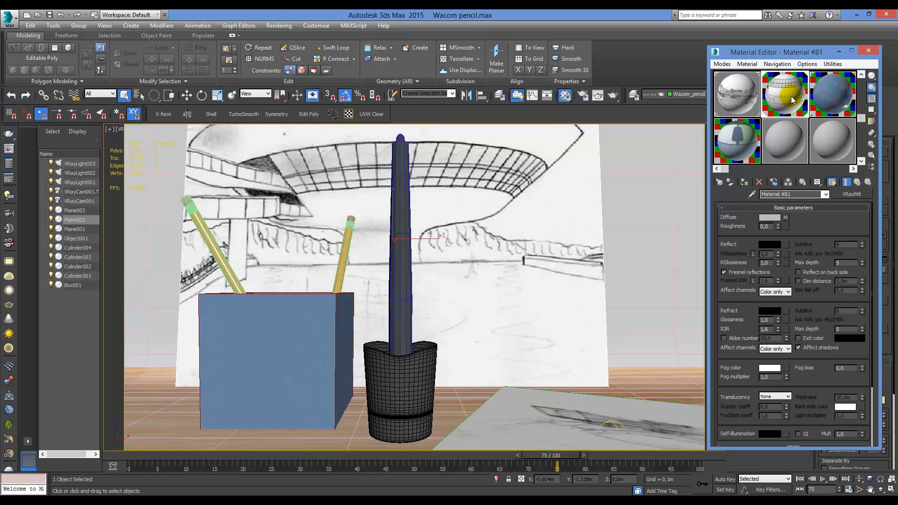
drag(790, 142, 790, 141)
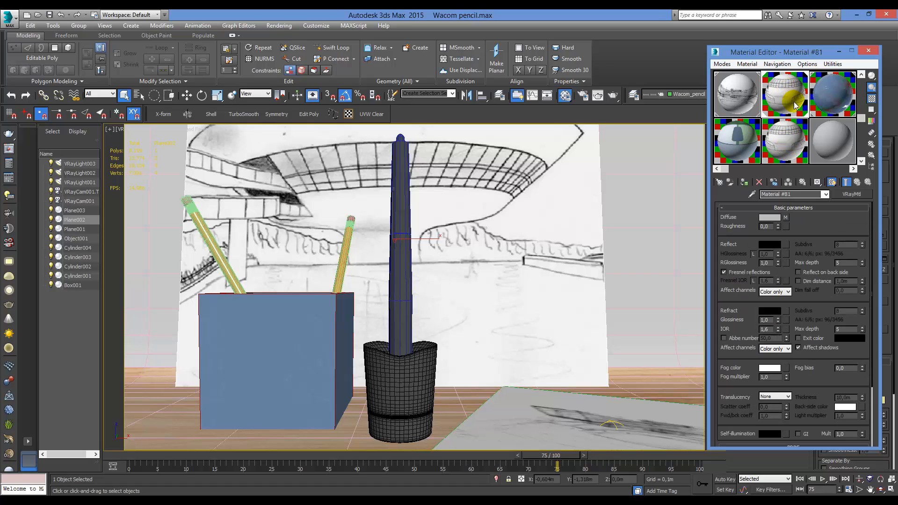
click(794, 148)
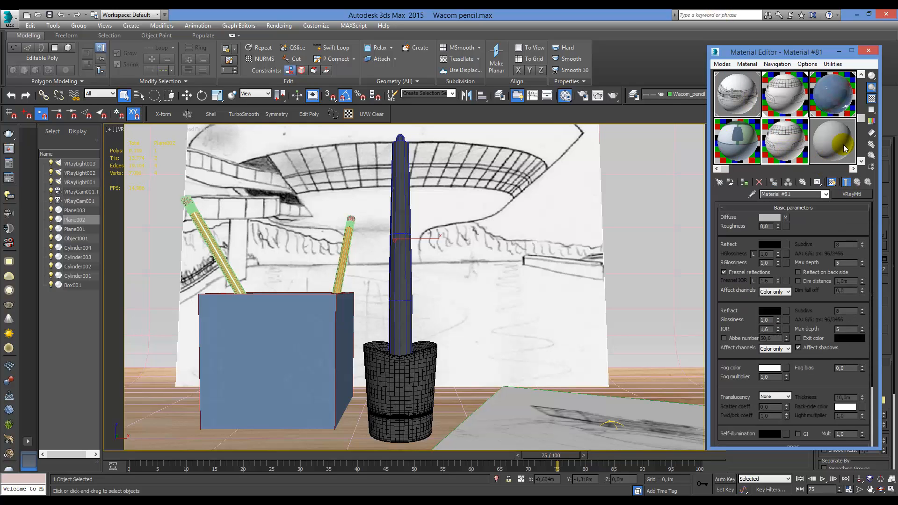
Move the Material Editor closer to the middle of the scene and cycle its sample slots to the 6X4 layout
drag(822, 52, 761, 36)
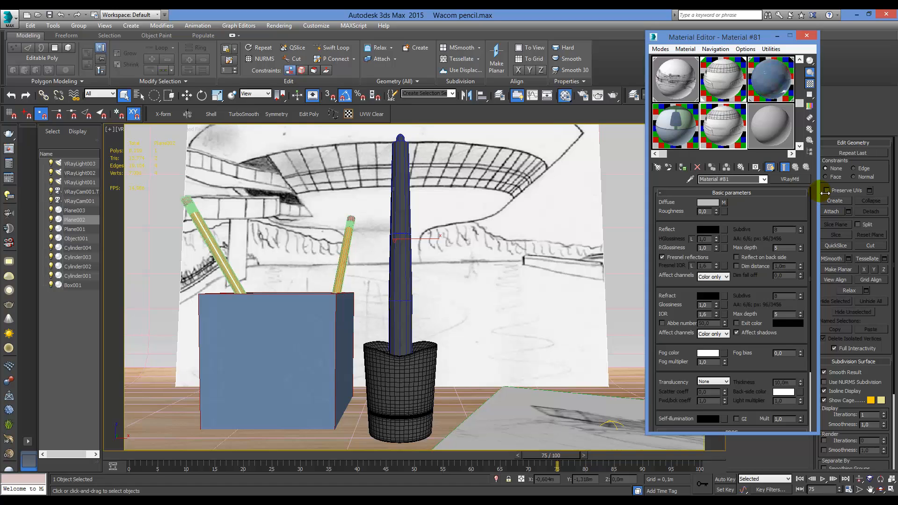
drag(648, 201, 618, 206)
click(710, 49)
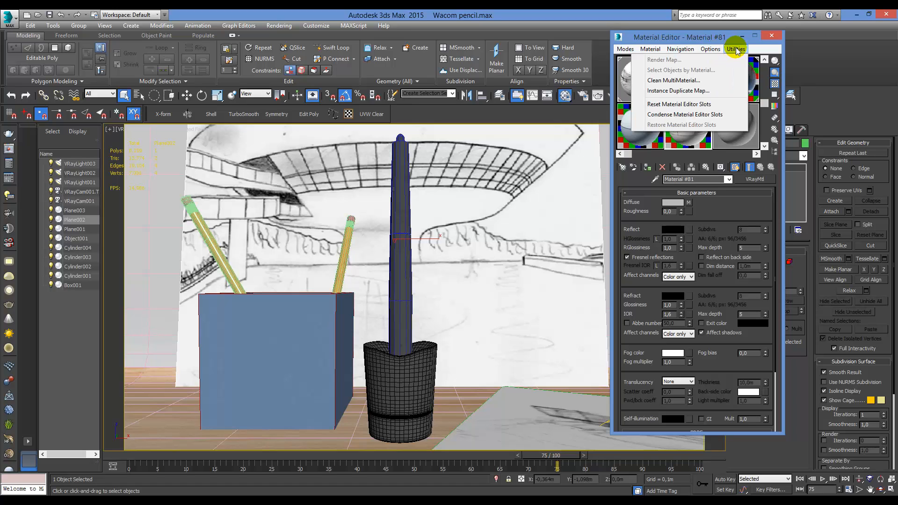
mouse_move(688, 51)
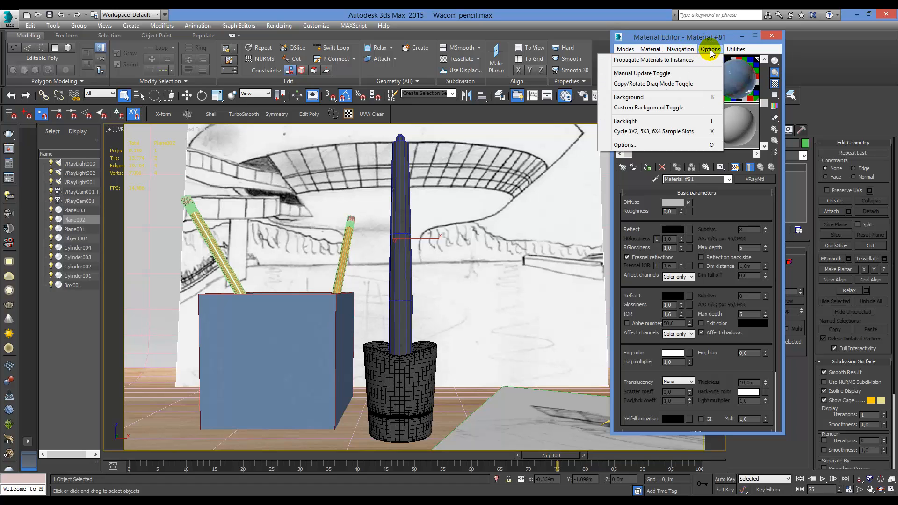
click(666, 133)
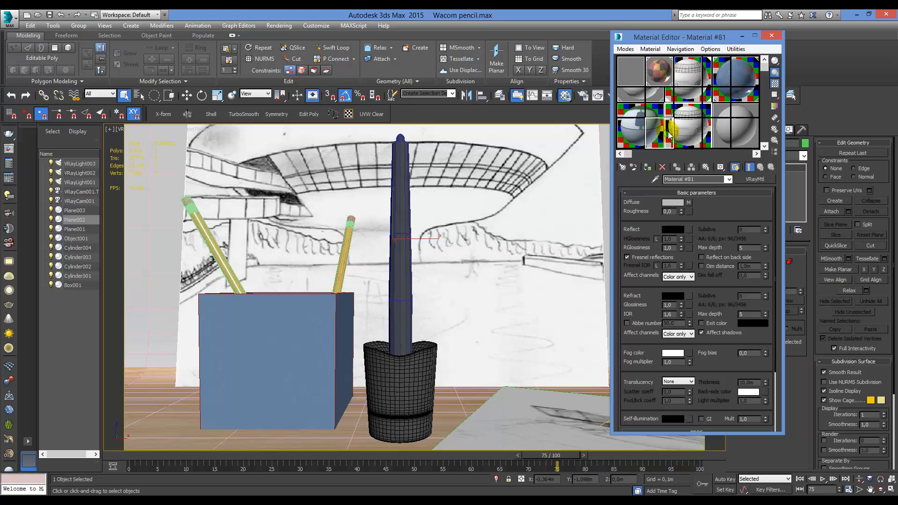
click(715, 50)
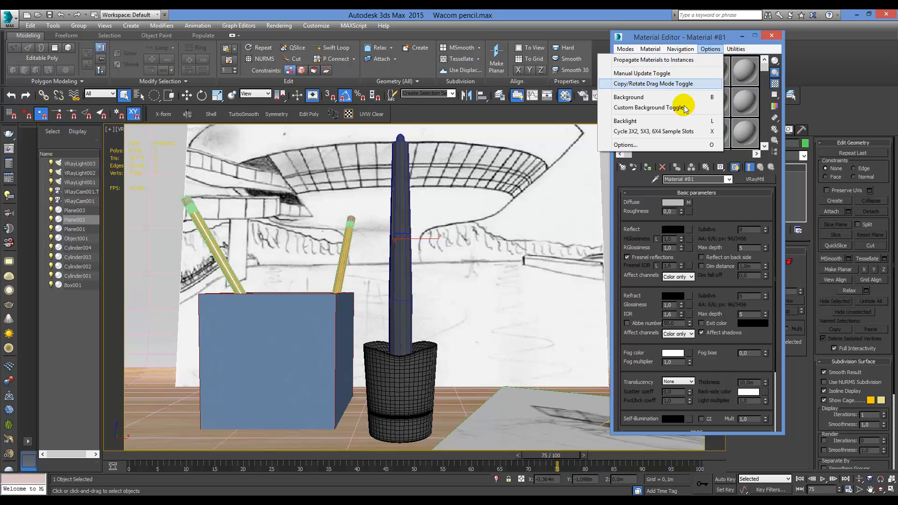
click(681, 132)
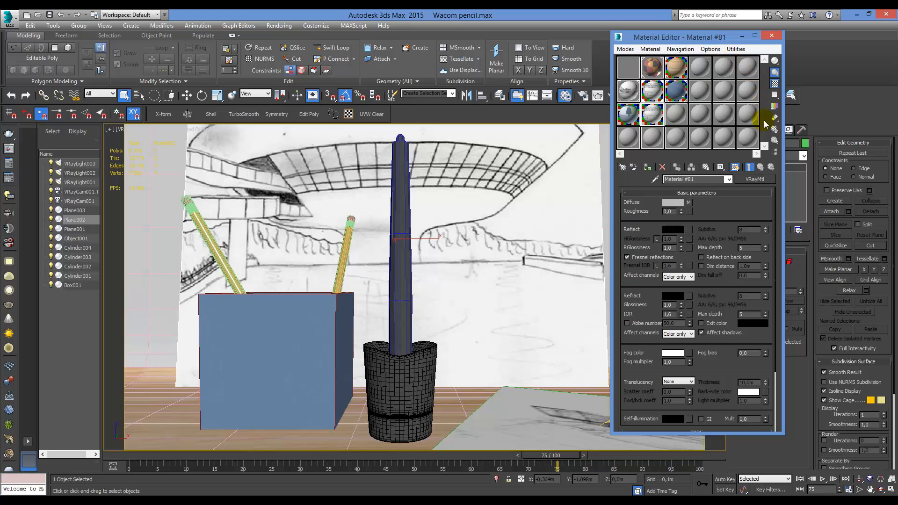
Reset all the Material Editor slots to default materials
click(712, 49)
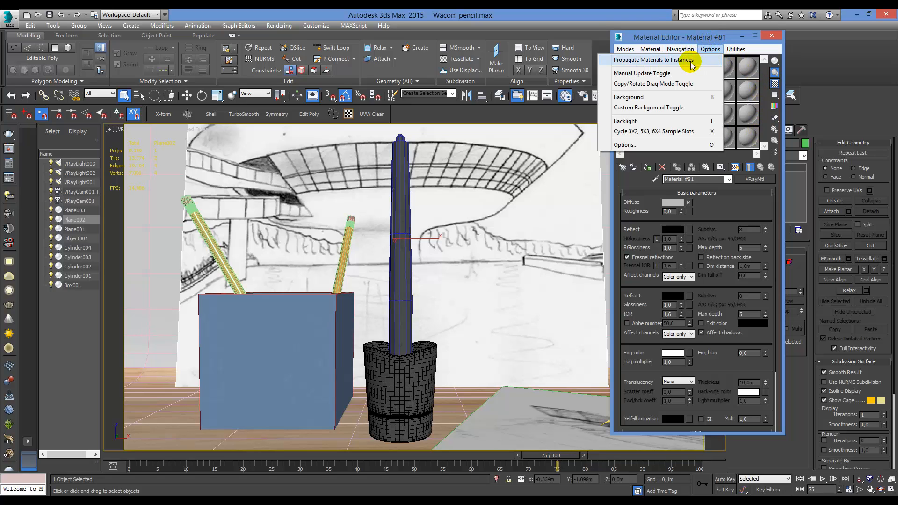
mouse_move(736, 51)
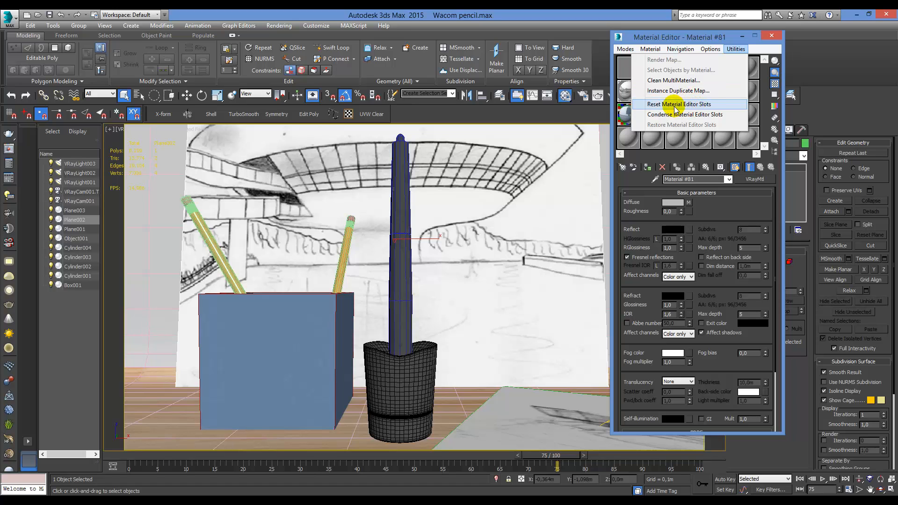
click(704, 105)
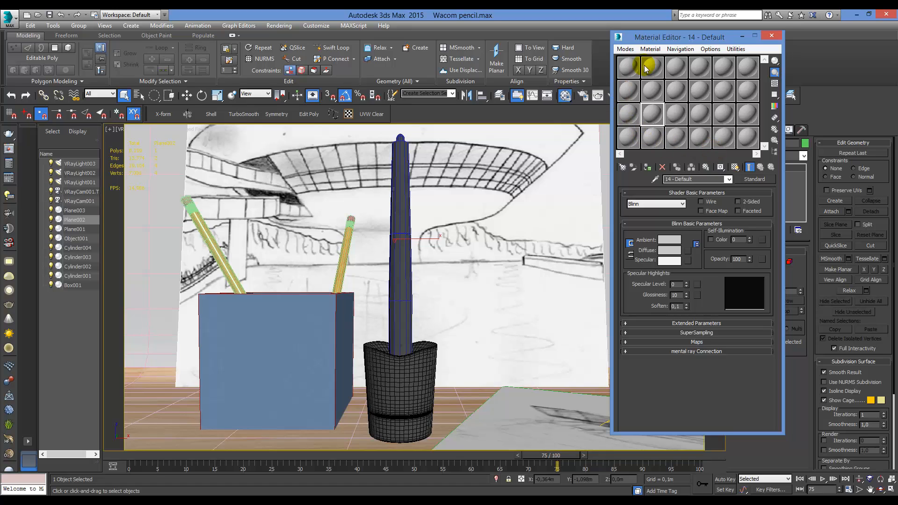
Review the scene materials and the sample slots in the Material/Map Browser, and close it
click(621, 169)
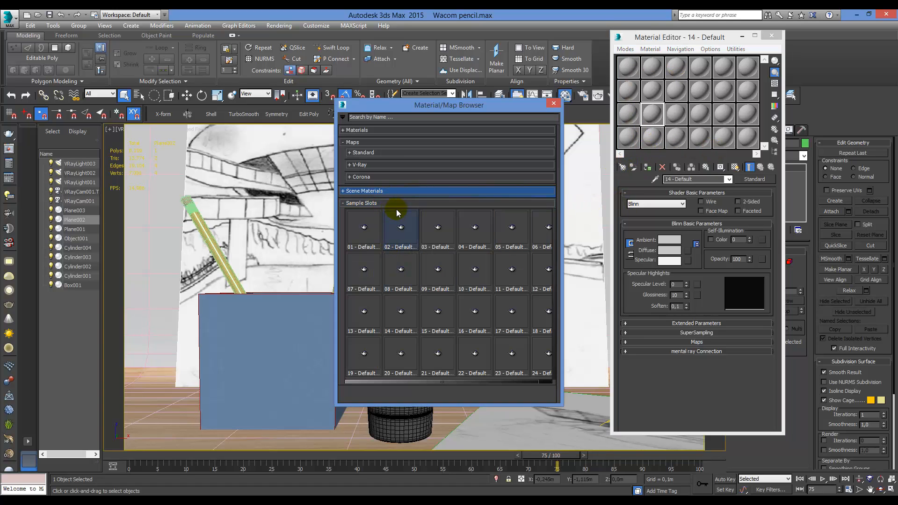
click(345, 203)
click(347, 191)
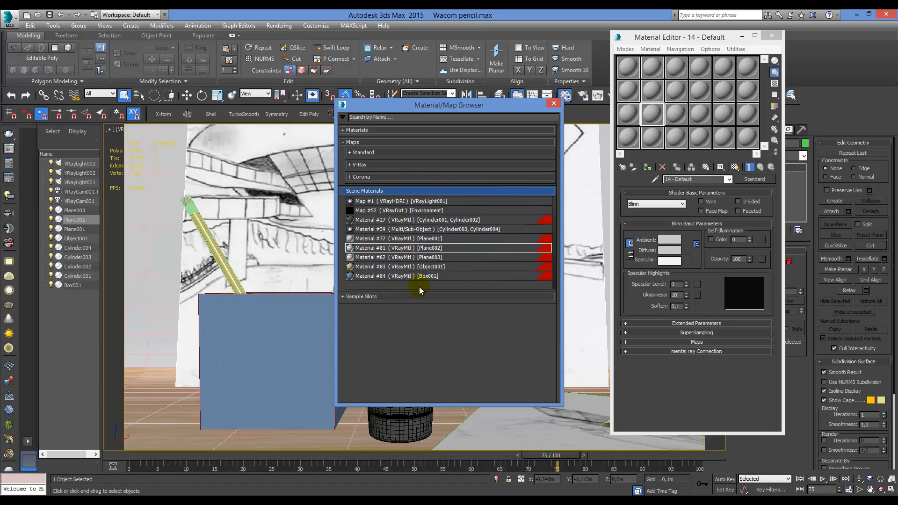
click(344, 192)
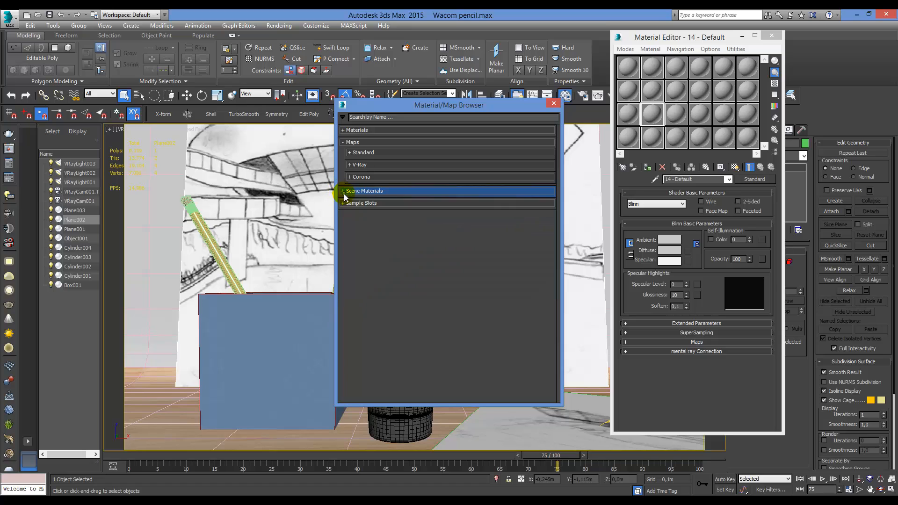
click(365, 203)
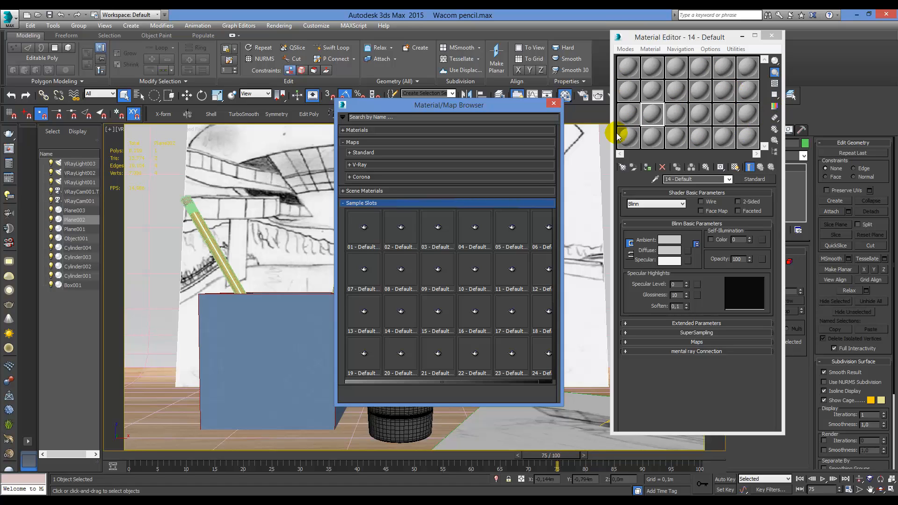
click(344, 203)
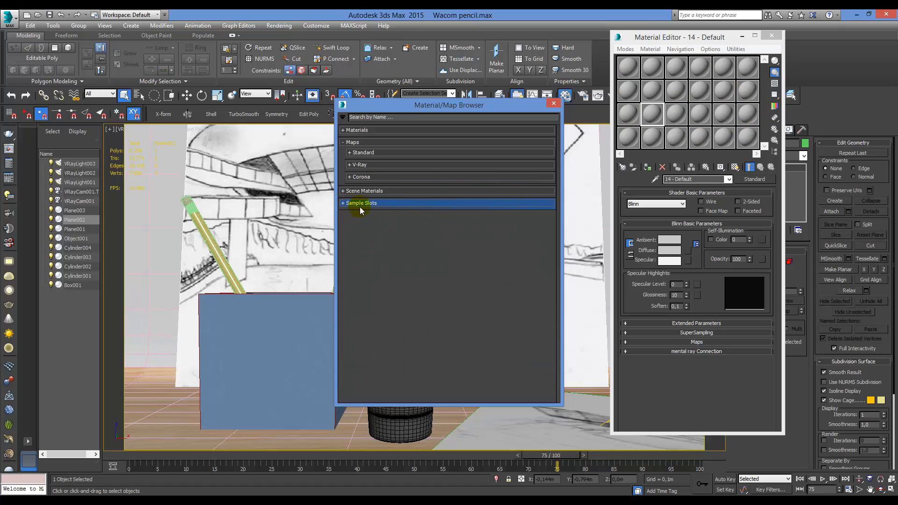
click(552, 106)
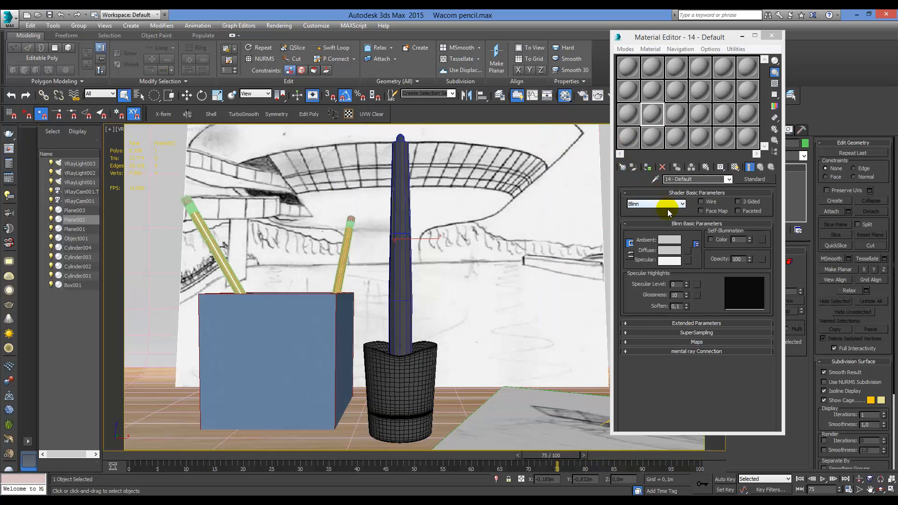
Pick the material from the black pencil holder in the scene into the first sample slot
click(653, 179)
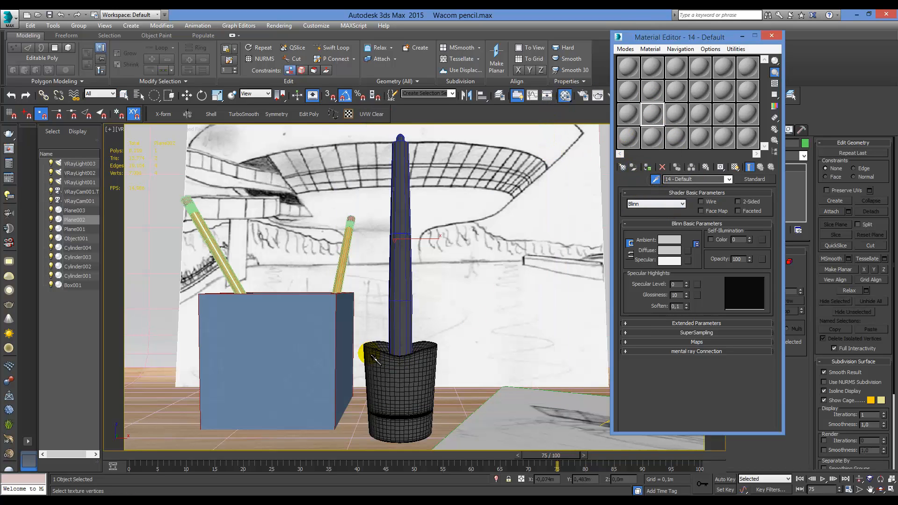
click(630, 69)
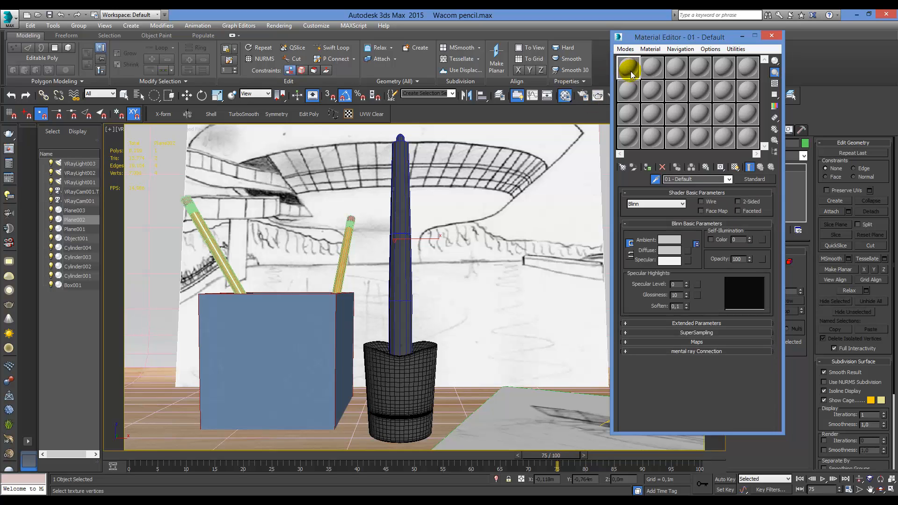
click(410, 374)
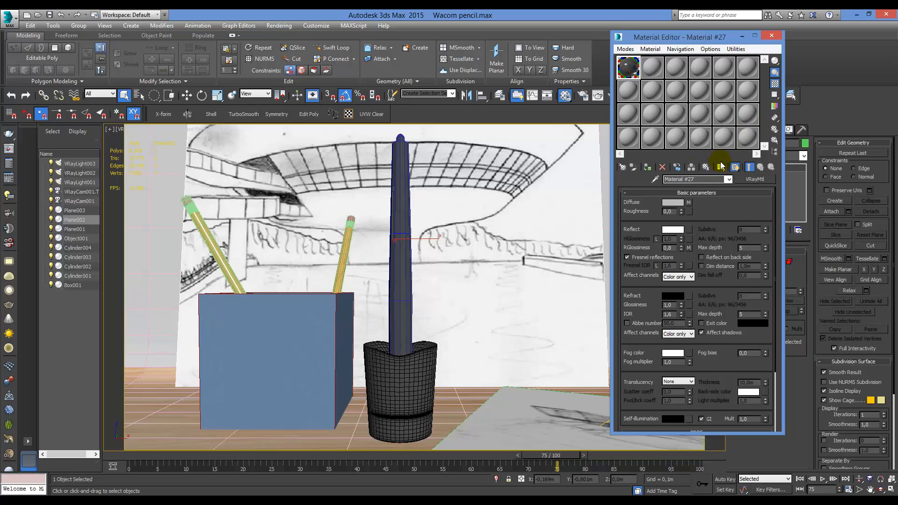
Sample the yellow pencil's Multi/Sub-Object material from the scene into the second material slot and move the editor clear of the modify settings
drag(730, 222, 730, 256)
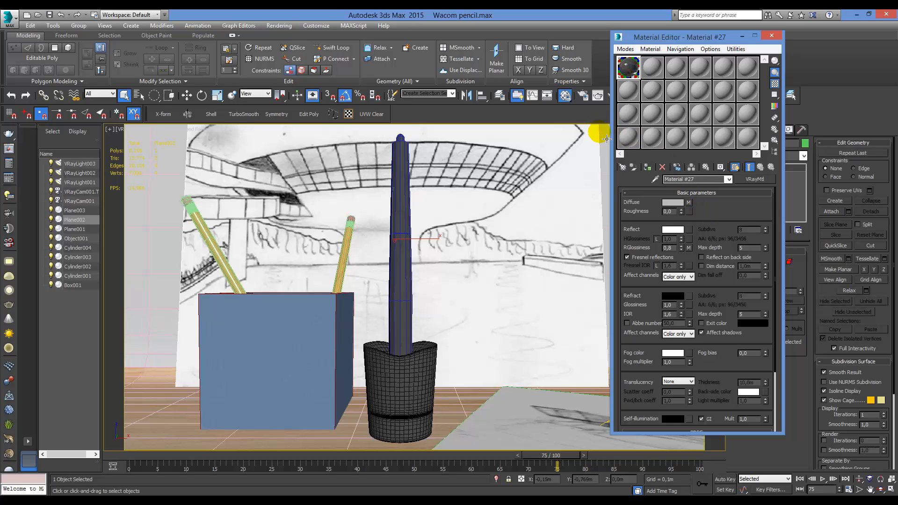
click(654, 66)
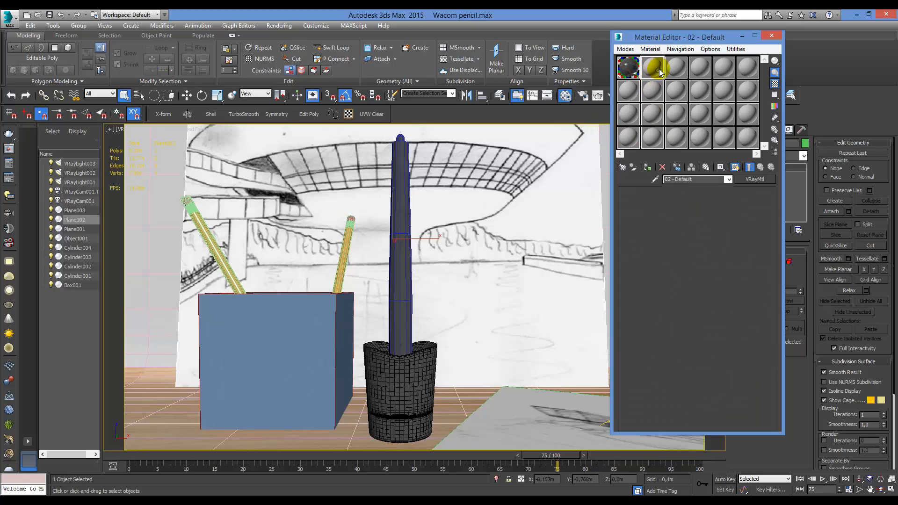
click(655, 180)
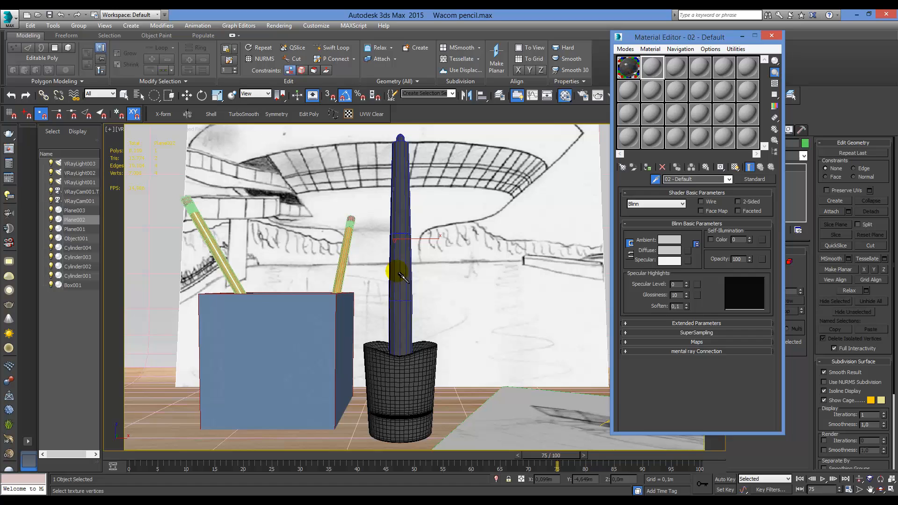
click(208, 245)
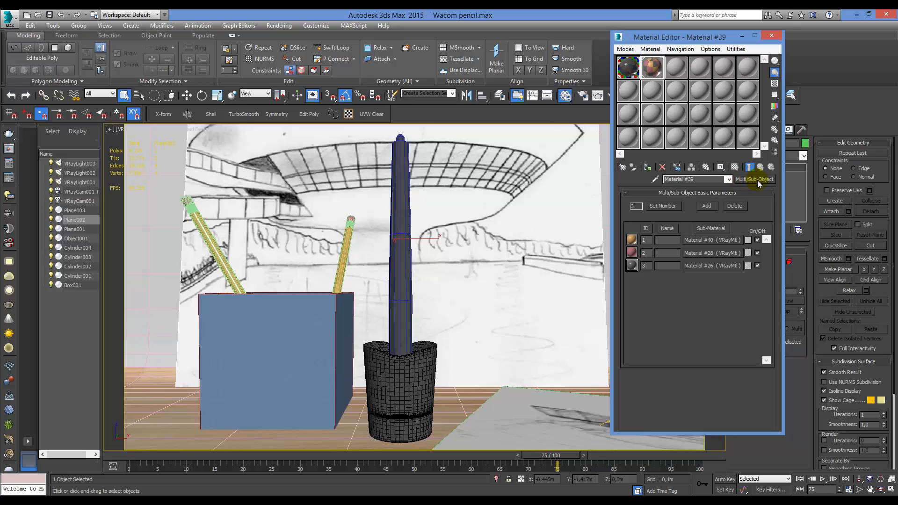
click(649, 253)
drag(732, 36, 670, 27)
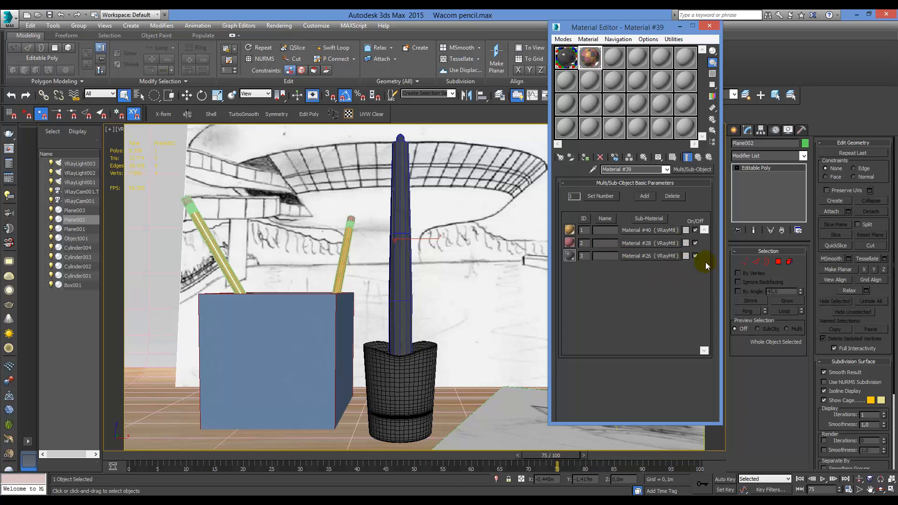
Examine the pencil material's first and third sub-materials, Material #40 and Material #26, including their reflection and BRDF settings
click(649, 231)
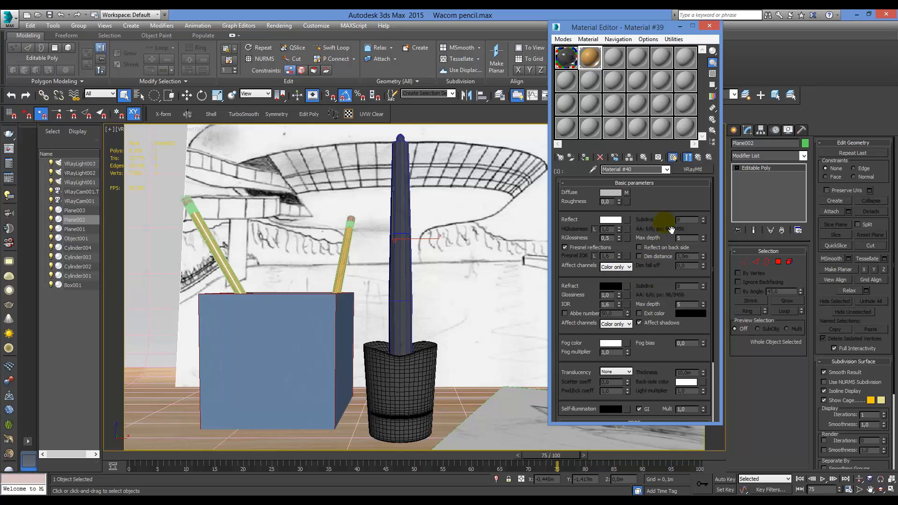
click(699, 159)
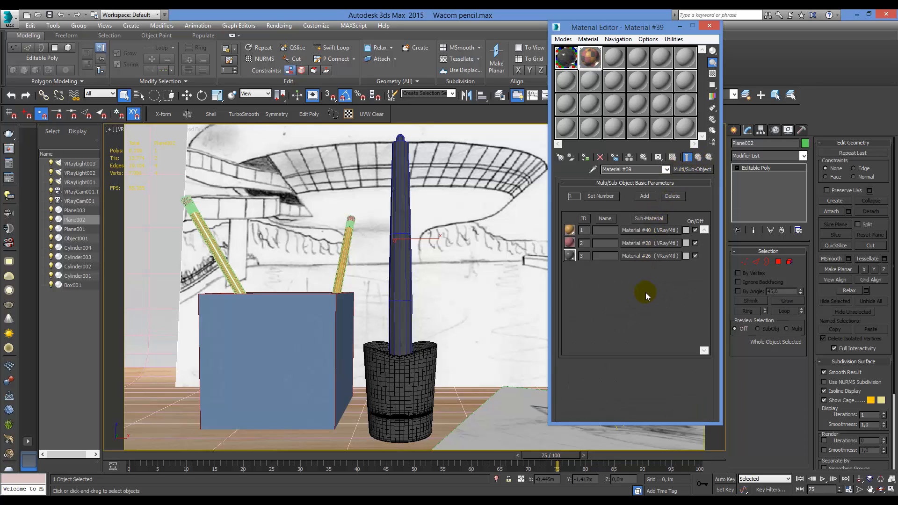
click(667, 170)
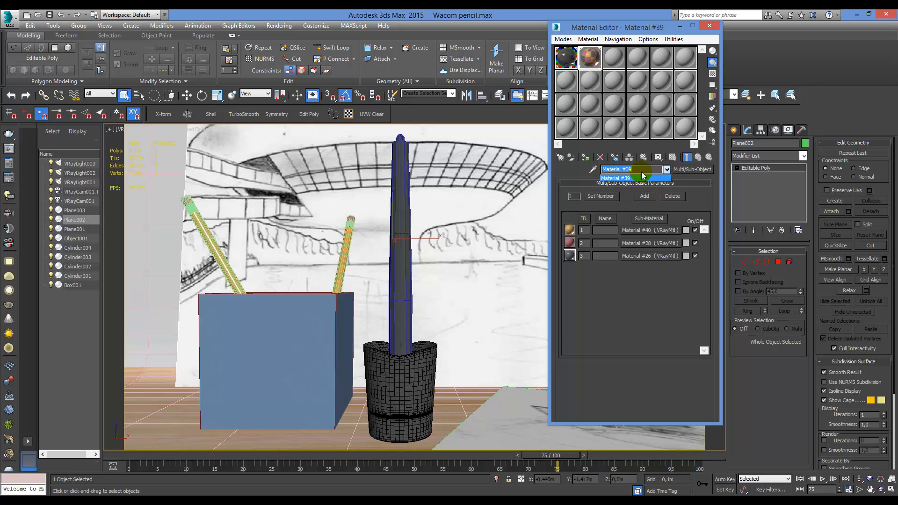
click(648, 178)
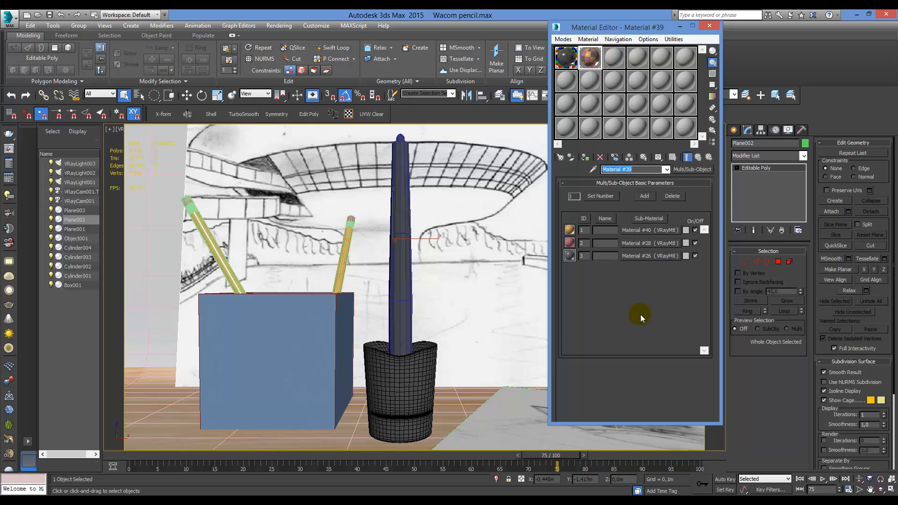
click(656, 257)
scroll(650, 305, down, 5)
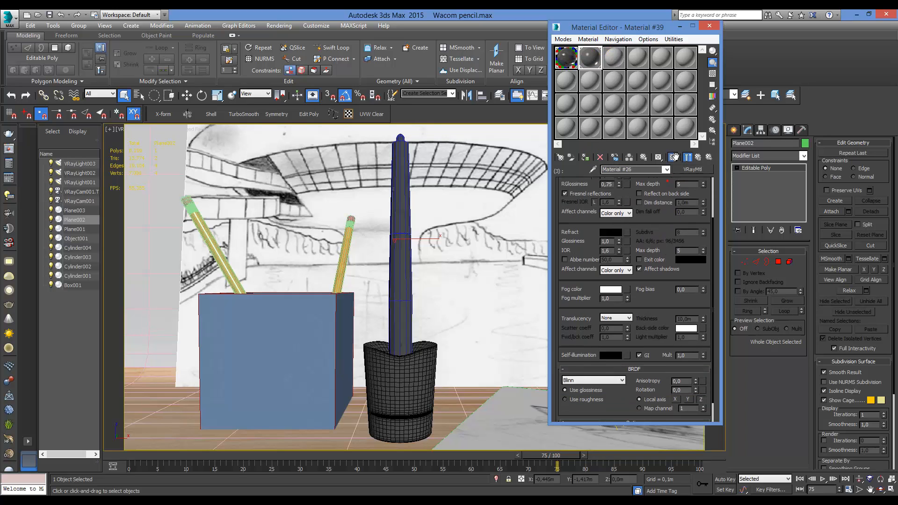
scroll(672, 254, up, 4)
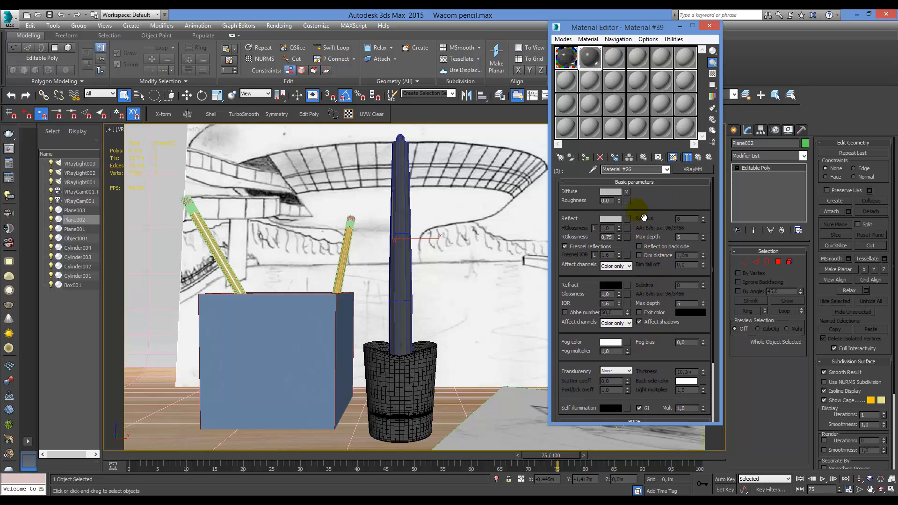
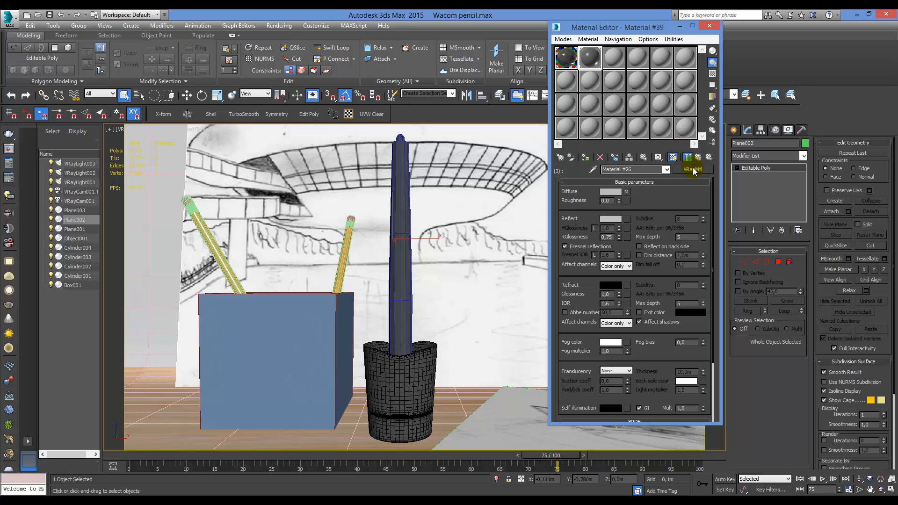
click(564, 183)
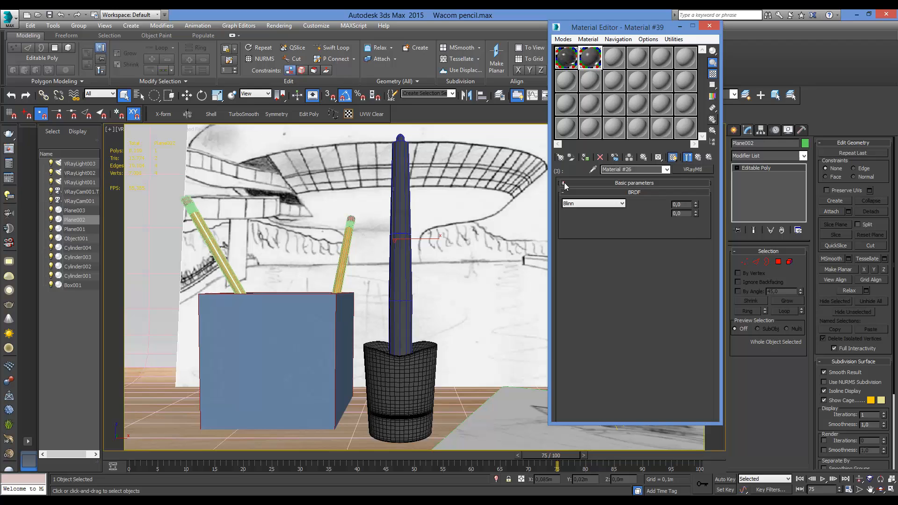
Open a magnified preview of Material #27 and shrink its window
double_click(566, 59)
click(433, 58)
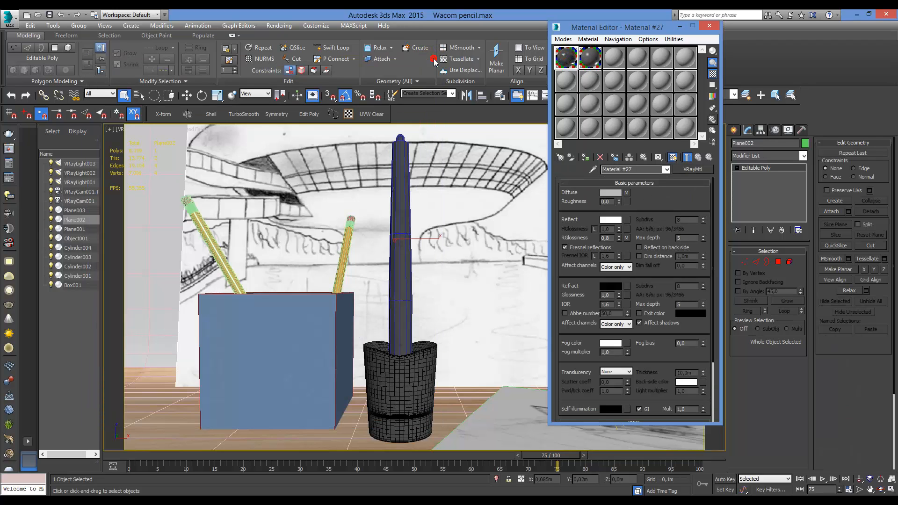
double_click(566, 58)
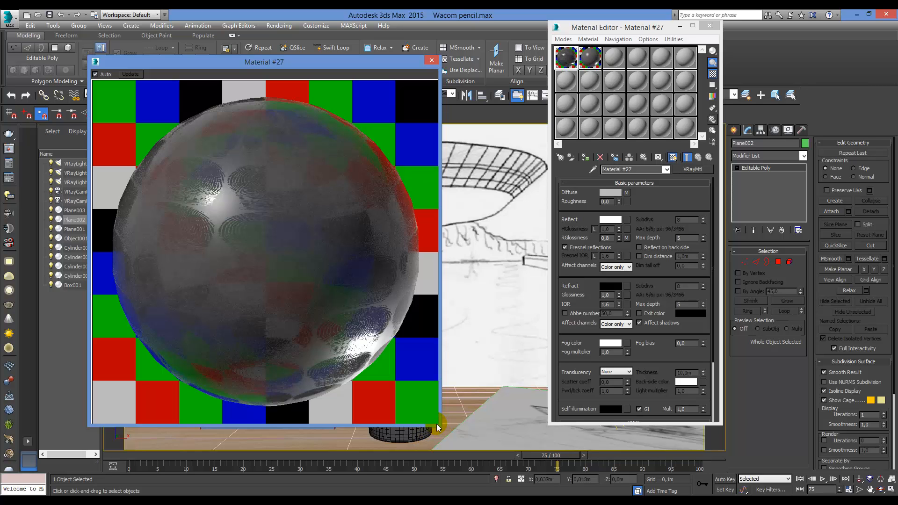
mouse_move(439, 426)
mouse_down()
mouse_move(284, 289)
mouse_move(185, 115)
mouse_move(262, 142)
mouse_move(374, 210)
mouse_up()
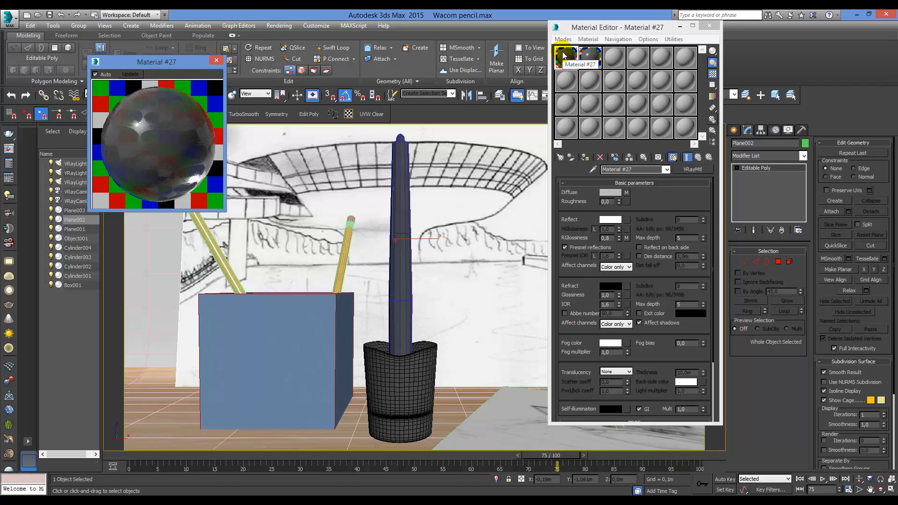
Examine the basic parameters and BRDF settings of Material #27
click(674, 205)
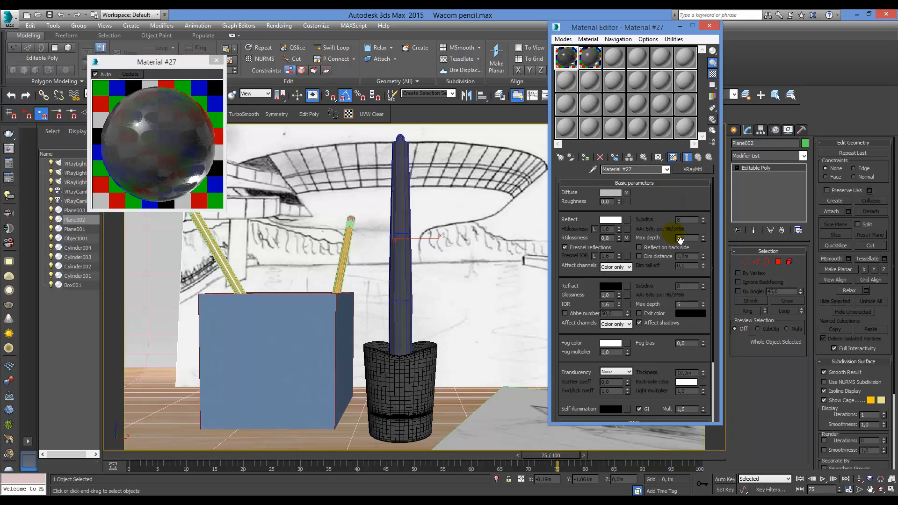
click(644, 184)
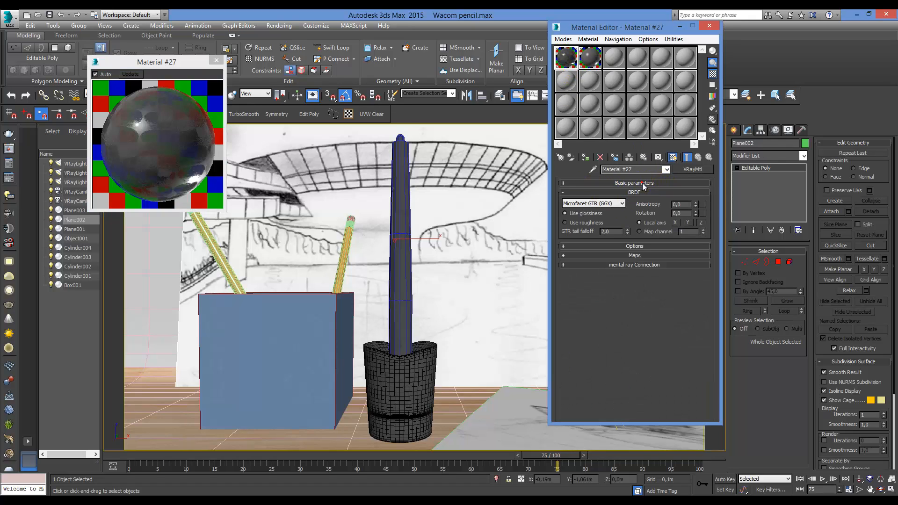
click(652, 193)
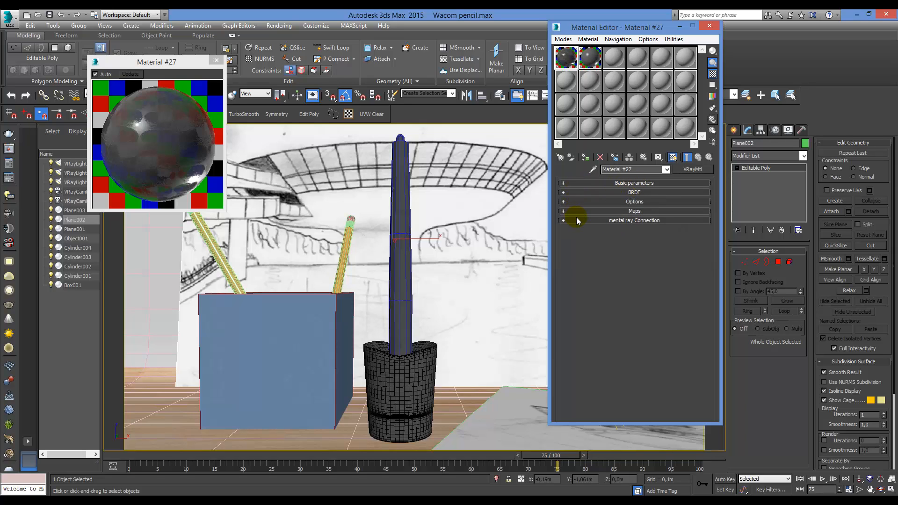
click(640, 184)
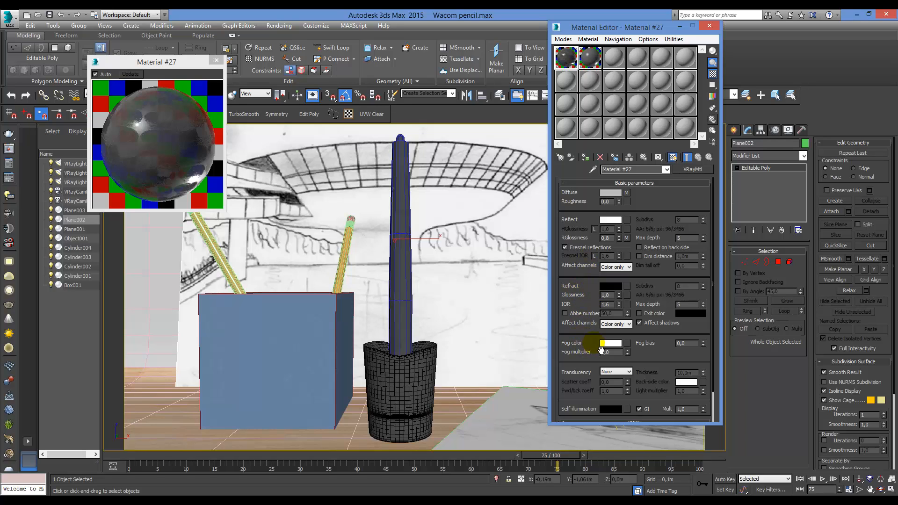
drag(601, 349, 611, 229)
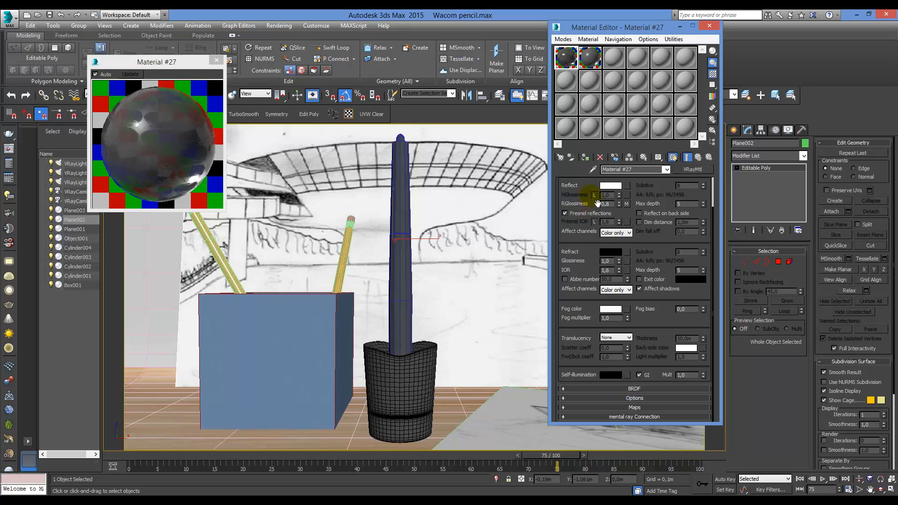
drag(590, 253, 574, 354)
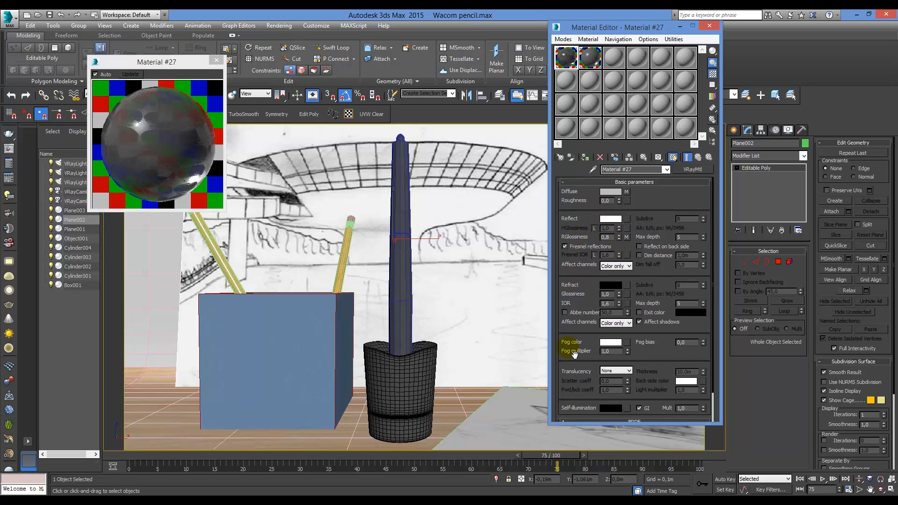
click(565, 183)
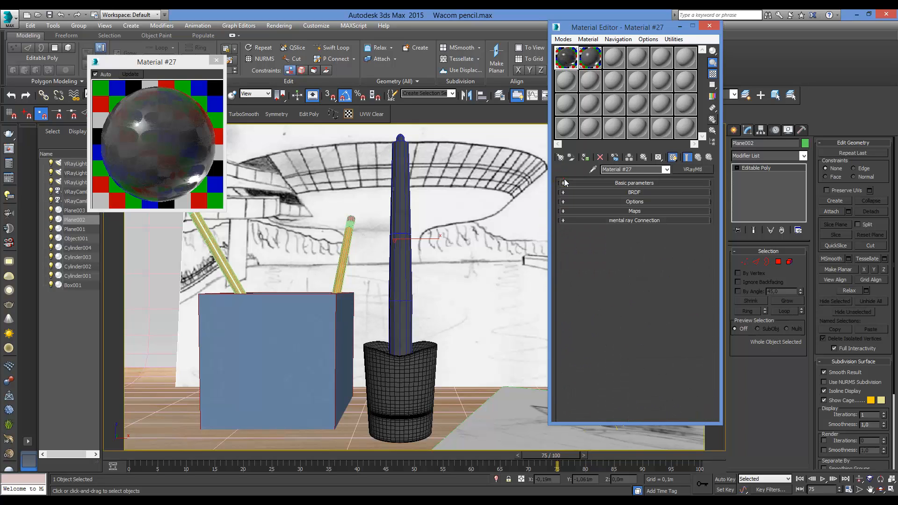
click(623, 183)
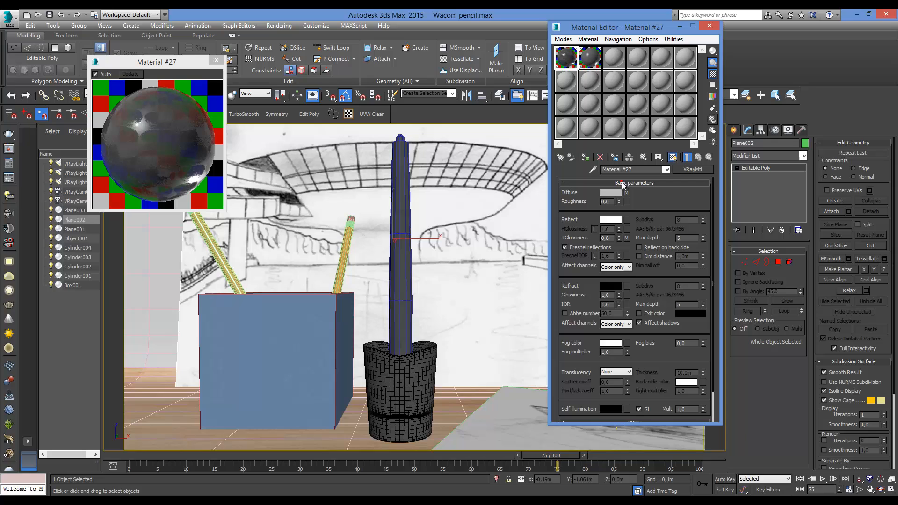
click(562, 183)
Set the BRDF type of Material #27 to Blinn and enlarge its preview window
click(644, 192)
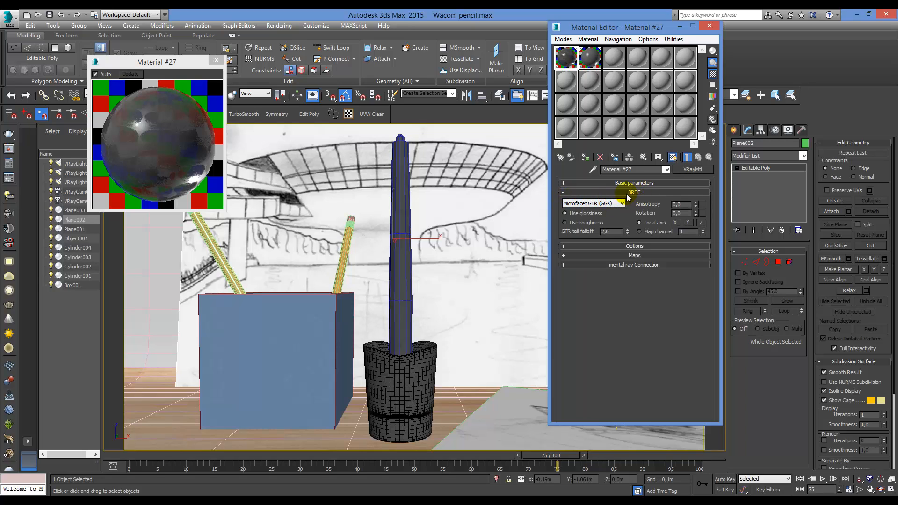
click(612, 205)
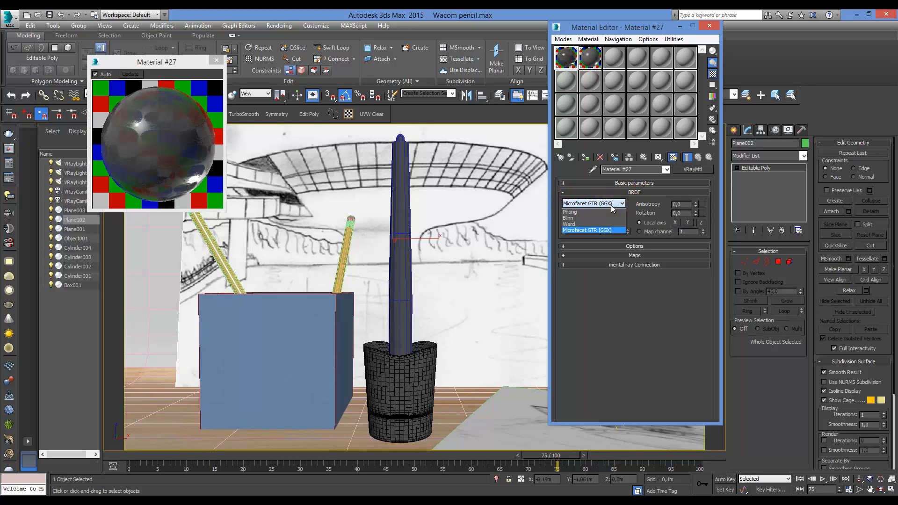
click(568, 218)
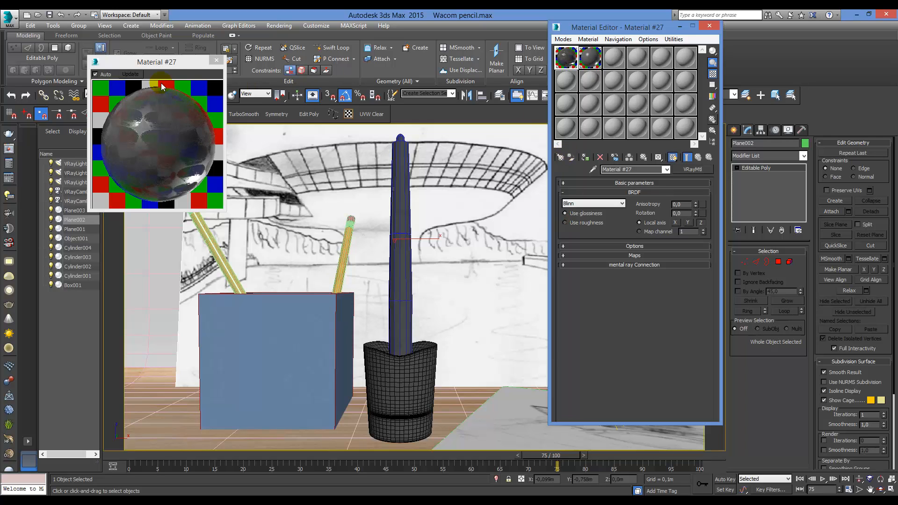
click(172, 68)
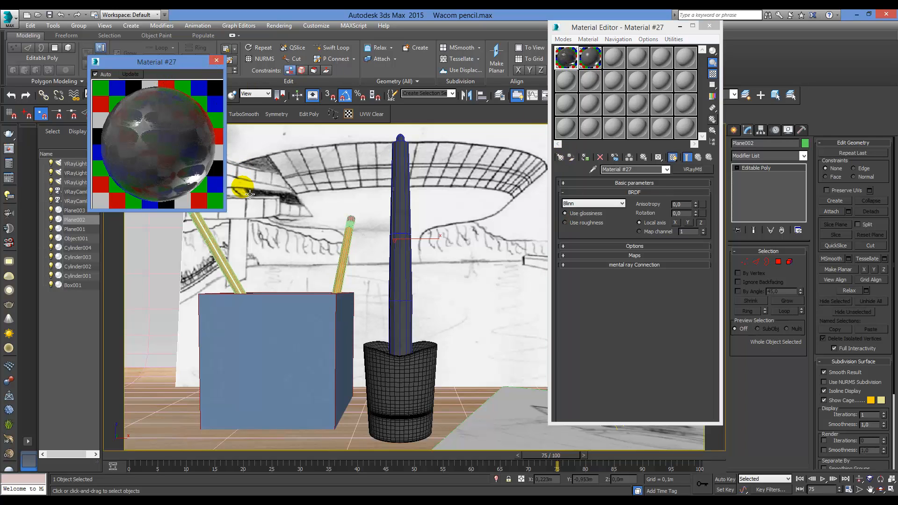
drag(224, 214, 346, 331)
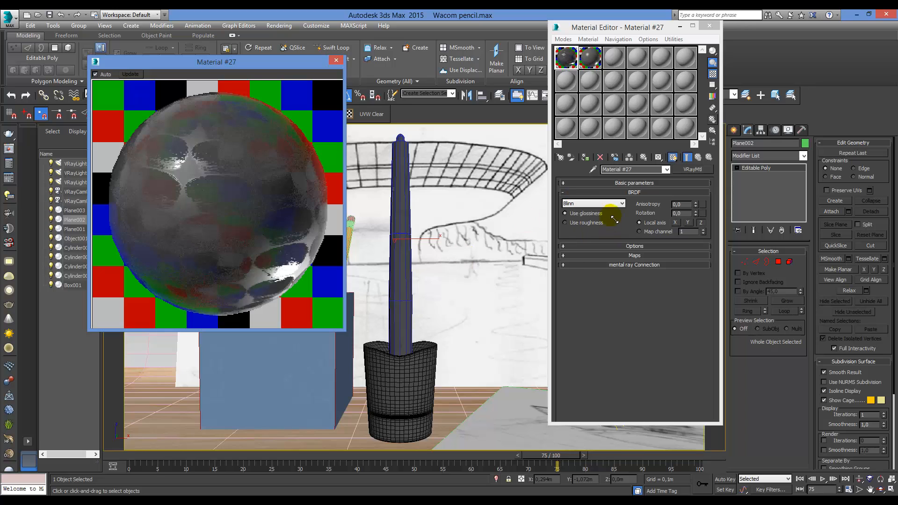
Try the Ward and Phong BRDF types on Material #27 to compare their highlights in the preview
click(610, 206)
click(580, 224)
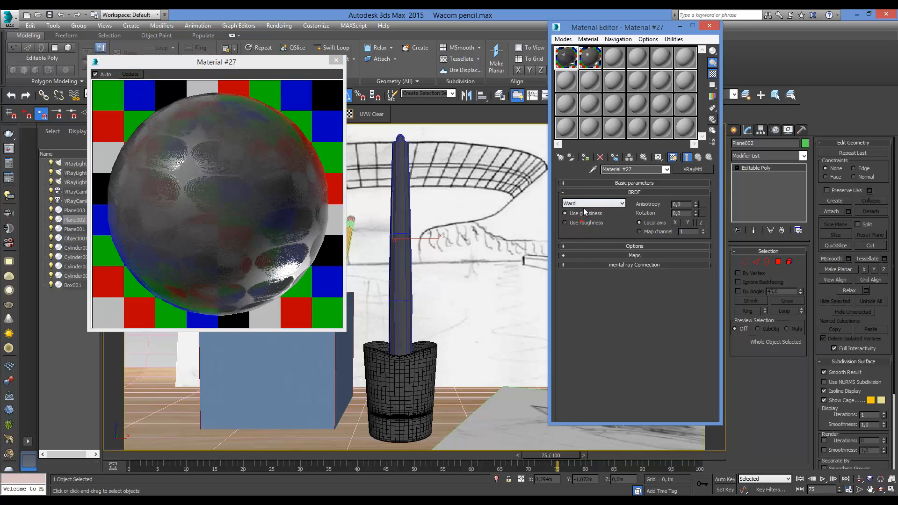
click(588, 206)
click(577, 211)
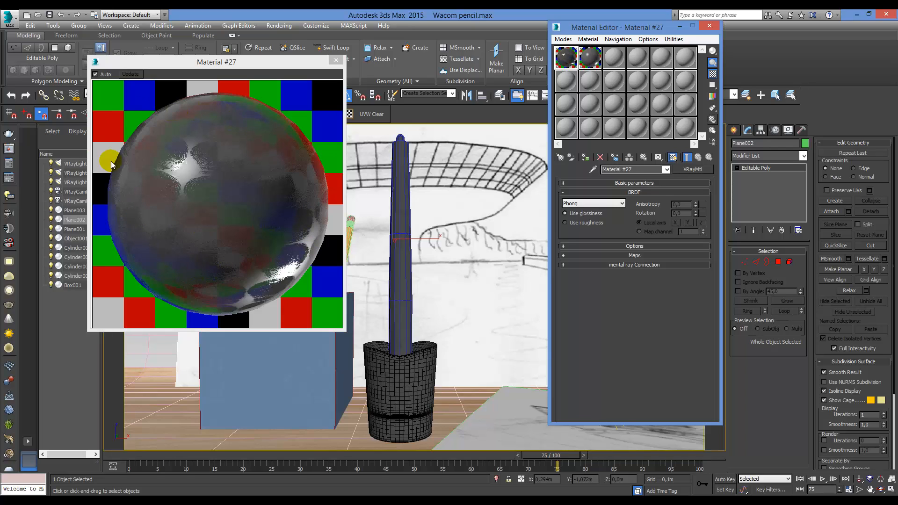
Set the BRDF type of Material #27 to Microfacet GTR (GGX) and move its preview nearer the middle of the viewport
click(597, 204)
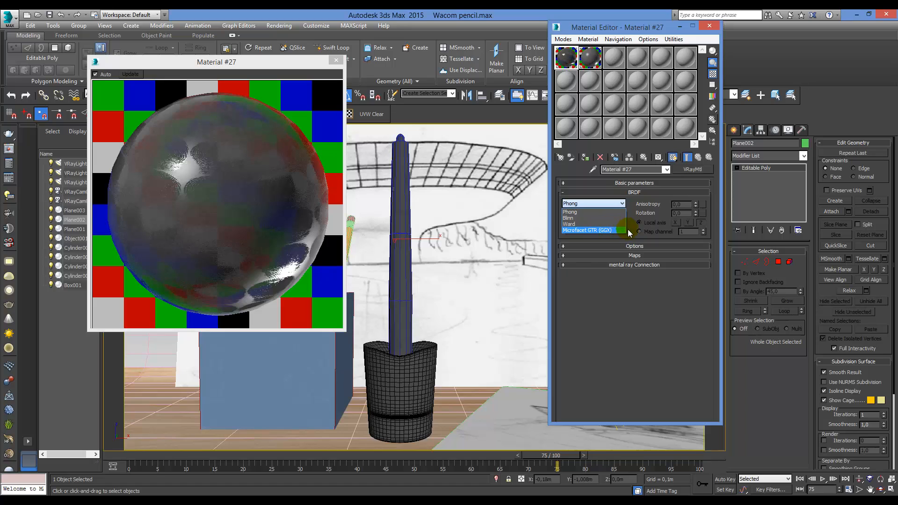
click(598, 230)
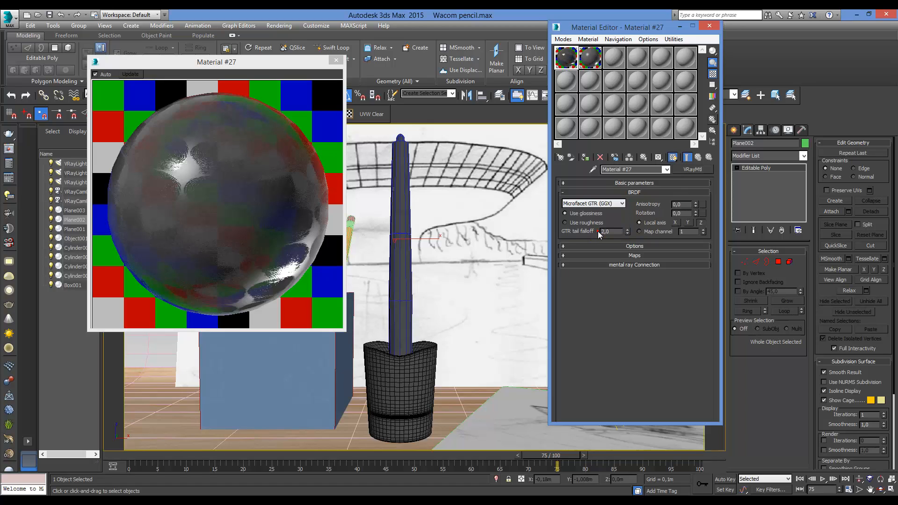
click(170, 212)
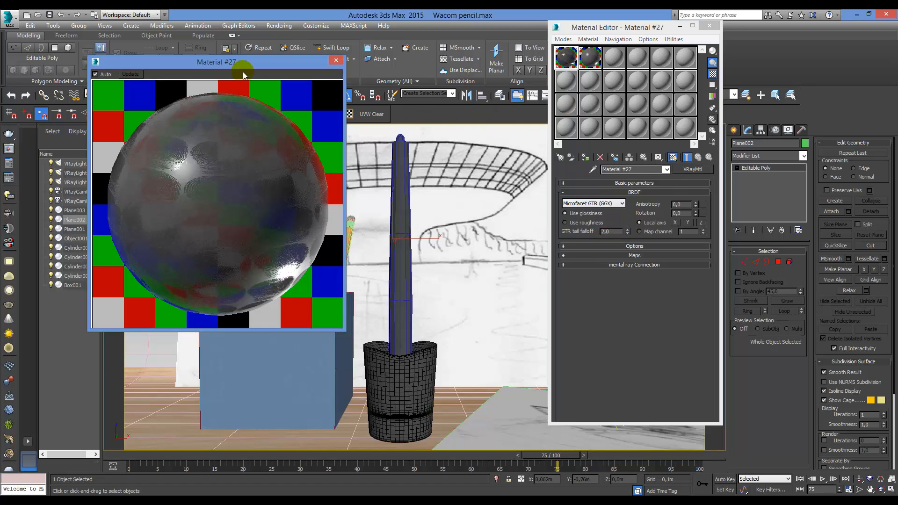
drag(255, 63, 302, 134)
Keep Microfacet GTR (GGX) as the BRDF type of Material #27 and close its enlarged preview
click(594, 203)
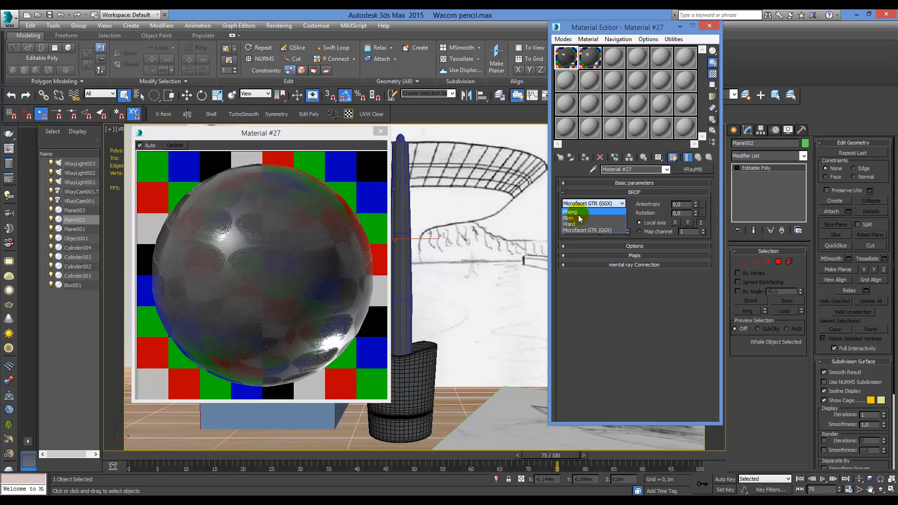
click(594, 229)
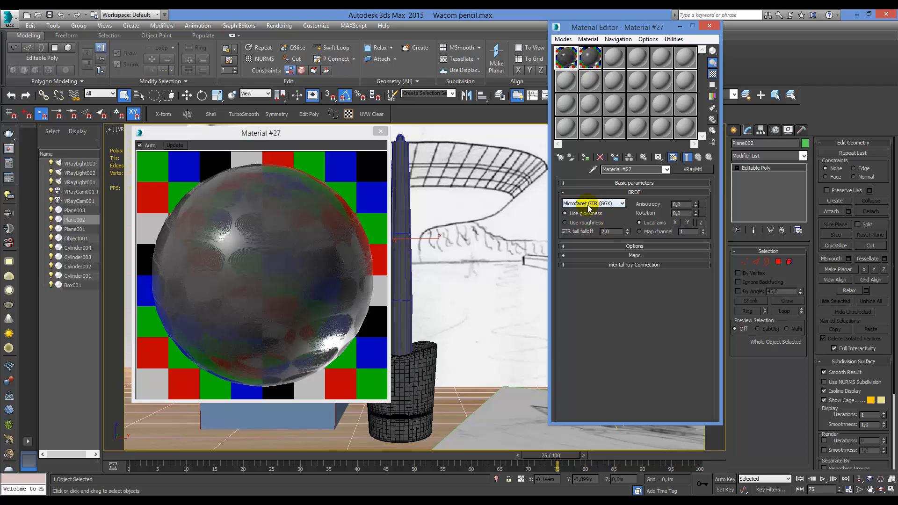
click(616, 205)
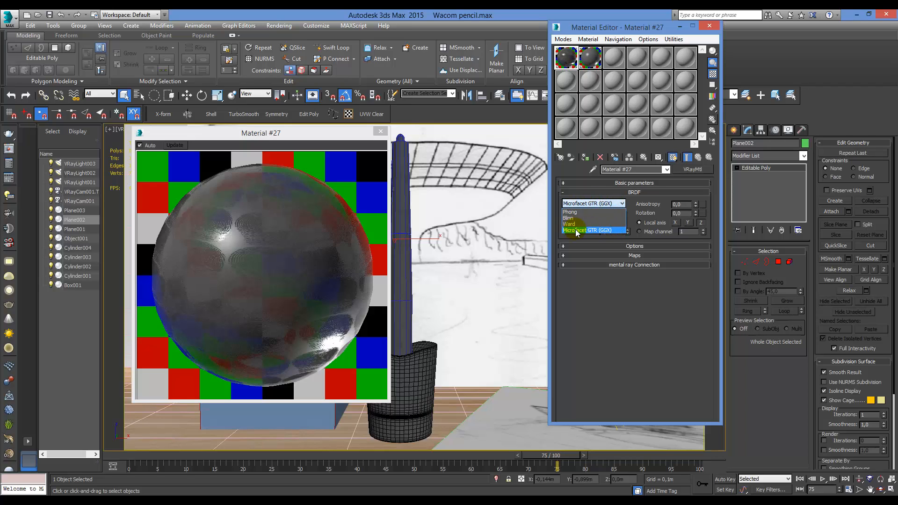
click(594, 231)
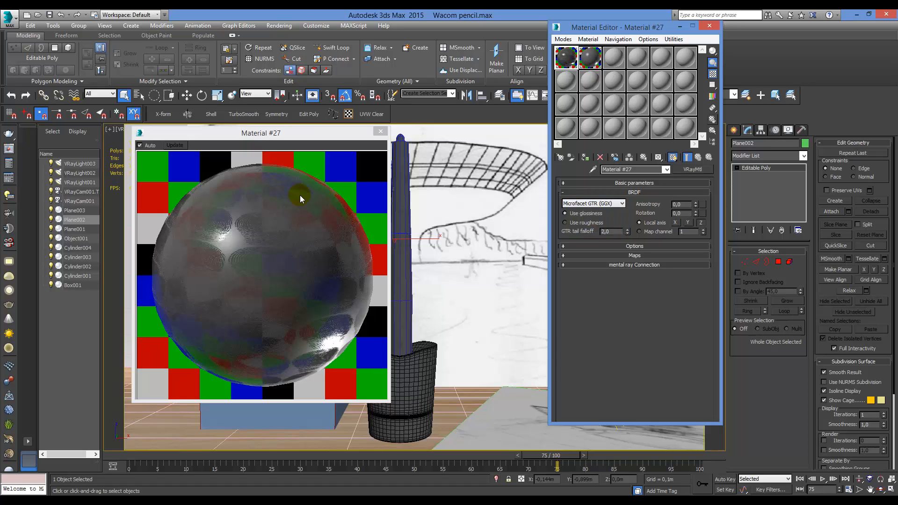
click(380, 131)
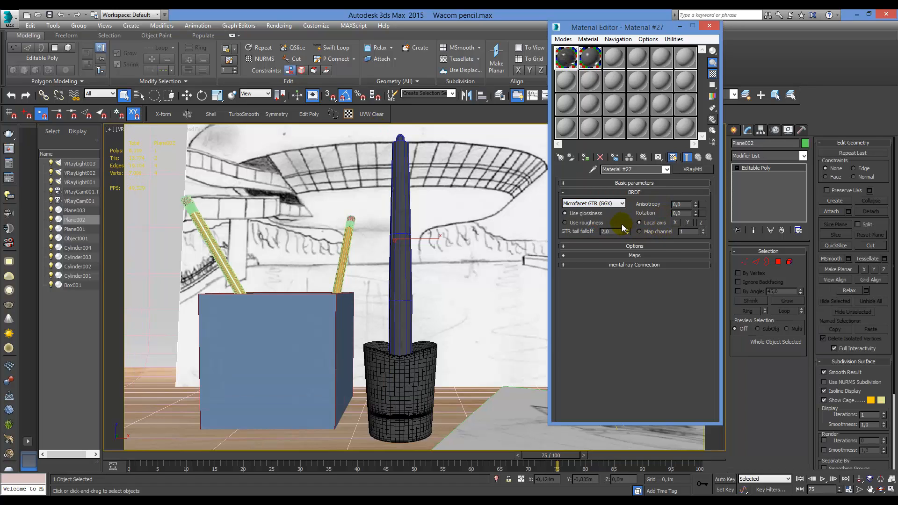
Examine the Options and Maps settings of Material #27, including the composite map assigned to its diffuse channel
click(650, 194)
click(638, 203)
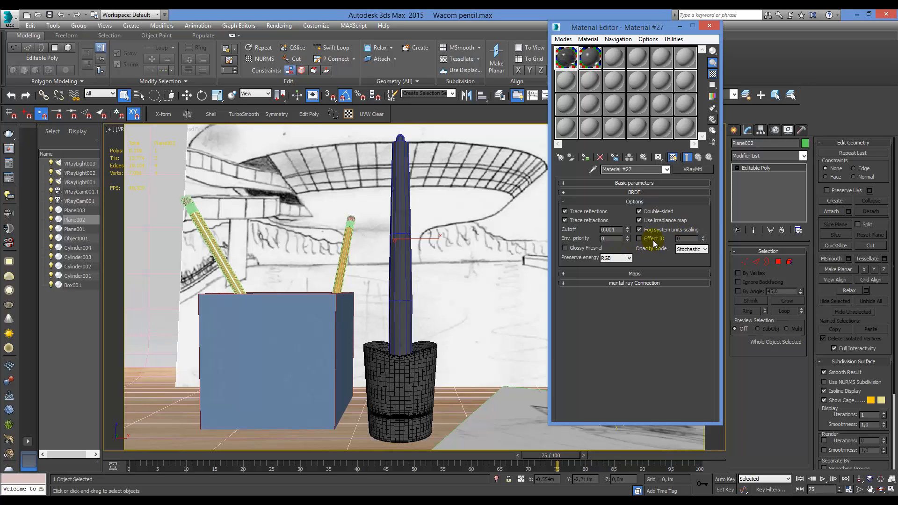
click(640, 201)
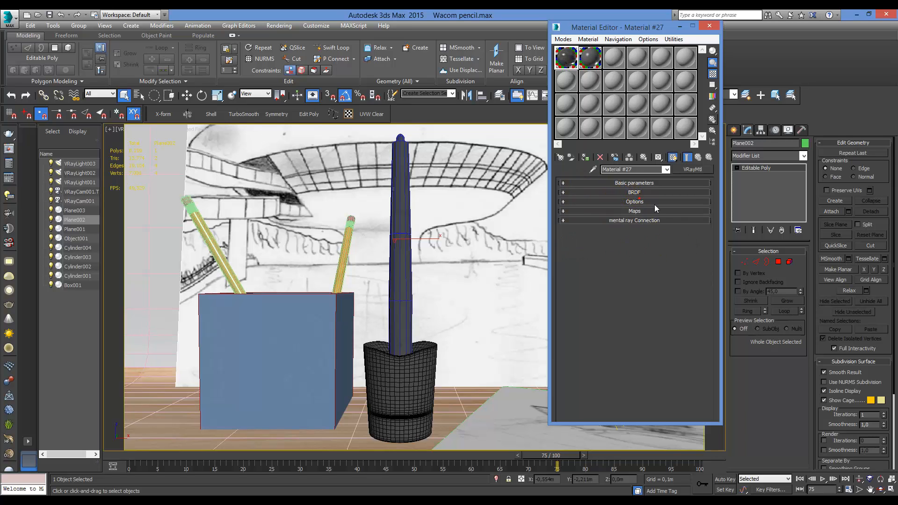
click(647, 213)
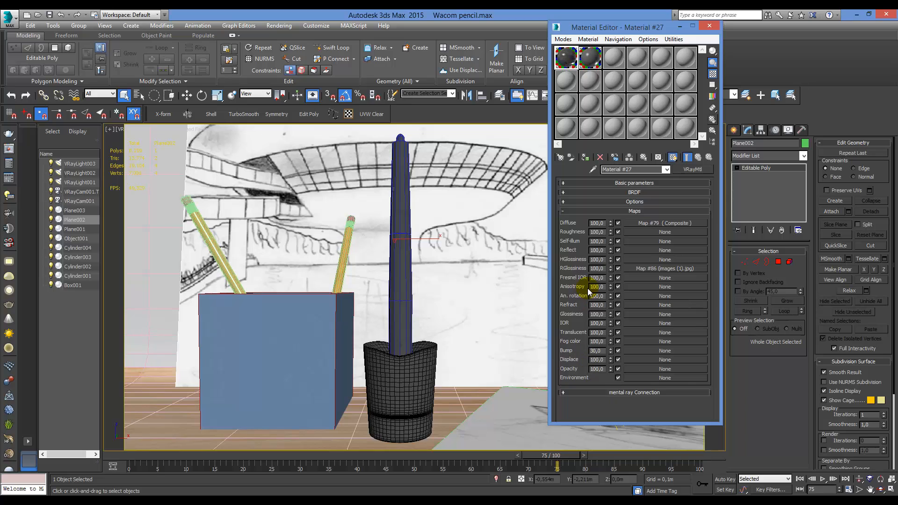
click(678, 223)
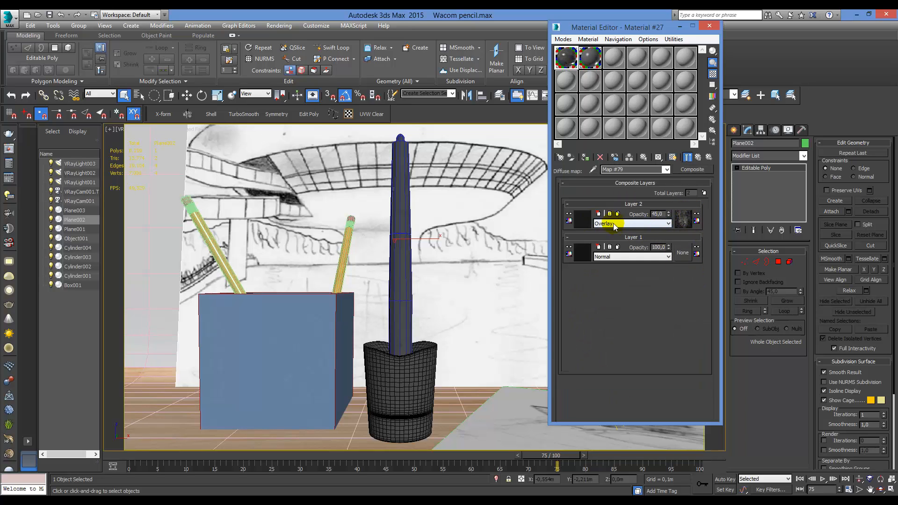
click(708, 158)
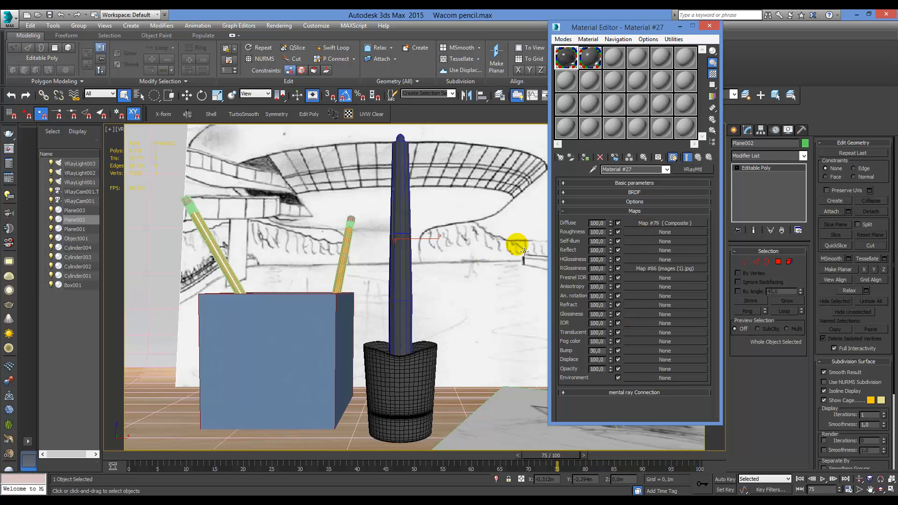
click(621, 211)
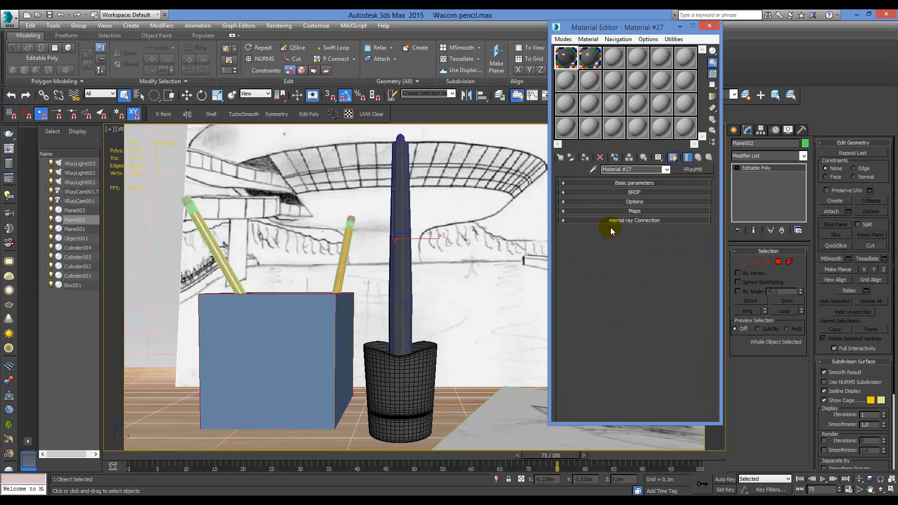
Examine the mental ray Connection settings of Material #27 and check its map list again
click(625, 221)
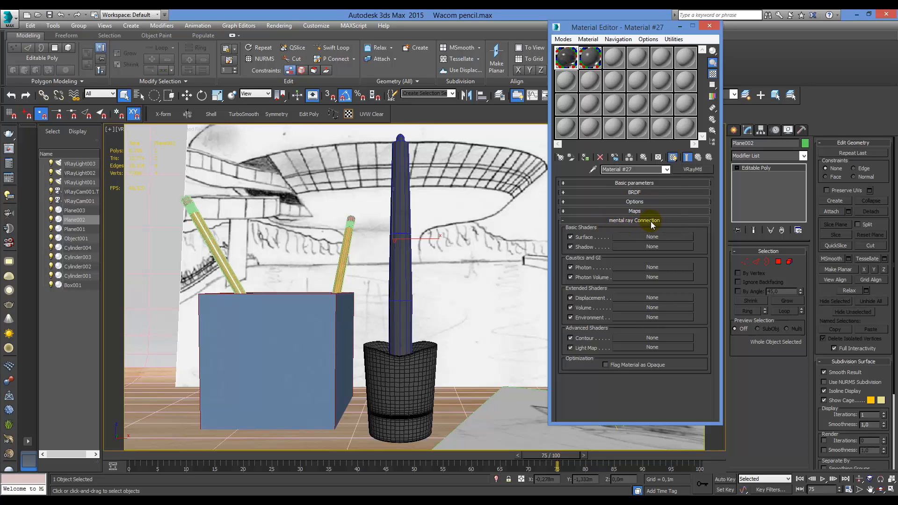
click(659, 221)
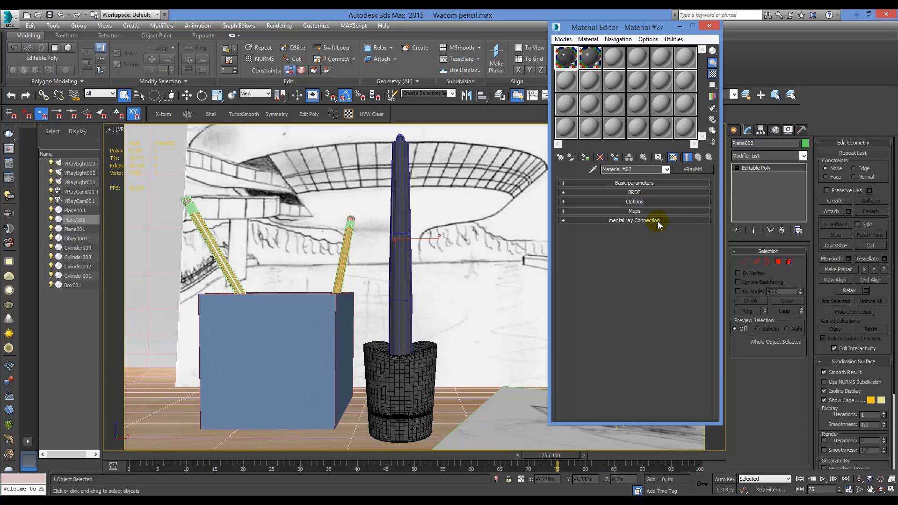
click(563, 221)
click(564, 221)
click(668, 221)
click(668, 221)
click(639, 211)
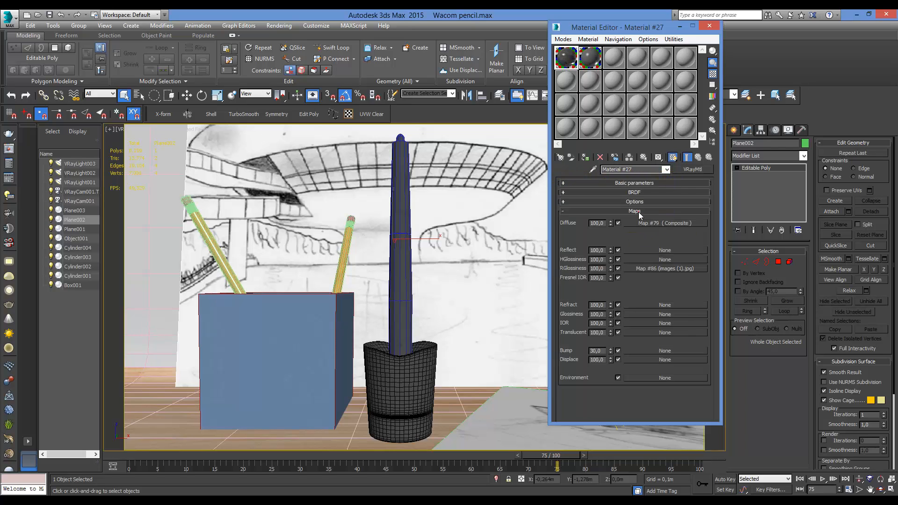
click(639, 212)
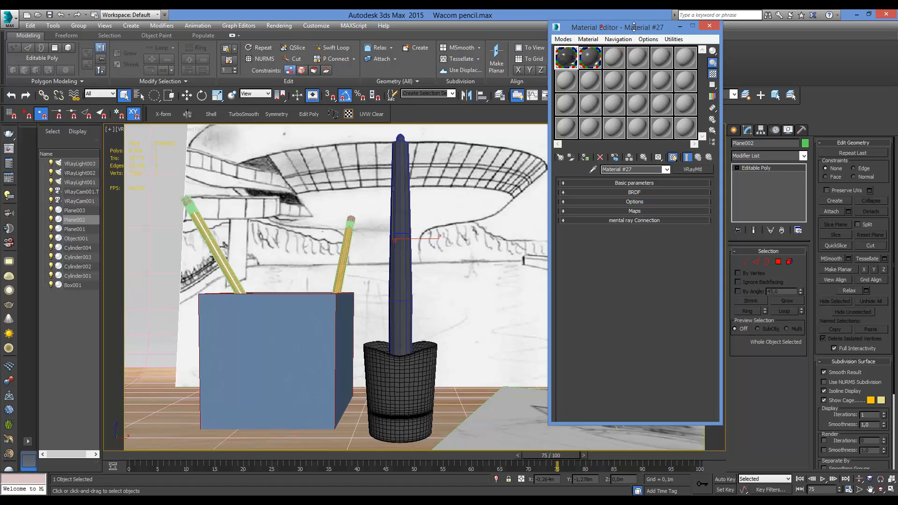
Move the Material Editor clear of the pencil model and switch it to Slate mode
drag(634, 26, 718, 39)
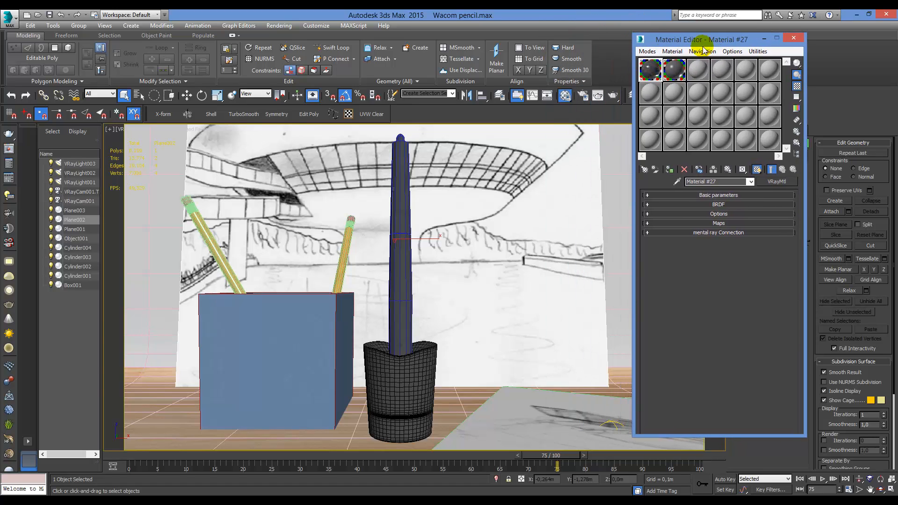
click(648, 51)
click(603, 76)
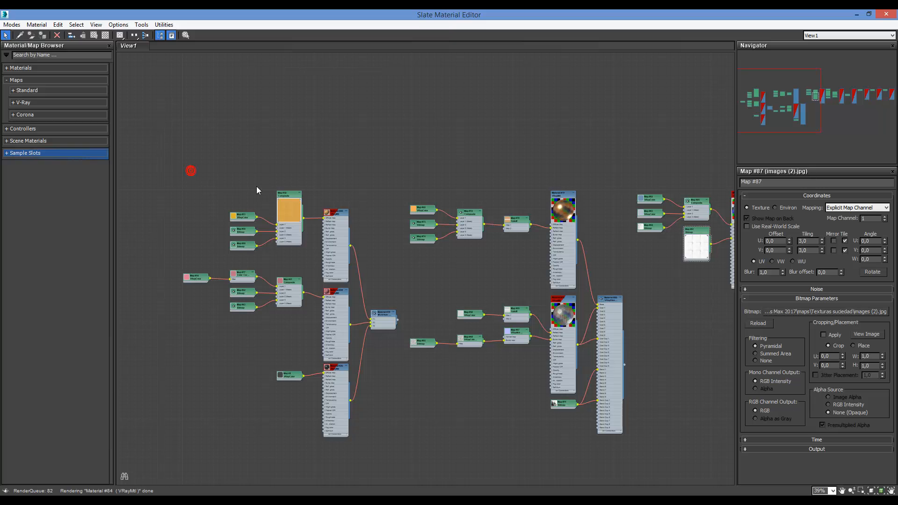
Examine the scene's material node graph in View1 and the materials stored in the sample slots
scroll(398, 198, down, 8)
scroll(516, 193, up, 5)
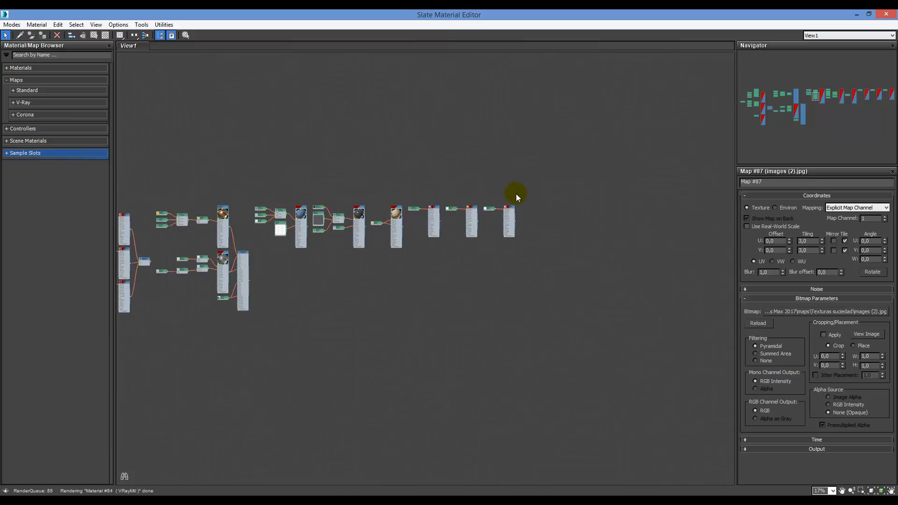
scroll(503, 208, up, 10)
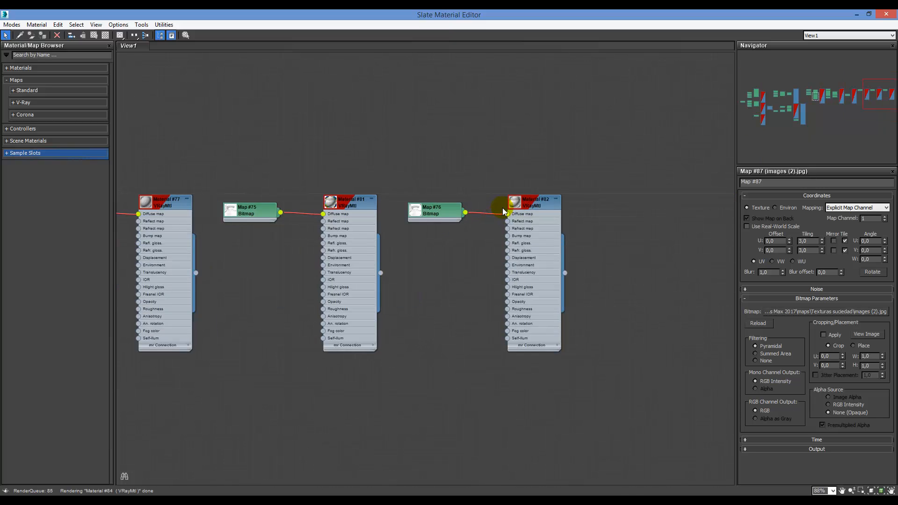
click(14, 154)
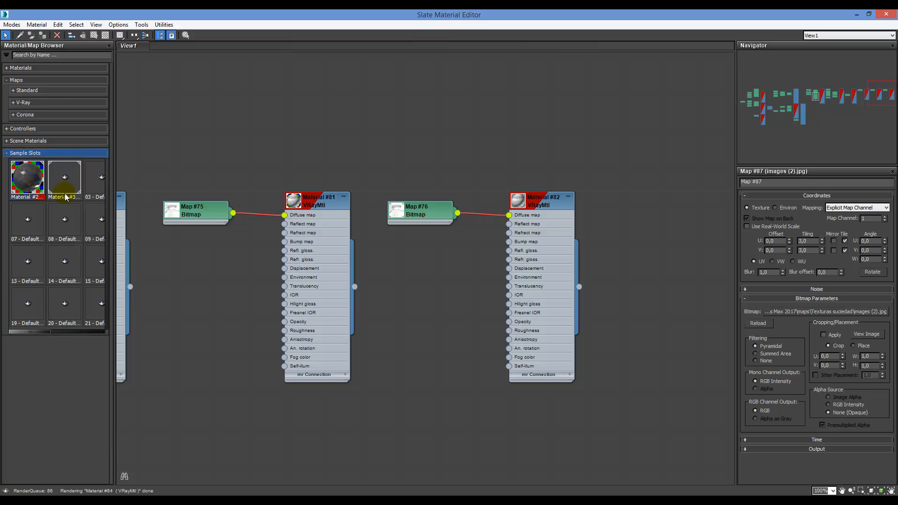
click(13, 154)
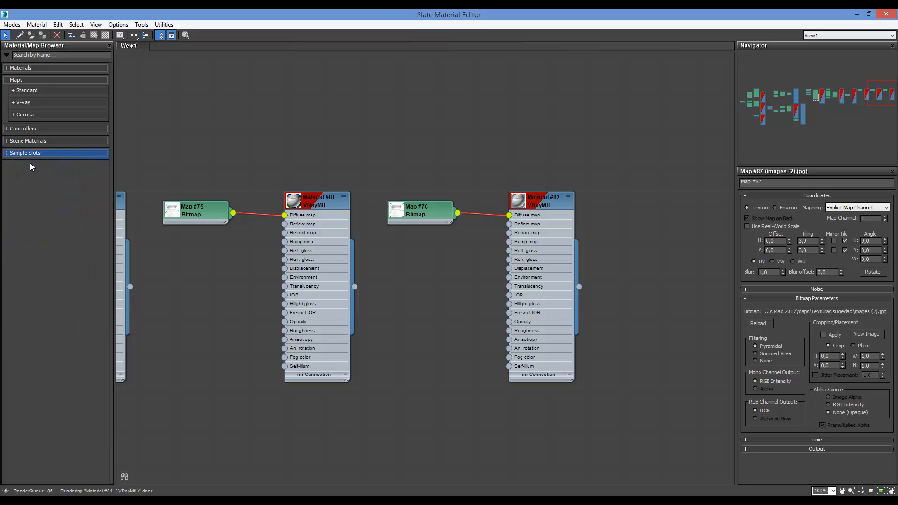
scroll(666, 285, down, 3)
scroll(666, 284, down, 5)
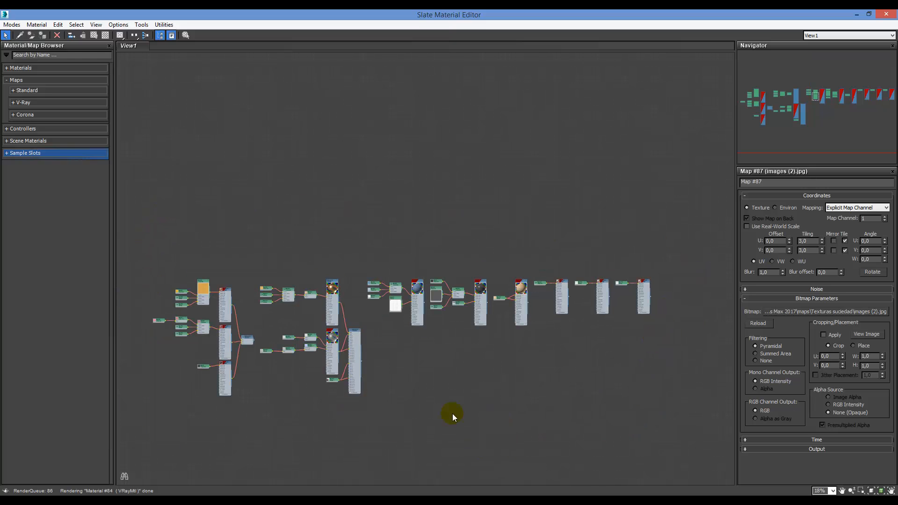
scroll(124, 131, up, 2)
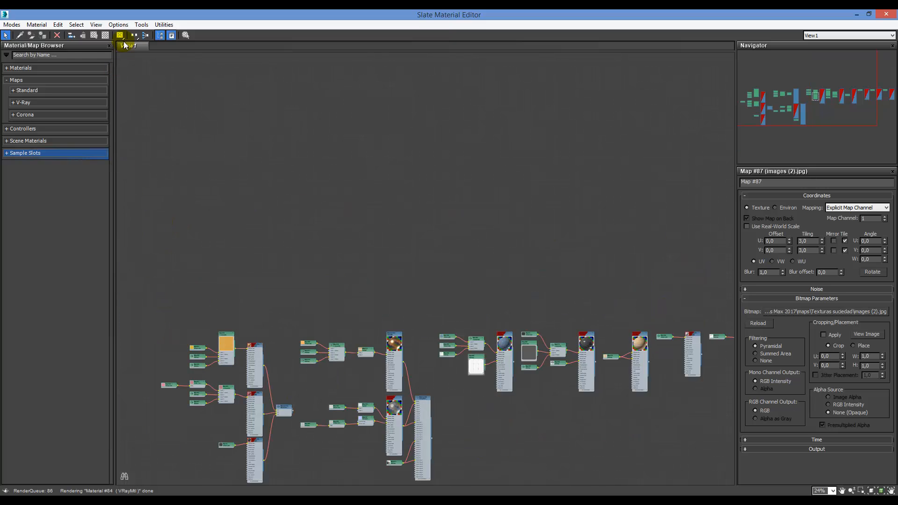
Rename the node view View1 as MATERIALES DE LA ESCENA
right_click(134, 45)
click(169, 58)
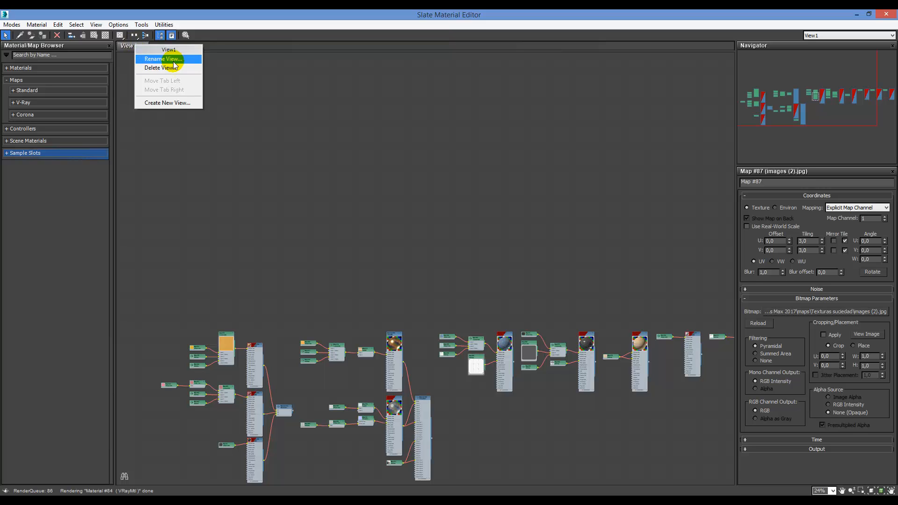
key(Caps_Lock)
text(MATER)
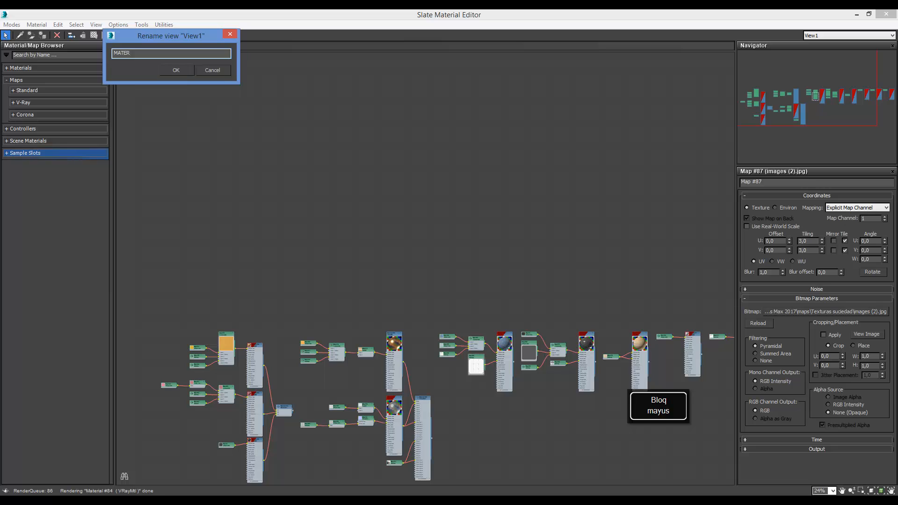
text(IALES DE LA SCENA)
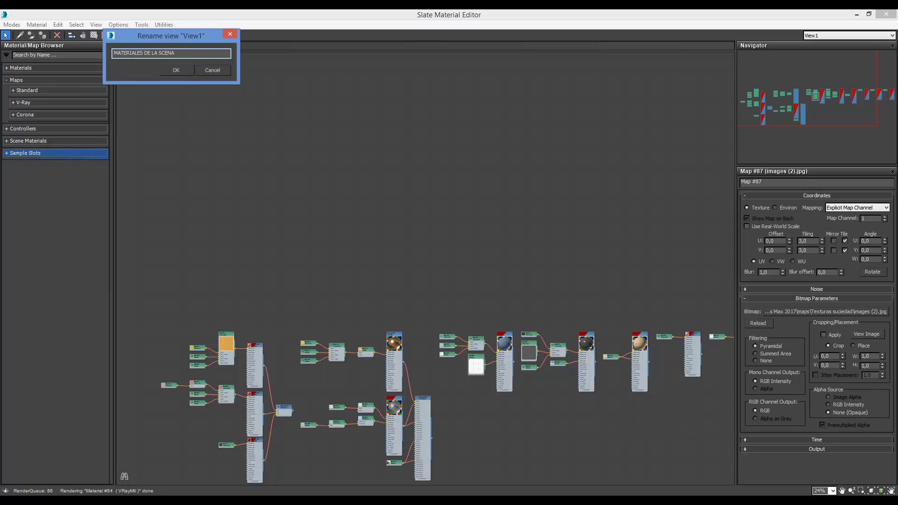
key(BackSpace)
key(BackSpace)
key(BackSpace)
key(BackSpace)
key(BackSpace)
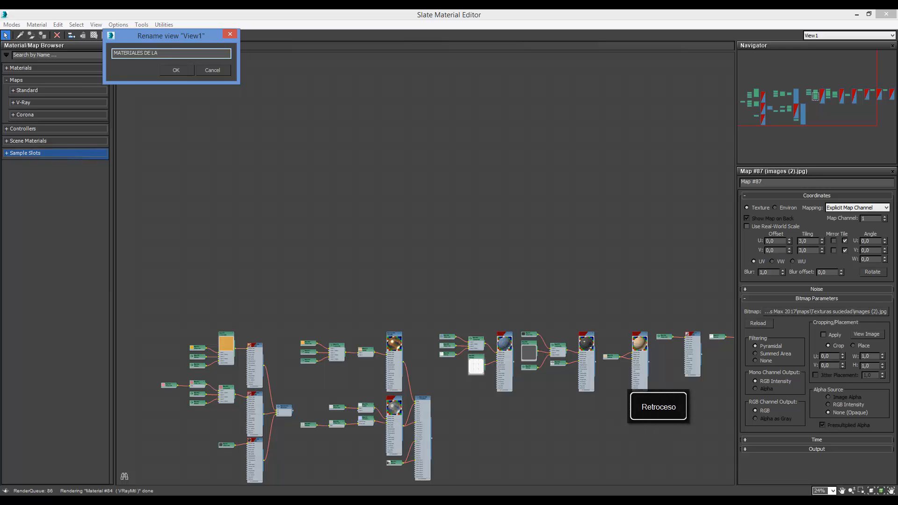
text(SCENA)
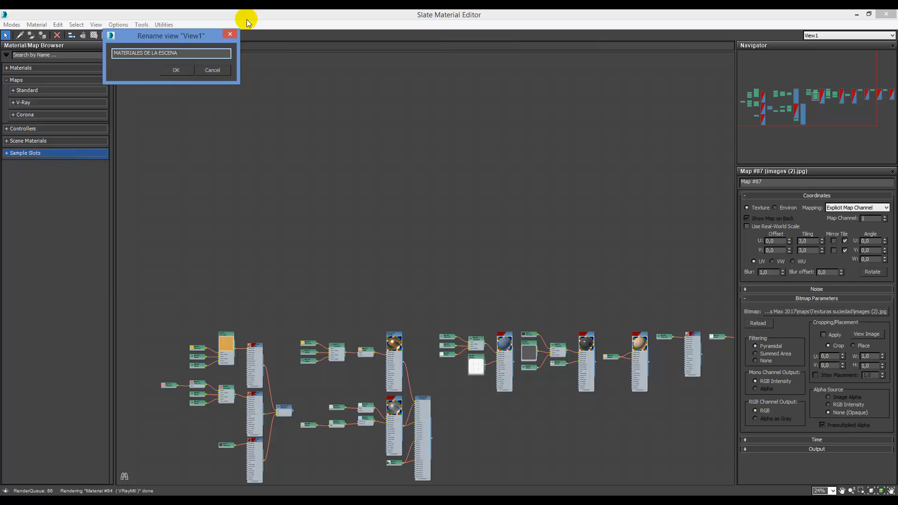
click(173, 72)
Create a new node view named METALES
right_click(144, 48)
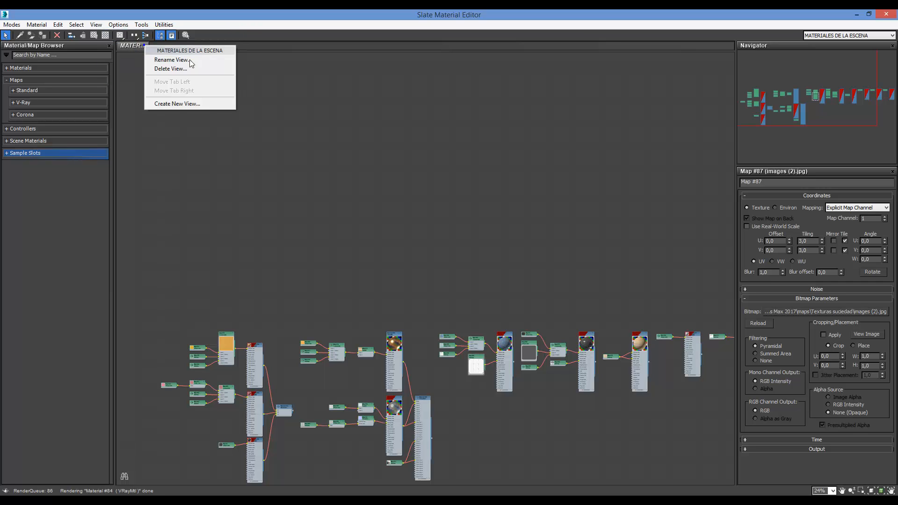
click(190, 104)
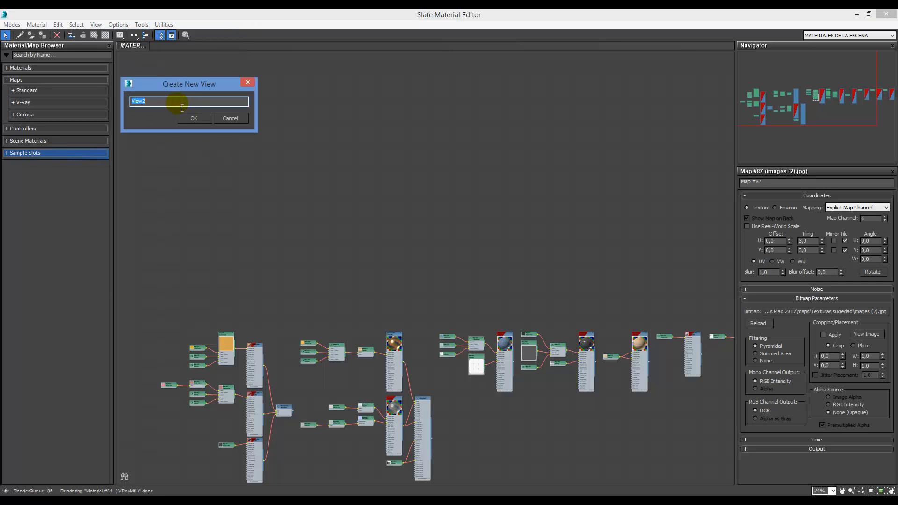
text(mET)
key(BackSpace)
key(BackSpace)
key(BackSpace)
key(BackSpace)
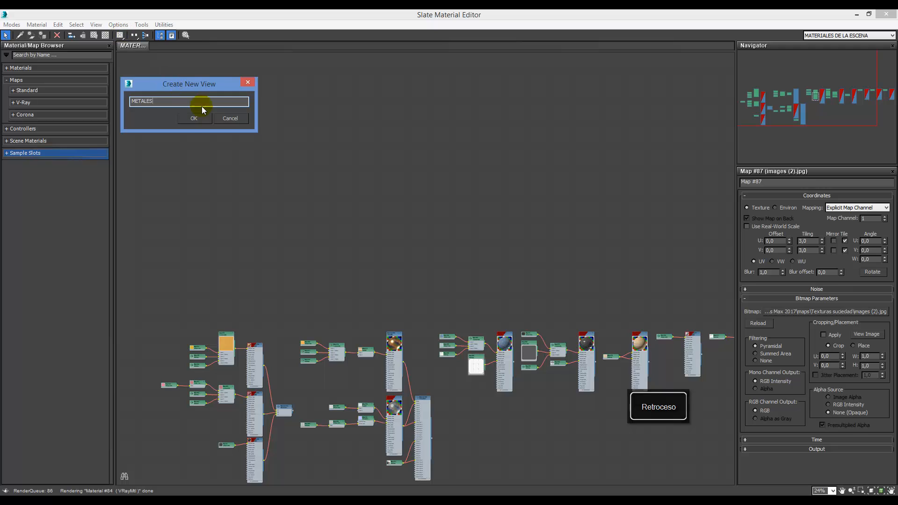
click(194, 118)
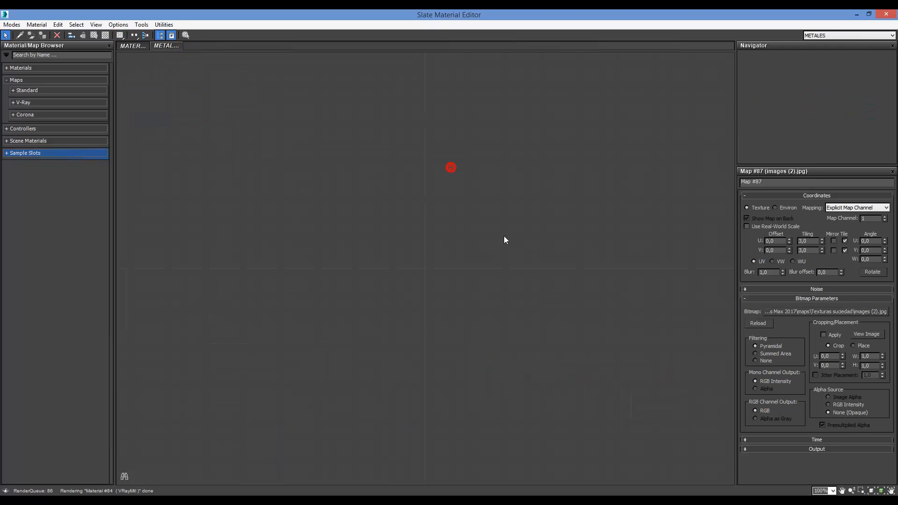
Compare the MATERIALES DE LA ESCENA and METALES views, finishing in METALES, and check the sample slots
click(135, 47)
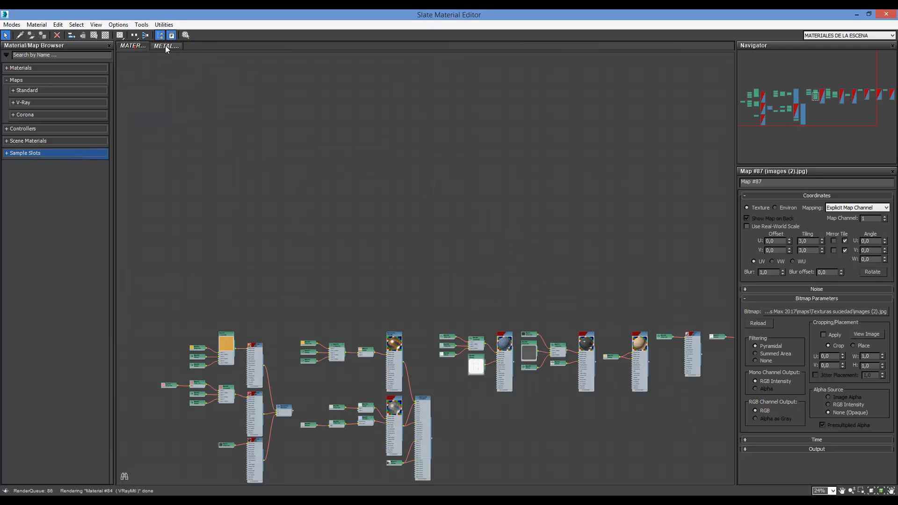
click(165, 46)
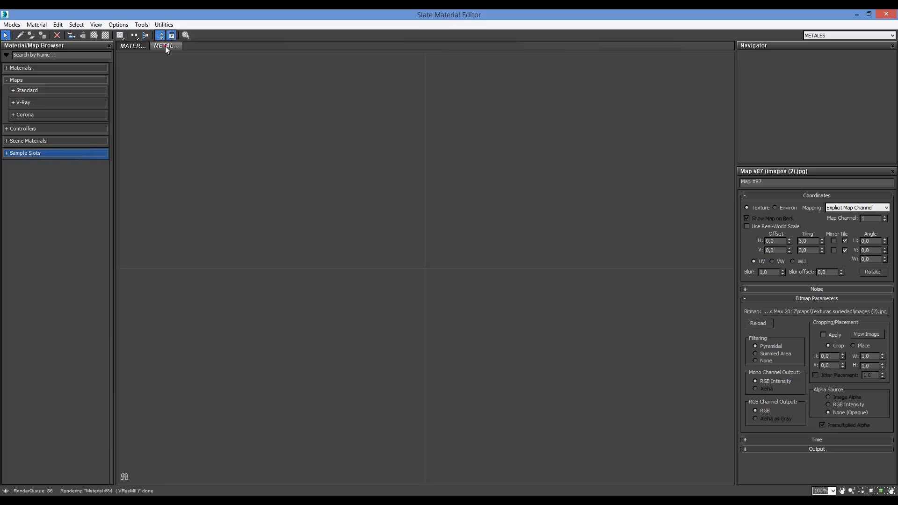
click(19, 155)
click(30, 153)
Create a new node view named MADERAS
right_click(182, 45)
click(229, 49)
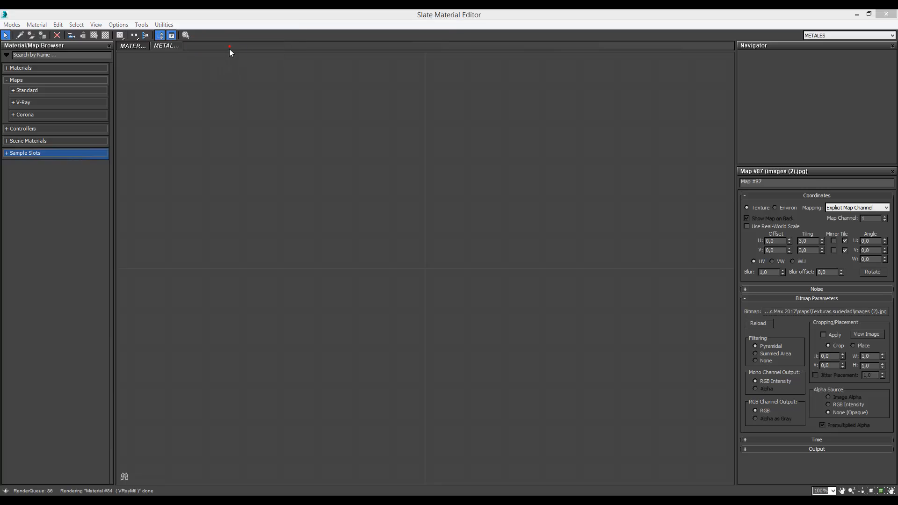
text(mADE)
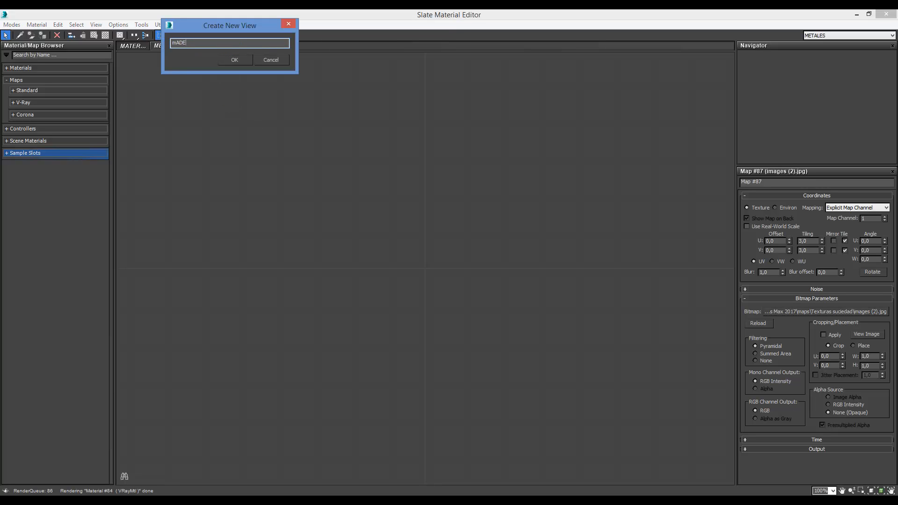
text(R)
key(BackSpace)
key(BackSpace)
key(BackSpace)
key(BackSpace)
key(BackSpace)
text(m)
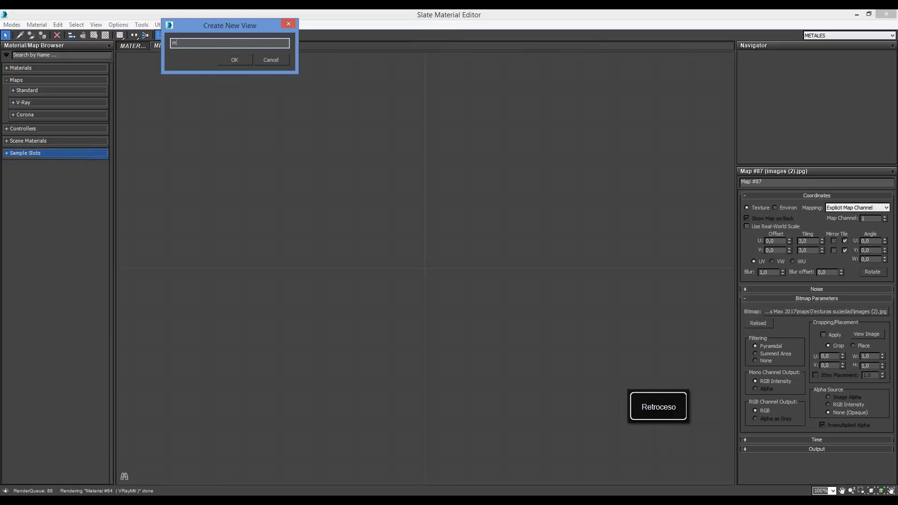
text(aderas)
key(Caps_Lock)
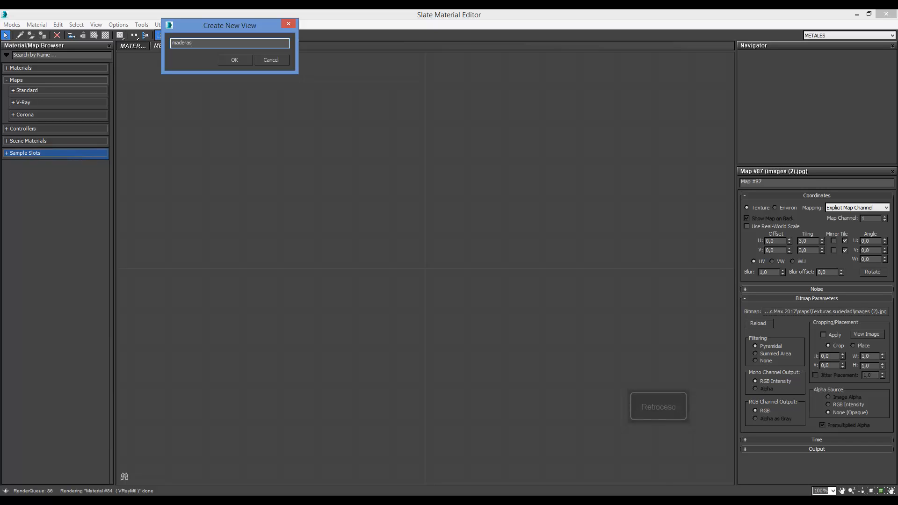
key(BackSpace)
key(BackSpace)
key(BackSpace)
key(BackSpace)
key(BackSpace)
key(BackSpace)
key(BackSpace)
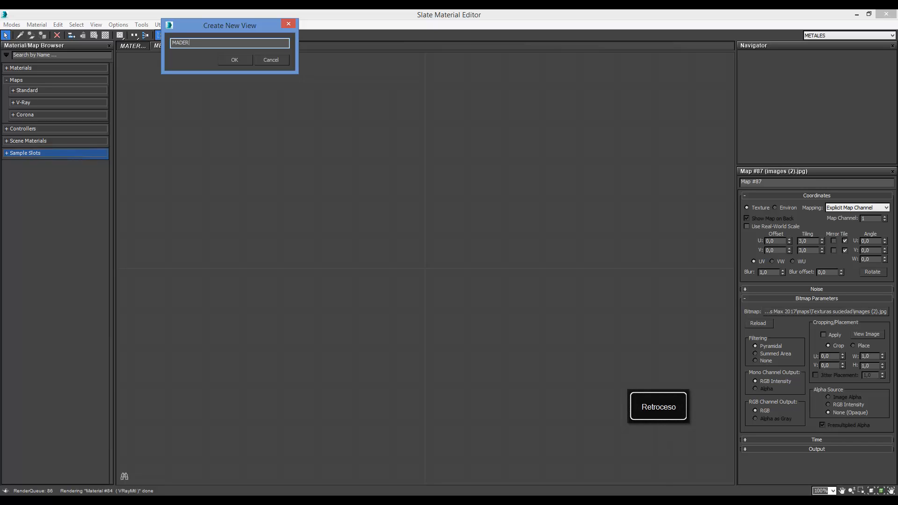
text(MADERAS)
click(239, 59)
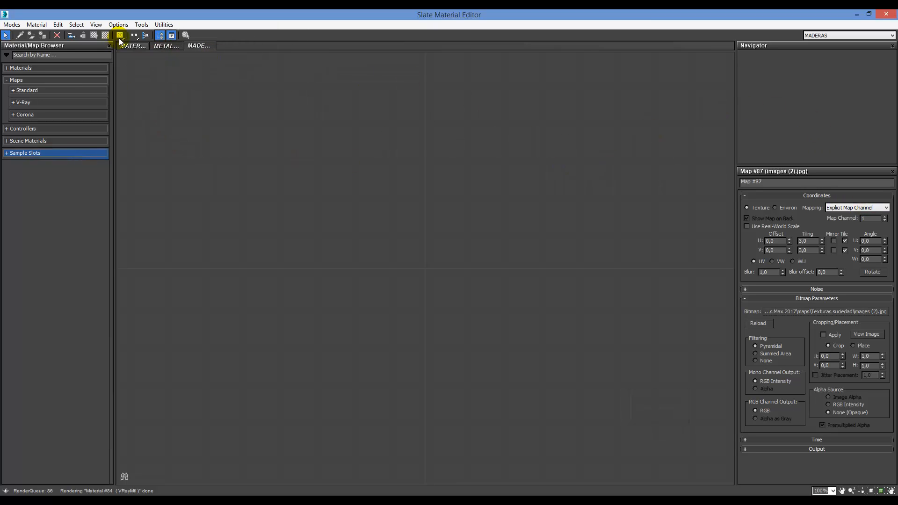
Display the parameters of Material #82 at the end of the graph in the MATERIALES DE LA ESCENA view
click(134, 45)
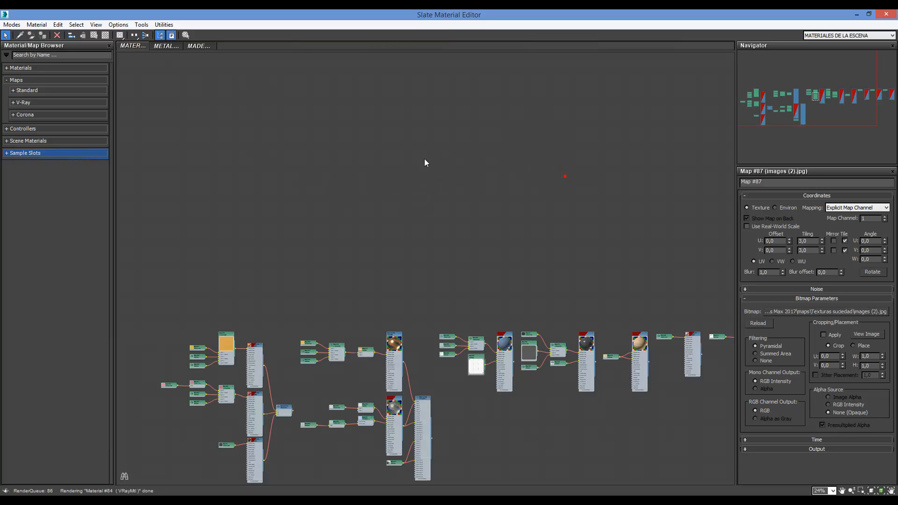
scroll(425, 161, down, 5)
scroll(450, 204, up, 9)
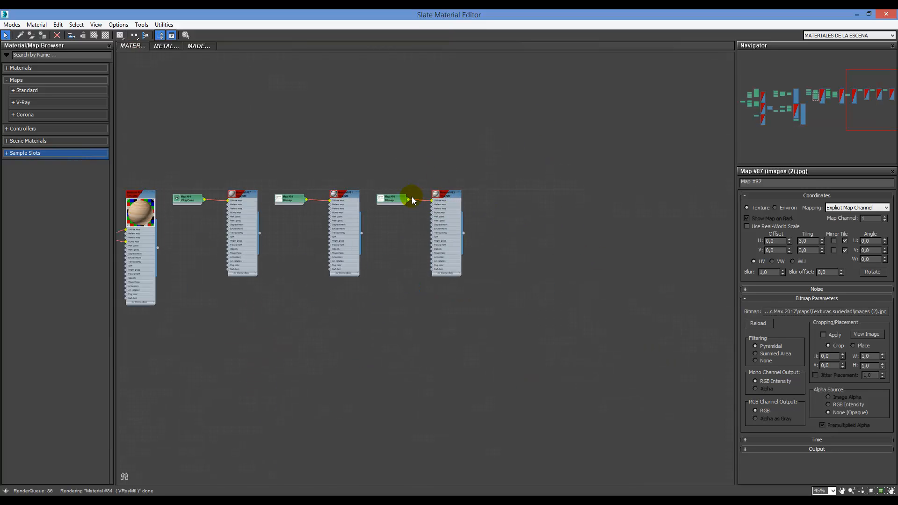
double_click(482, 199)
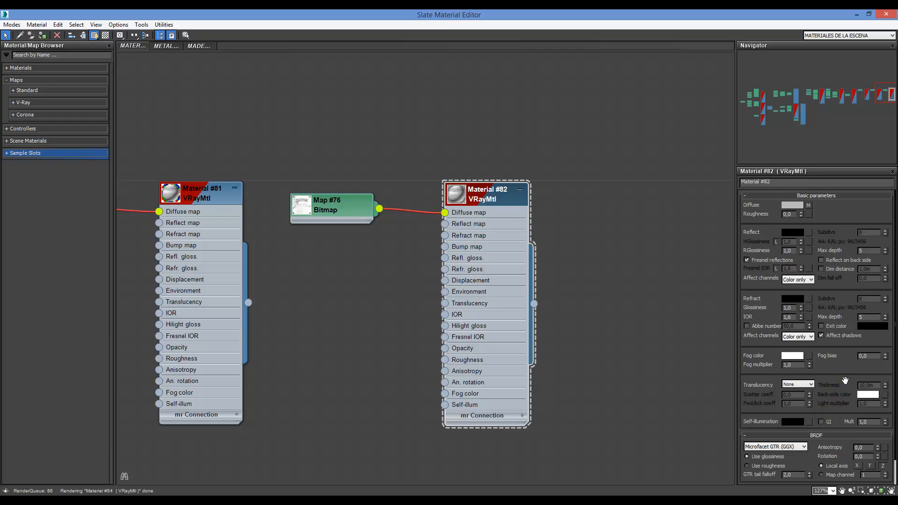
mouse_move(845, 380)
mouse_down()
mouse_move(848, 203)
mouse_move(795, 224)
mouse_move(810, 198)
mouse_move(831, 244)
mouse_up()
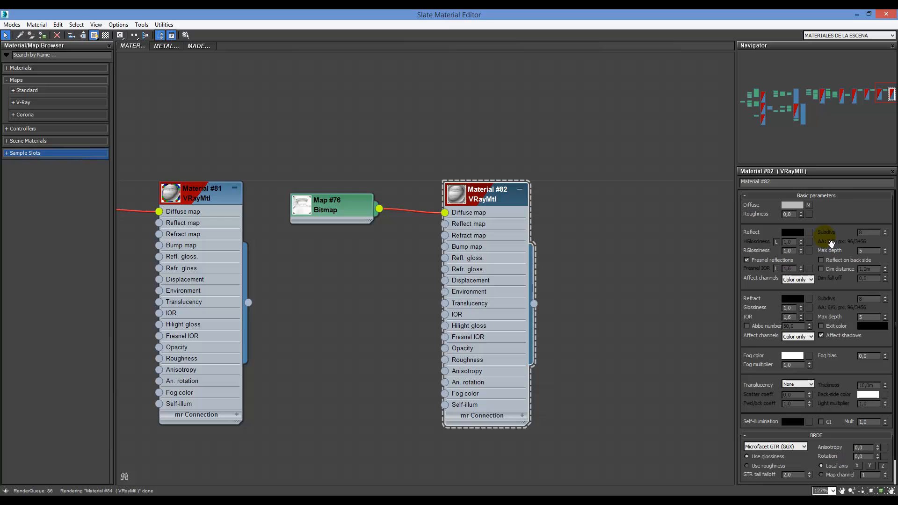
Collapse the Basic parameters and BRDF rollouts of Material #82, leaving all its parameter rollouts closed
click(847, 195)
click(846, 205)
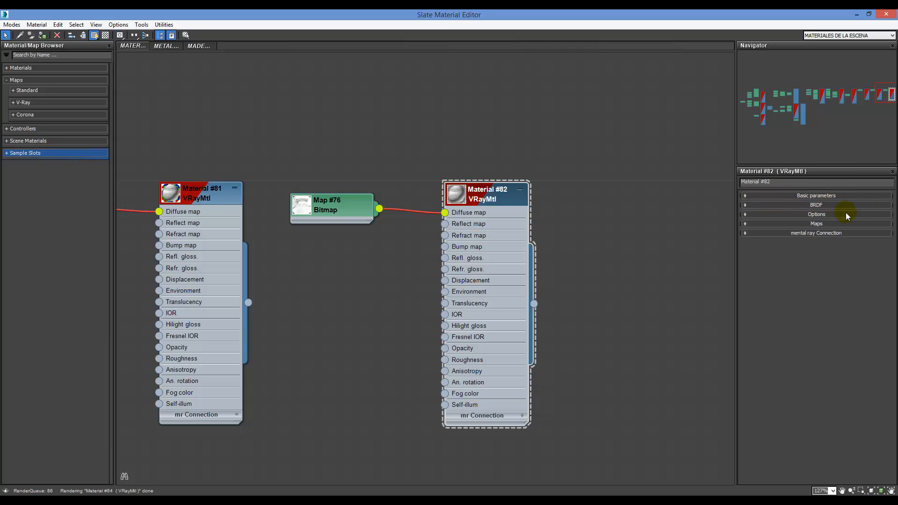
click(798, 226)
click(809, 225)
click(818, 232)
click(818, 230)
click(354, 271)
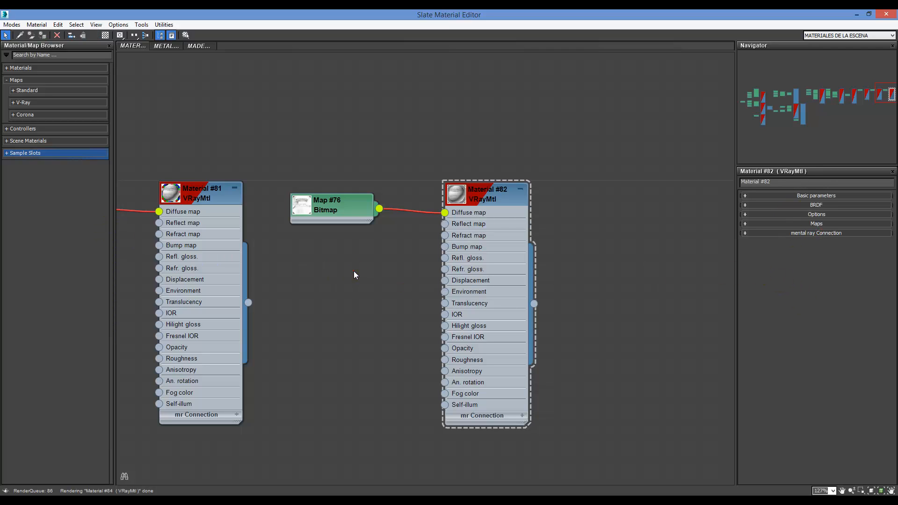
Check the Sample Slots and Materials groups of the Material/Map Browser, and collapse the Maps group
click(36, 151)
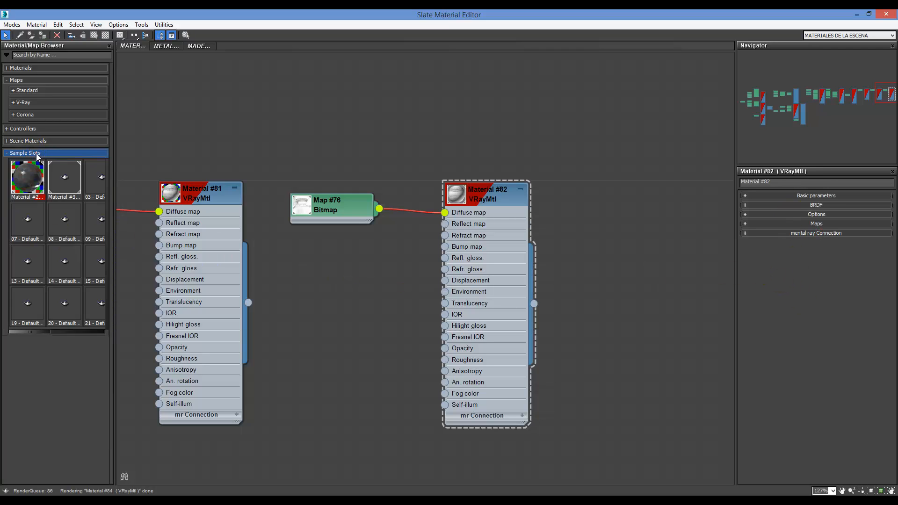
click(37, 153)
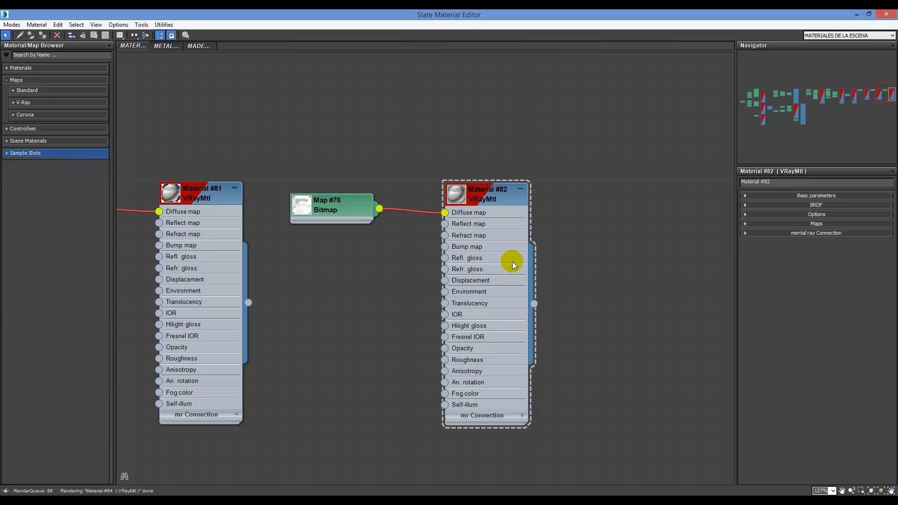
click(34, 69)
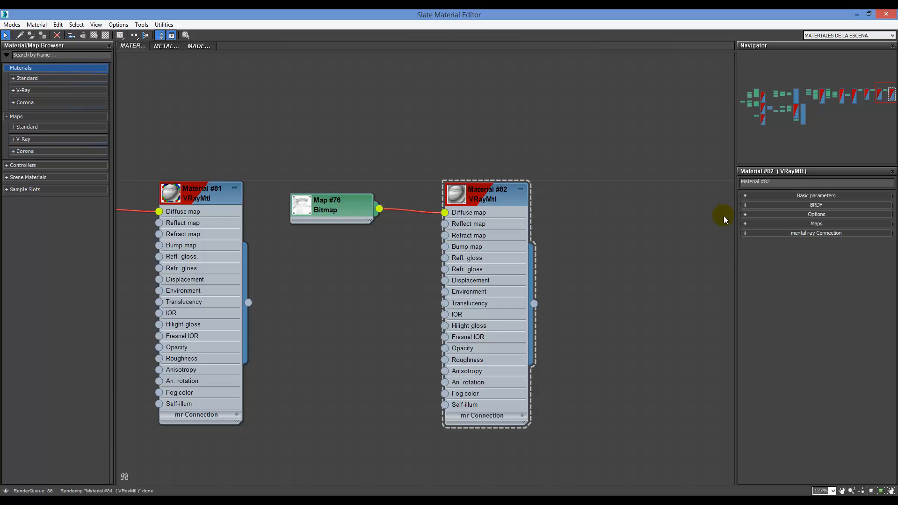
click(7, 70)
click(21, 81)
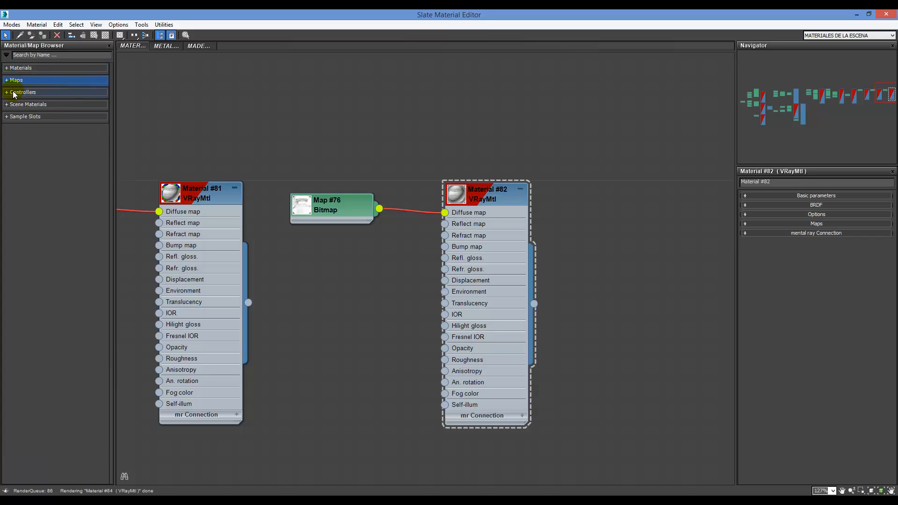
Examine the Controllers, Scene Materials and Sample Slots groups of the Material/Map Browser, closing each one after viewing
click(7, 94)
click(9, 94)
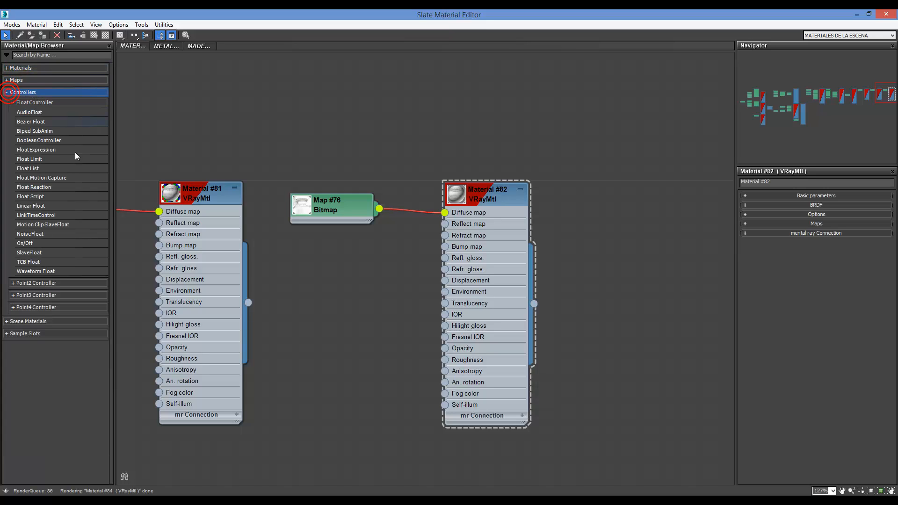
click(39, 93)
click(57, 104)
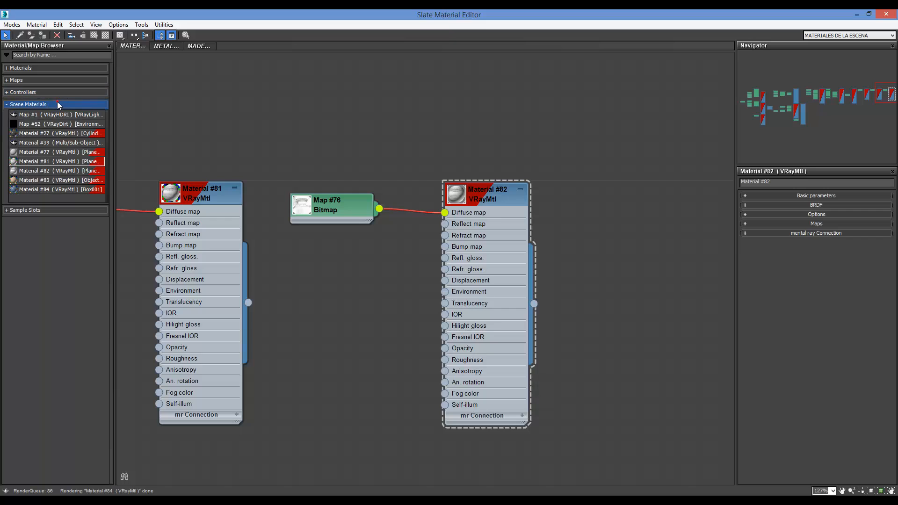
click(50, 104)
click(32, 103)
click(43, 104)
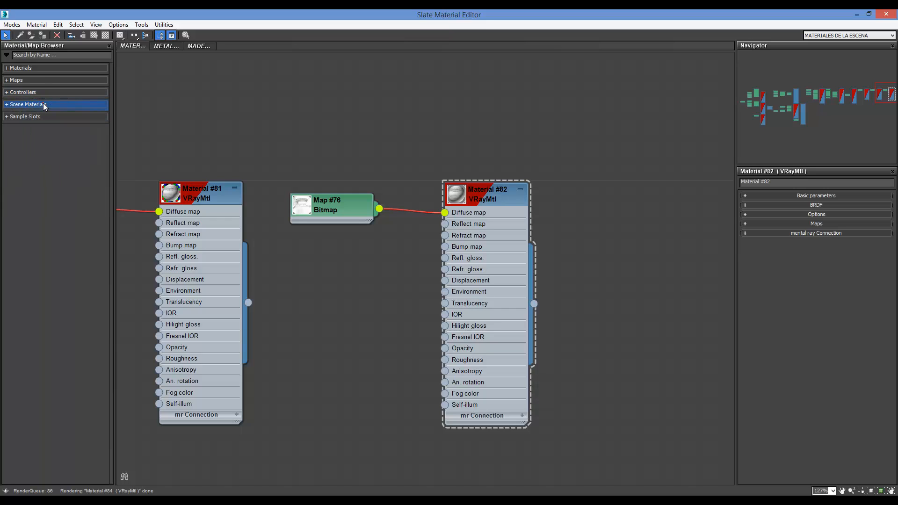
click(51, 119)
click(14, 118)
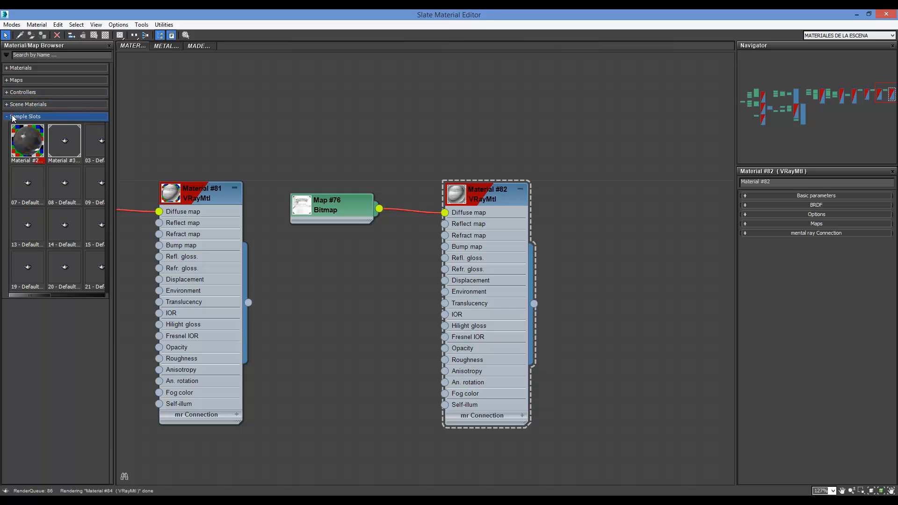
click(53, 135)
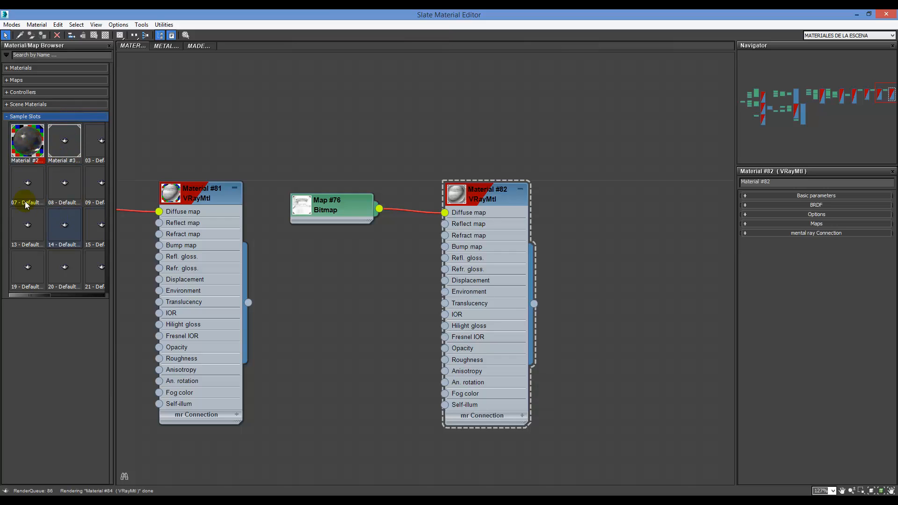
click(8, 117)
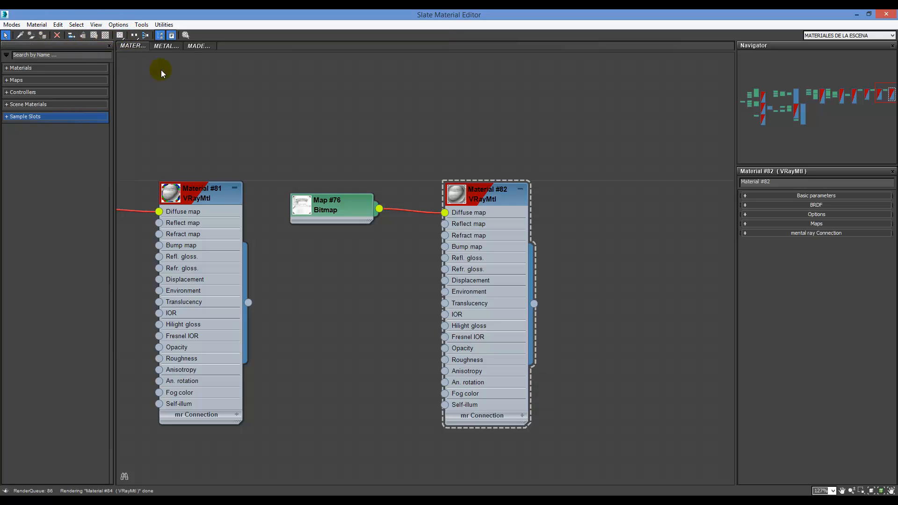
Enable Move Children and reposition the leftmost parent material node together with its whole tree of connected nodes
scroll(555, 225, down, 15)
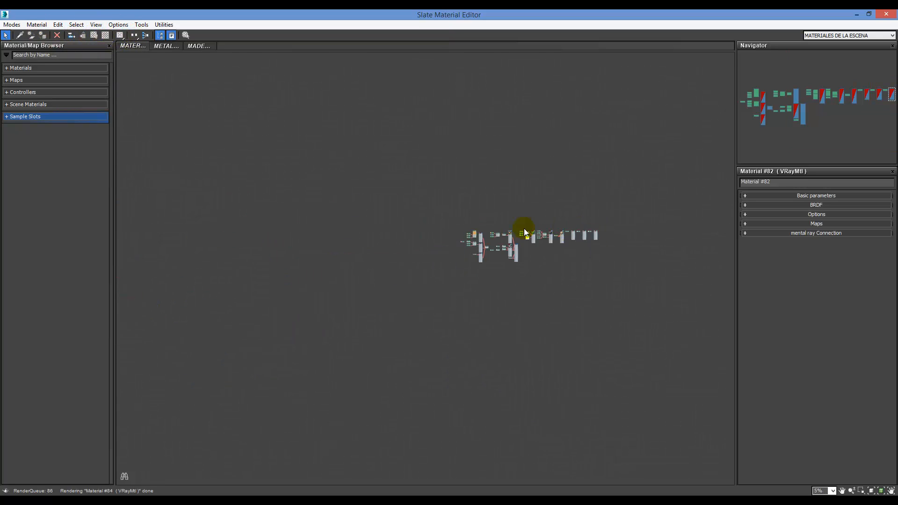
scroll(538, 233, up, 8)
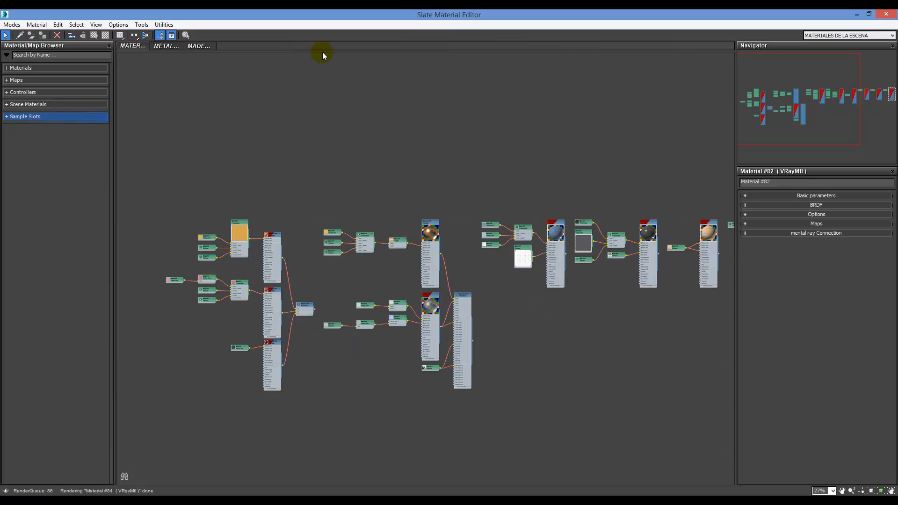
click(395, 103)
click(72, 37)
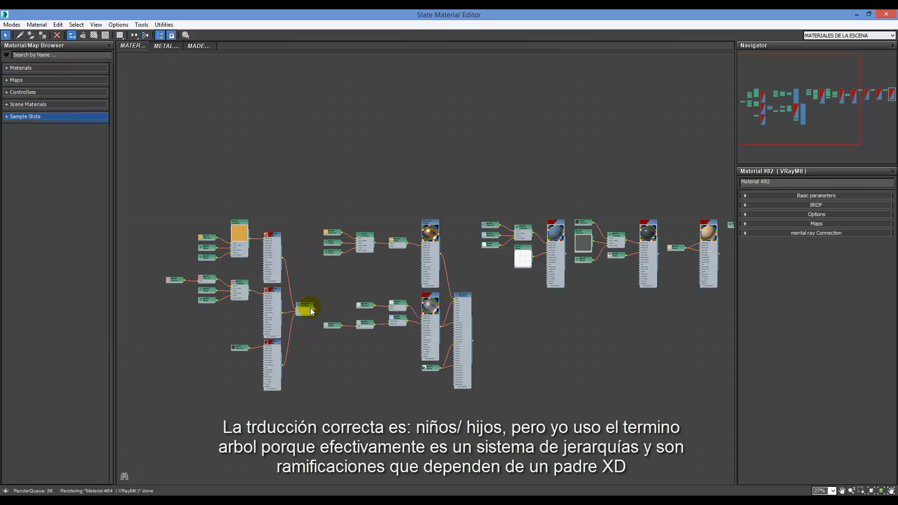
click(311, 311)
drag(308, 313, 268, 258)
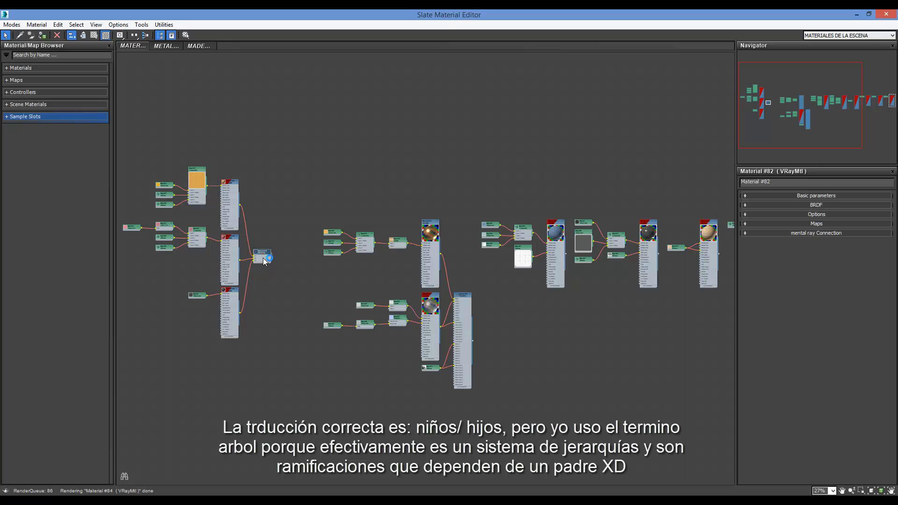
drag(264, 261, 292, 285)
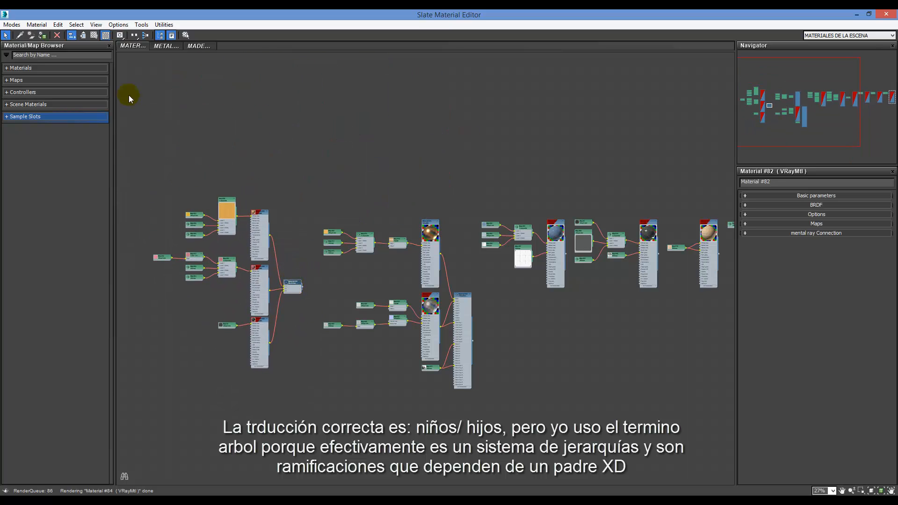
Move the second parent material node with its child nodes closer to the leftmost tree, and turn Move Children off
click(81, 35)
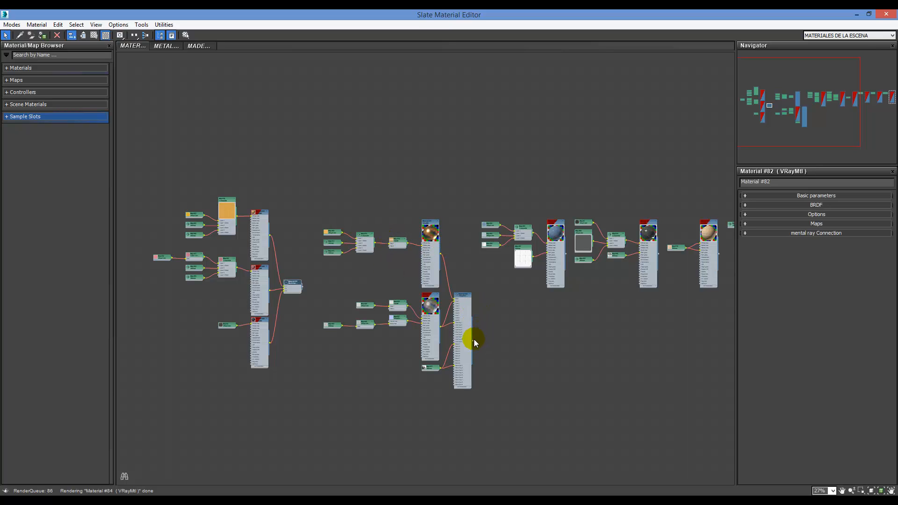
mouse_move(456, 297)
mouse_down()
mouse_move(478, 354)
mouse_move(506, 299)
mouse_move(449, 287)
mouse_up()
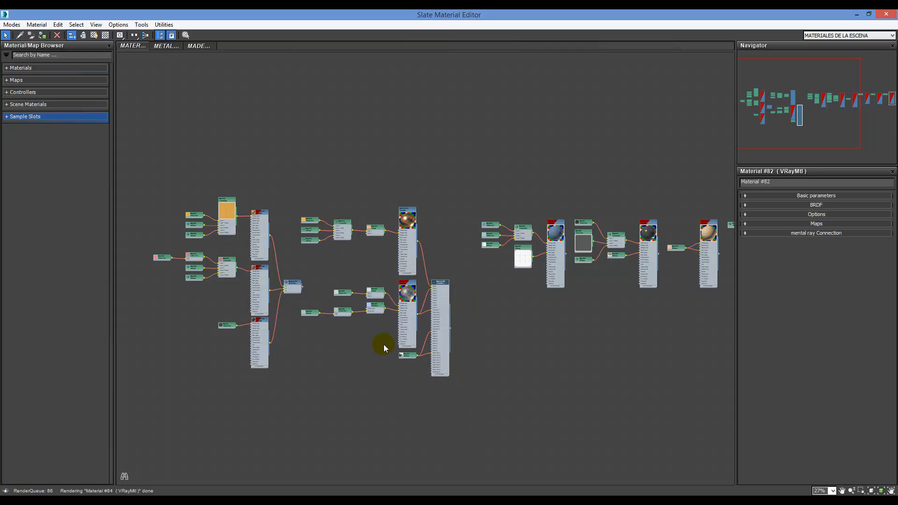
click(521, 295)
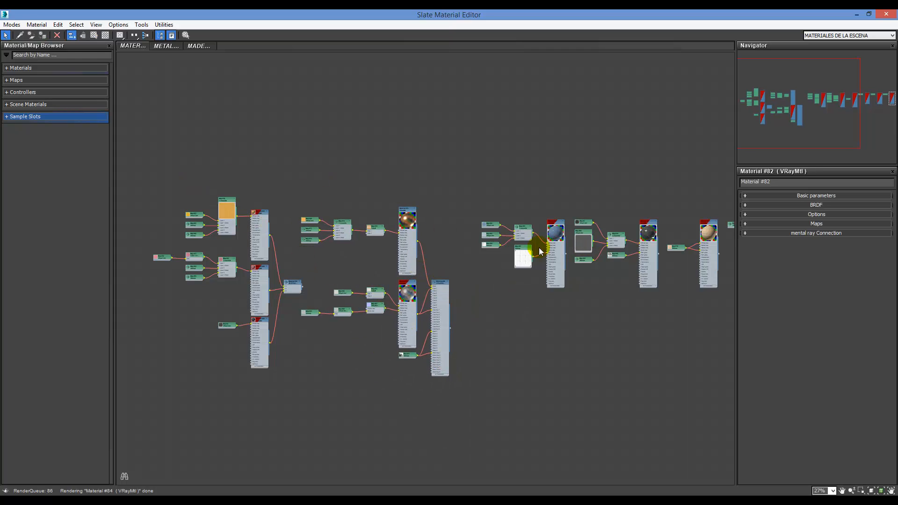
click(74, 34)
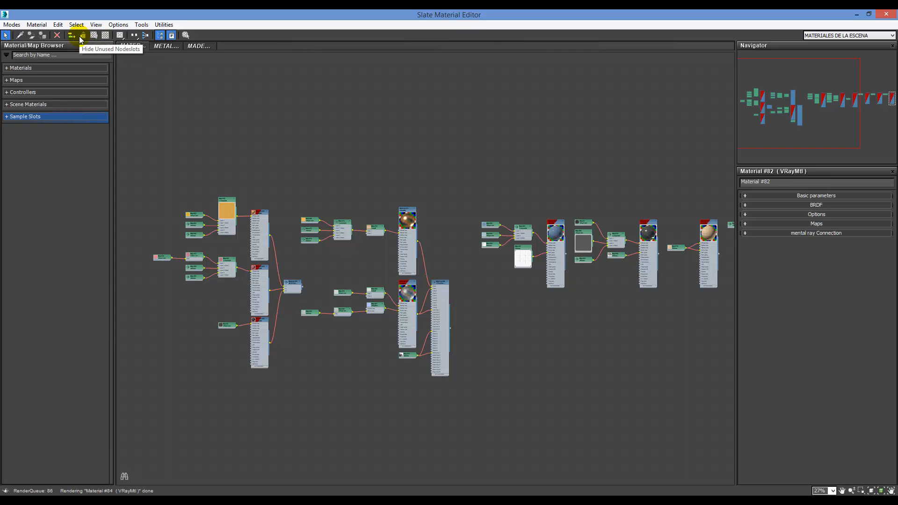
Select the Material #79 node and enable showing its shaded material in the viewport
click(414, 209)
scroll(412, 209, up, 10)
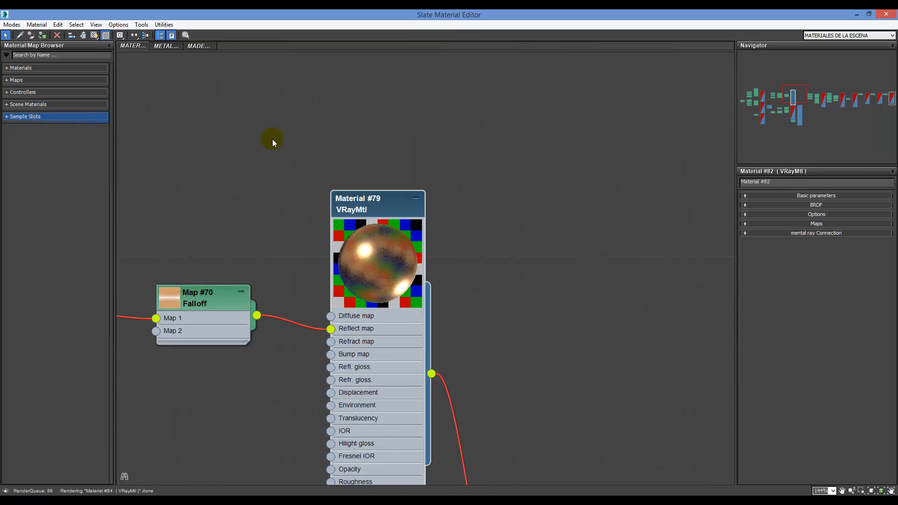
click(93, 36)
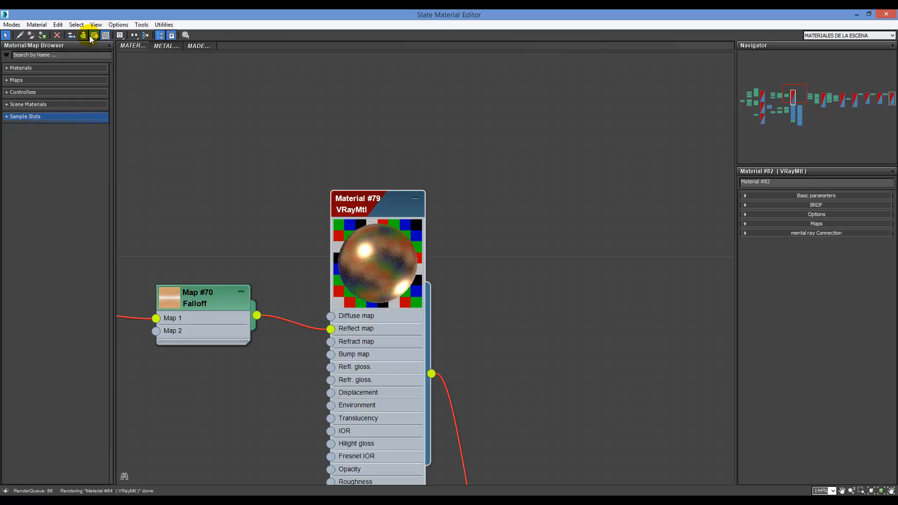
Switch the material editor to Compact Material Editor mode
click(14, 26)
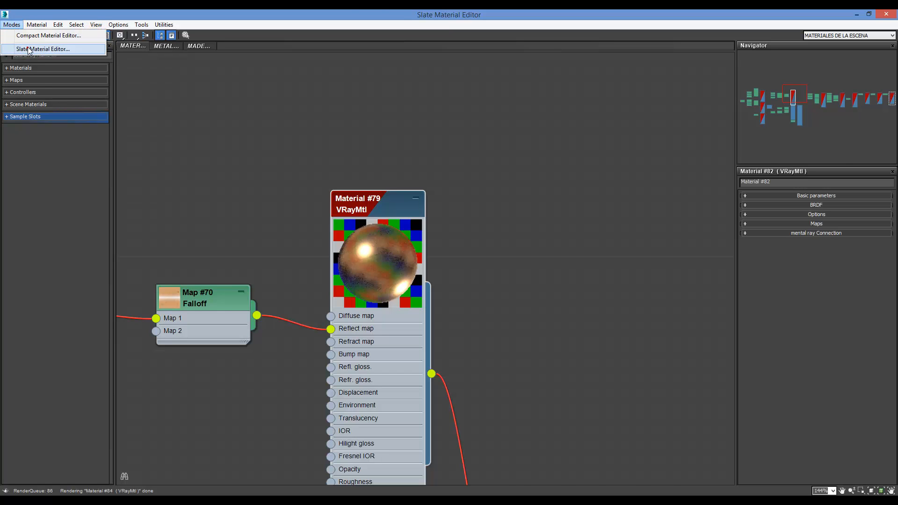
click(30, 35)
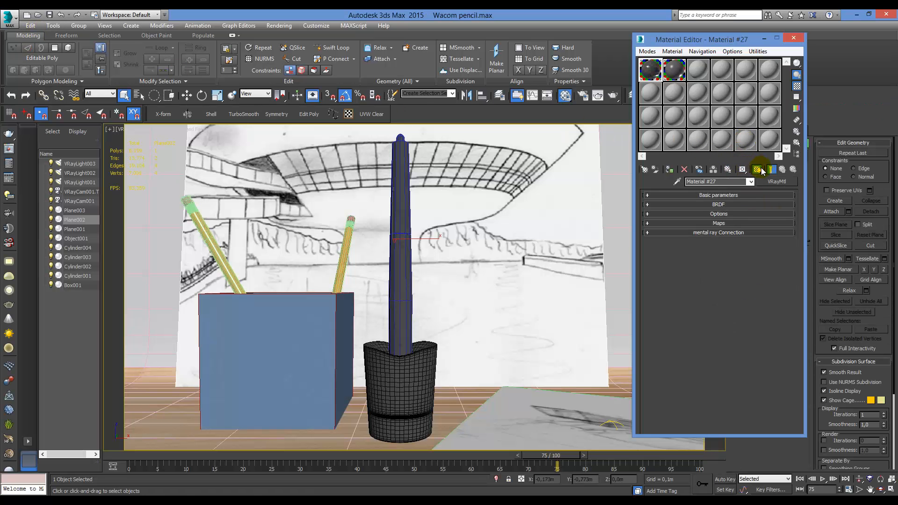
Point out viewport shading for Material #27 in the compact editor and return to Slate Material Editor mode
click(758, 170)
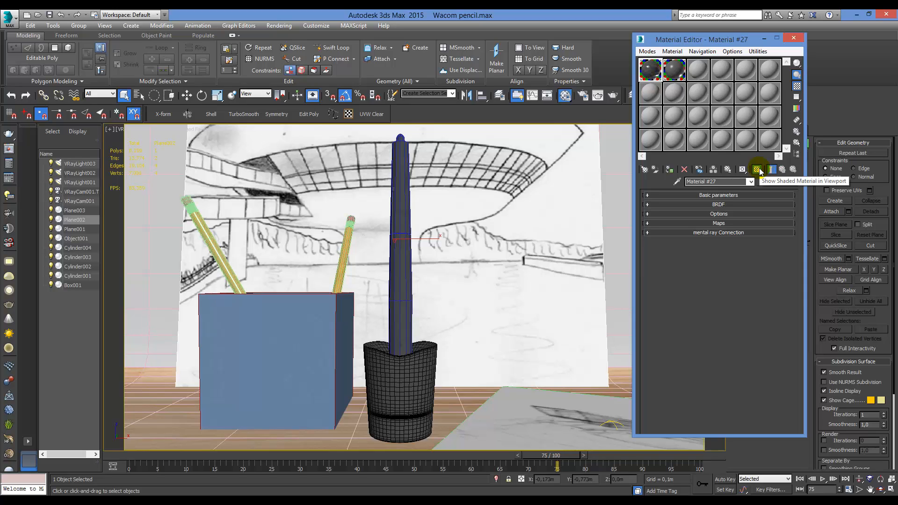
click(649, 51)
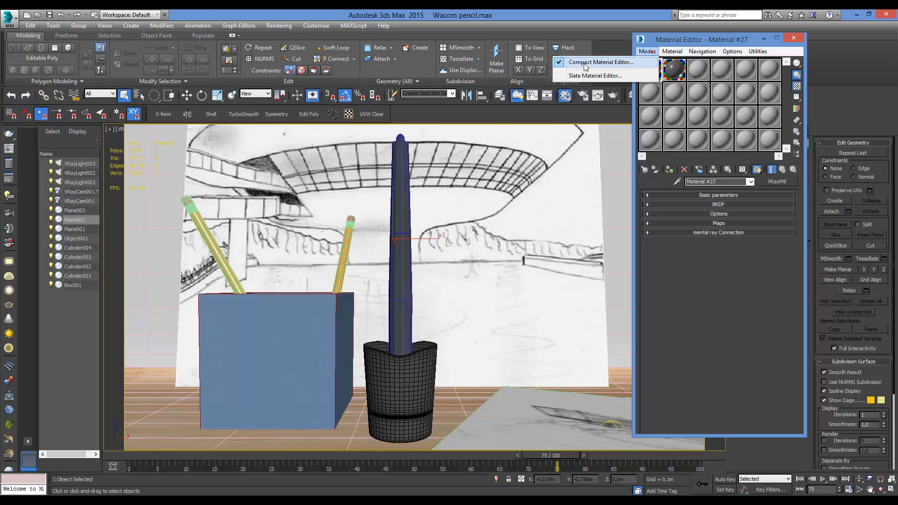
click(592, 74)
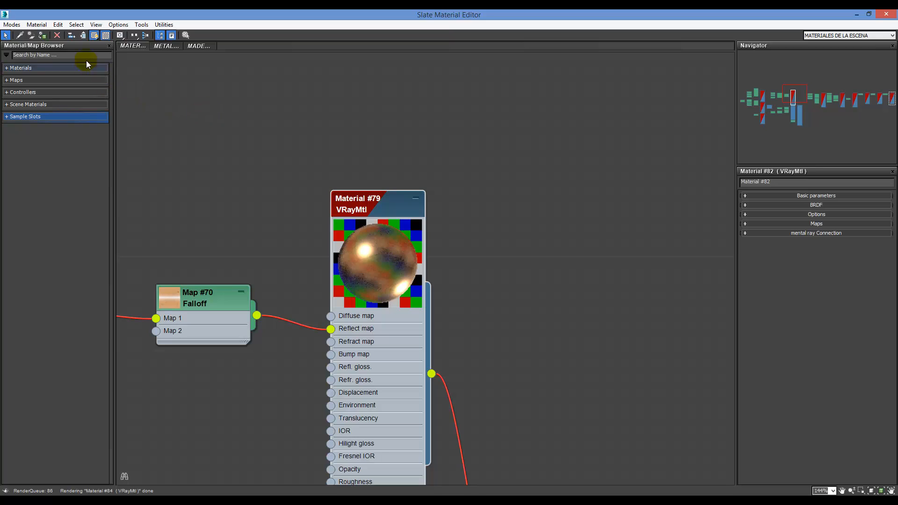
Open the parameters of the Material #79 node and toggle its shaded viewport display off and back on
click(96, 36)
click(405, 213)
click(107, 36)
click(415, 200)
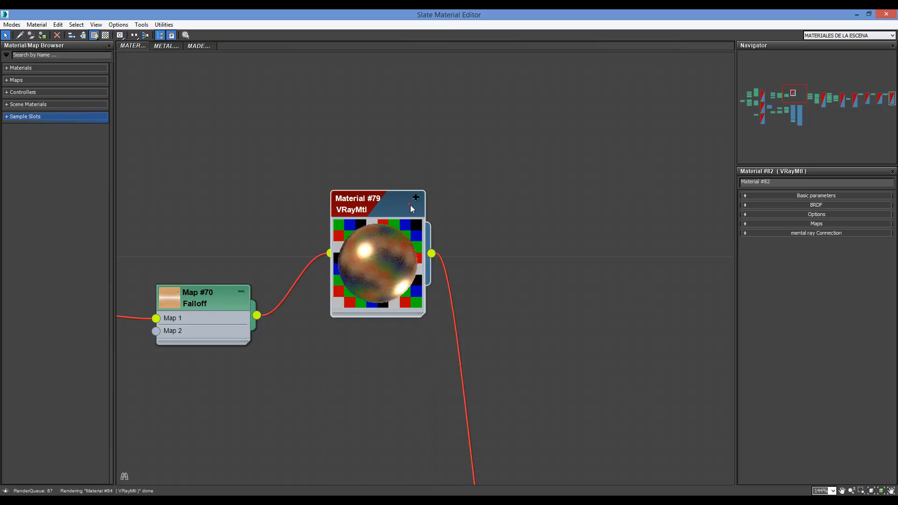
double_click(394, 207)
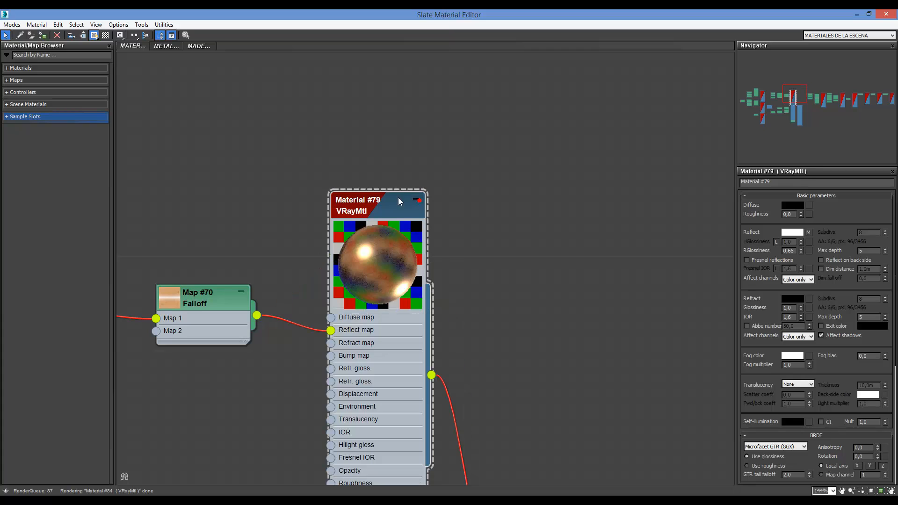
click(94, 35)
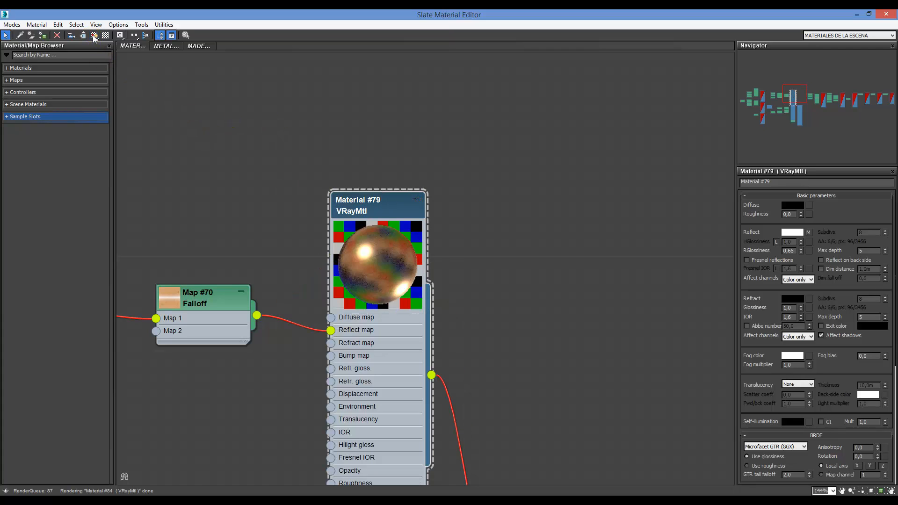
click(94, 35)
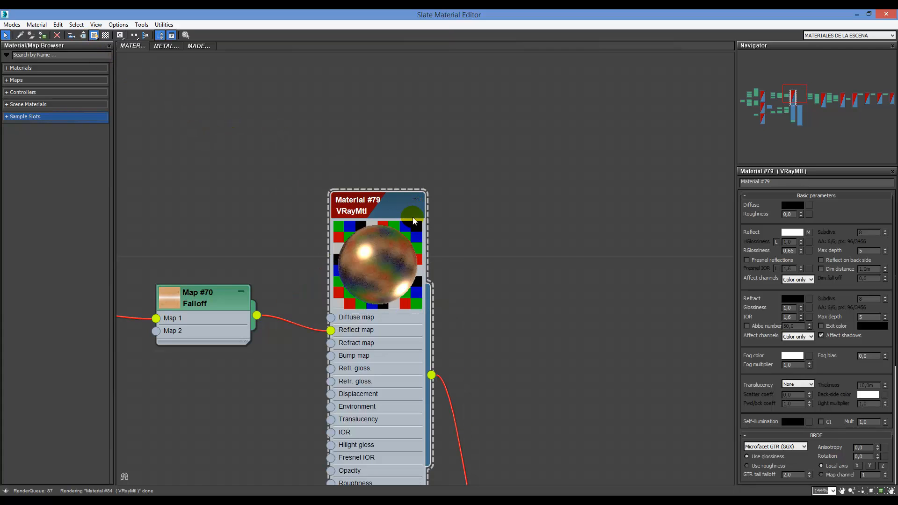
Toggle Show Background in Preview for the Material #79 node and check its Material ID Channel control
scroll(457, 258, down, 6)
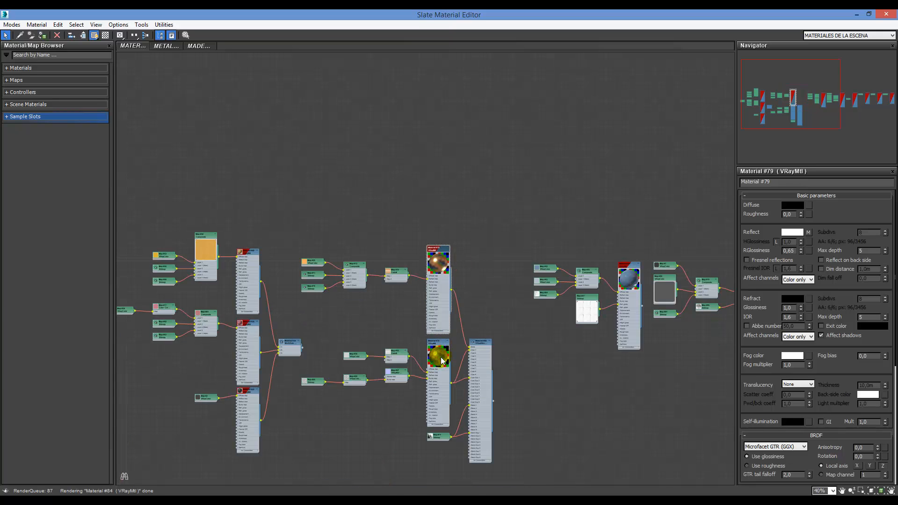
scroll(403, 289, up, 3)
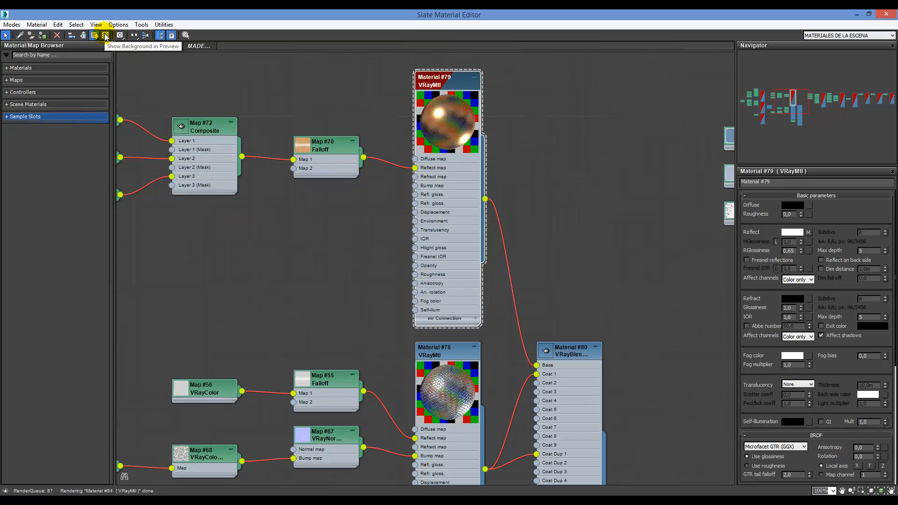
click(105, 36)
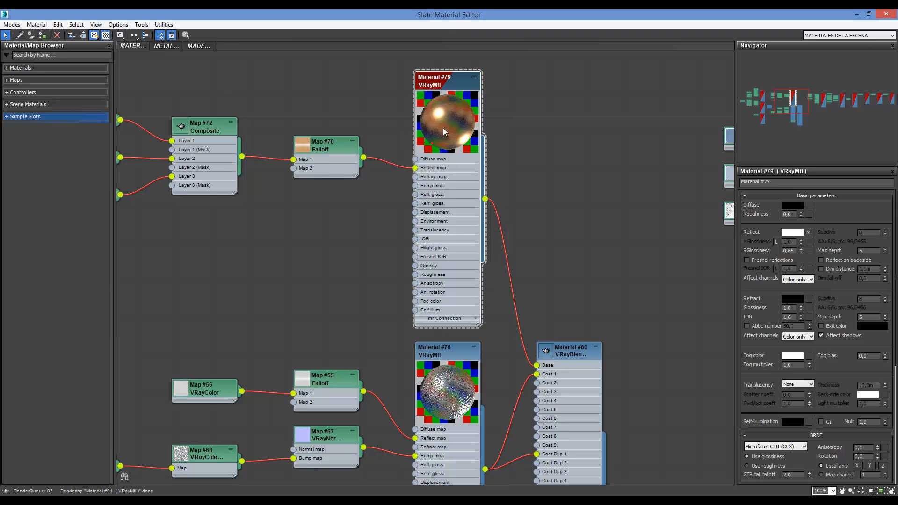
scroll(409, 91, up, 4)
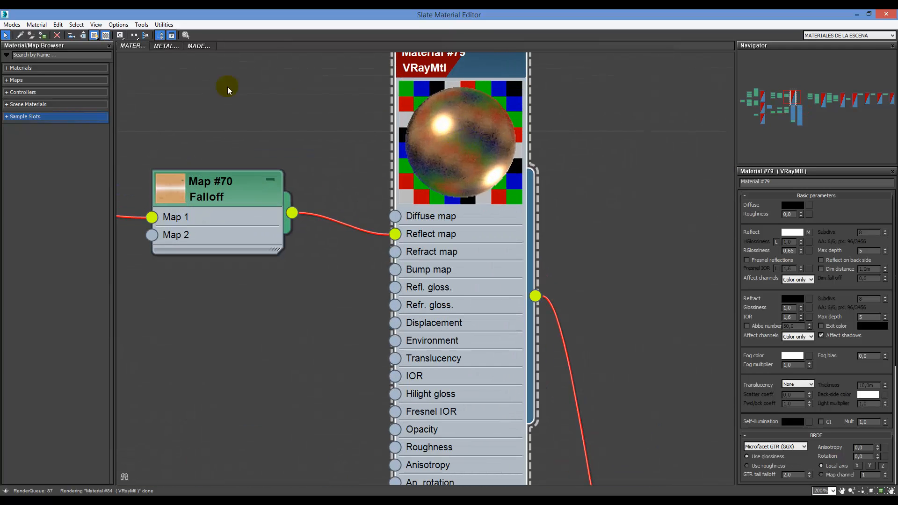
click(122, 36)
click(122, 36)
View the Material ID Channel options in the Compact Material Editor and return to Slate Material Editor mode
click(12, 24)
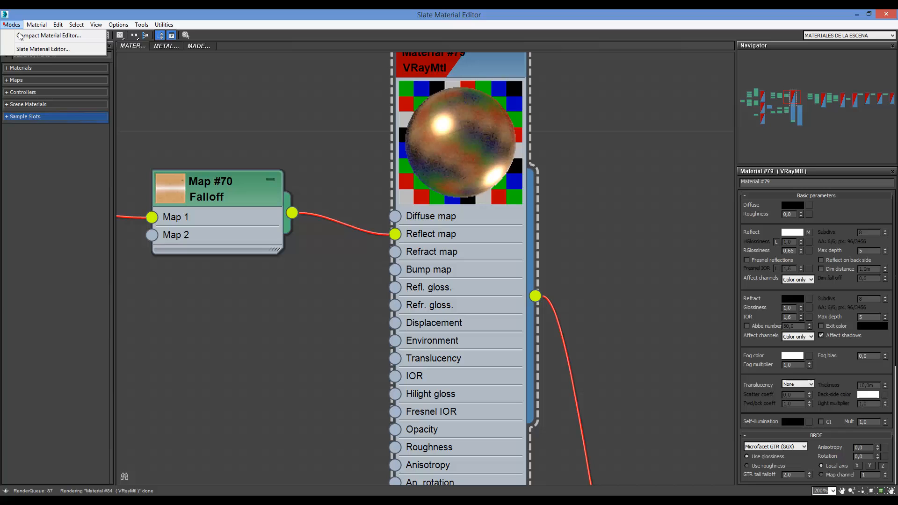
click(57, 37)
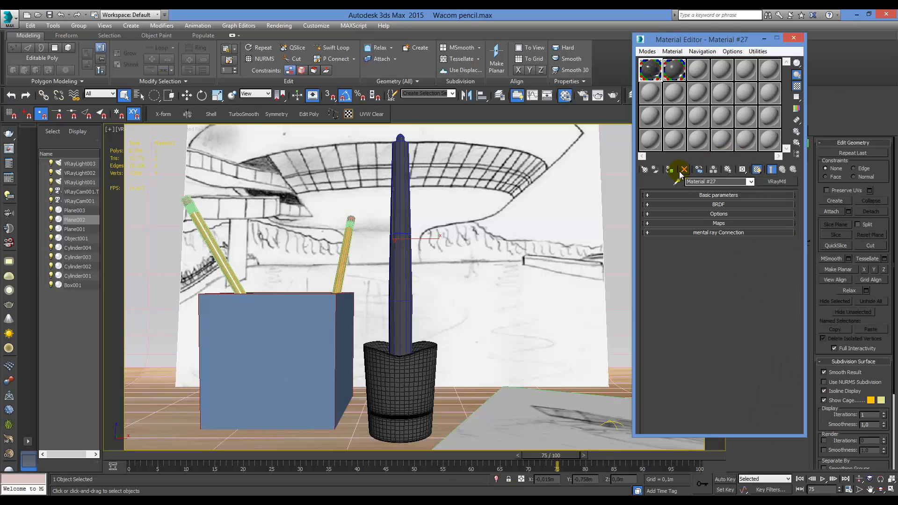
mouse_move(740, 172)
mouse_down()
mouse_move(785, 187)
mouse_move(748, 173)
mouse_up()
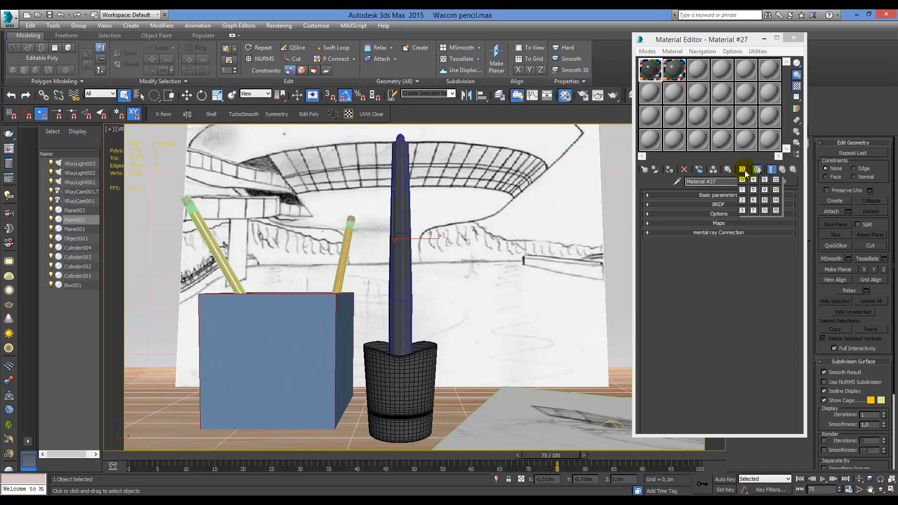
drag(749, 173, 756, 215)
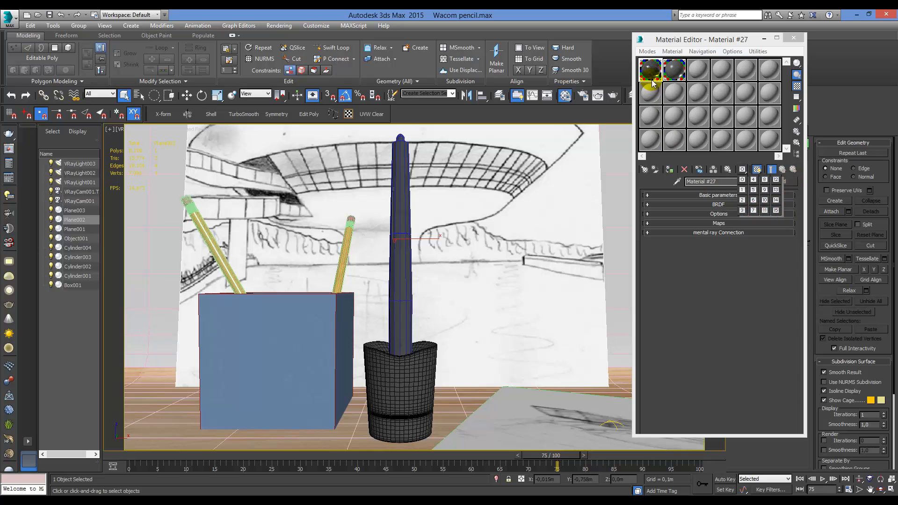
click(648, 51)
click(602, 78)
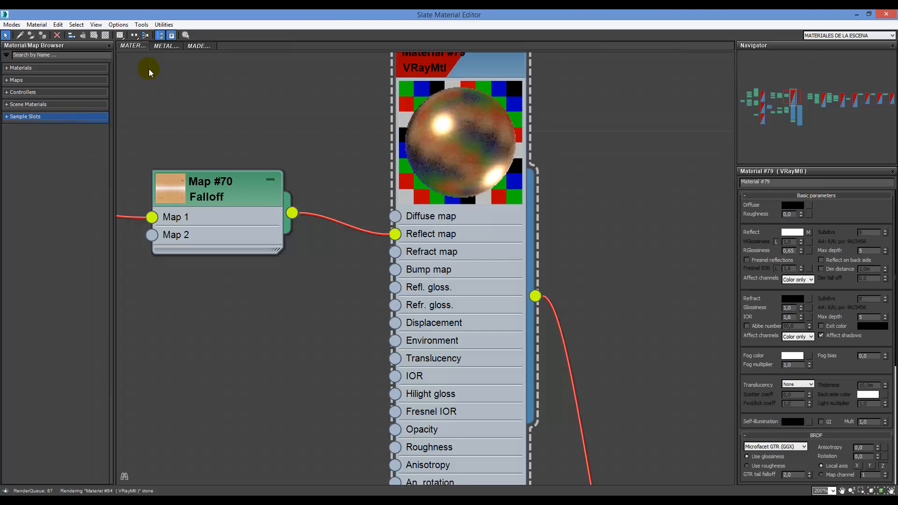
Lay out all nodes of the MATERIALES DE LA ESCENA view vertically
scroll(159, 153, down, 4)
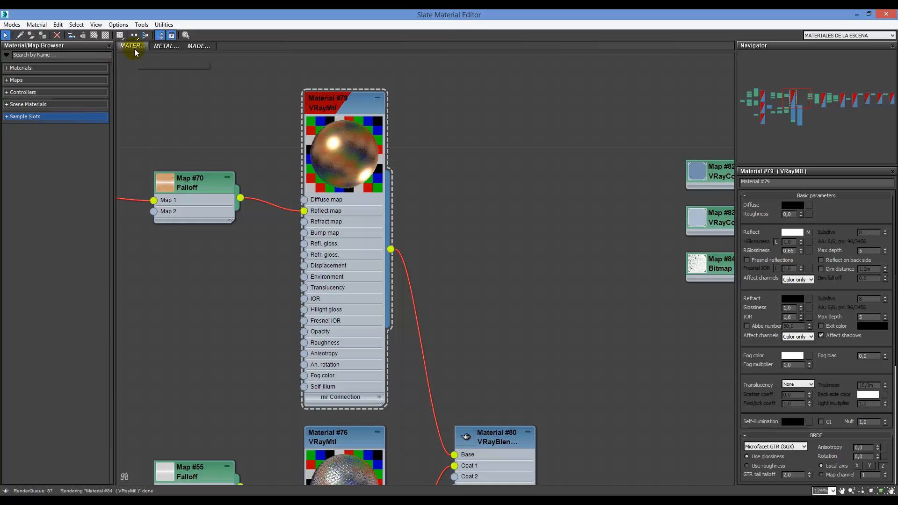
key(z)
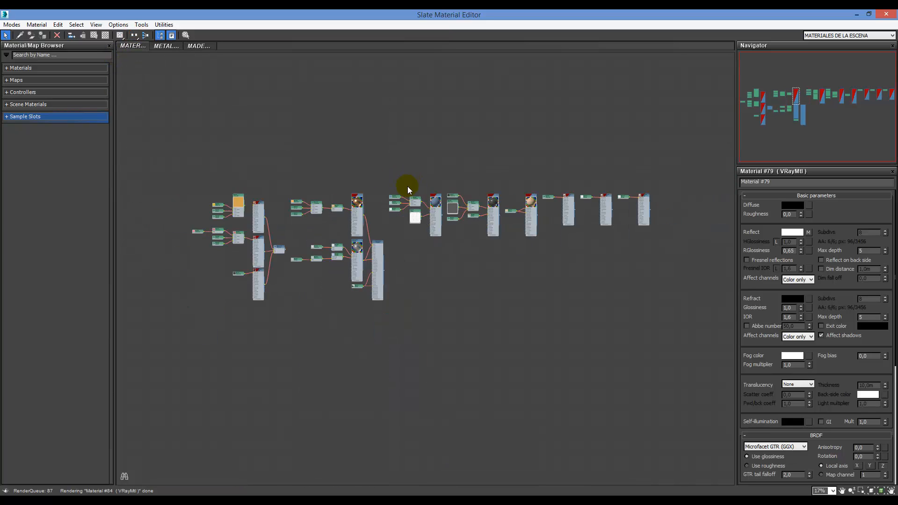
scroll(408, 186, down, 10)
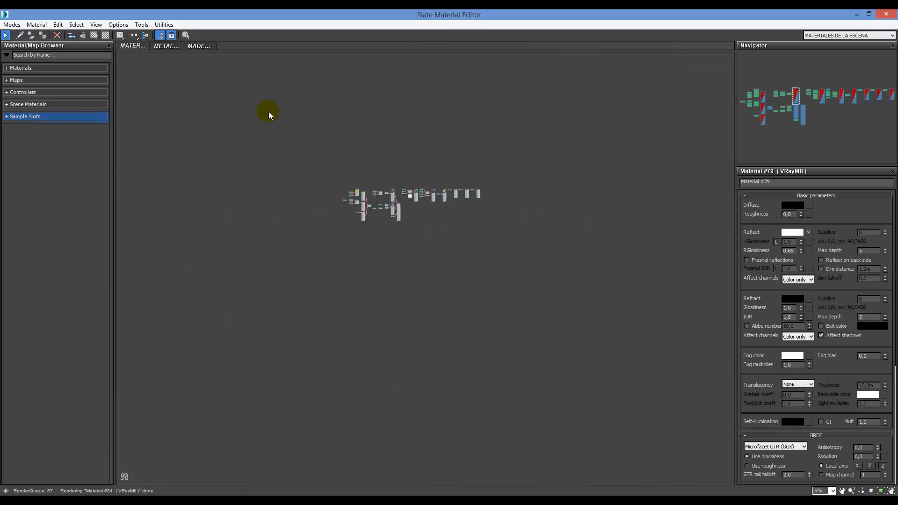
click(132, 47)
click(413, 164)
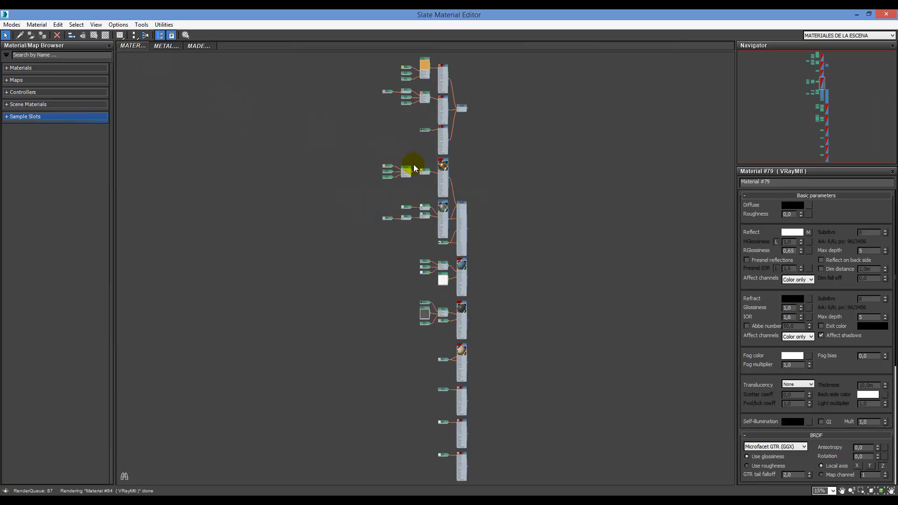
Lay out all nodes of the MATERIALES DE LA ESCENA view horizontally
click(146, 35)
click(136, 37)
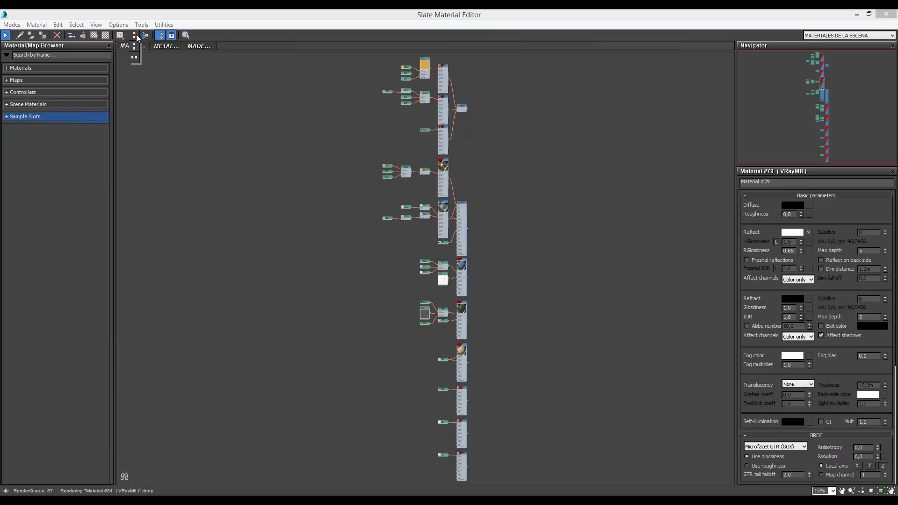
click(134, 57)
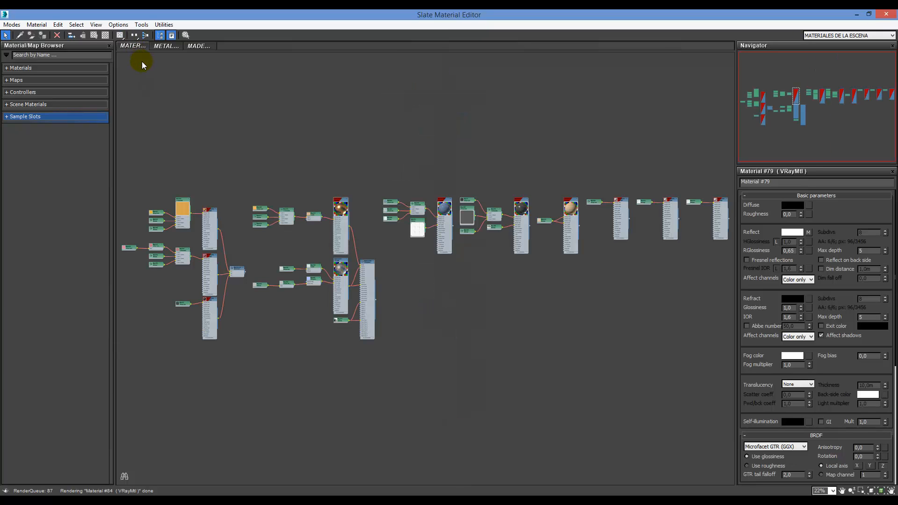
Open the parameters of the Material #39 Multi/Sub-Object node and examine its connected sub-materials and maps
scroll(159, 265, up, 5)
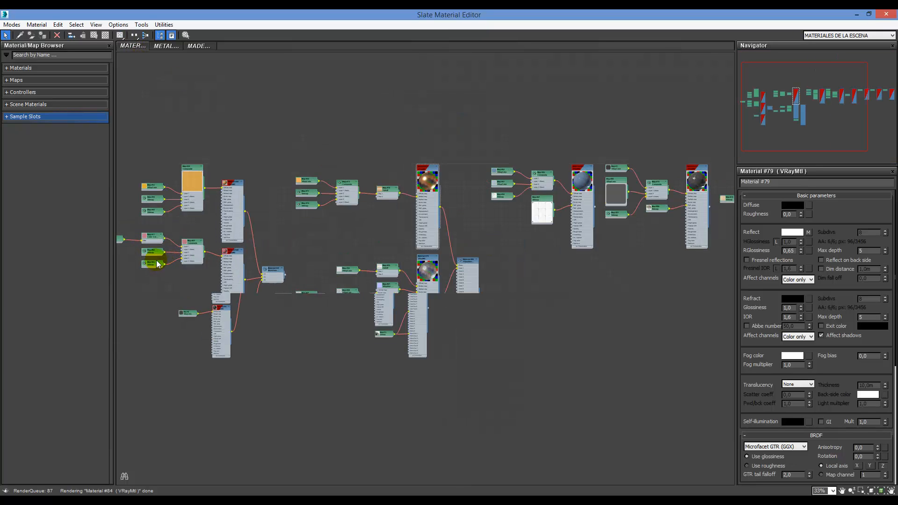
scroll(281, 281, up, 8)
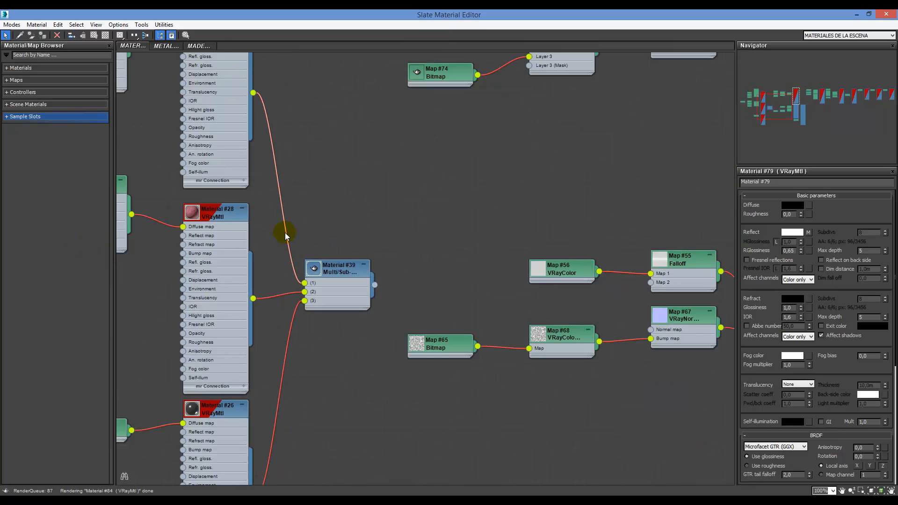
double_click(364, 290)
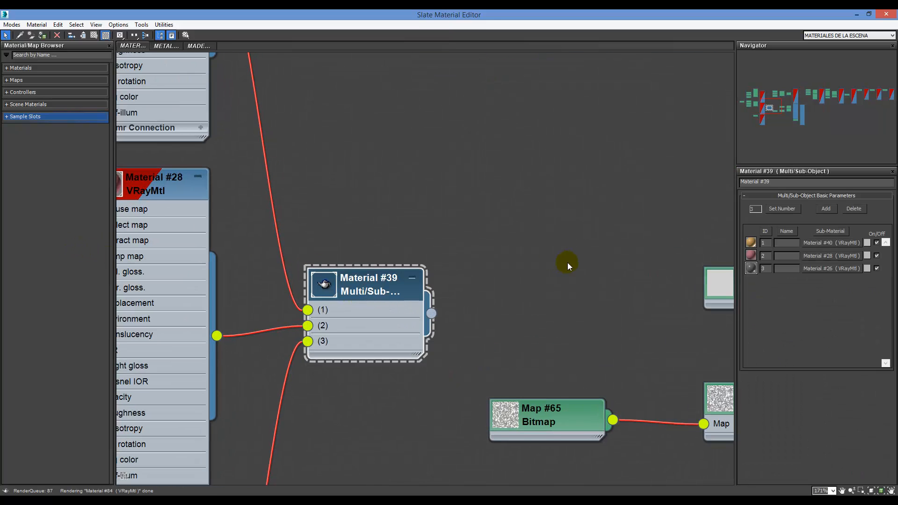
scroll(538, 291, down, 4)
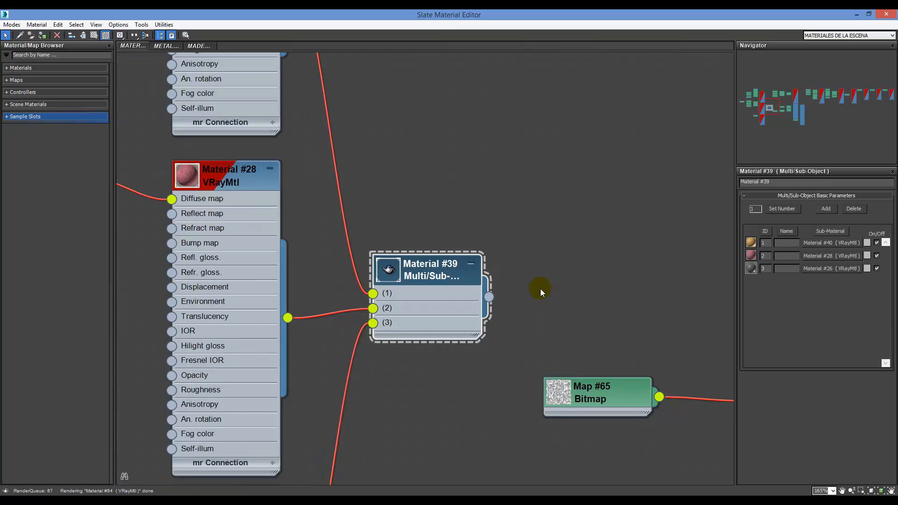
scroll(333, 221, up, 1)
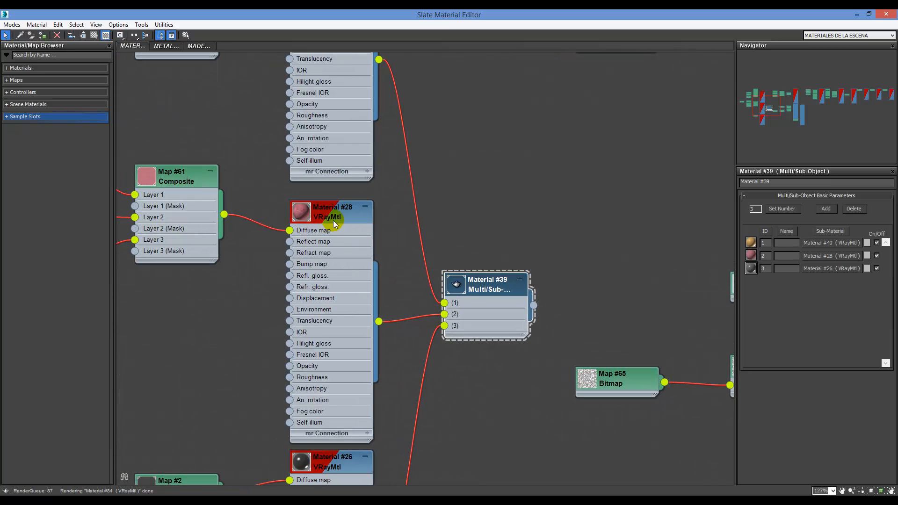
scroll(455, 247, down, 2)
scroll(180, 186, up, 3)
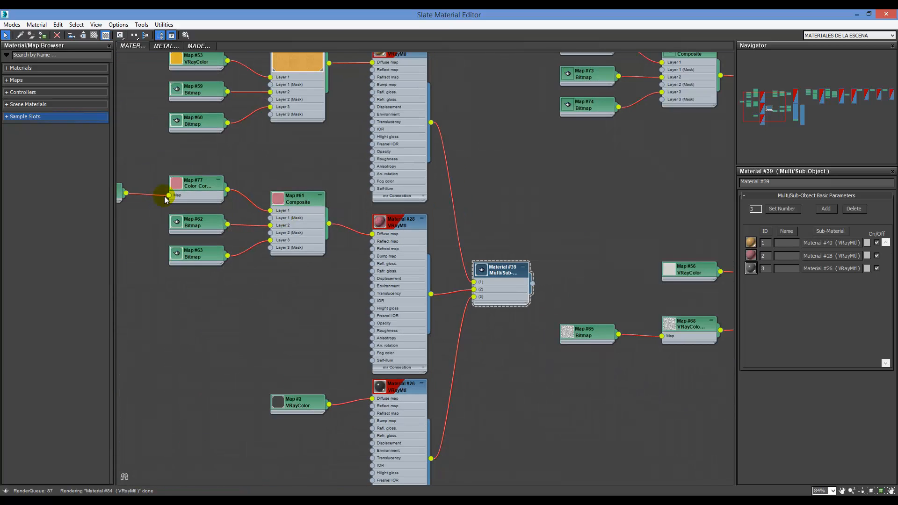
Update the node previews of the Map #62 and Map #63 bitmaps feeding the Map #61 Composite
right_click(217, 213)
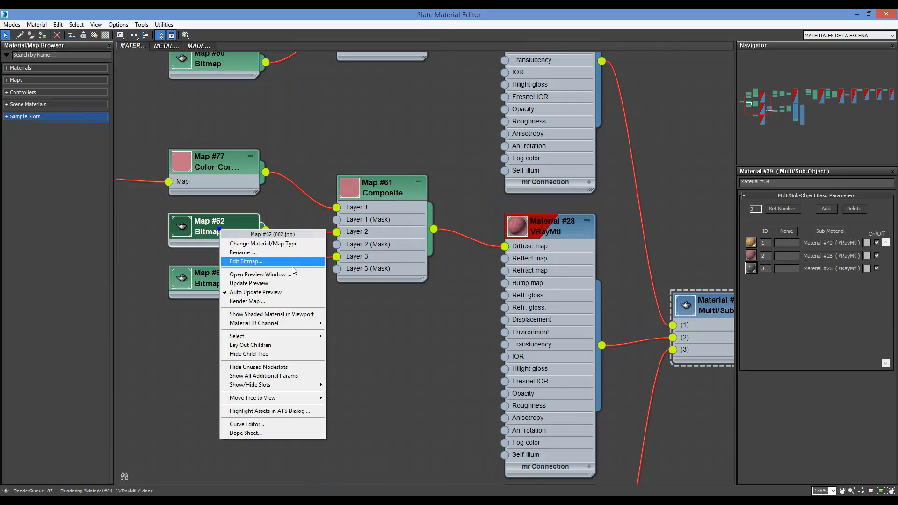
click(257, 280)
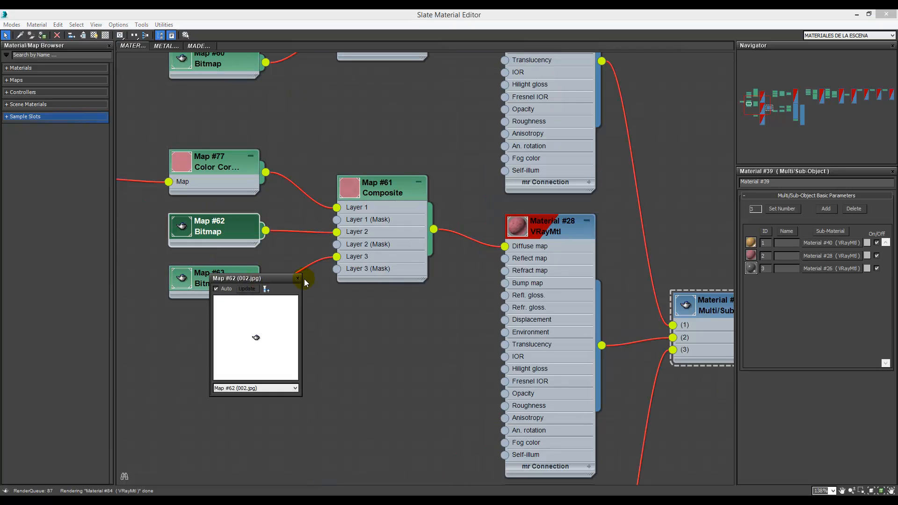
click(298, 278)
right_click(213, 219)
click(223, 265)
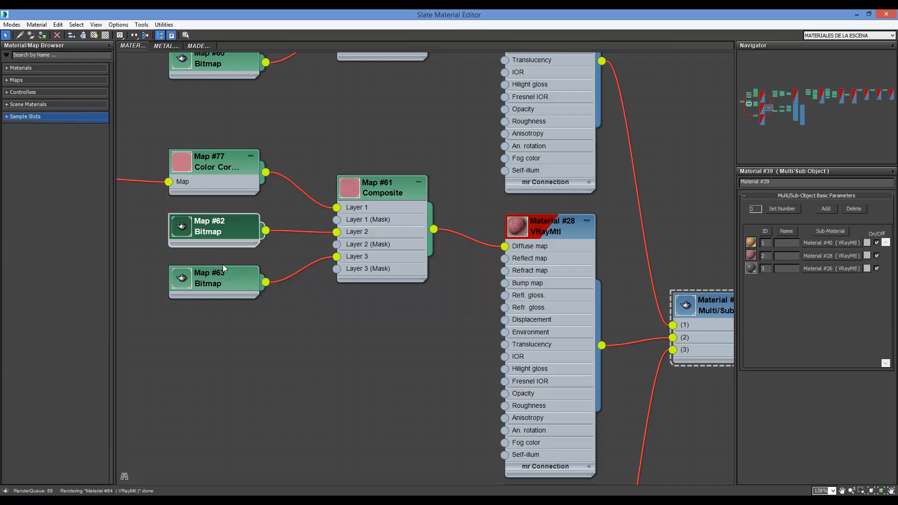
right_click(212, 275)
click(249, 322)
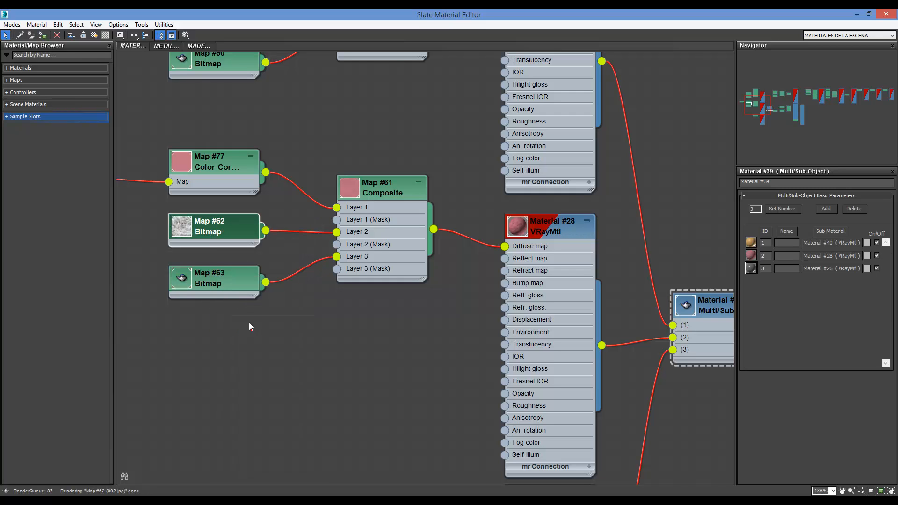
Move the Map #54 VRayColor node slightly up and away from the Map #77 Color Correction node
scroll(437, 263, down, 11)
scroll(182, 206, up, 6)
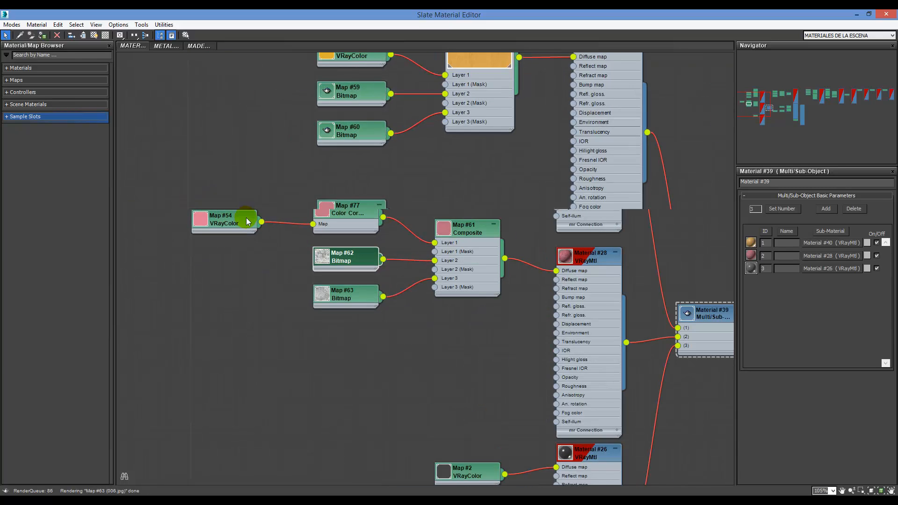
scroll(246, 220, up, 4)
drag(222, 227, 206, 192)
scroll(233, 198, down, 2)
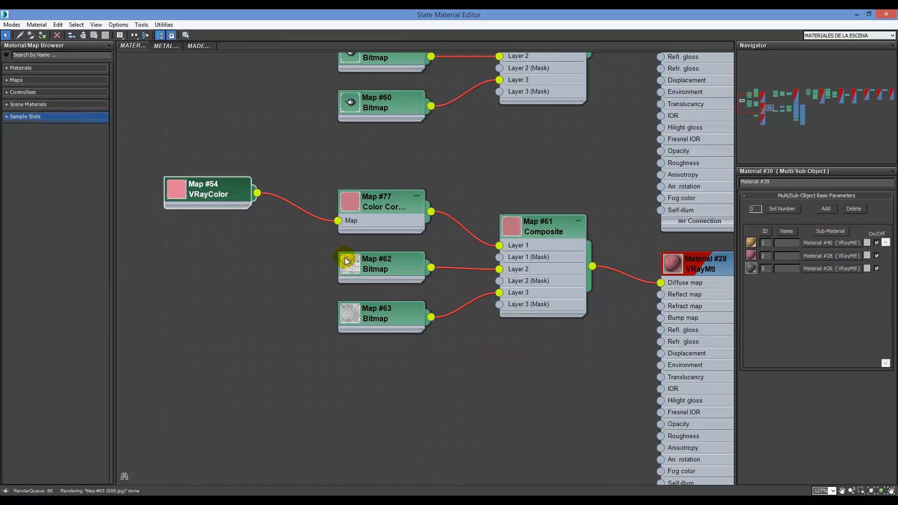
scroll(346, 261, down, 2)
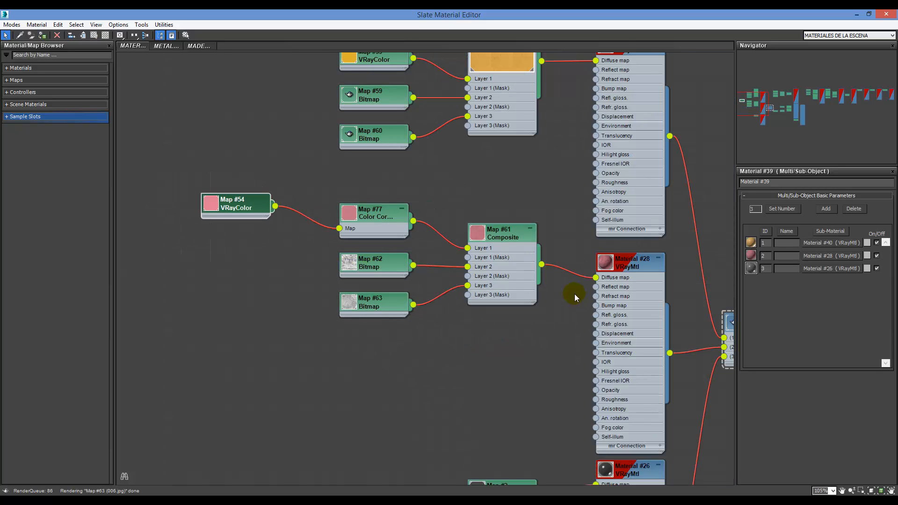
Examine the layers of the Map #61 Composite node and the sub-materials of the Material #39 Multi/Sub-Object node
click(469, 388)
scroll(553, 262, up, 1)
scroll(553, 262, up, 1)
click(498, 234)
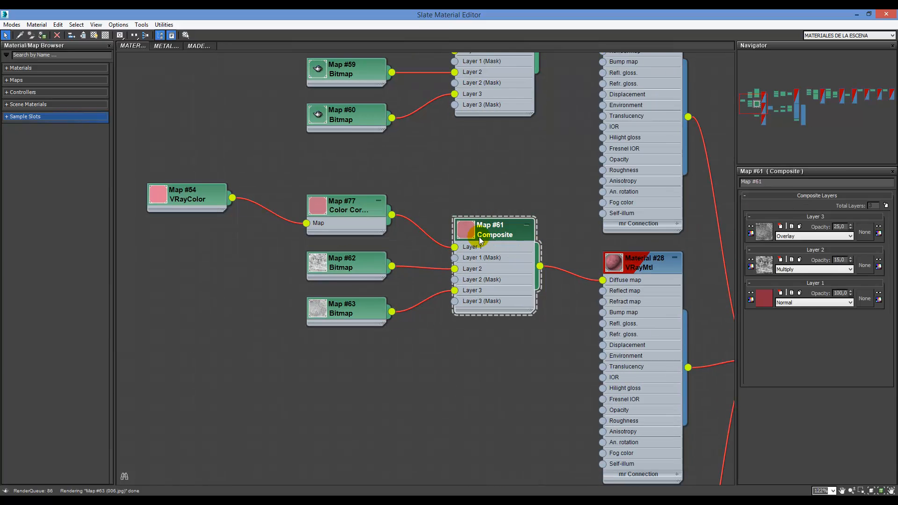
scroll(253, 265, down, 4)
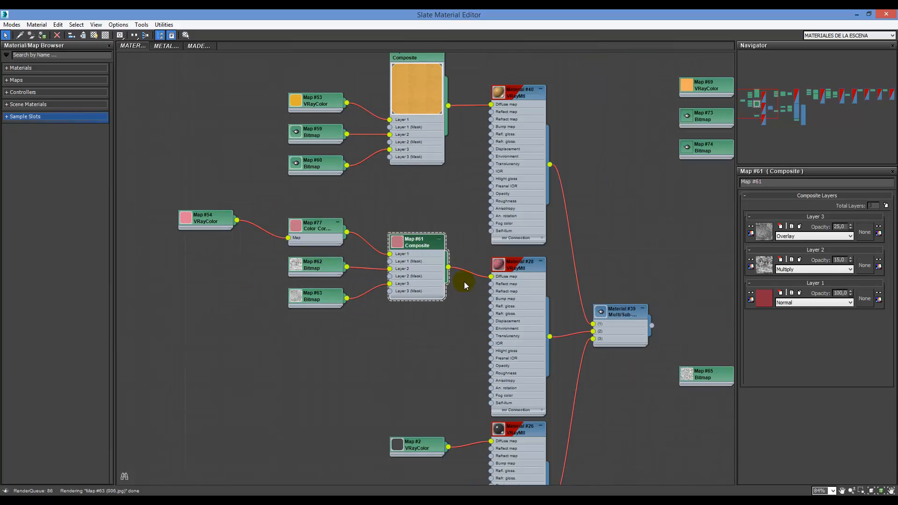
scroll(595, 305, up, 1)
click(597, 309)
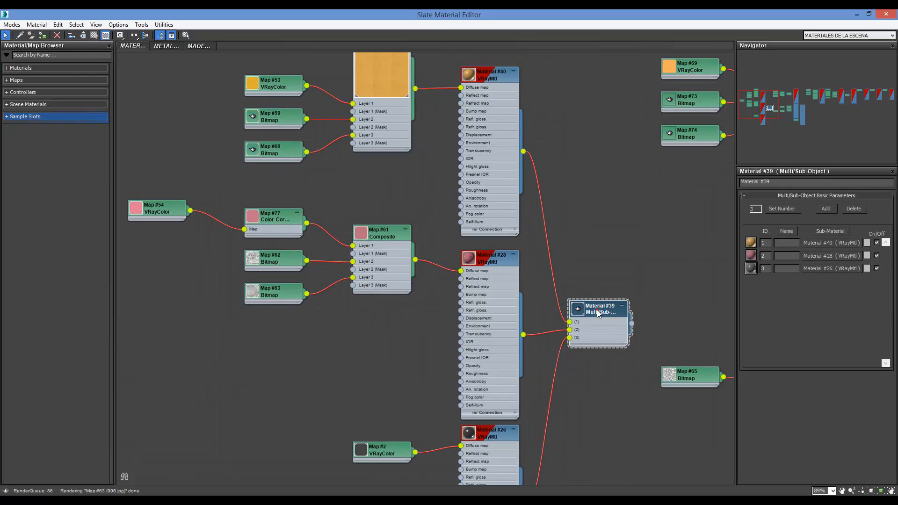
scroll(397, 249, down, 3)
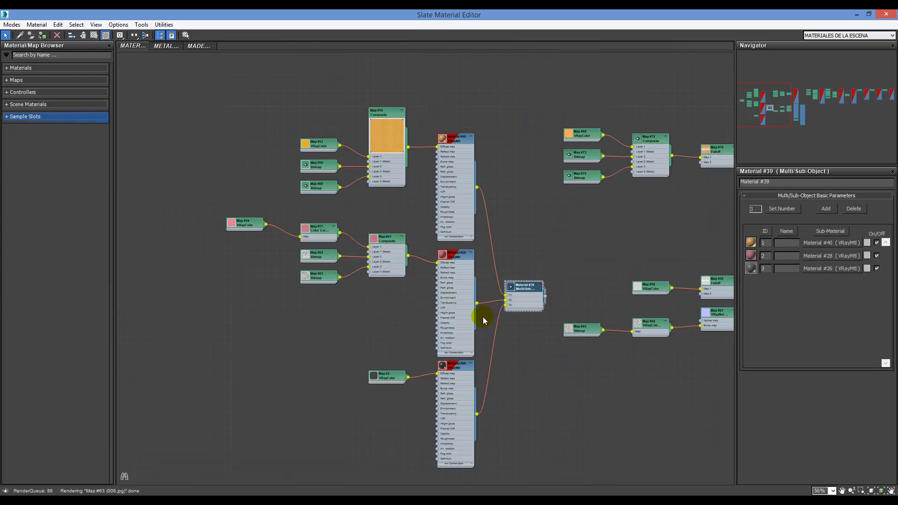
Enlarge the preview of the Material #28 VRayMtl node and update its preview
scroll(439, 252, up, 5)
scroll(438, 252, up, 9)
double_click(439, 260)
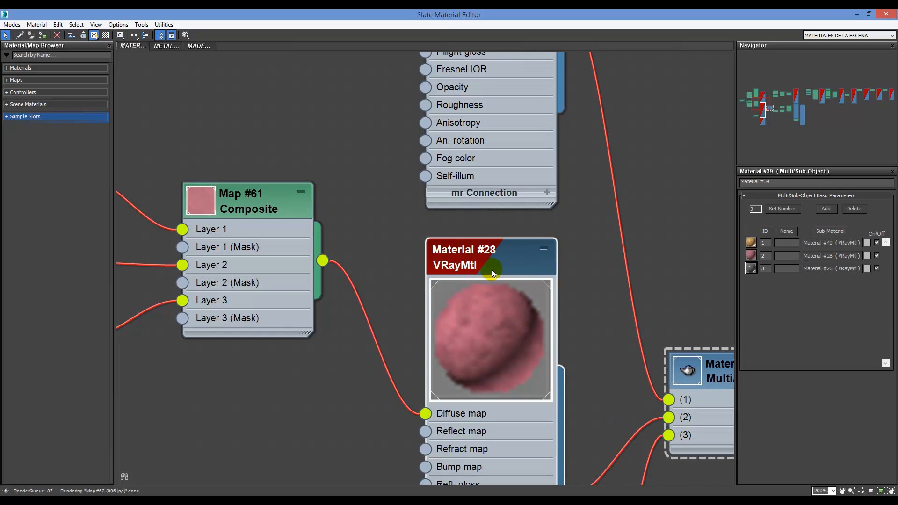
click(442, 405)
click(507, 321)
right_click(498, 349)
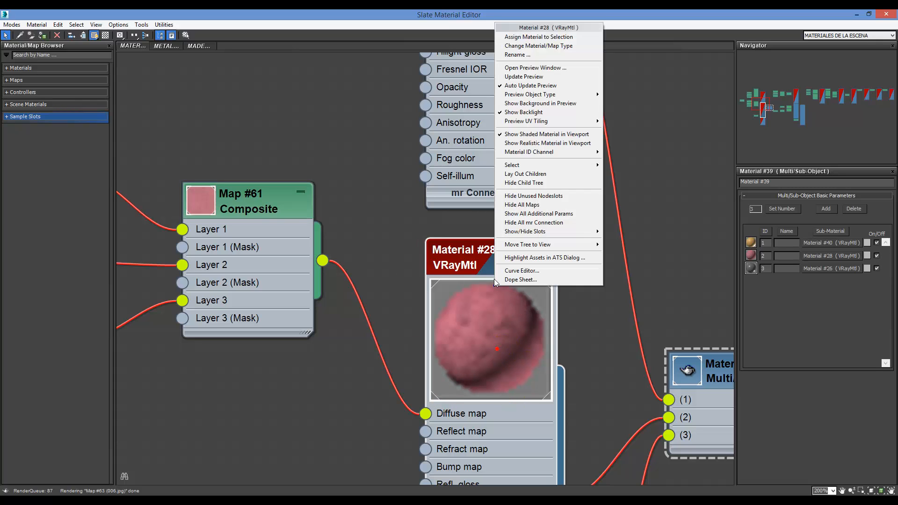
click(531, 76)
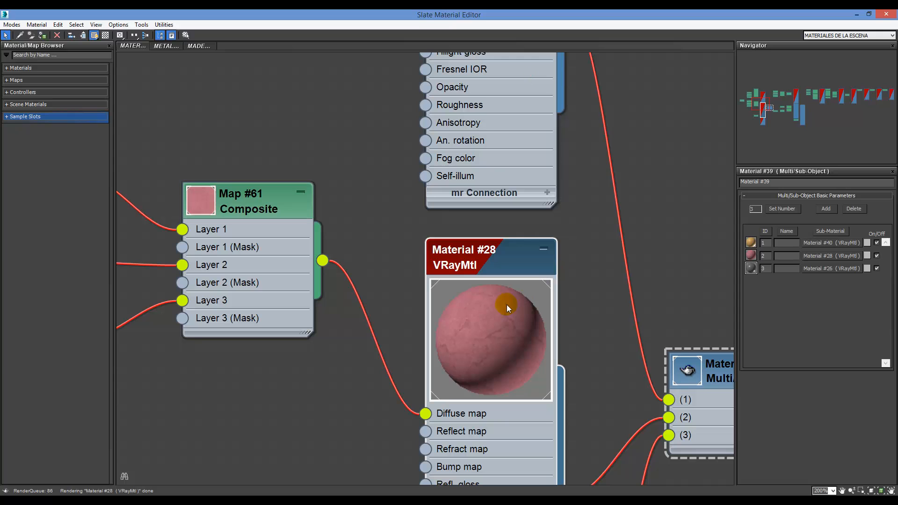
Inspect the node trees across the MATERIALES DE LA ESCENA view, jumping between distant areas with the Navigator overview
scroll(598, 312, down, 10)
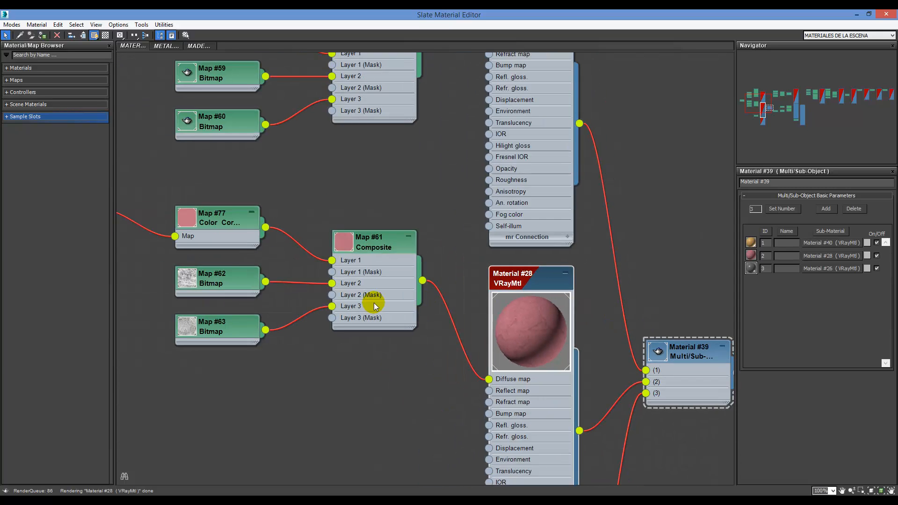
scroll(647, 277, up, 1)
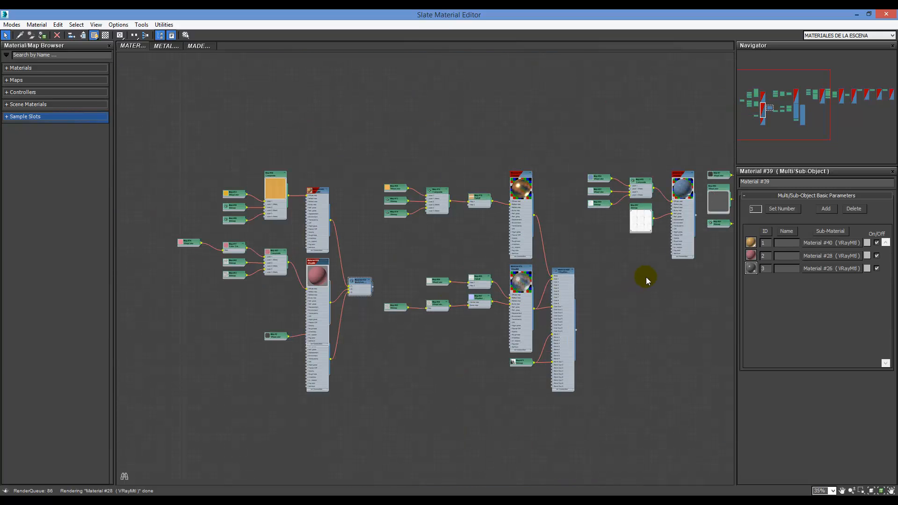
scroll(647, 277, up, 2)
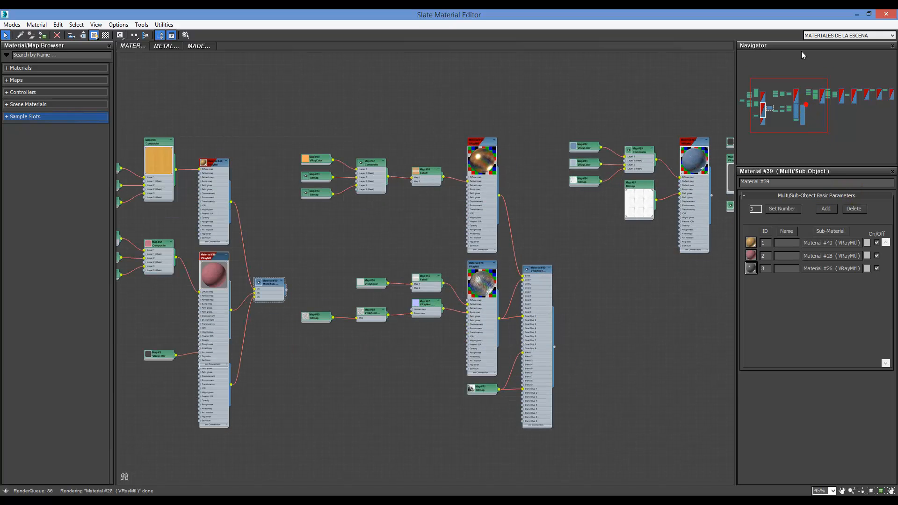
click(847, 107)
scroll(858, 95, up, 6)
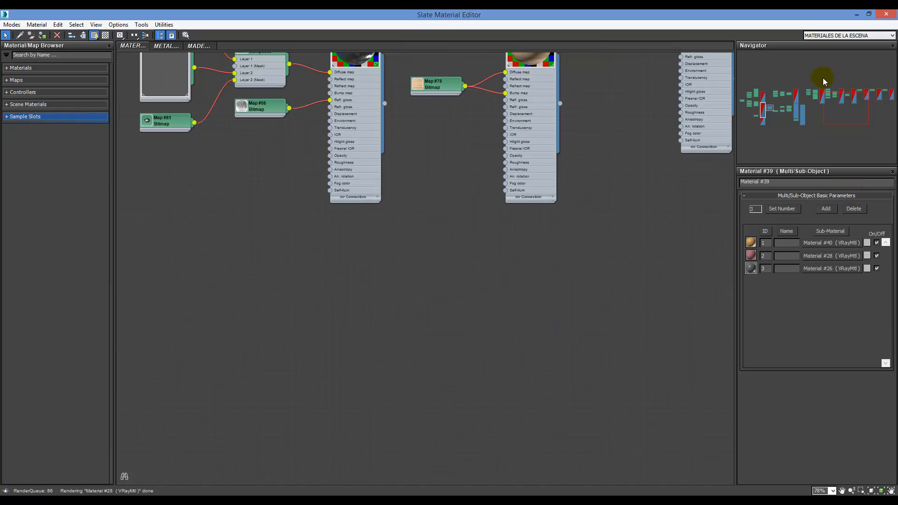
scroll(829, 86, down, 2)
click(752, 101)
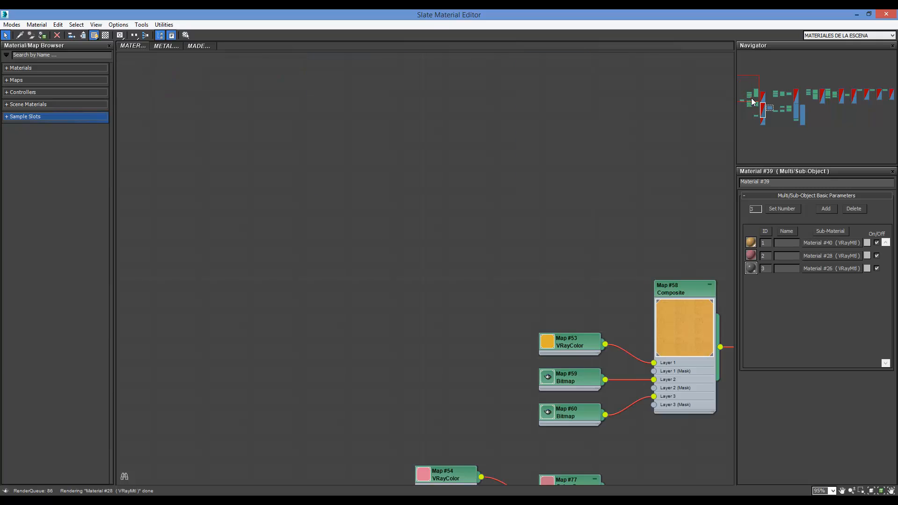
click(770, 111)
scroll(764, 119, up, 3)
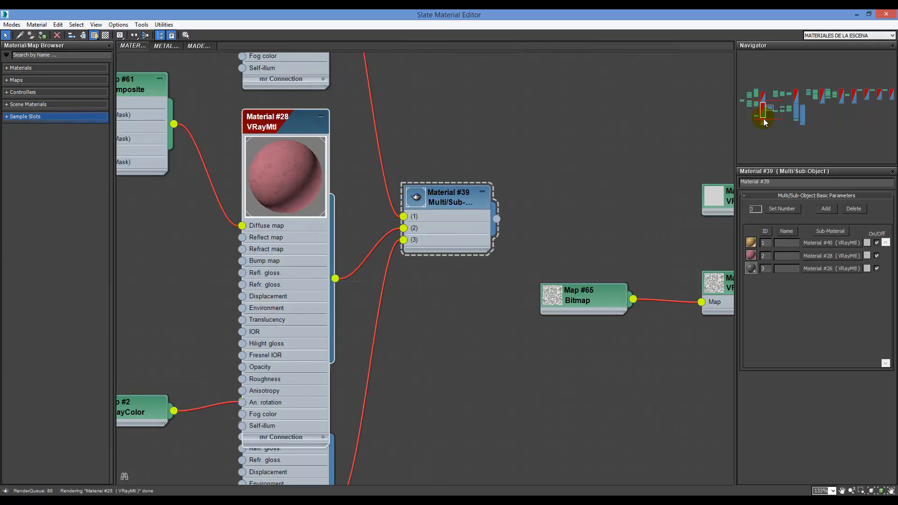
scroll(762, 117, up, 1)
click(808, 91)
click(887, 90)
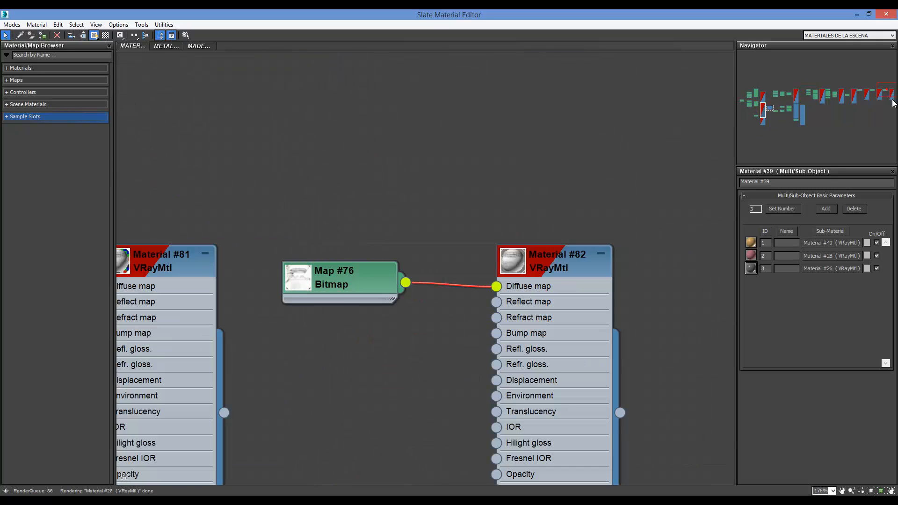
click(854, 100)
scroll(497, 246, down, 3)
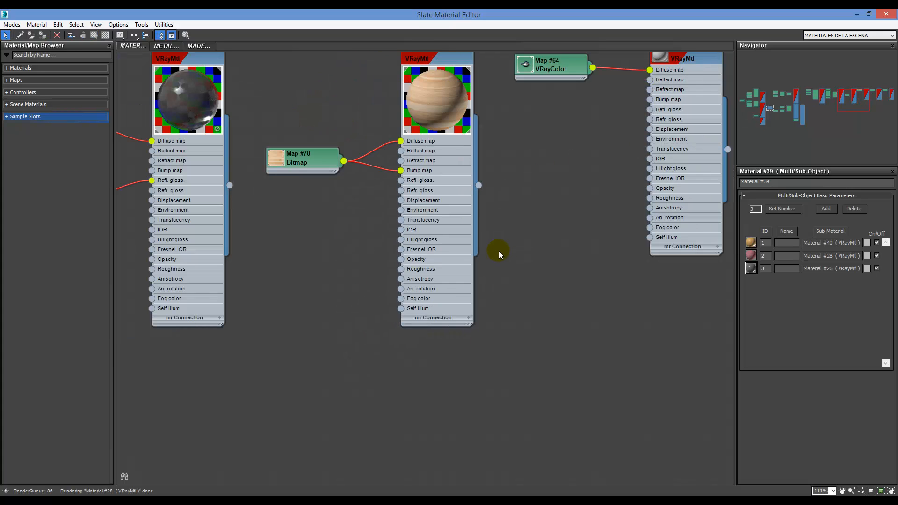
Select the Material #83 VRayMtl node, frame it in the view, and return to an overview of all node trees
click(435, 90)
key(z)
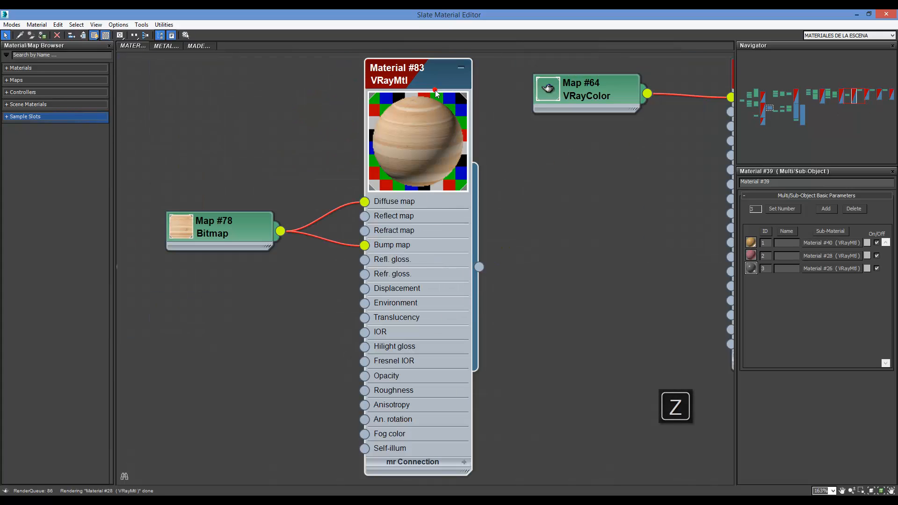
scroll(523, 230, down, 15)
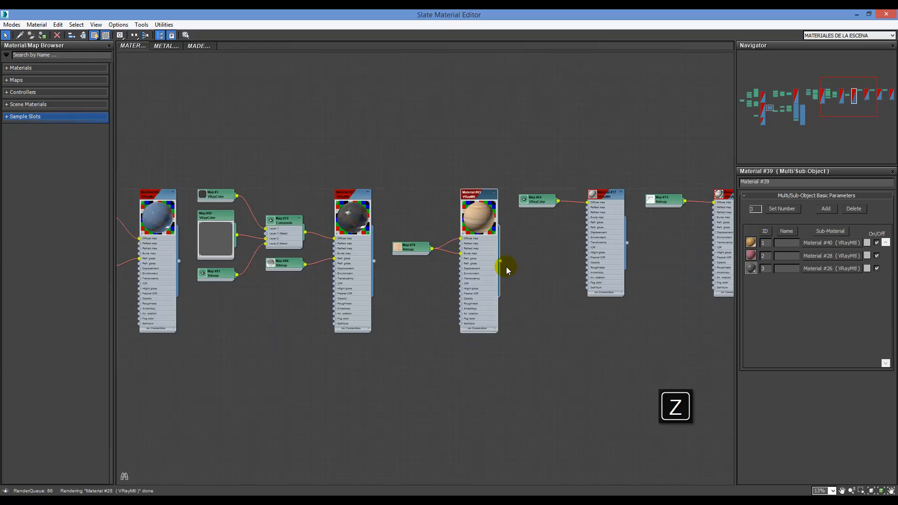
scroll(509, 262, up, 5)
scroll(387, 291, up, 1)
scroll(616, 299, down, 6)
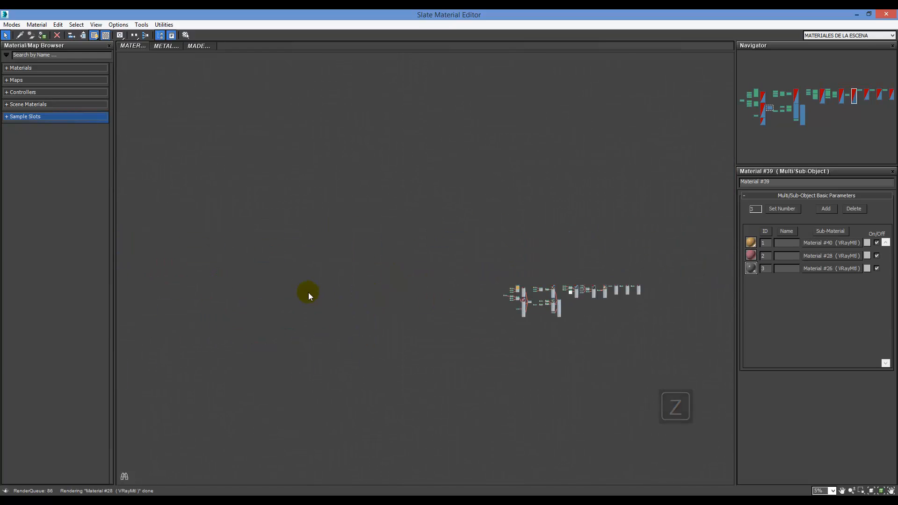
scroll(306, 296, up, 2)
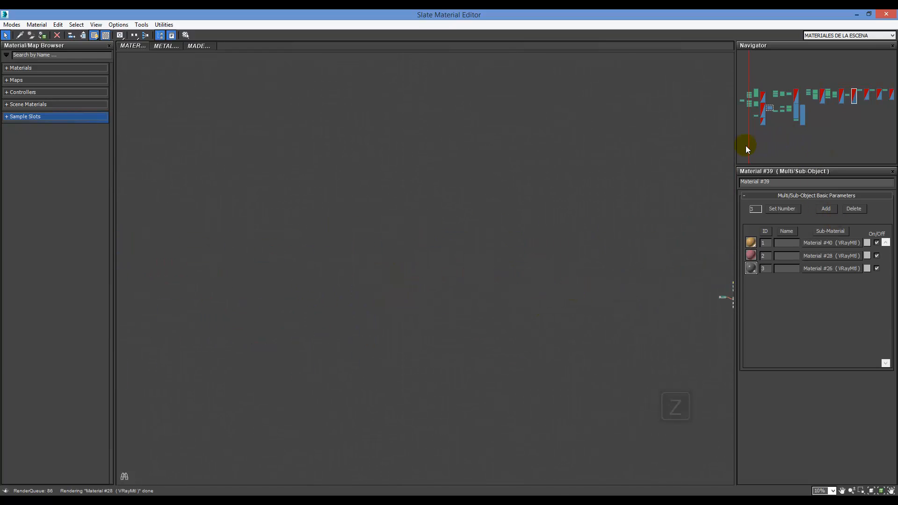
key(z)
scroll(421, 276, down, 3)
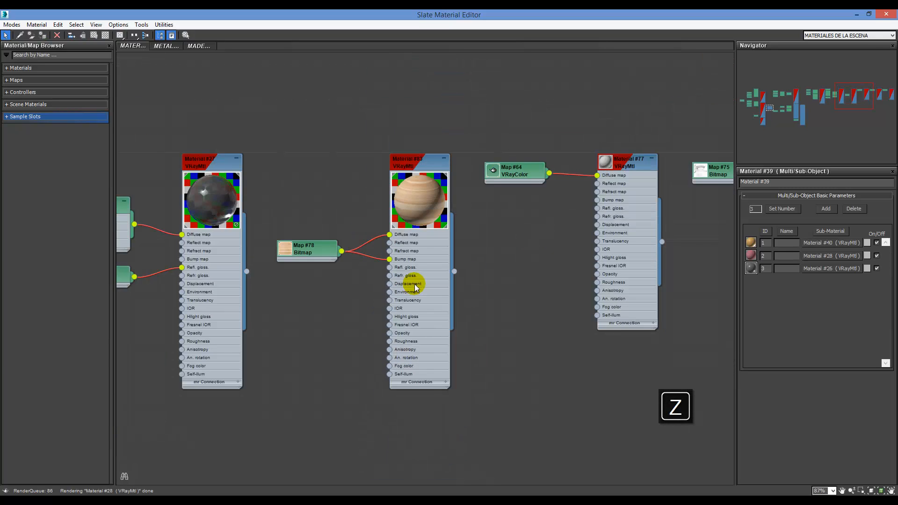
scroll(415, 287, down, 8)
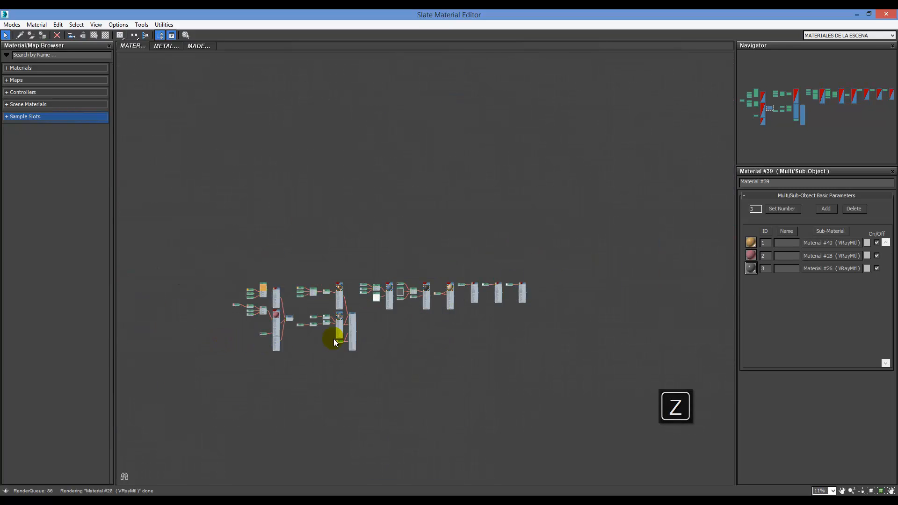
scroll(366, 329, up, 2)
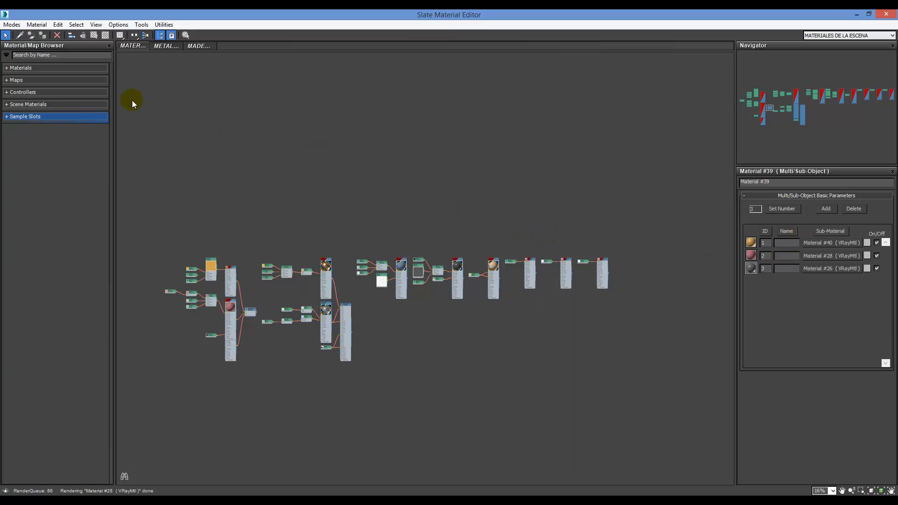
click(2, 25)
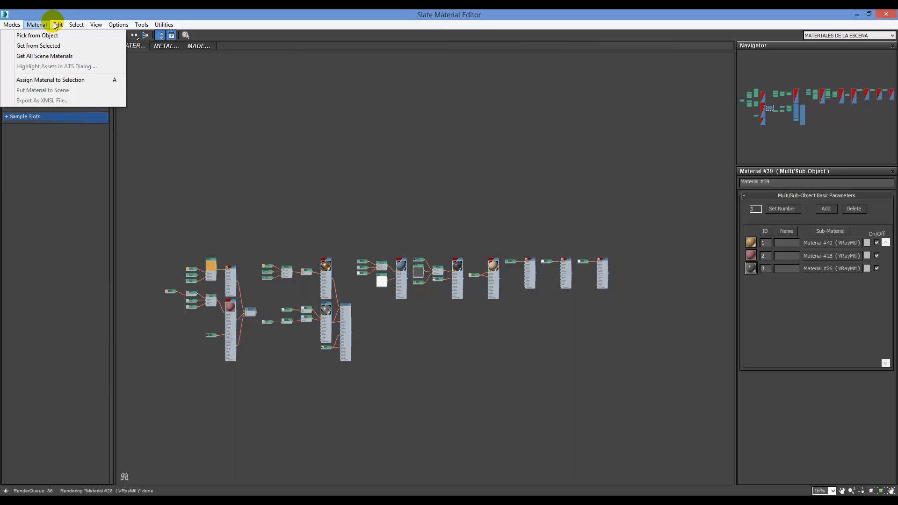
mouse_move(61, 26)
mouse_move(95, 27)
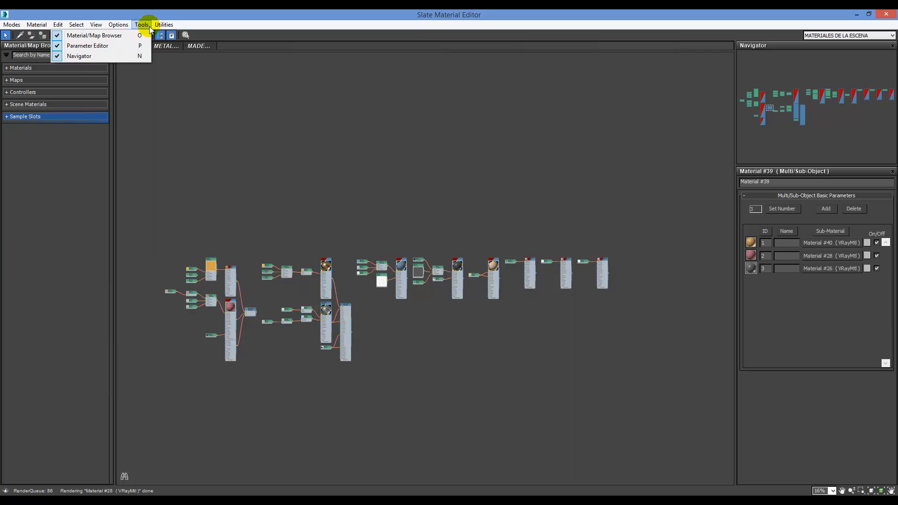
mouse_move(168, 25)
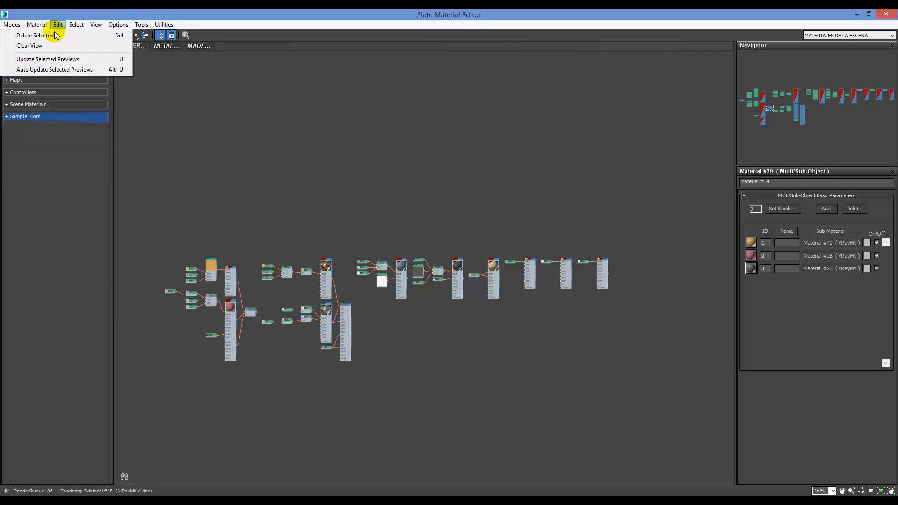
click(23, 212)
click(26, 117)
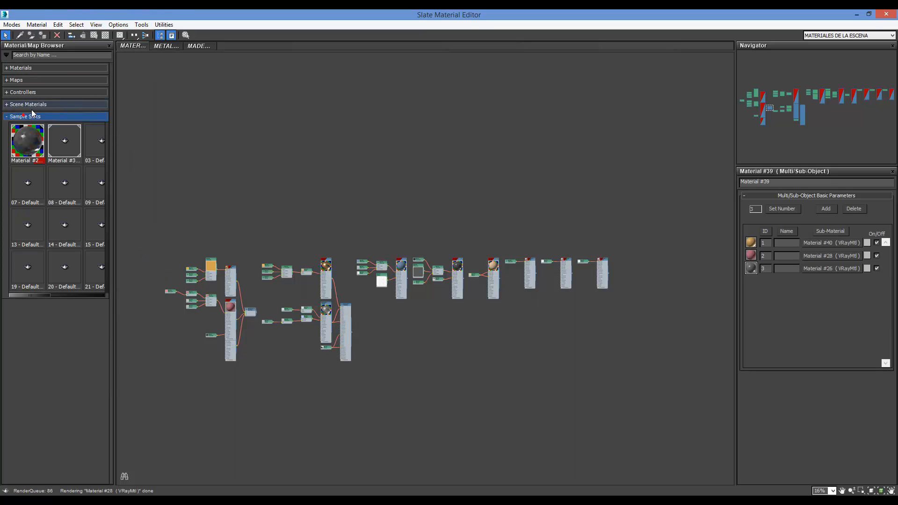
click(34, 116)
Examine the material categories and the V-Ray materials that can be added directly to the view
right_click(440, 168)
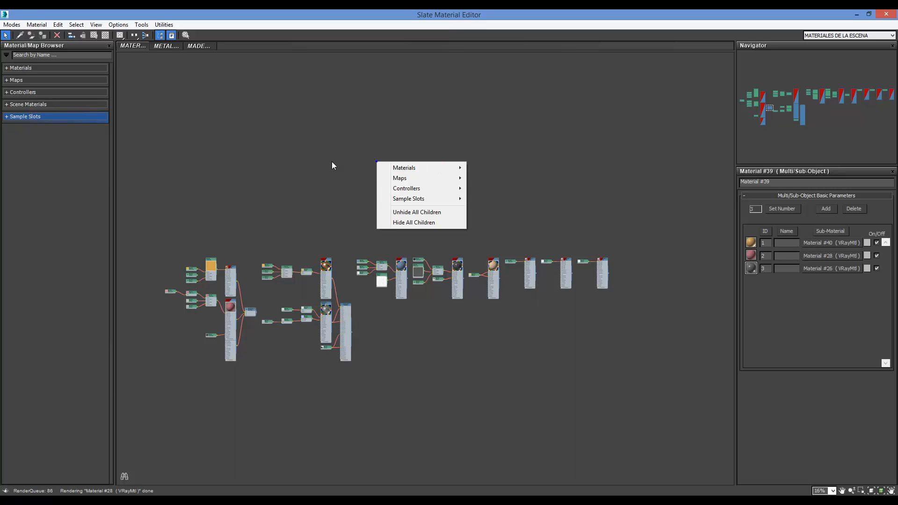
click(436, 168)
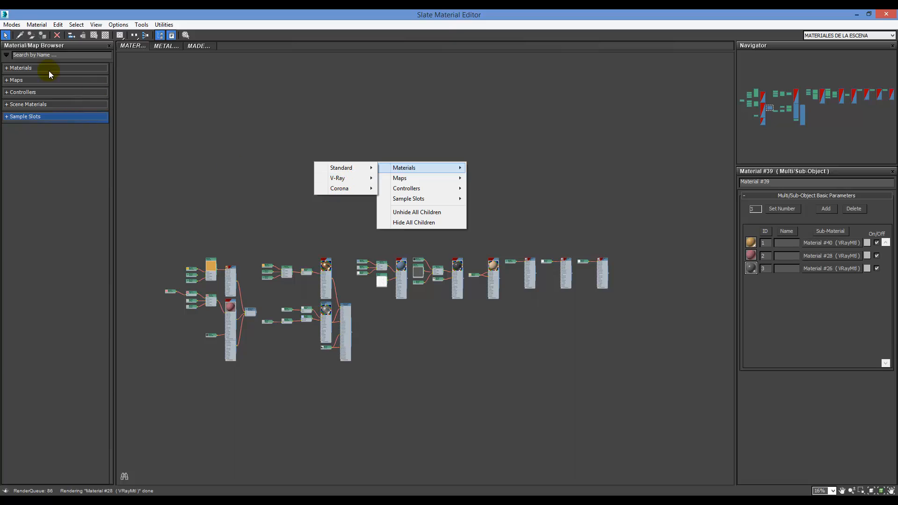
click(39, 63)
right_click(379, 155)
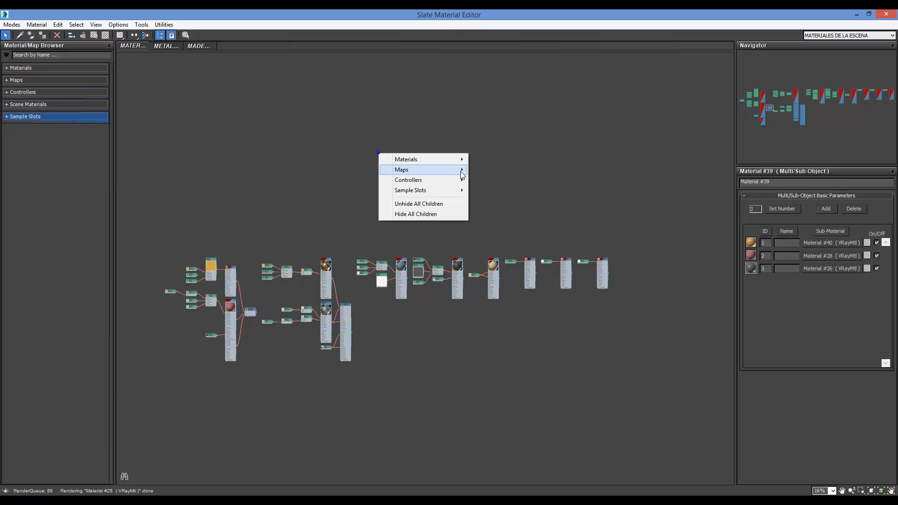
mouse_move(450, 160)
mouse_move(346, 173)
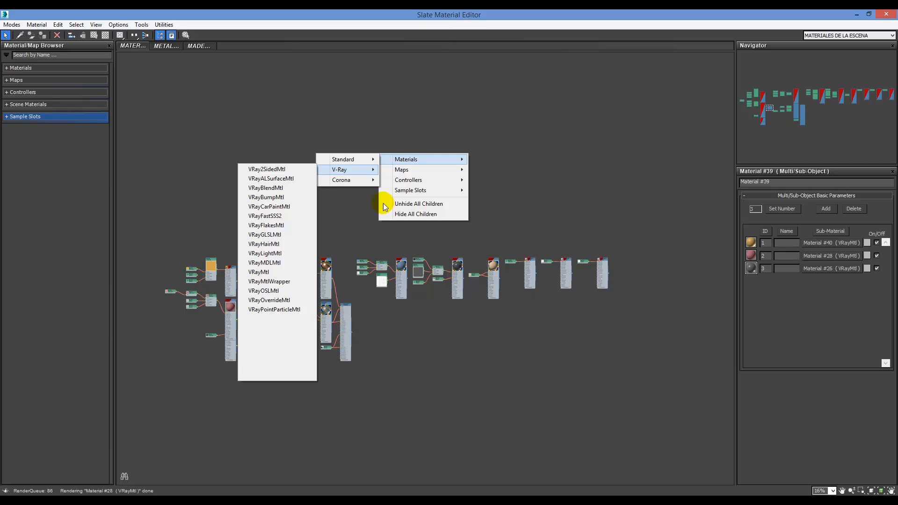
click(508, 126)
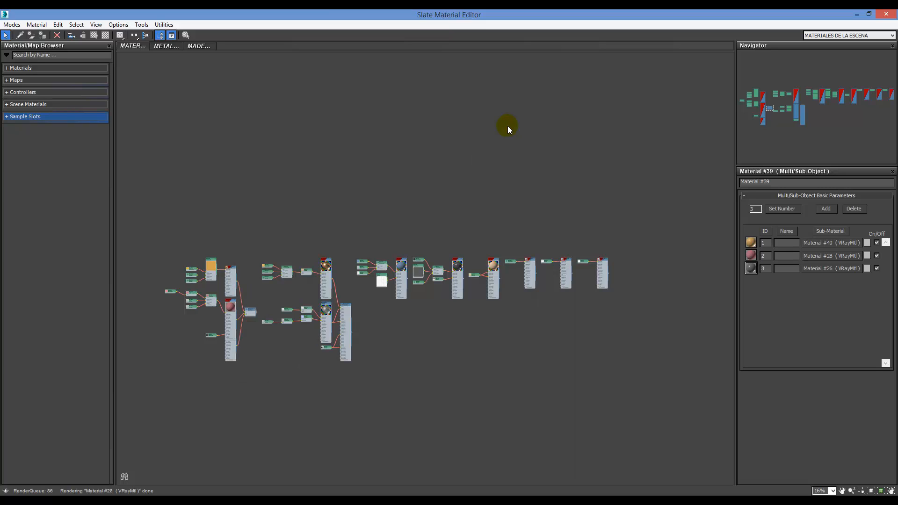
Examine the sample slot materials that can be added directly to the view and compare them with the browser's groups
right_click(416, 134)
mouse_move(472, 148)
mouse_move(393, 149)
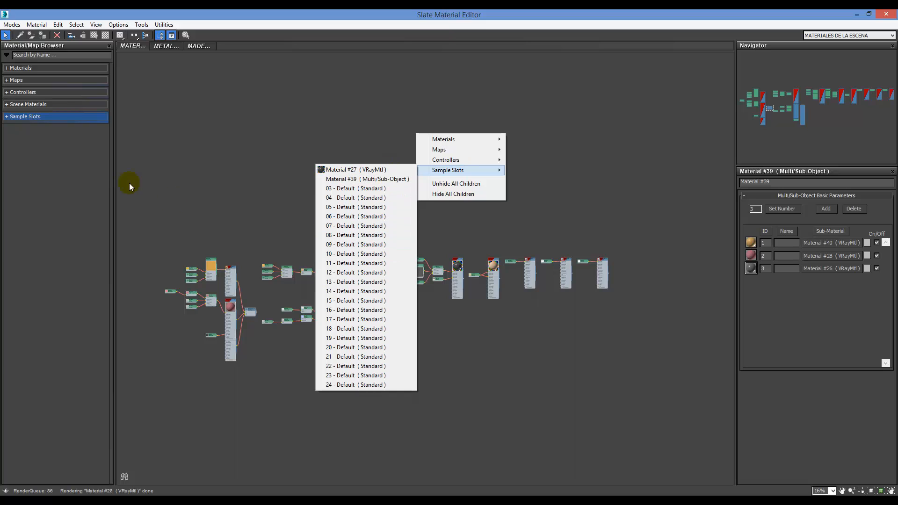
click(315, 106)
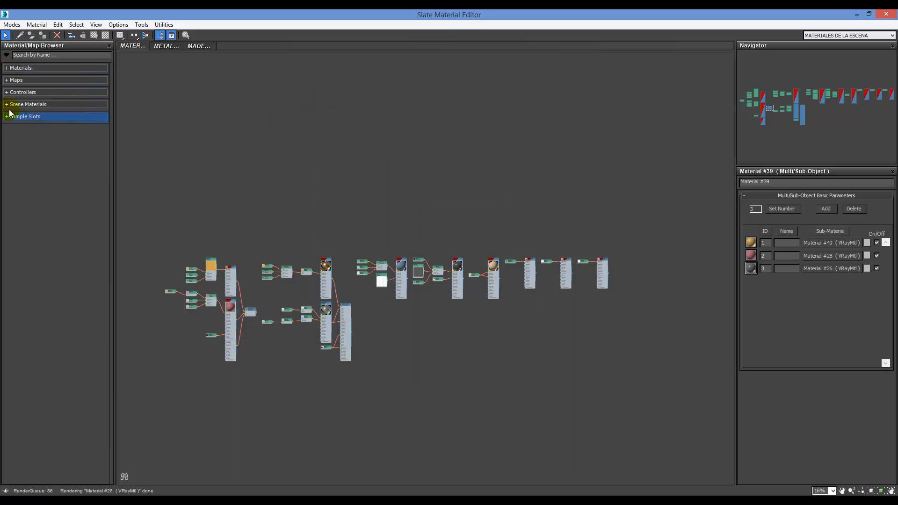
right_click(351, 124)
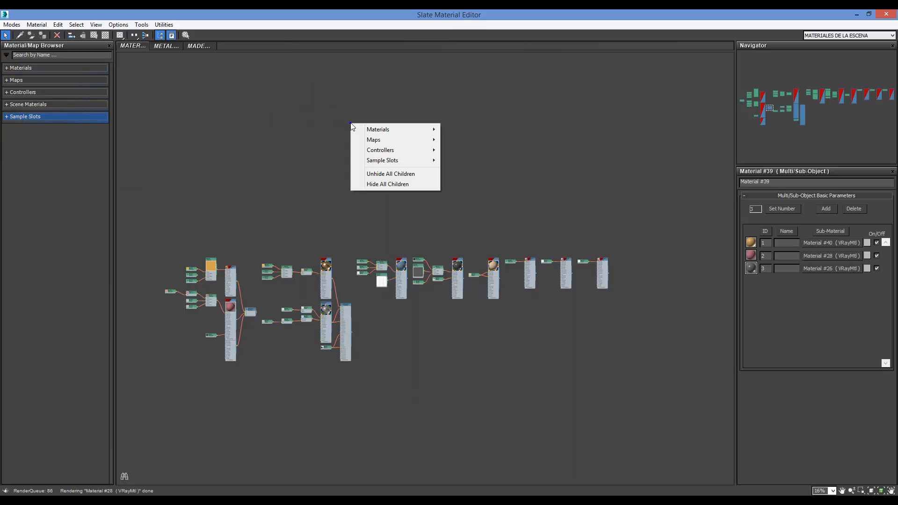
click(412, 129)
click(350, 75)
scroll(403, 162, up, 5)
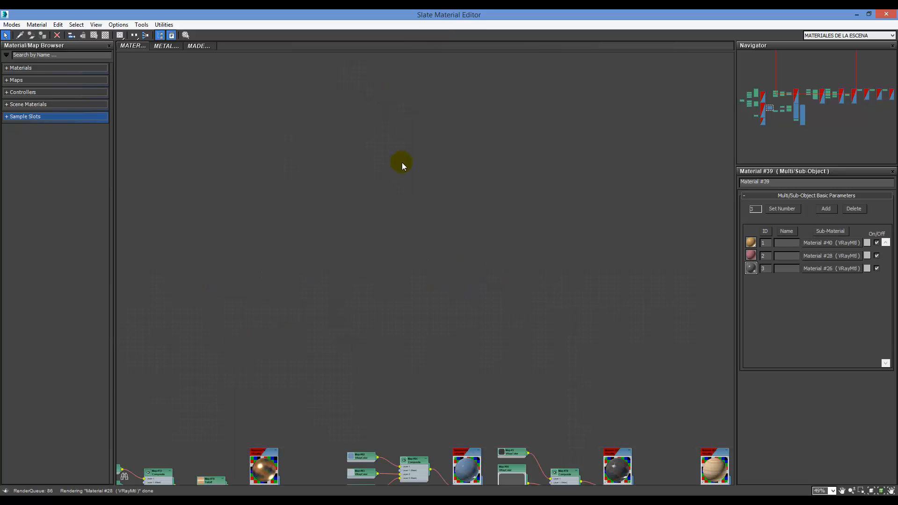
Add a V-Ray VRayMtl material to the empty area above the node trees and show its parameters
right_click(405, 214)
mouse_move(435, 222)
click(370, 230)
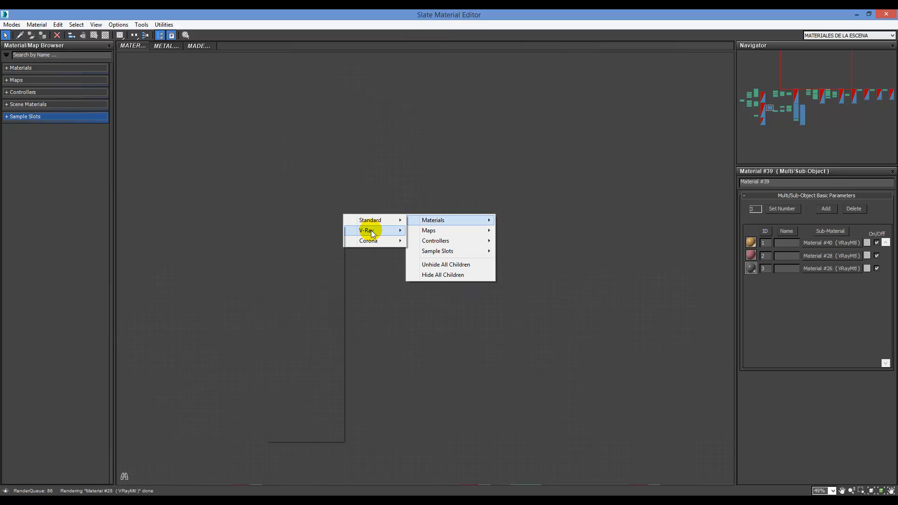
click(308, 334)
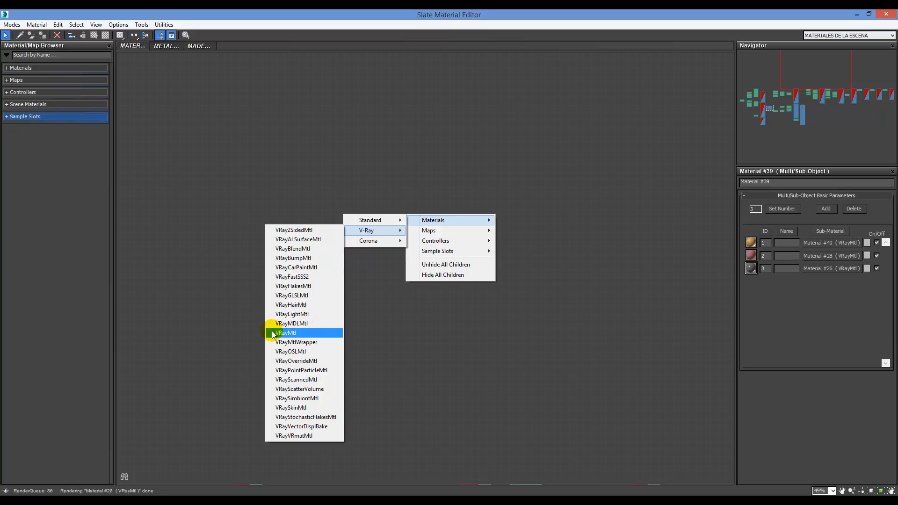
click(289, 334)
double_click(407, 216)
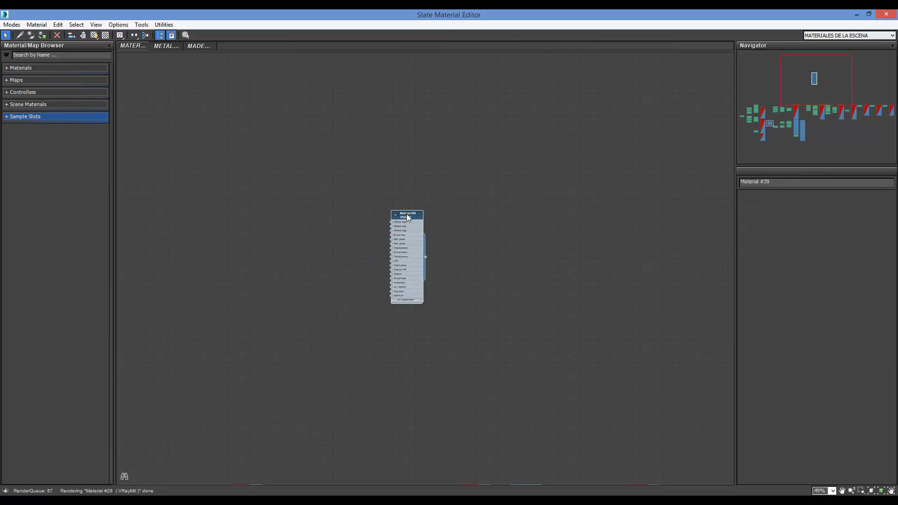
scroll(405, 217, up, 3)
scroll(400, 218, up, 1)
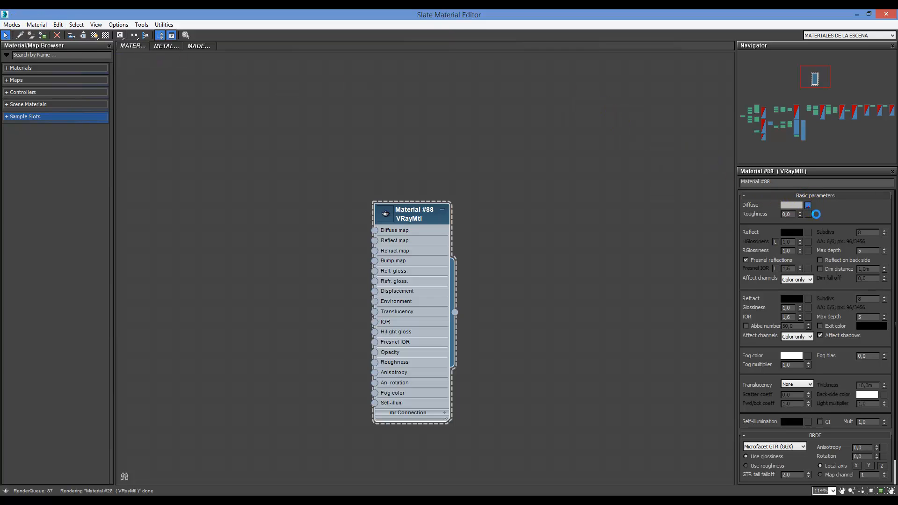
Examine the Standard and V-Ray map groups offered for the new material's Diffuse slot without assigning a map
click(809, 205)
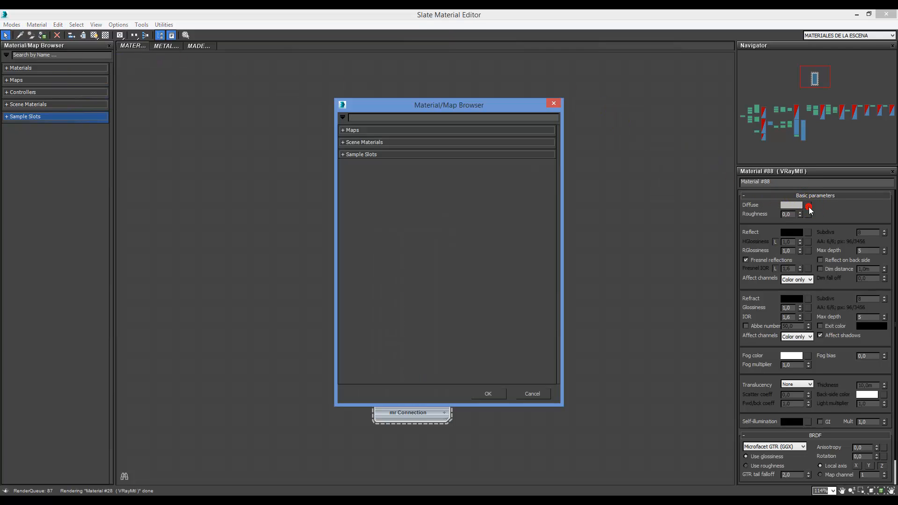
click(349, 131)
click(376, 142)
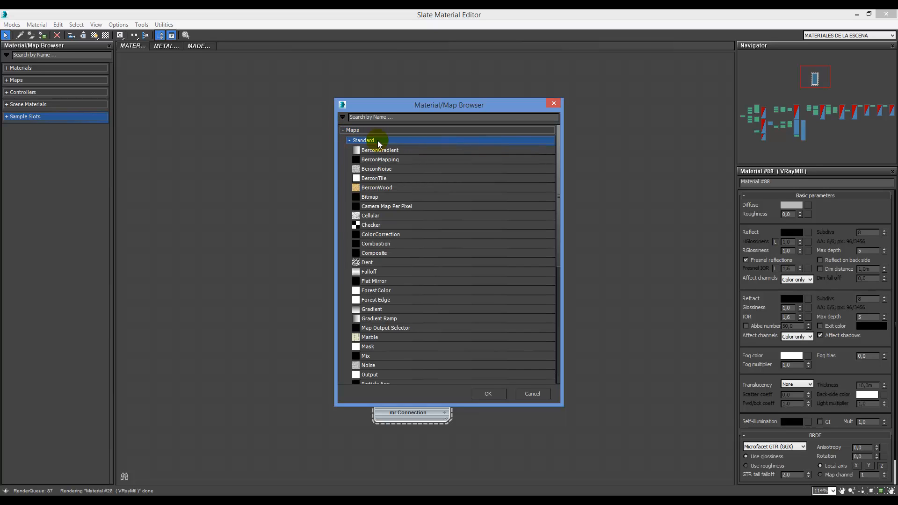
click(378, 141)
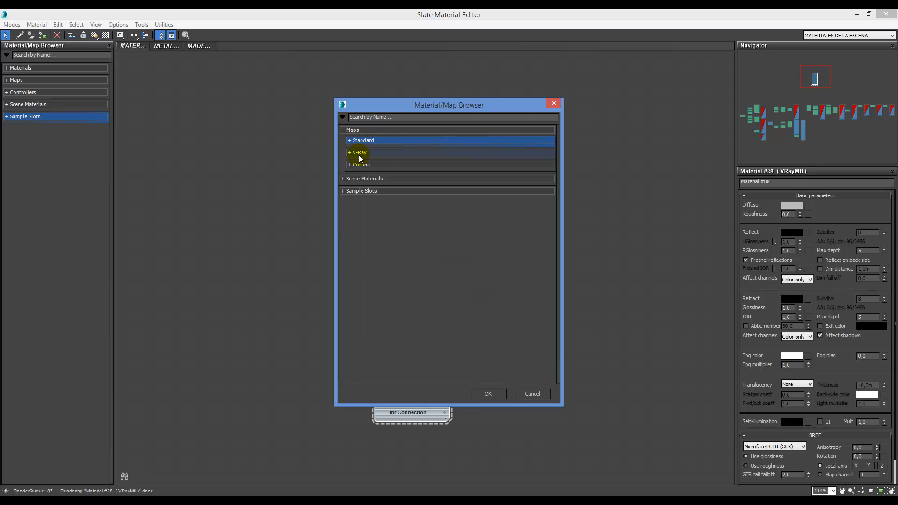
click(368, 154)
click(381, 154)
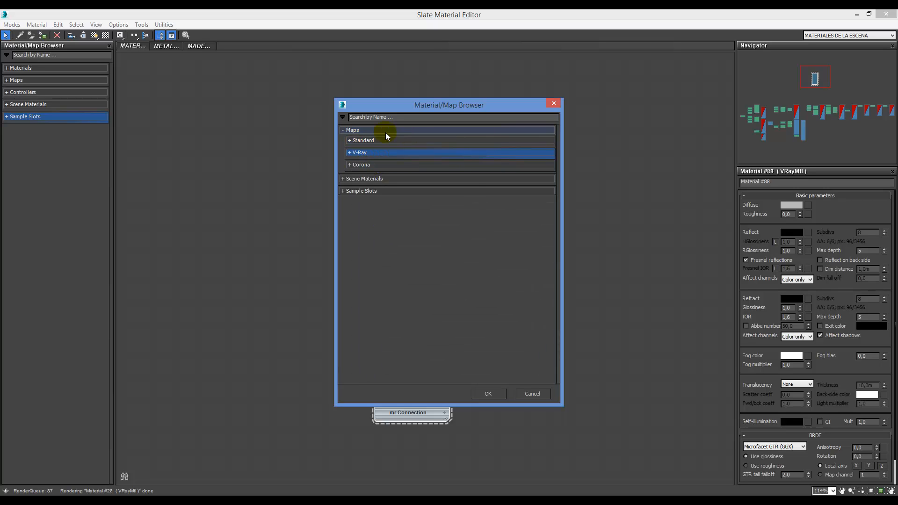
click(554, 103)
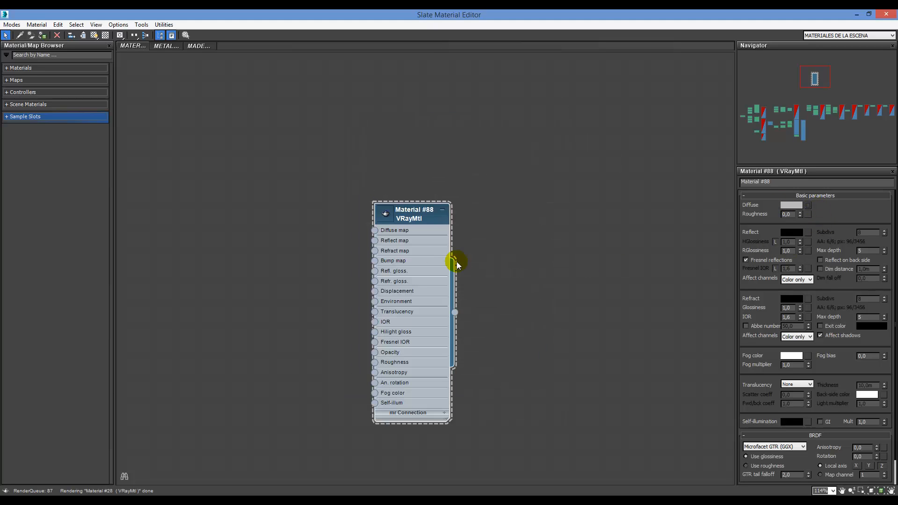
Add a V-Ray VRayColor map to the view and place its node beside the new VRayMtl material's inputs
scroll(320, 187, up, 5)
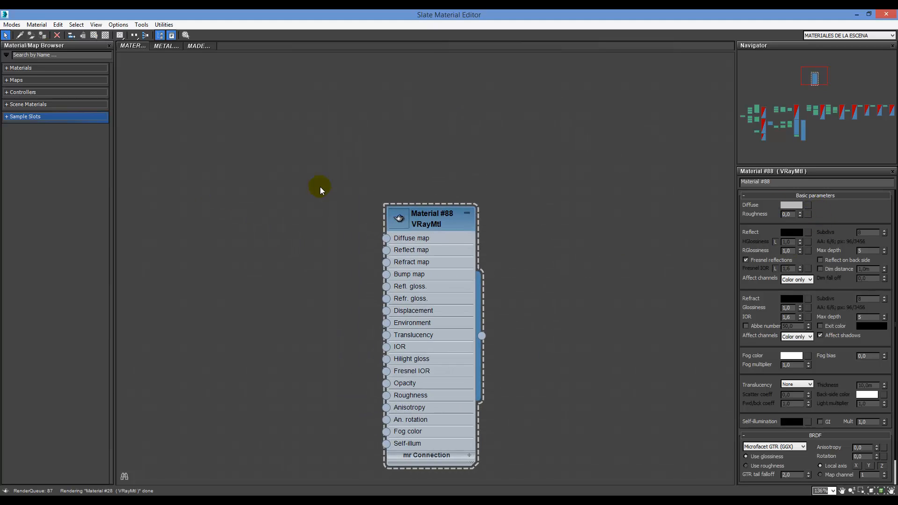
right_click(277, 202)
mouse_move(327, 221)
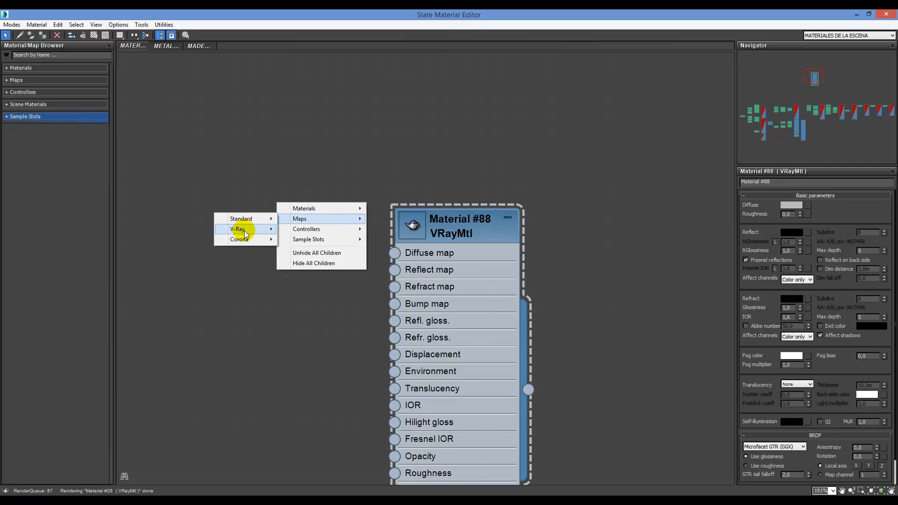
mouse_move(245, 231)
click(169, 247)
drag(282, 210, 193, 209)
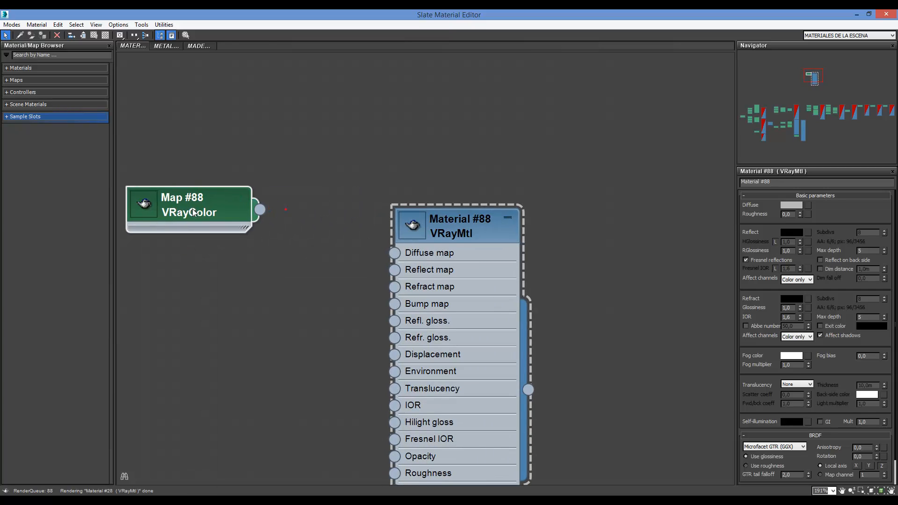
Connect the VRayColor map to the material's Diffuse map, Refl. gloss. and Bump map inputs
drag(261, 212, 396, 254)
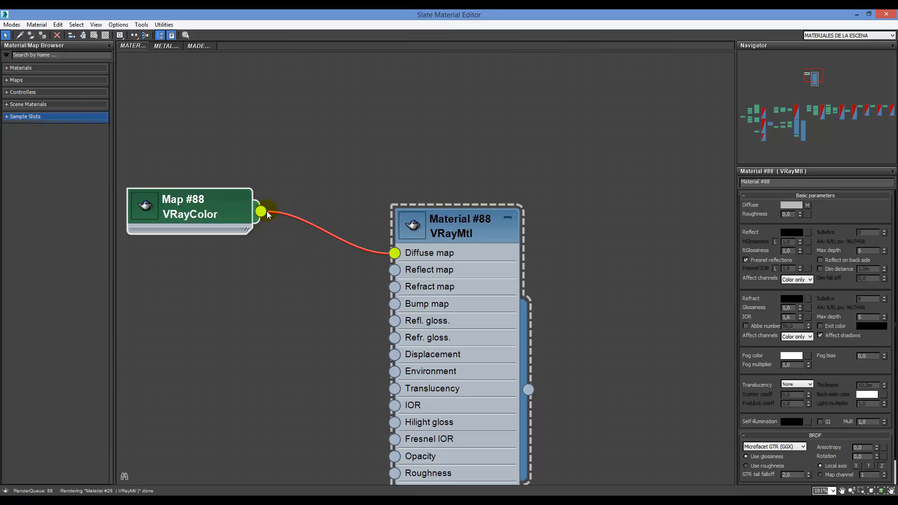
drag(267, 214, 399, 326)
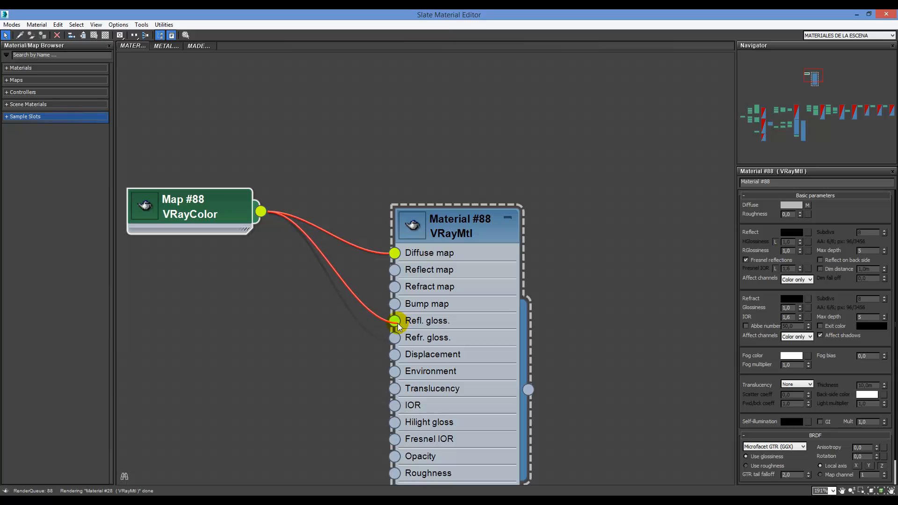
drag(256, 211, 395, 304)
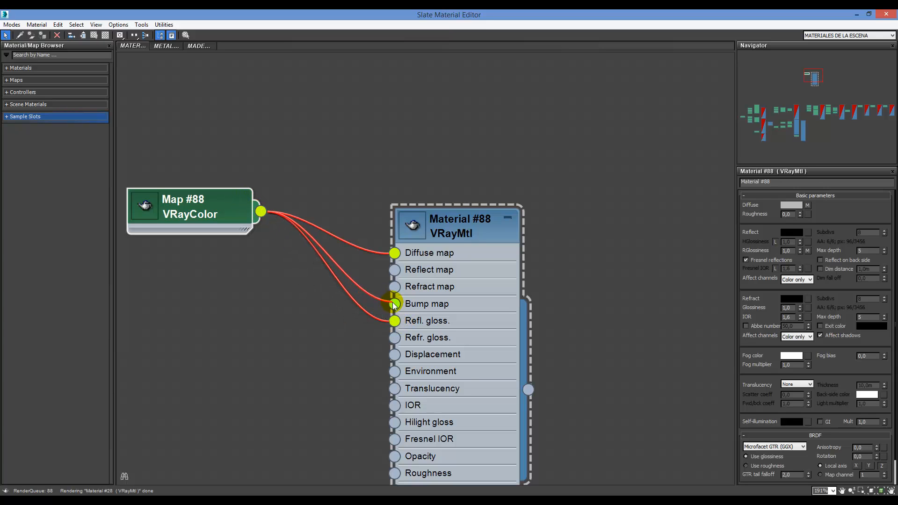
Enlarge the new VRayMtl node's preview and update it
double_click(415, 226)
right_click(463, 232)
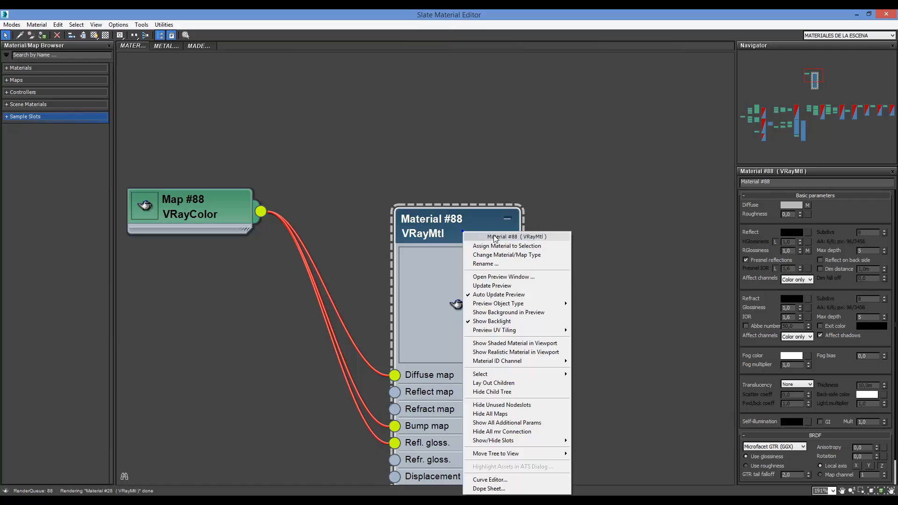
click(502, 285)
scroll(460, 260, down, 2)
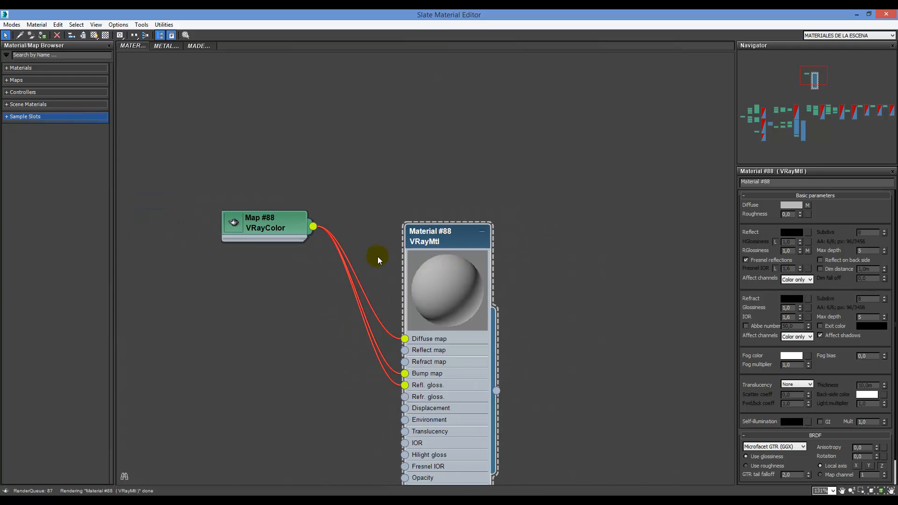
scroll(383, 372, up, 1)
Move the VRayColor node slightly lower and show the material's Maps parameters to check its connections
drag(248, 211, 248, 255)
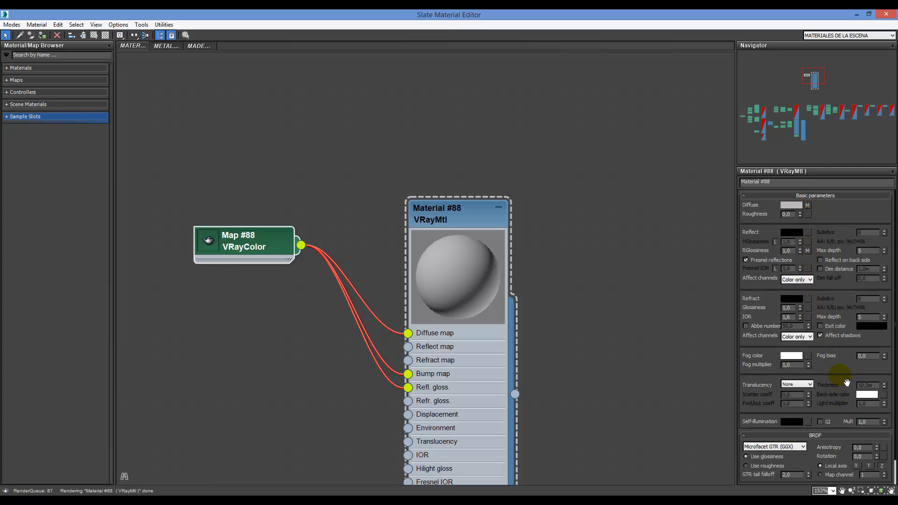
scroll(845, 380, down, 2)
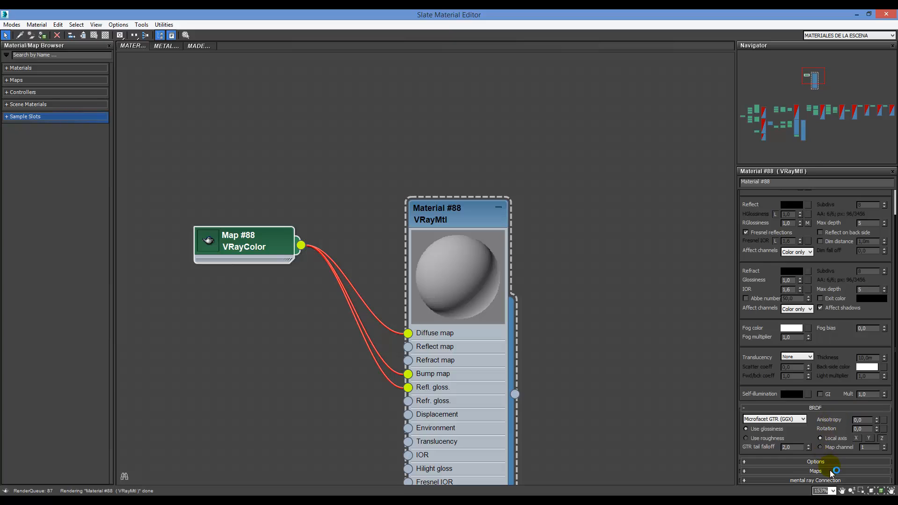
scroll(835, 475, down, 5)
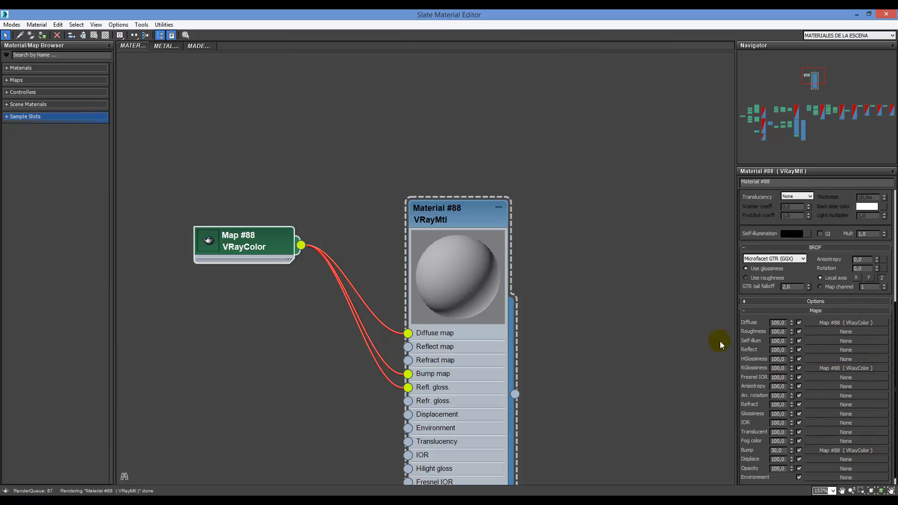
Enlarge the VRayColor node's preview, and update the previews of both the map and its material
double_click(224, 250)
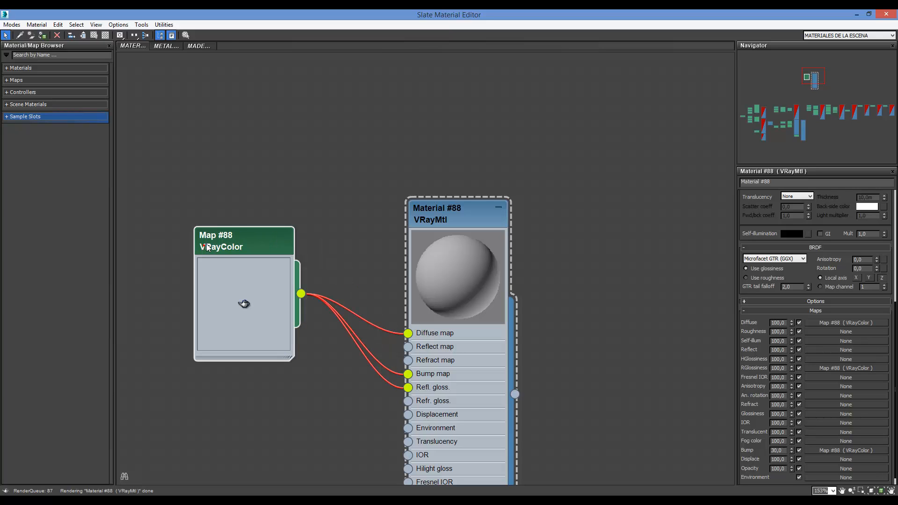
right_click(271, 243)
click(304, 287)
click(447, 221)
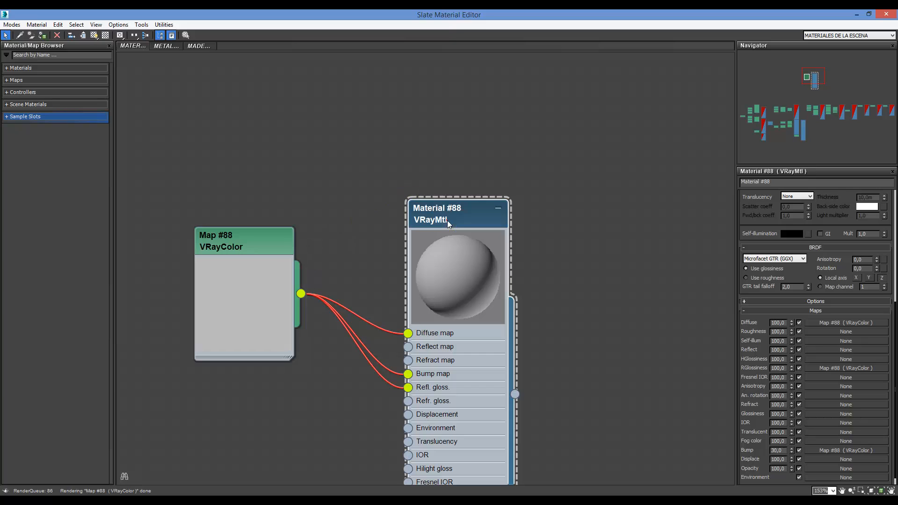
right_click(461, 218)
click(491, 273)
Duplicate the VRayColor map node above the material and collapse the copy's preview
drag(322, 380, 223, 217)
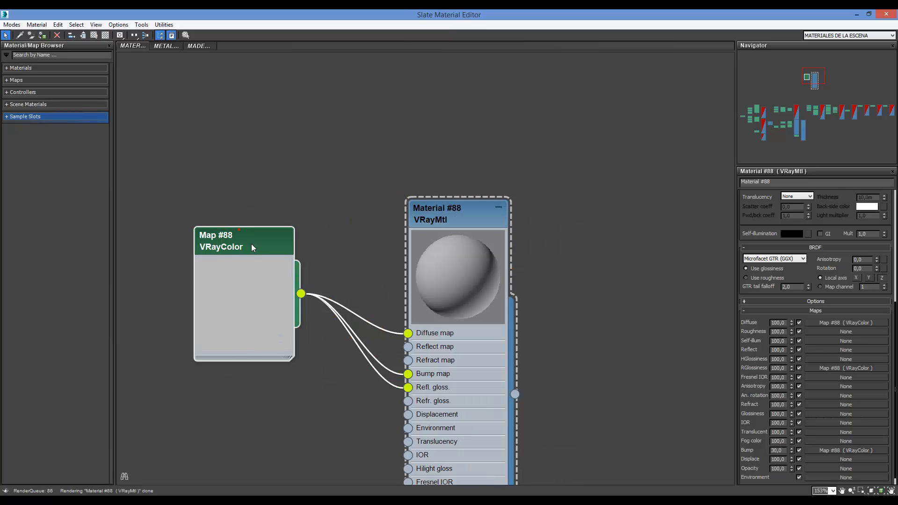
click(359, 226)
click(268, 241)
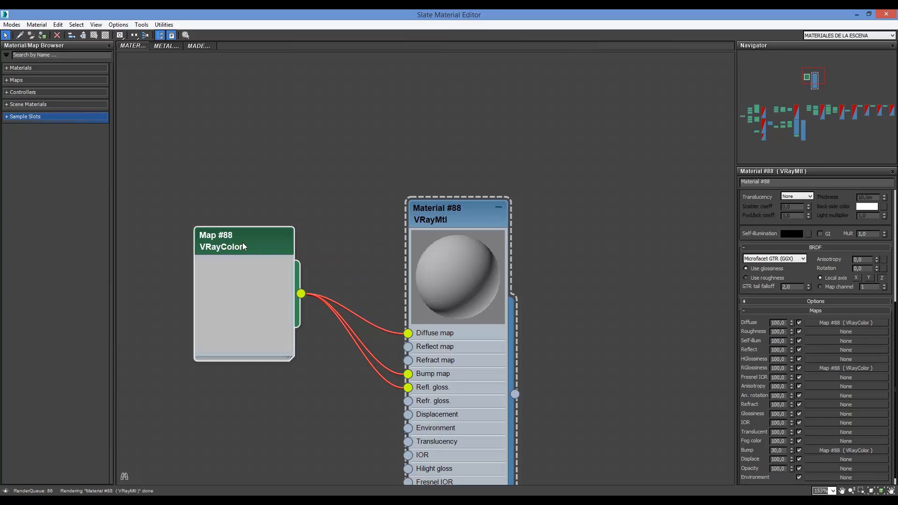
mouse_move(241, 243)
shift+mouse_down()
mouse_move(316, 97)
mouse_move(341, 77)
shift+mouse_up()
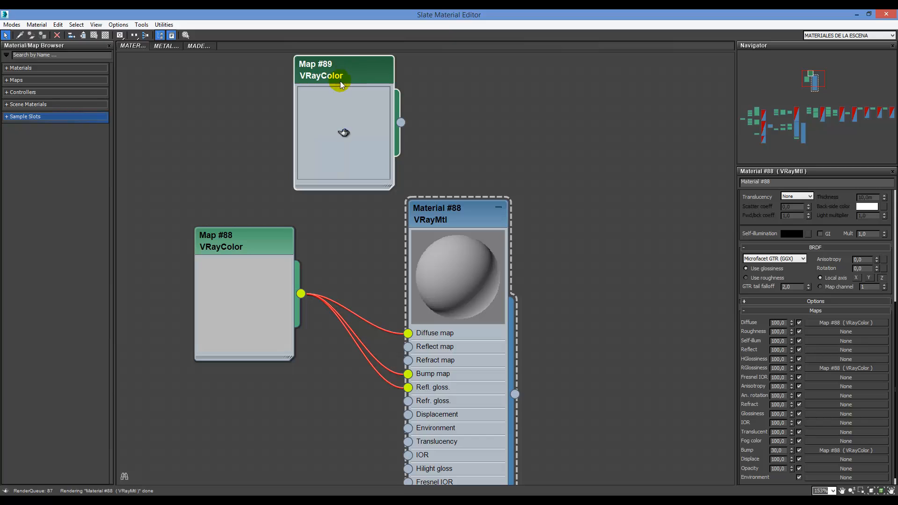
double_click(370, 118)
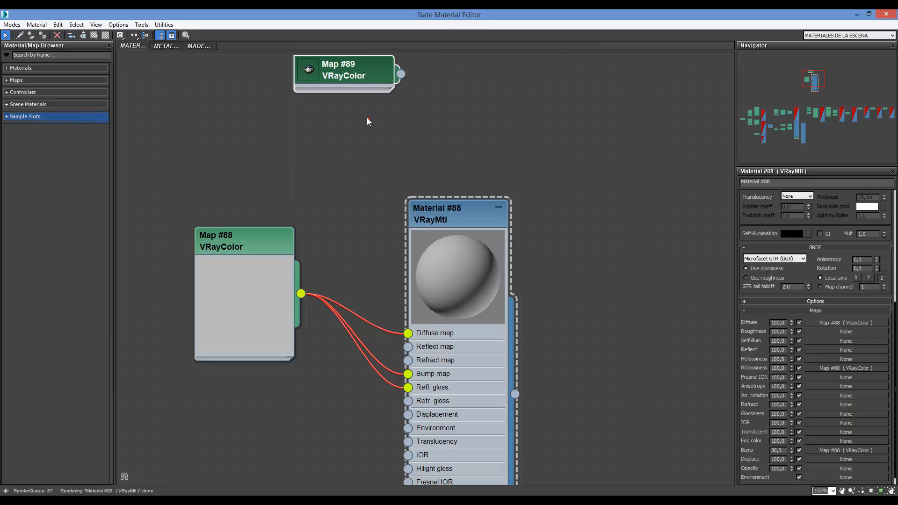
Set the duplicated VRayColor map's colour to blue (red 0.075, green 0.075, blue 0.812) and update its preview
click(341, 77)
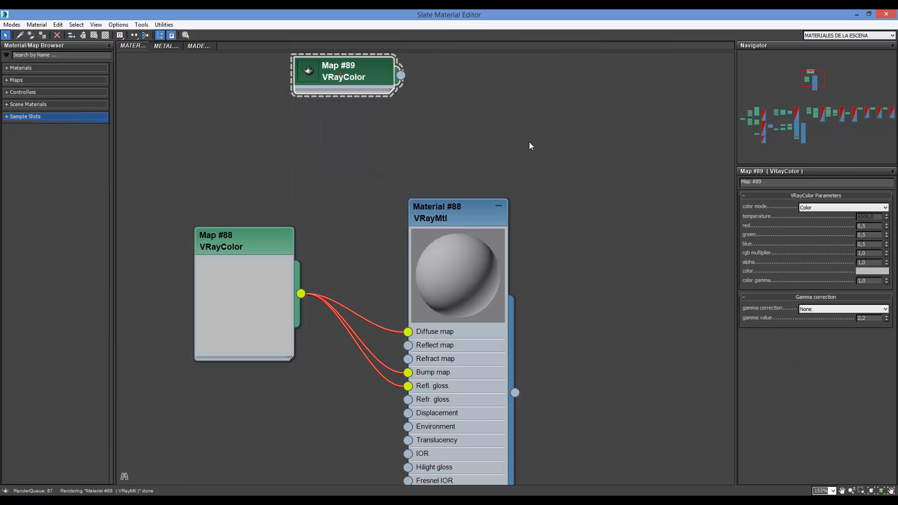
click(872, 272)
click(238, 97)
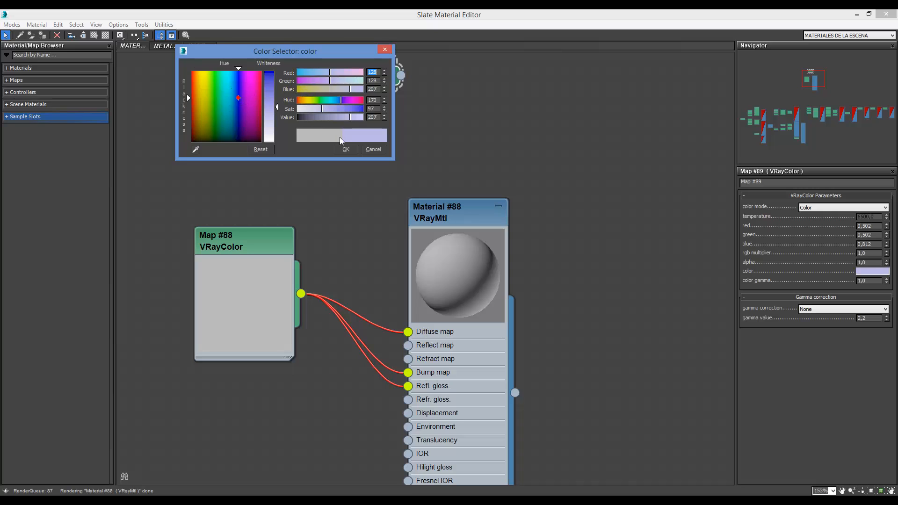
click(356, 108)
click(355, 151)
right_click(319, 81)
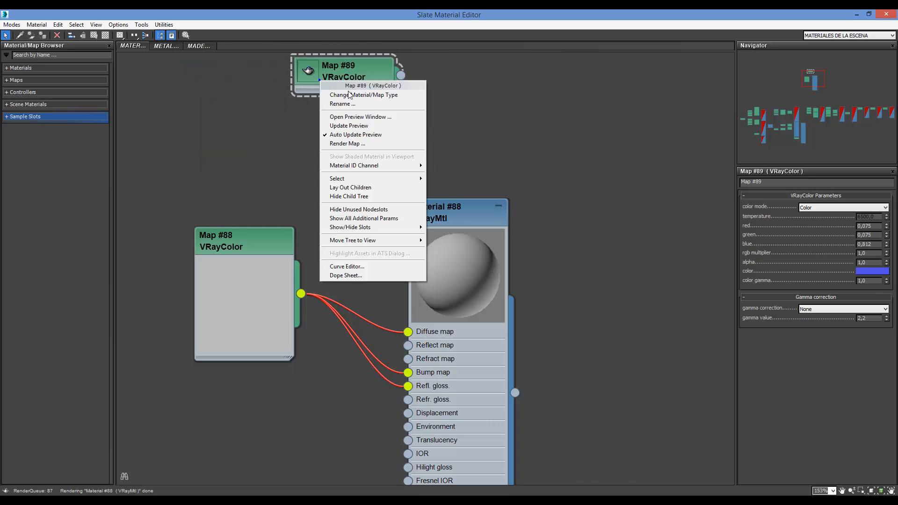
click(357, 126)
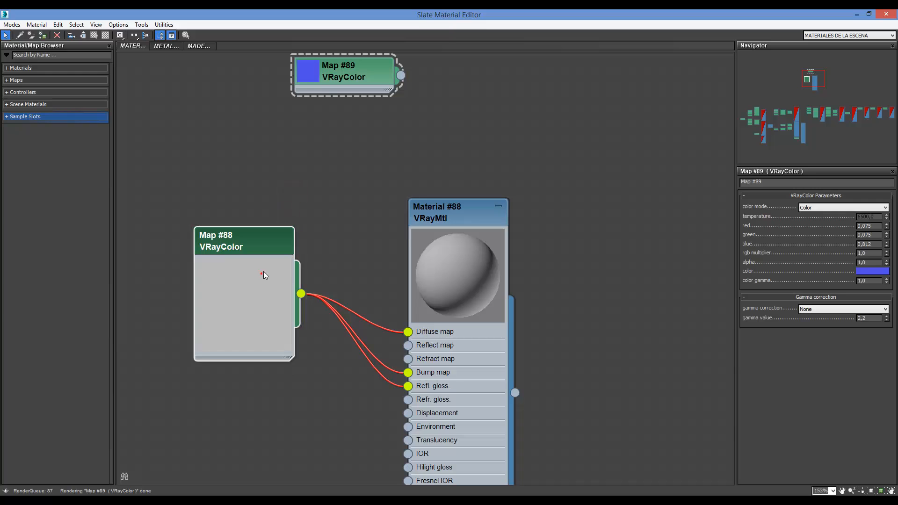
Connect the blue VRayColor map to the material's Diffuse map input and update the material's preview
drag(397, 81, 408, 332)
right_click(447, 231)
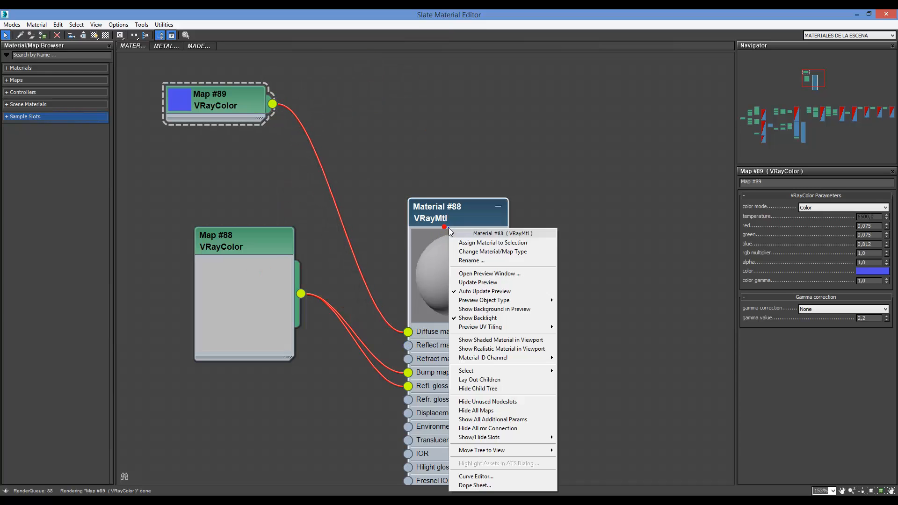
click(486, 282)
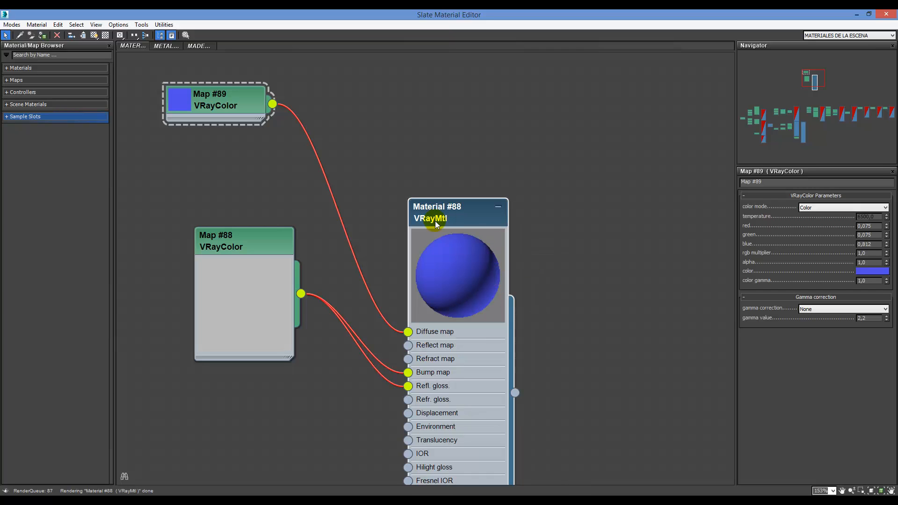
Examine the V-Ray maps that can be added directly to the view and review the finished node tree
right_click(234, 172)
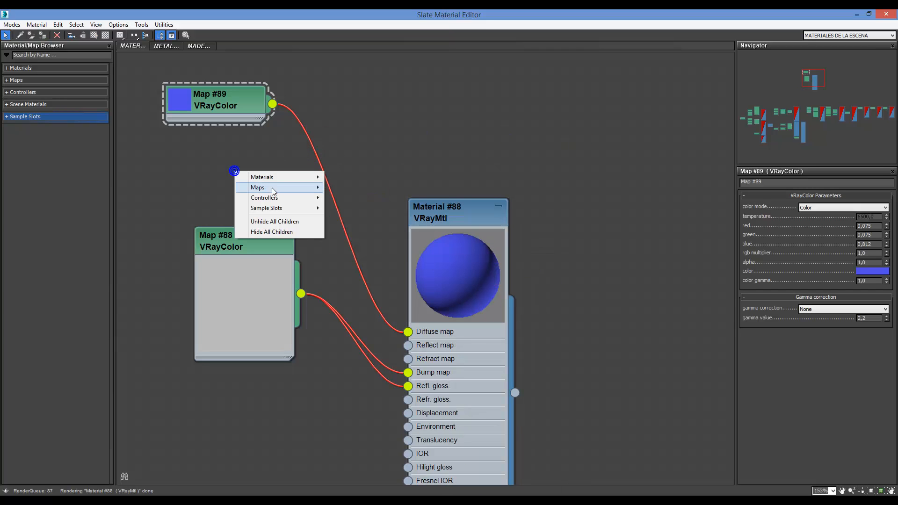
mouse_move(272, 189)
mouse_move(217, 191)
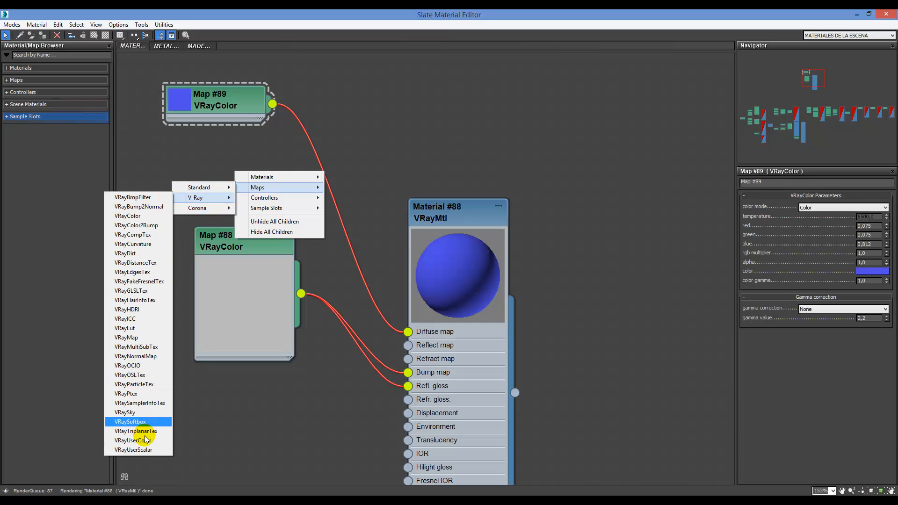
click(575, 161)
scroll(442, 232, down, 5)
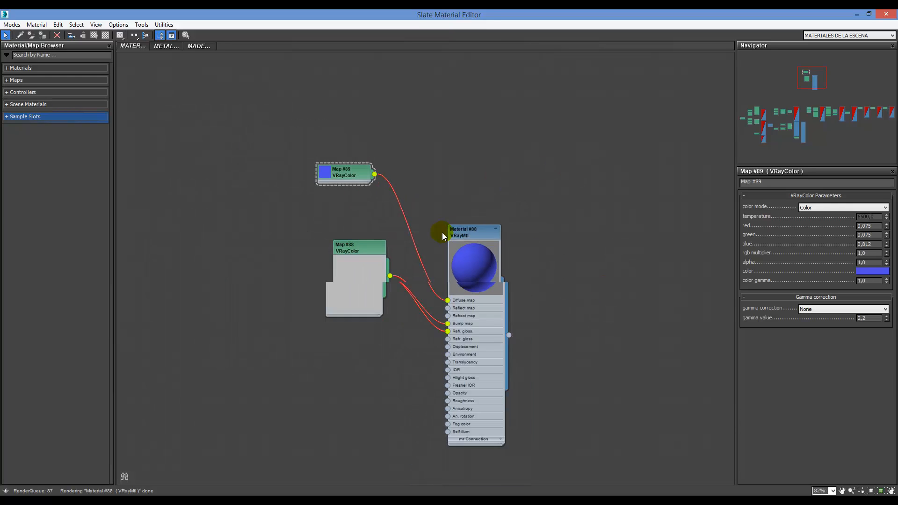
scroll(458, 229, up, 2)
scroll(521, 234, up, 3)
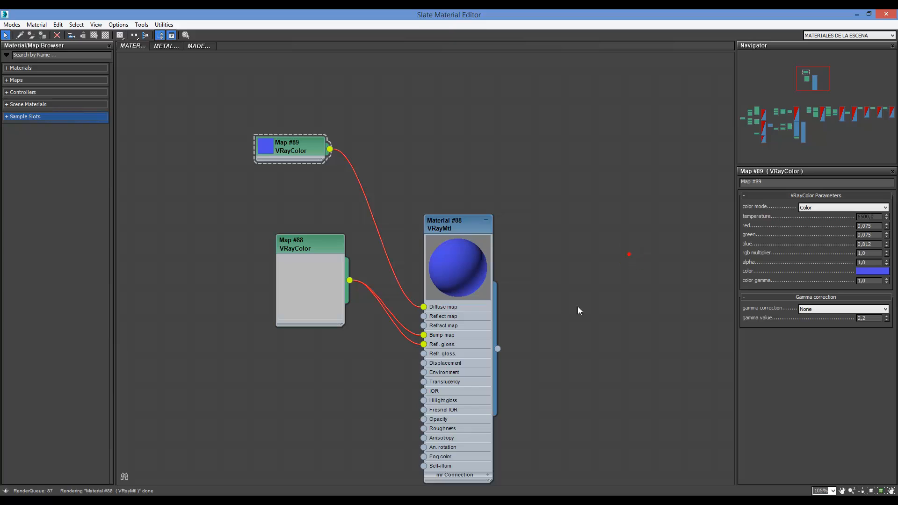
scroll(372, 253, down, 2)
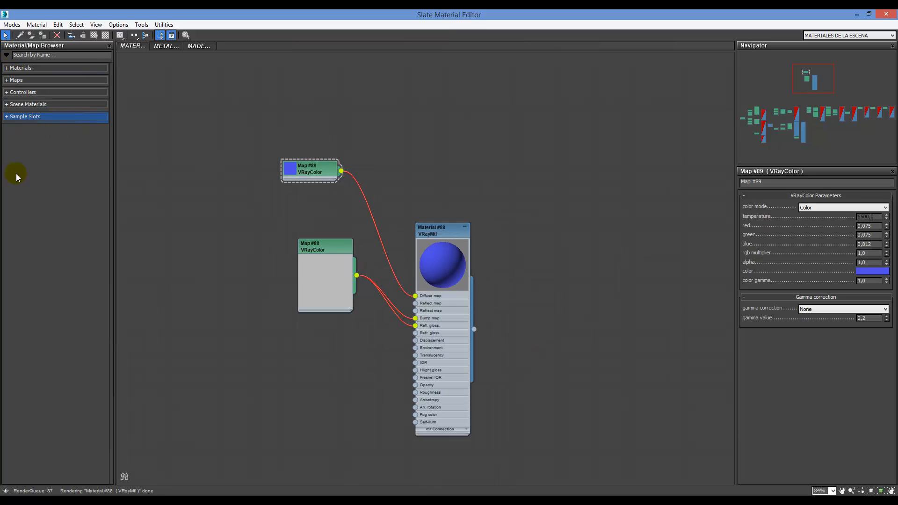
Check the material categories in the Material/Map Browser, collapse them, and close the Slate Material Editor
click(29, 69)
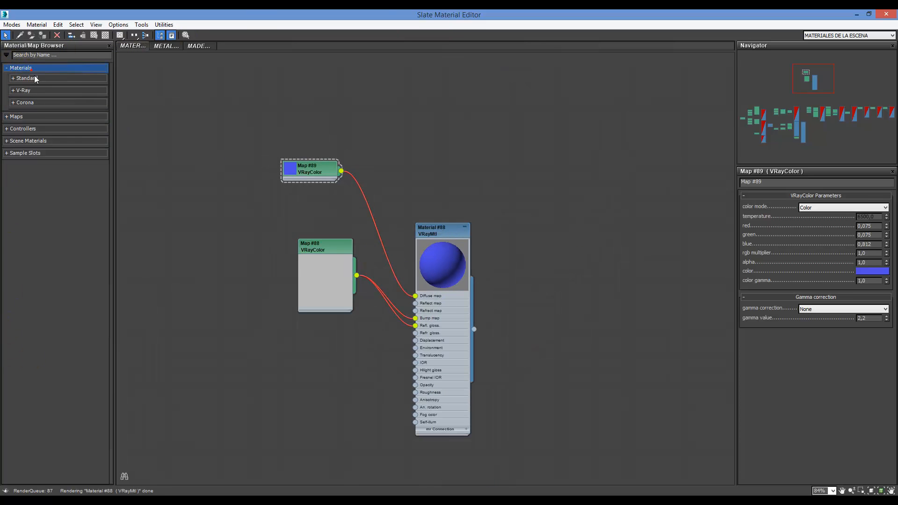
click(45, 69)
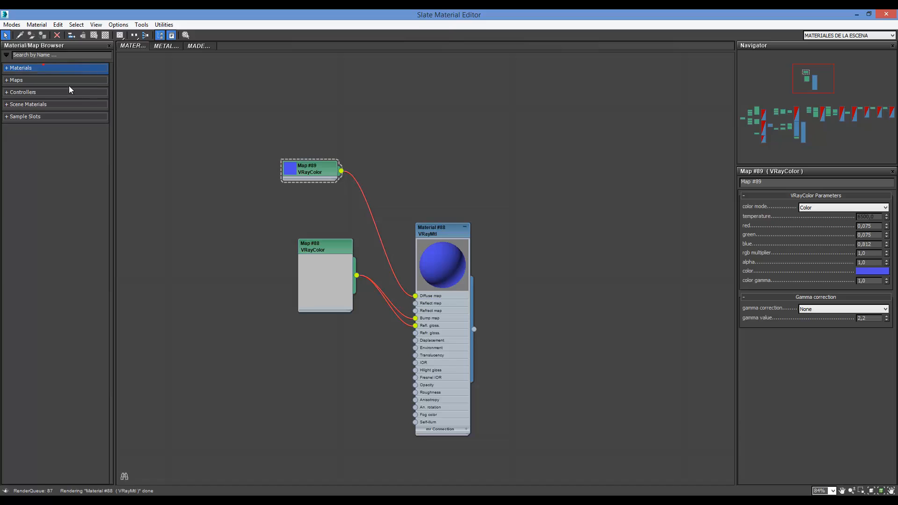
click(887, 14)
click(407, 493)
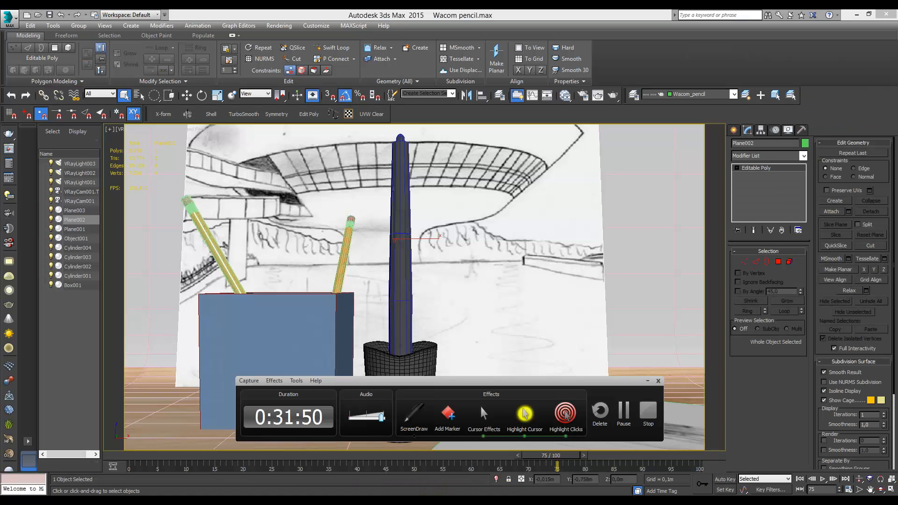